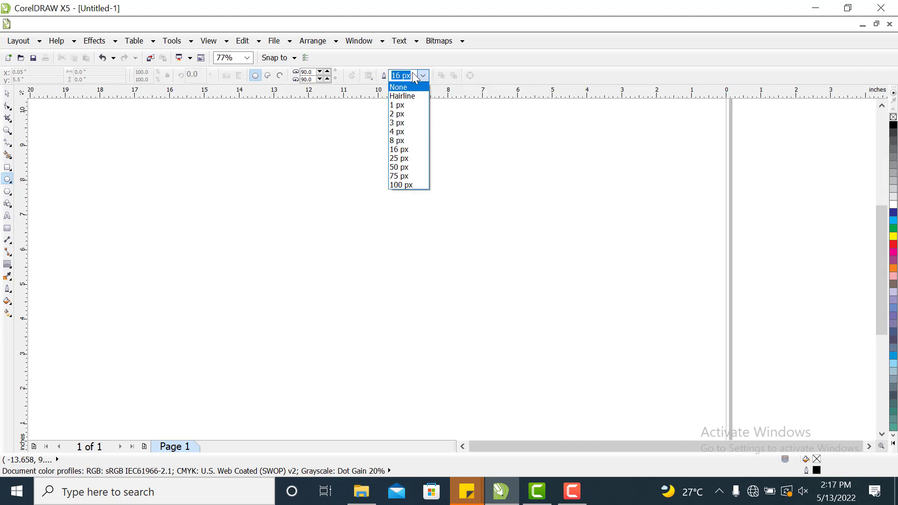
Set the outline width to 16 px and draw a circle about 5.3 inches across.
left_click(335, 145)
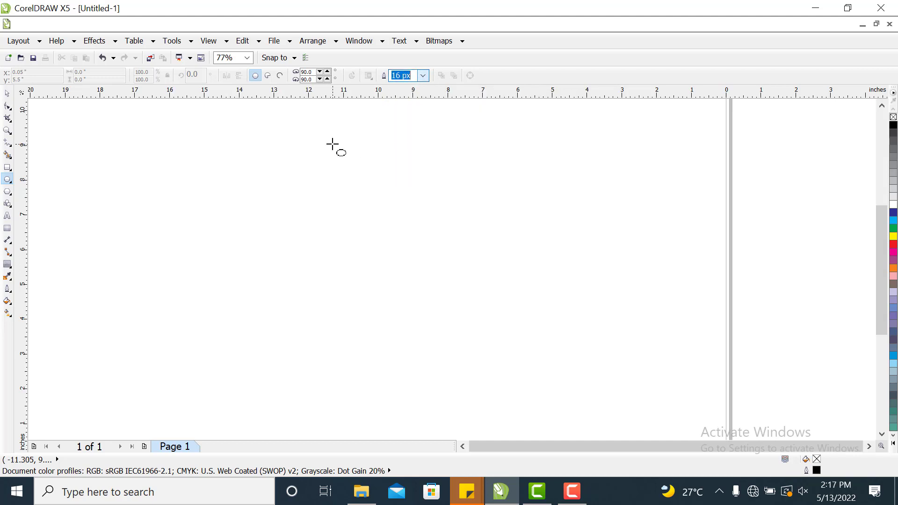
key("Return")
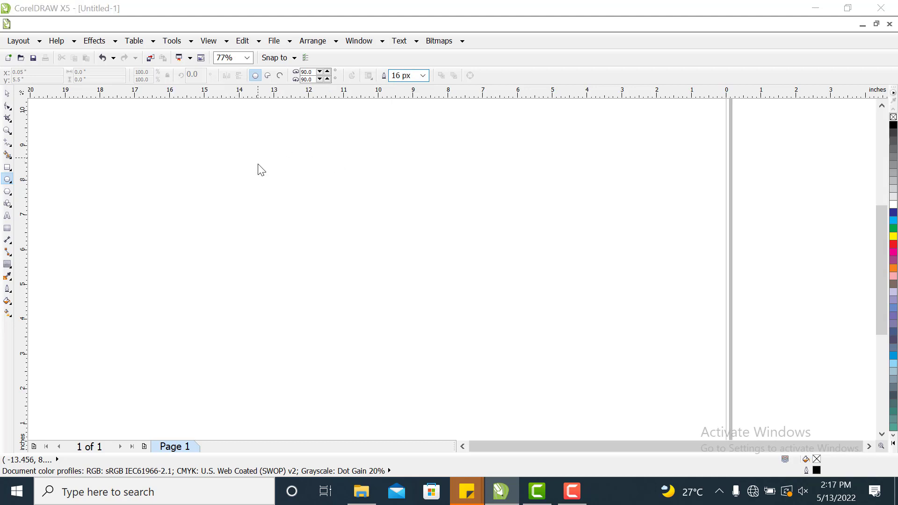
left_click(425, 304)
mouse_move(257, 157)
left_mouse_down()
mouse_move(305, 176)
mouse_move(301, 192)
mouse_move(329, 230)
mouse_move(387, 279)
mouse_move(413, 325)
mouse_move(443, 349)
left_mouse_up()
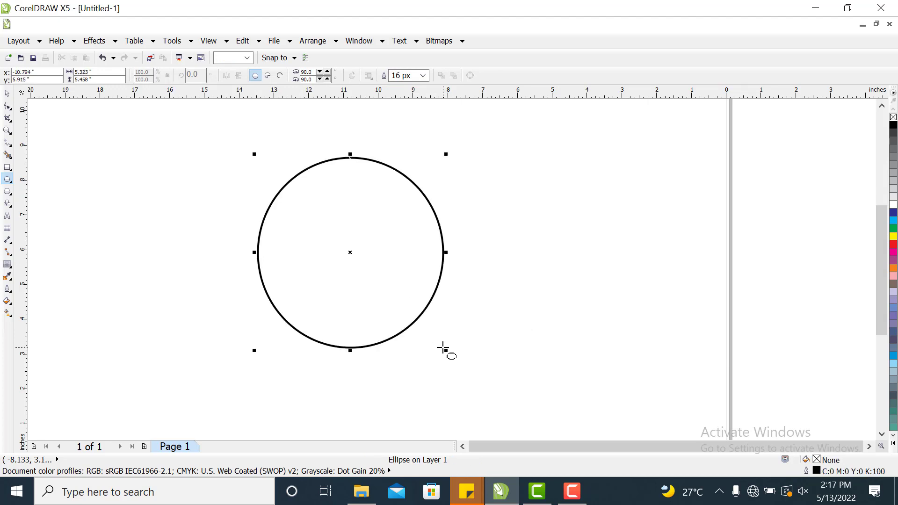
Switch to the Contour tool and pull an inside contour from the circle's edge.
left_click(7, 93)
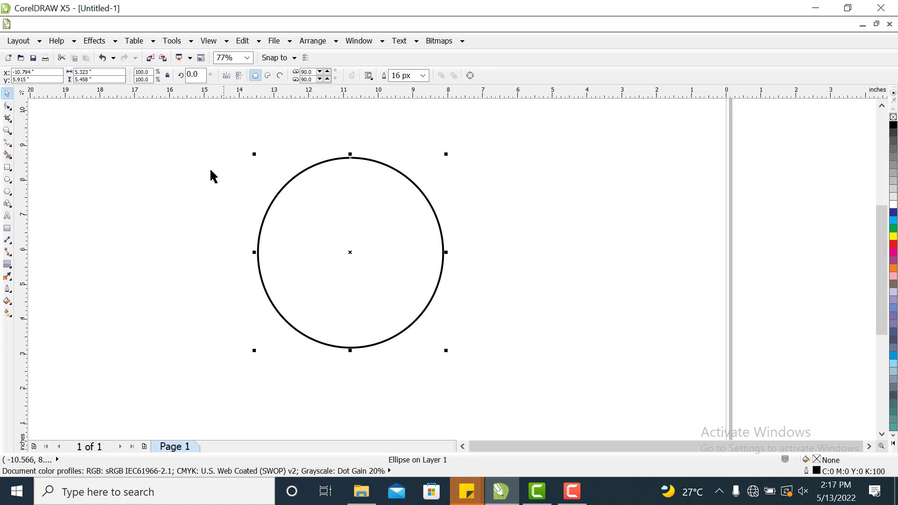
left_click(11, 271)
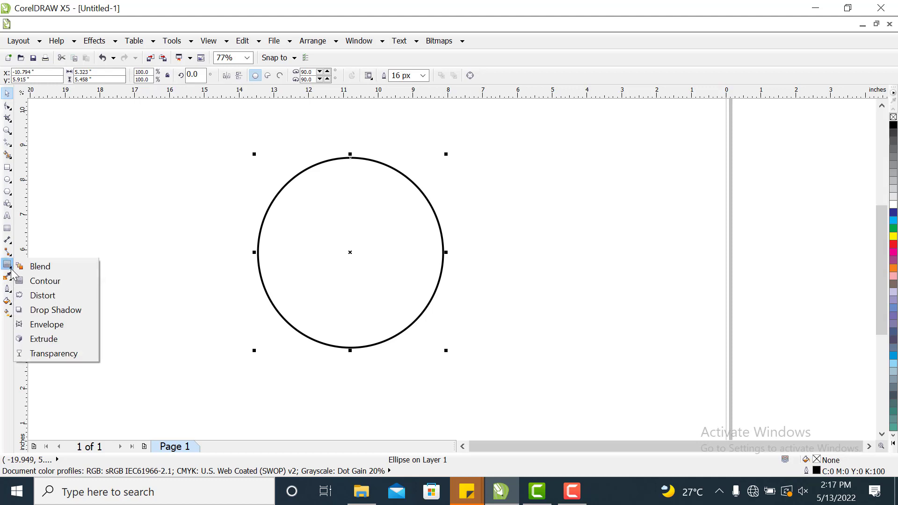
left_click(41, 265)
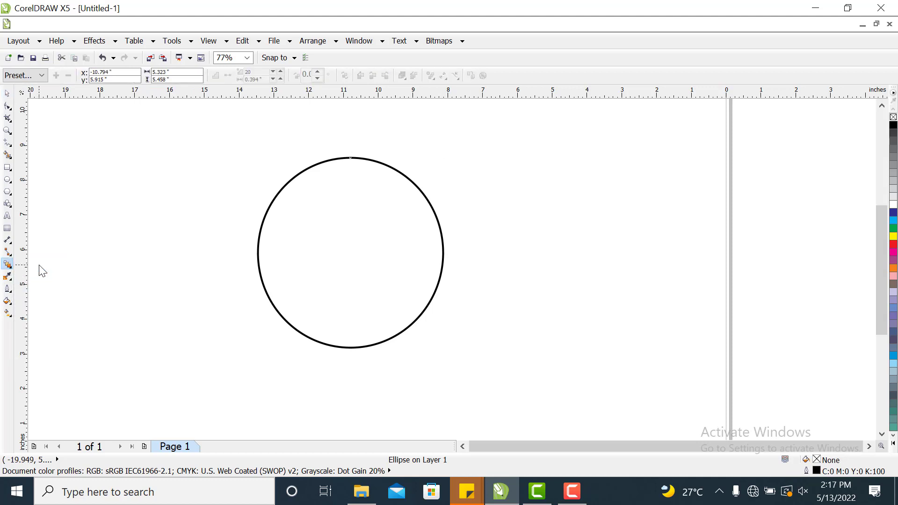
left_click(11, 270)
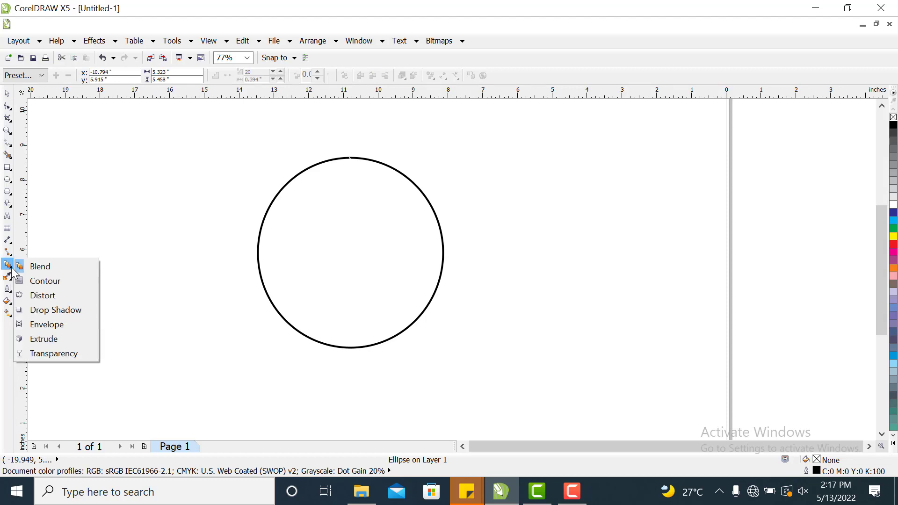
left_click(35, 278)
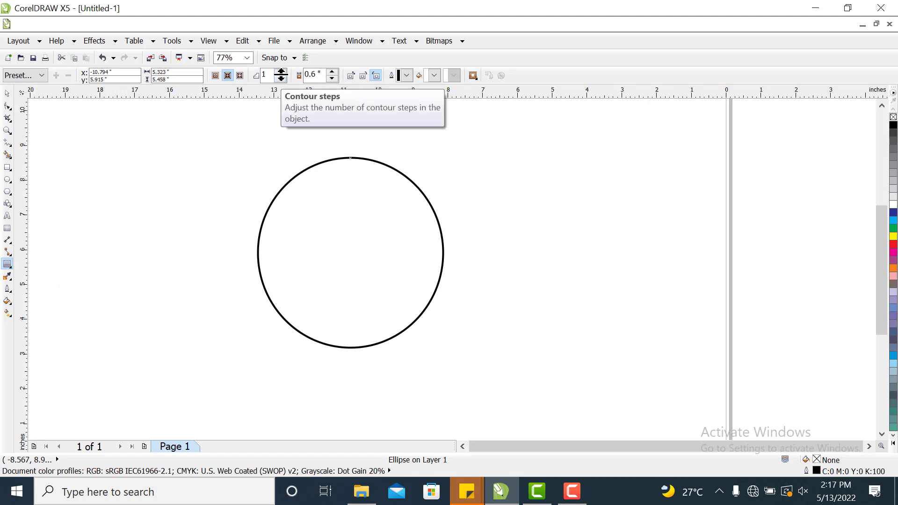
left_click(314, 76)
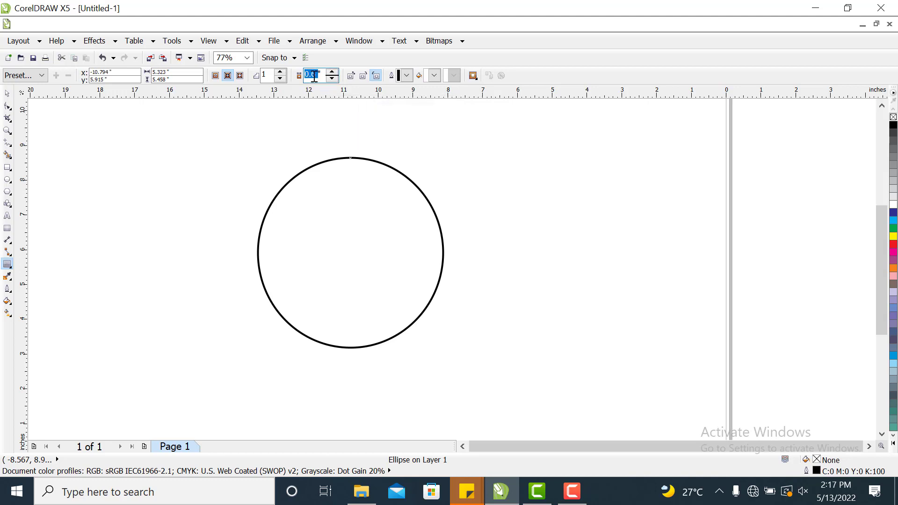
type("0")
key("Return")
left_click_drag(348, 161, 349, 170)
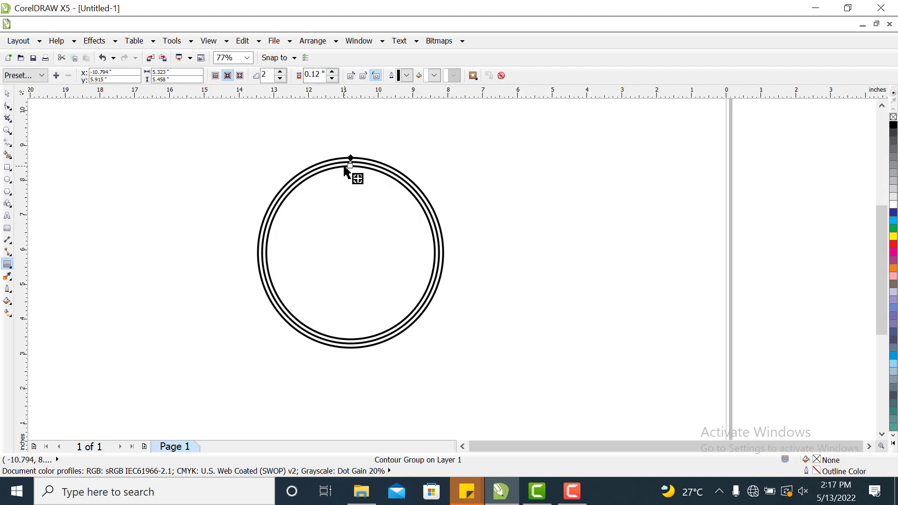
Set the contour to 1 step with a 0.6 inch offset.
left_click(281, 78)
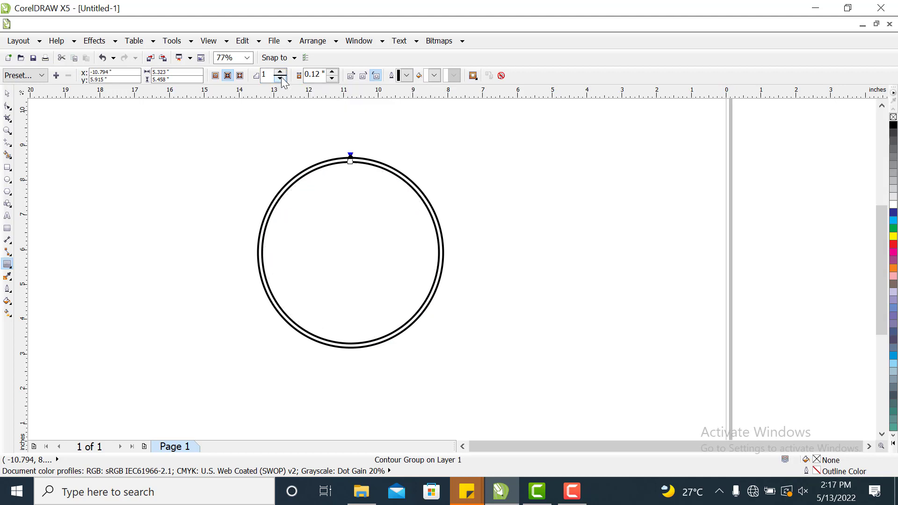
double_click(314, 77)
type("0.6")
key("Return")
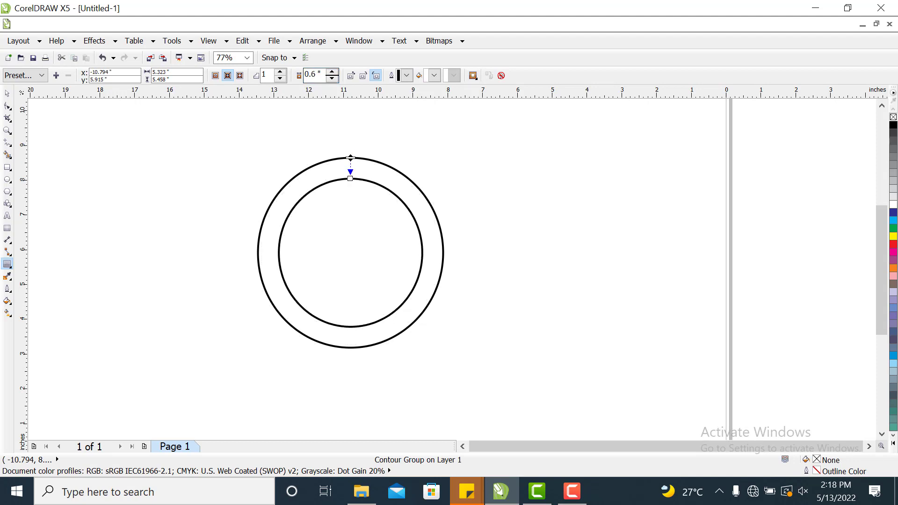
Break the contour group apart into separate circles.
left_click(7, 93)
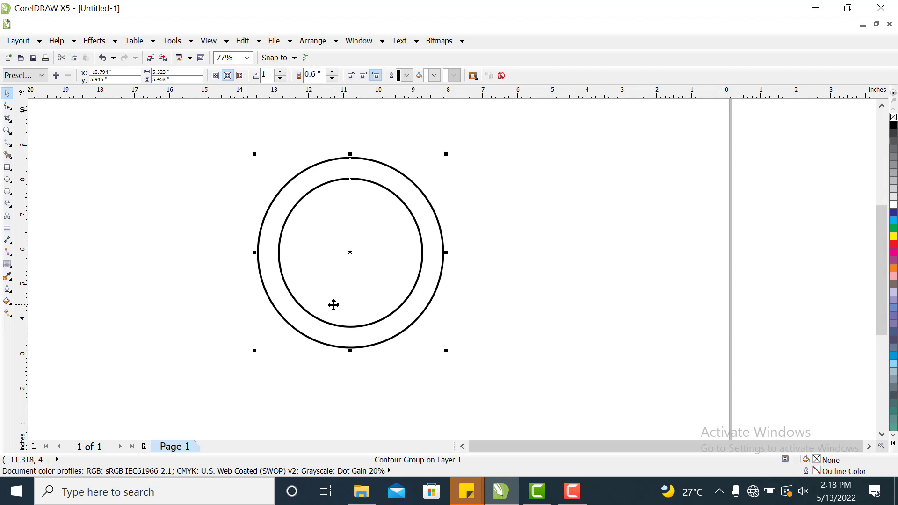
left_click(333, 43)
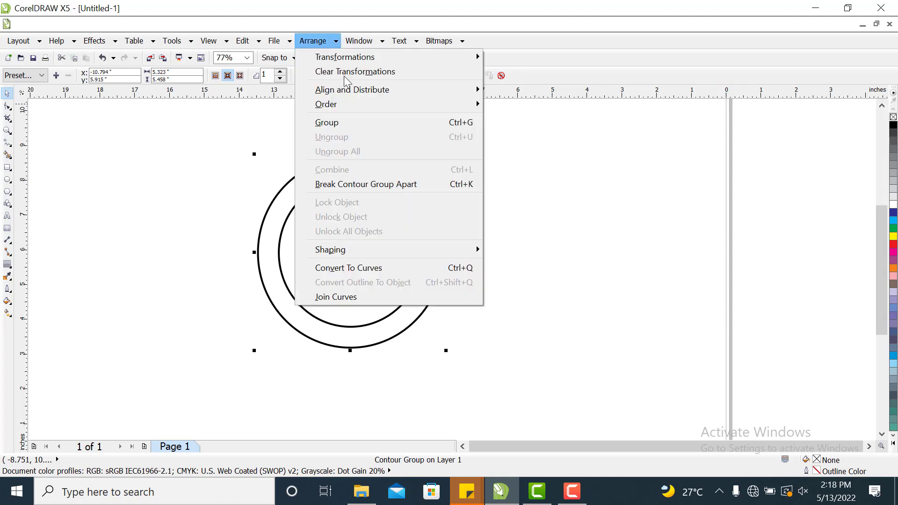
left_click(376, 185)
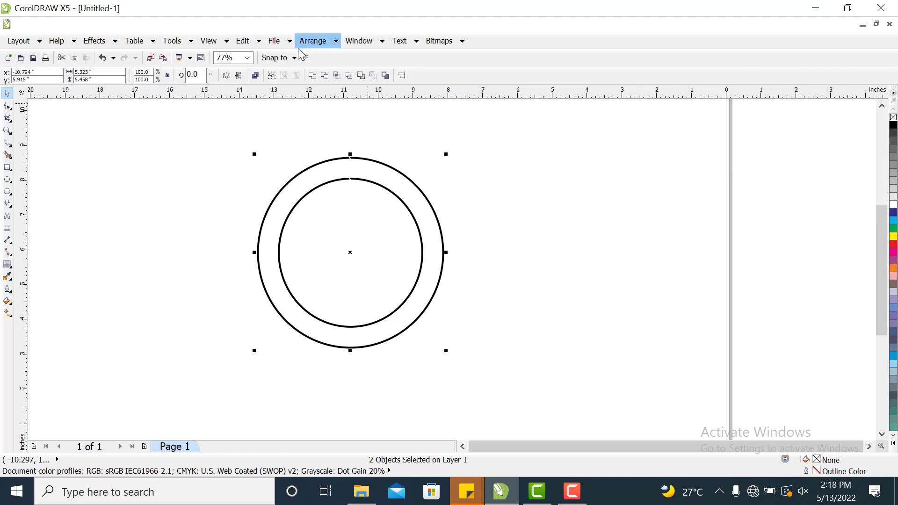
Combine the two circles into one ring and scale it up to about 112%.
left_click(256, 76)
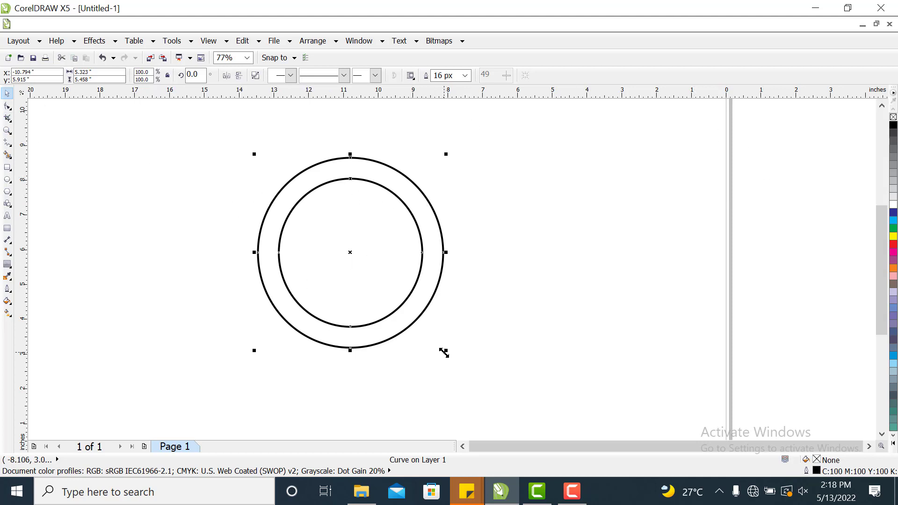
left_click_drag(445, 350, 471, 373)
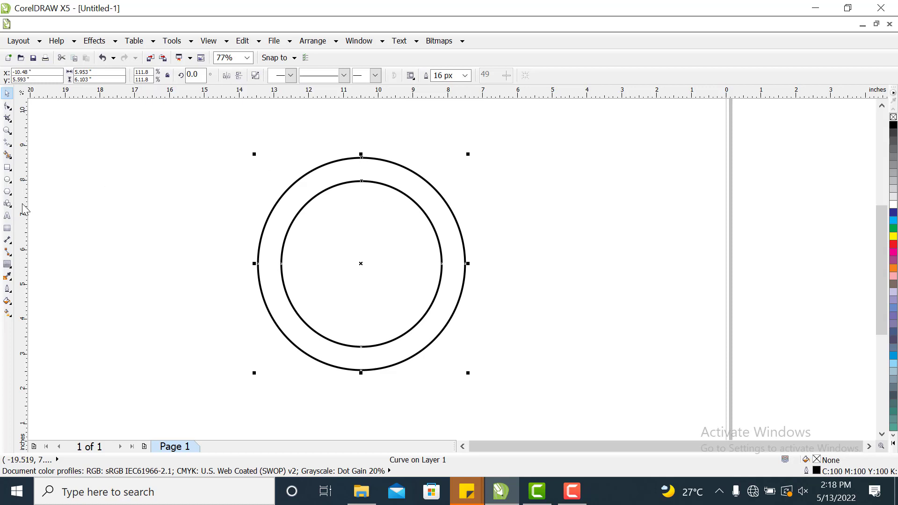
Draw a rectangle about 4.1 by 7.6 inches over the ring's right half and trim the ring with it.
left_click(7, 167)
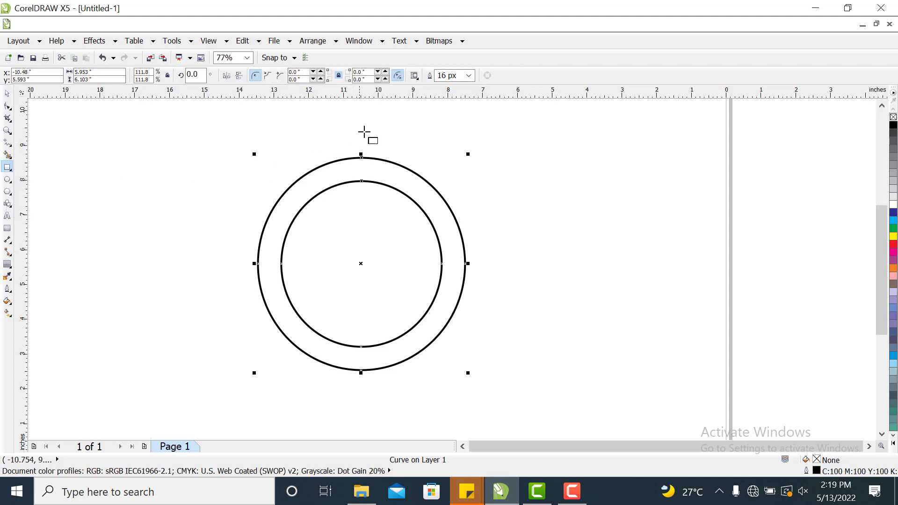
left_click_drag(361, 128, 503, 395)
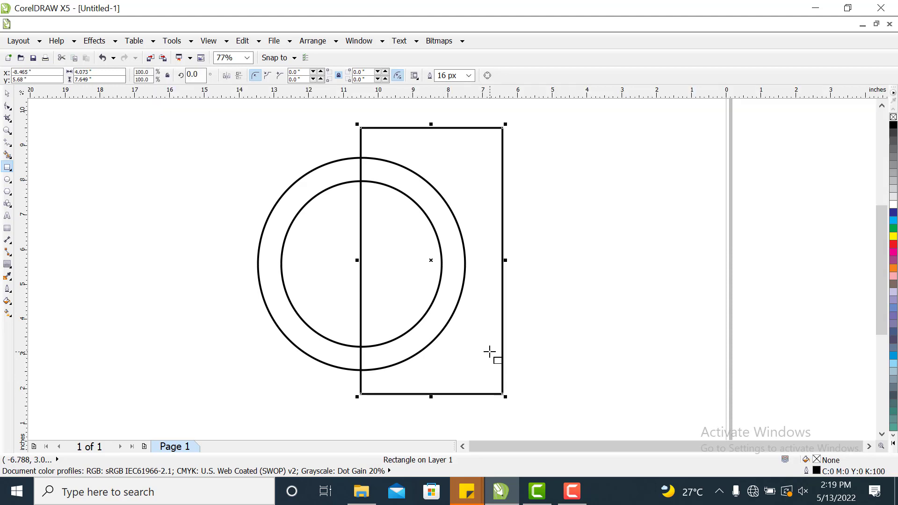
left_click(6, 96)
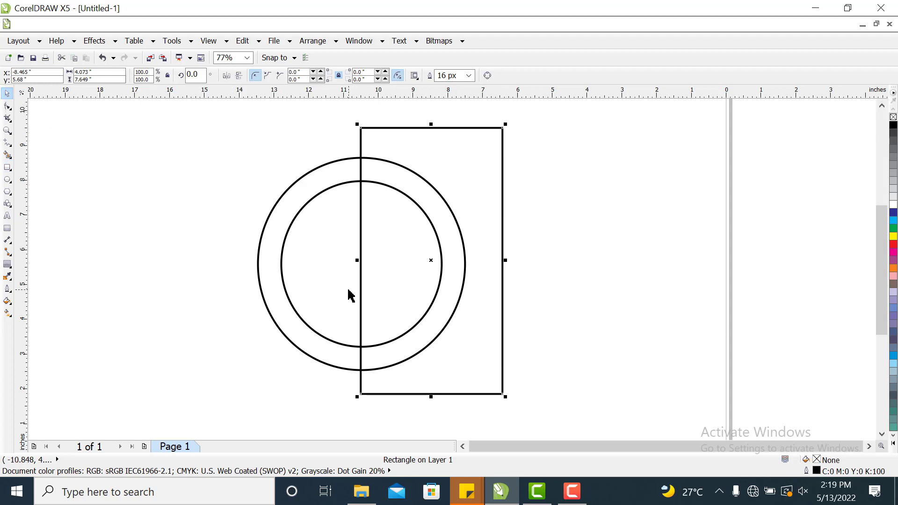
left_click(284, 244, "shift")
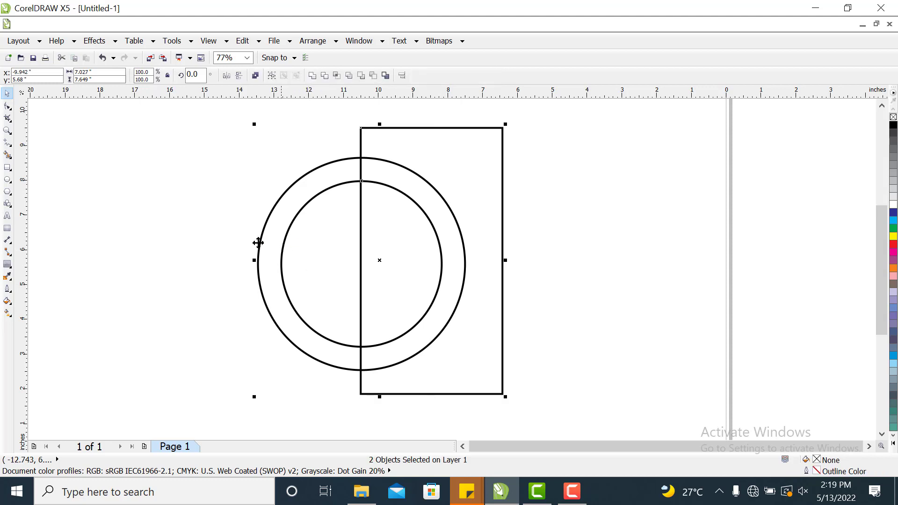
left_click(325, 77)
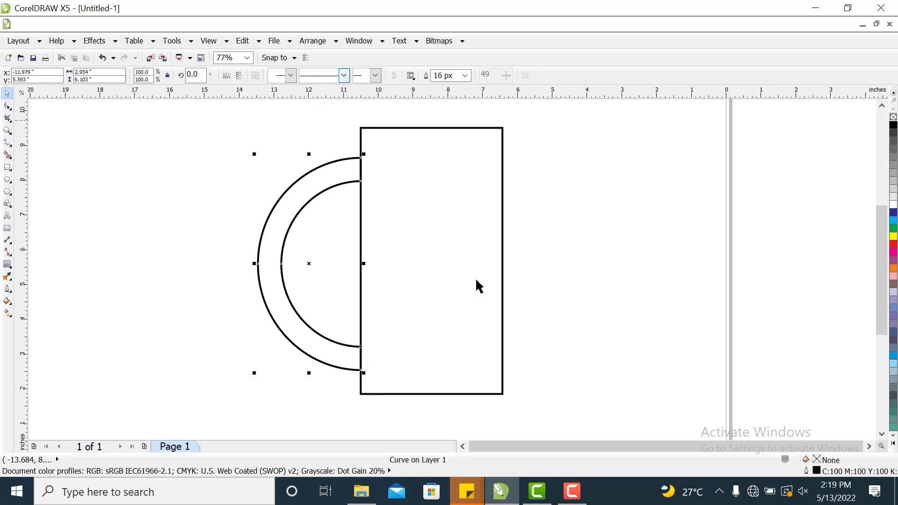
Move the rectangle away from the trimmed ring and delete it.
left_click_drag(459, 312, 662, 313)
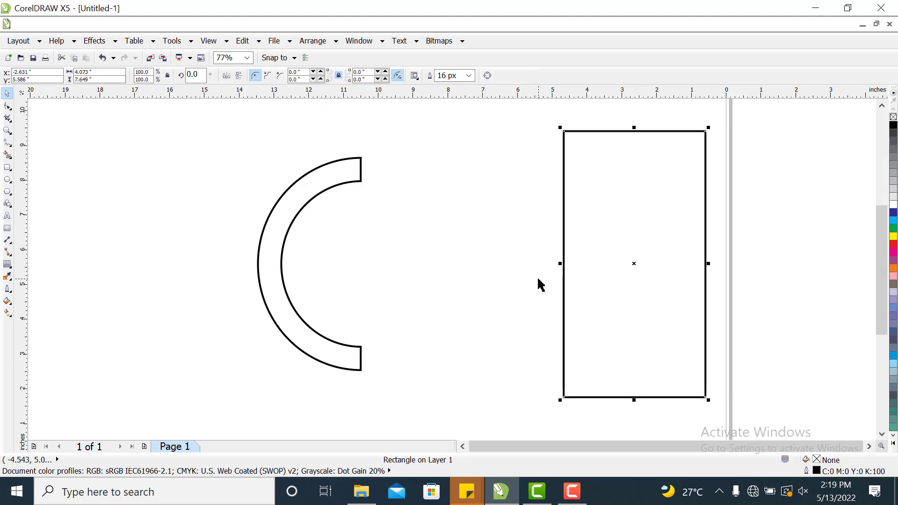
right_click(603, 272)
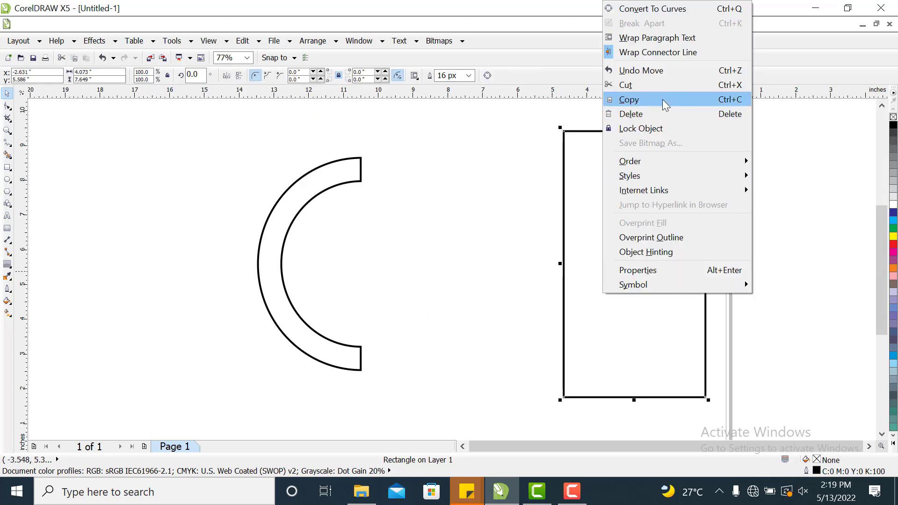
left_click(645, 115)
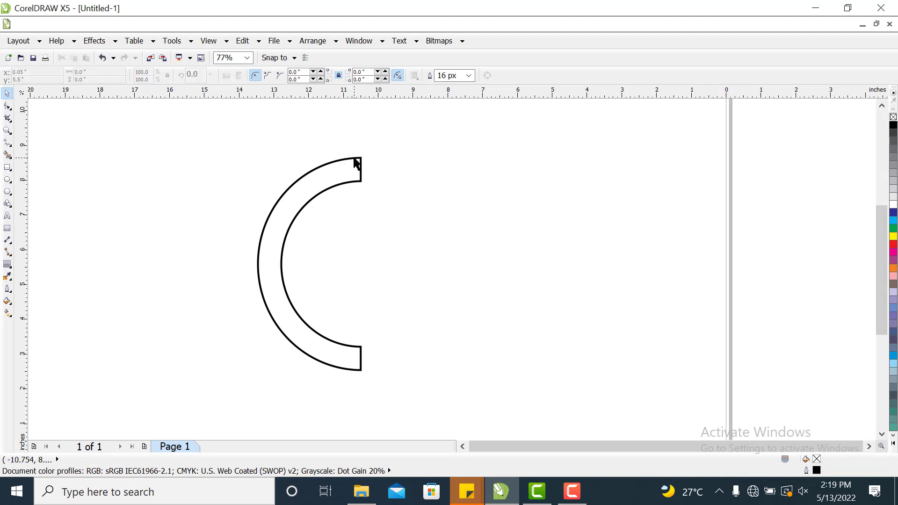
Apply a 2-step contour with a 0.14 inch offset to the C-shaped half ring.
left_click(339, 184)
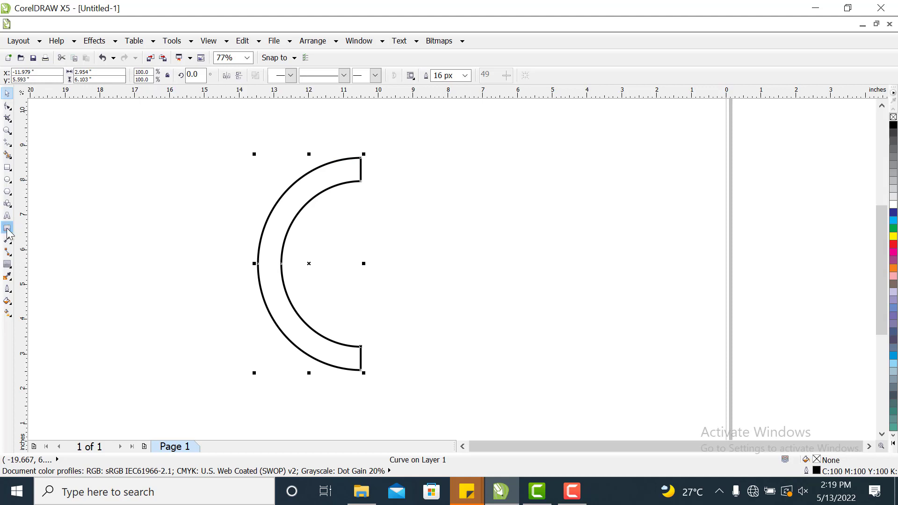
left_click(7, 264)
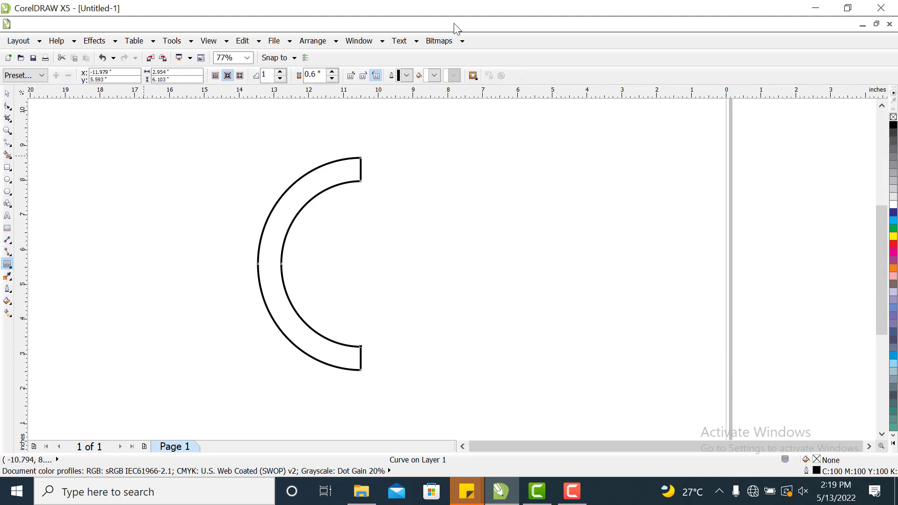
double_click(312, 73)
type("0")
left_click(281, 75)
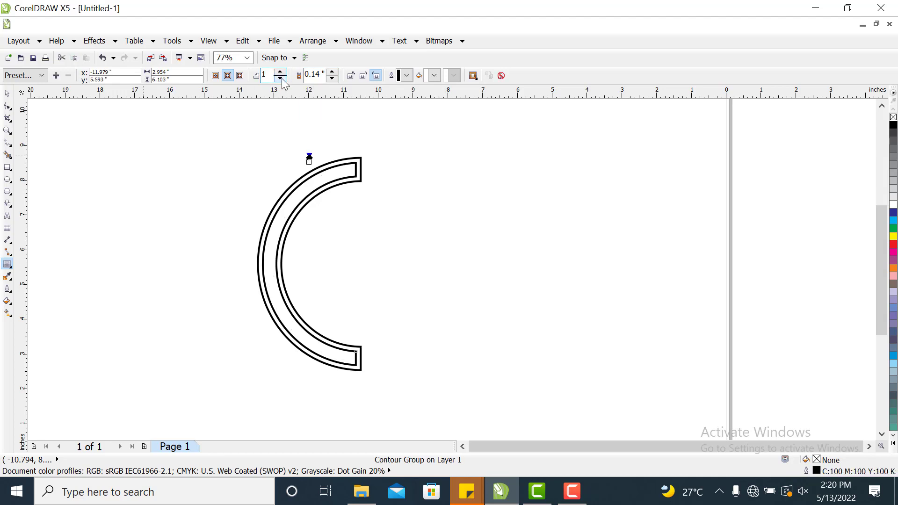
left_click(281, 72)
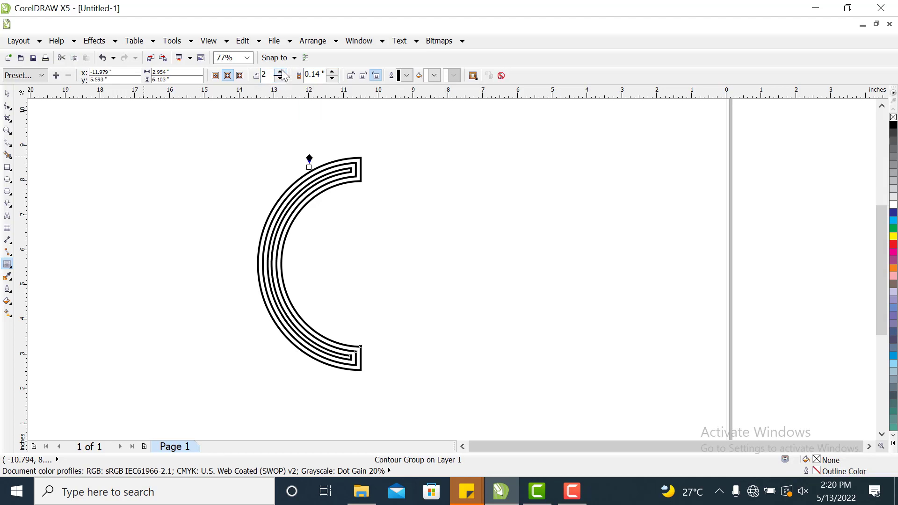
Break the contour group on the C-shaped half ring apart into separate objects.
left_click(7, 95)
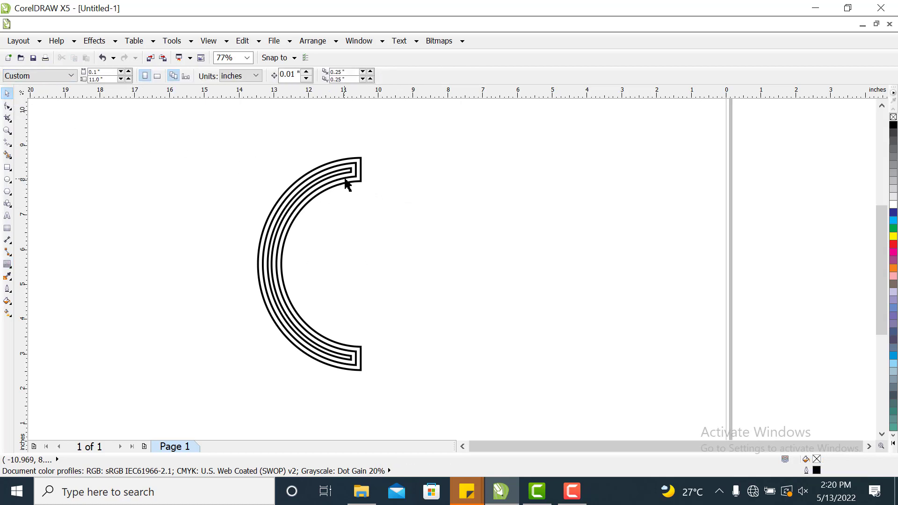
left_click(356, 182)
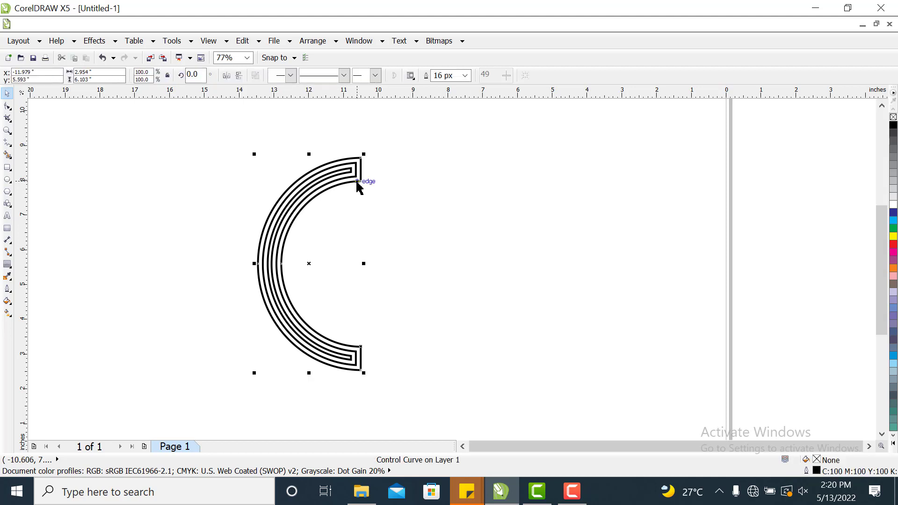
left_click(402, 181)
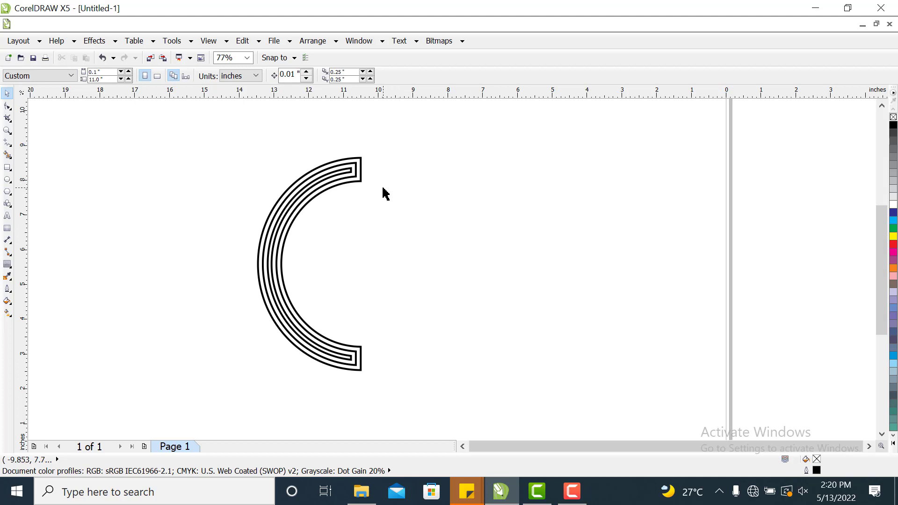
left_click(355, 186)
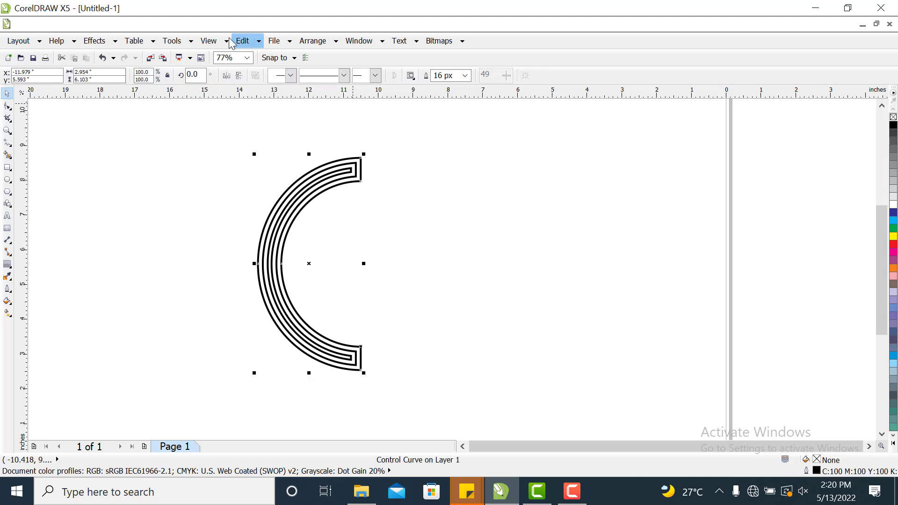
left_click(336, 42)
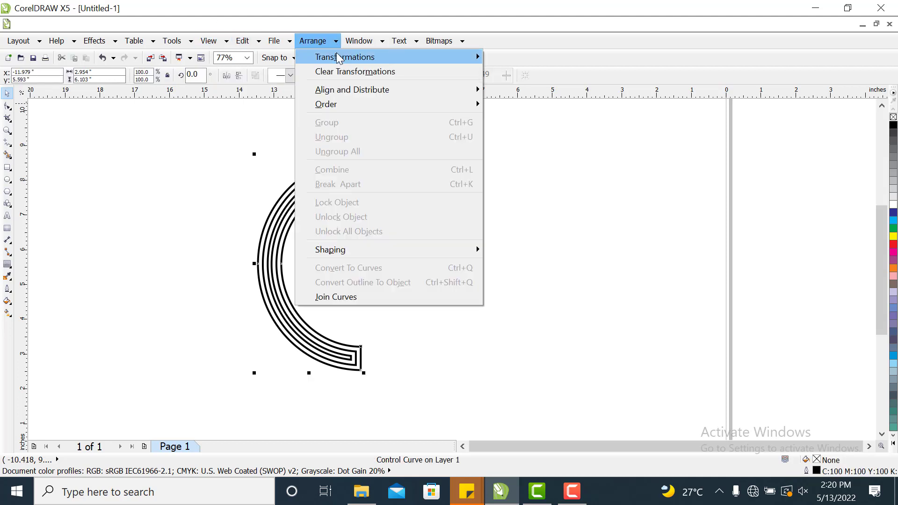
left_click(251, 148)
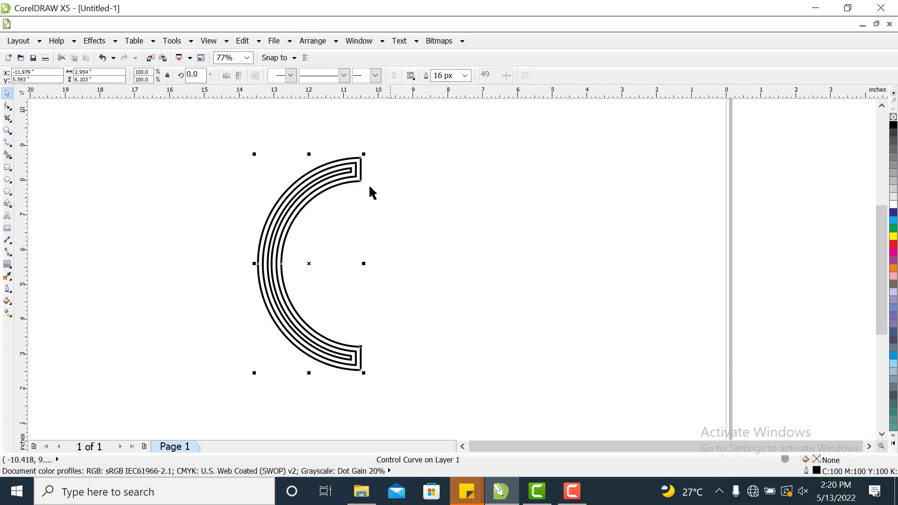
left_click(345, 172)
left_click(409, 152)
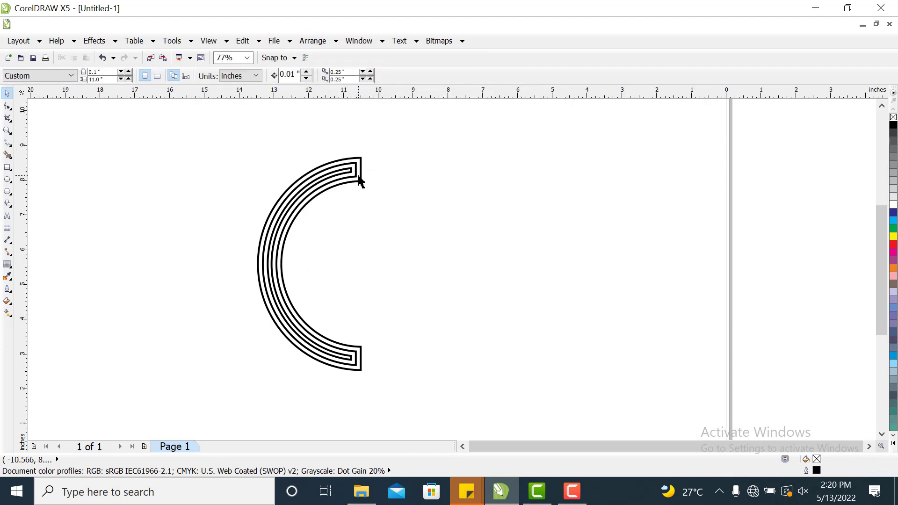
left_click(358, 176)
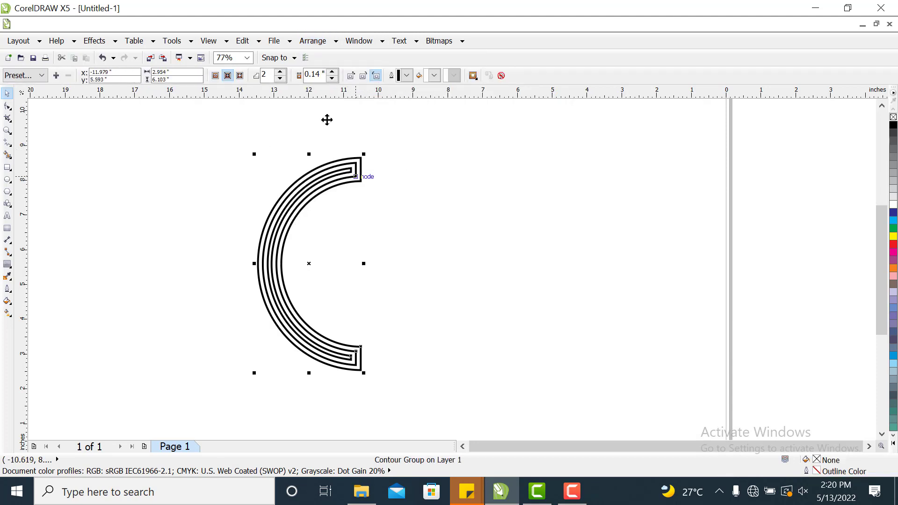
left_click(335, 42)
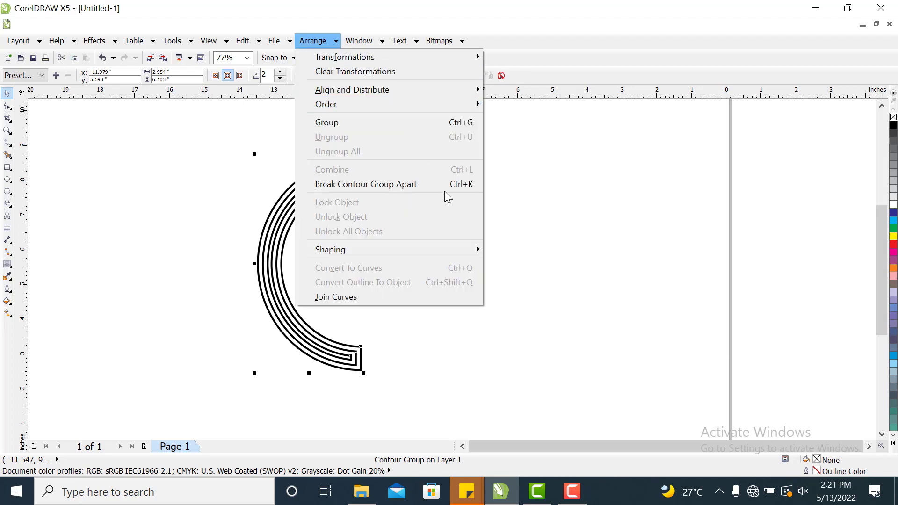
left_click(416, 185)
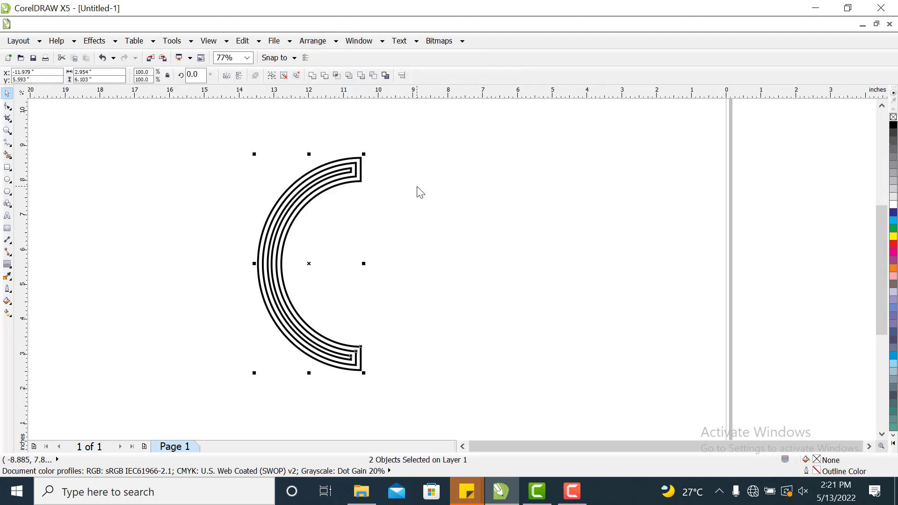
Ungroup all the separated contour curves.
left_click(420, 191)
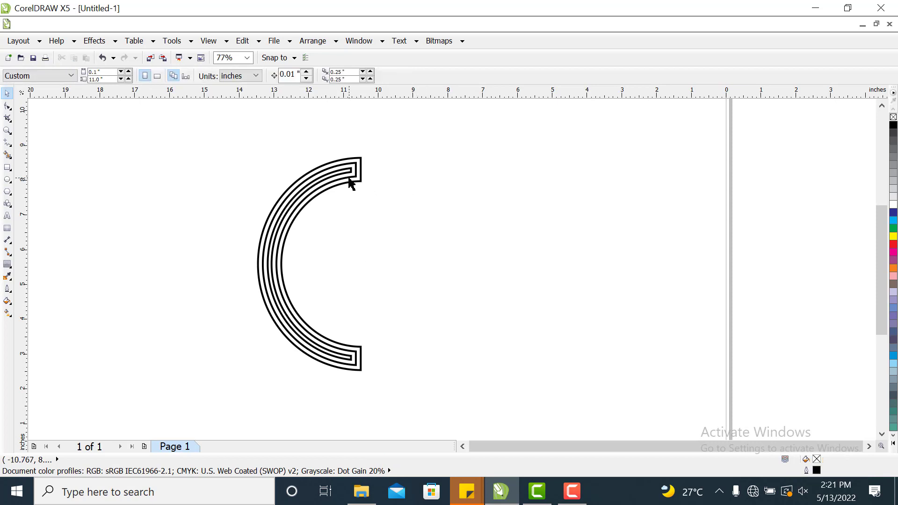
left_click(350, 181)
right_click(347, 176)
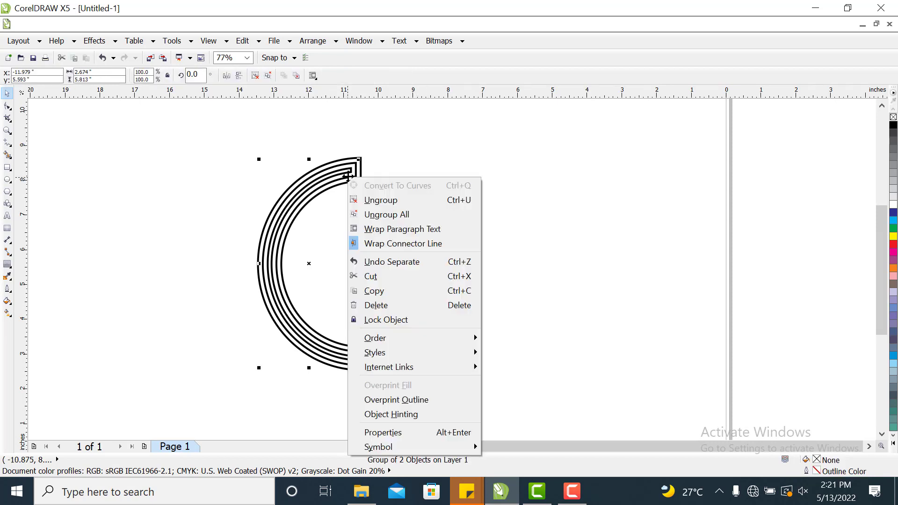
left_click(375, 215)
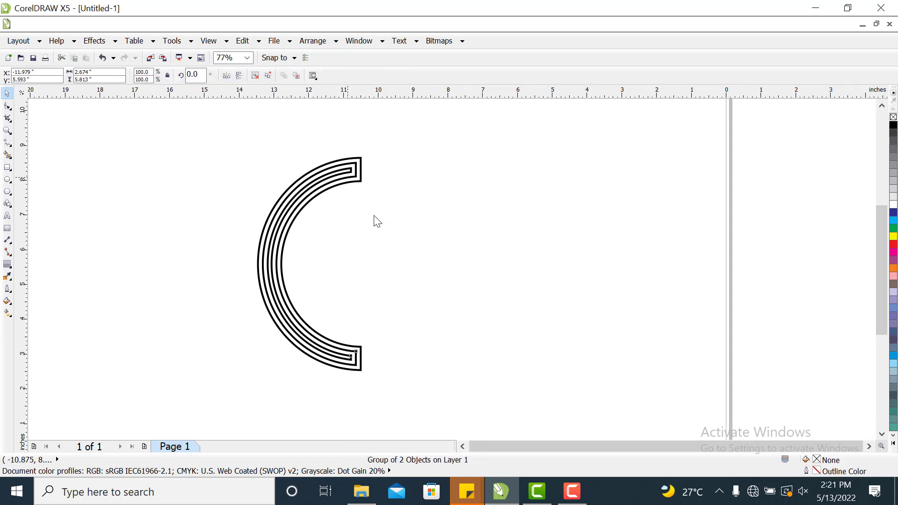
left_click(432, 186)
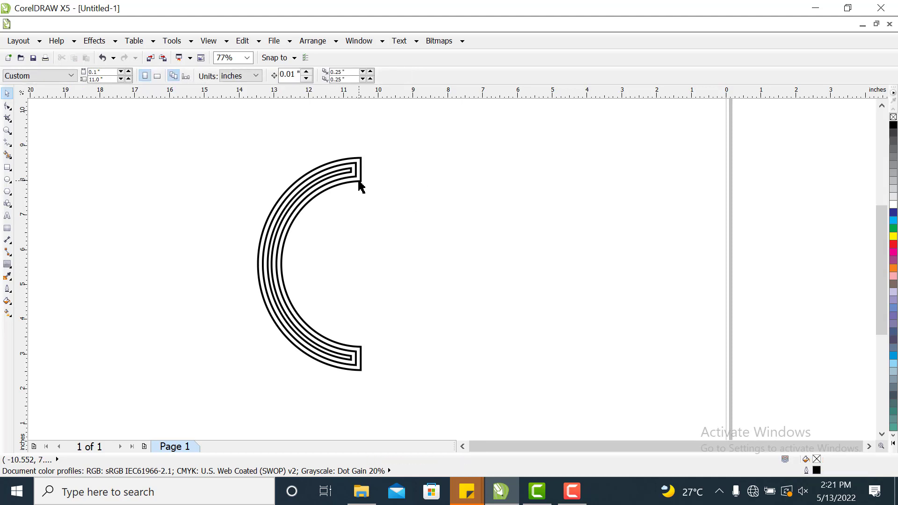
Convert the outlines of the outer, middle and inner C-shaped curves to objects, one after another.
left_click(361, 186)
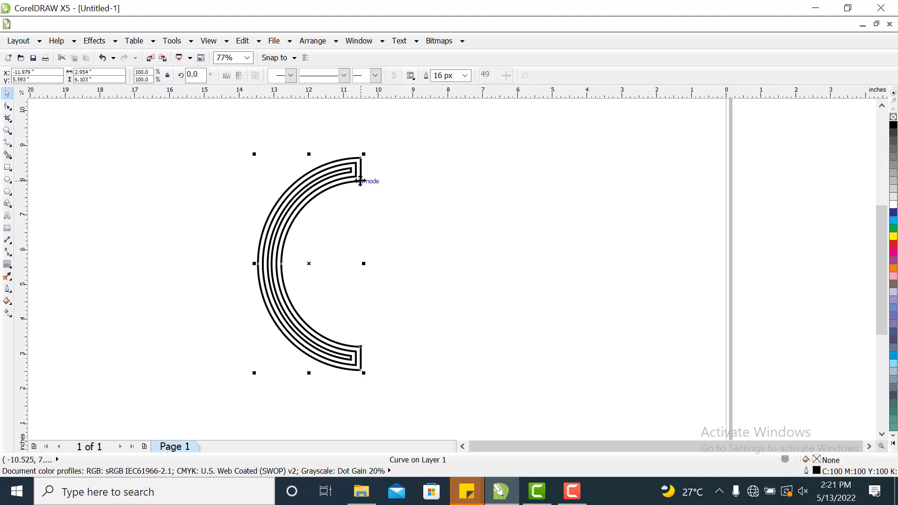
left_click(336, 41)
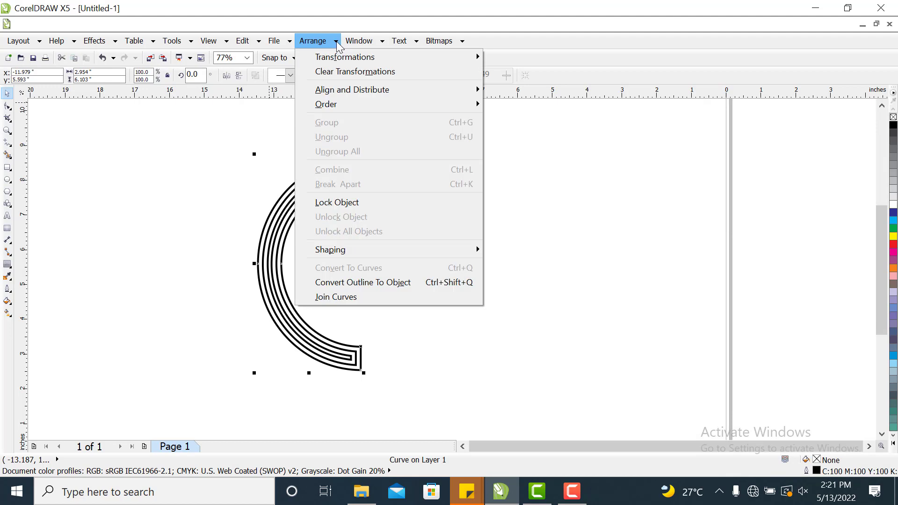
left_click(346, 283)
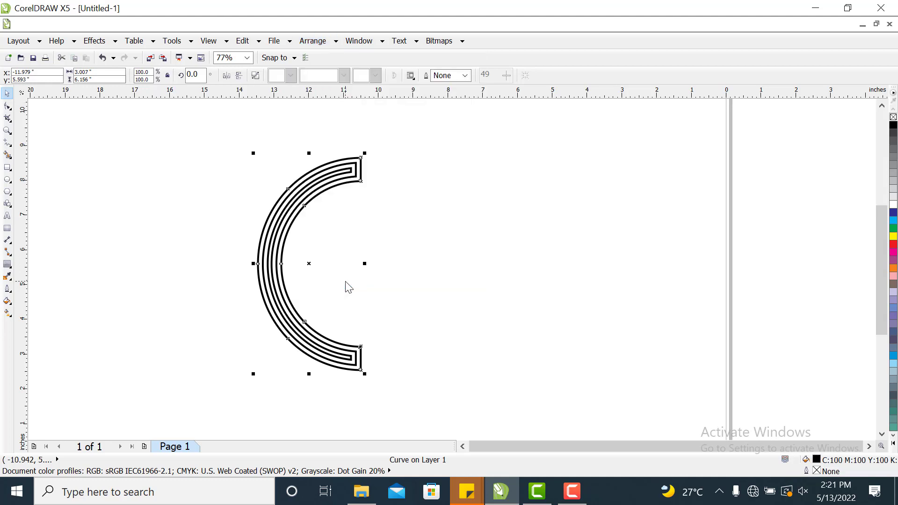
left_click(463, 255)
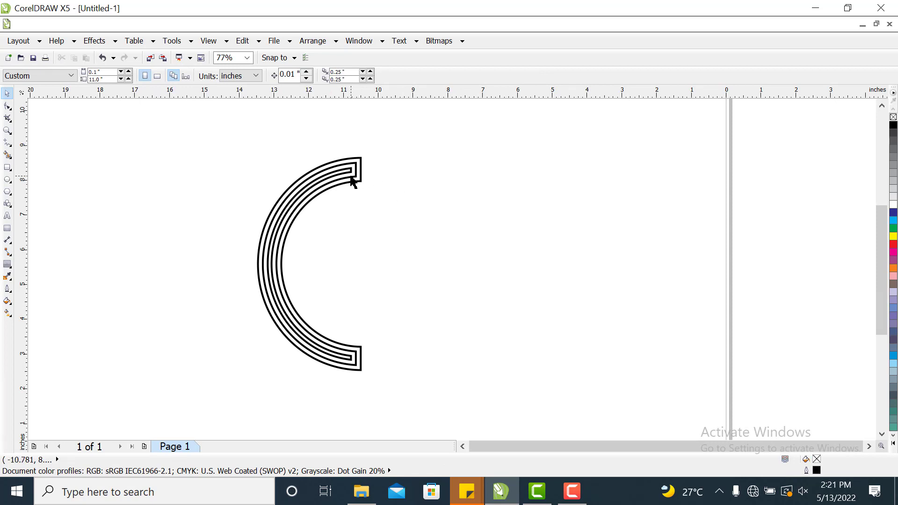
left_click(353, 180)
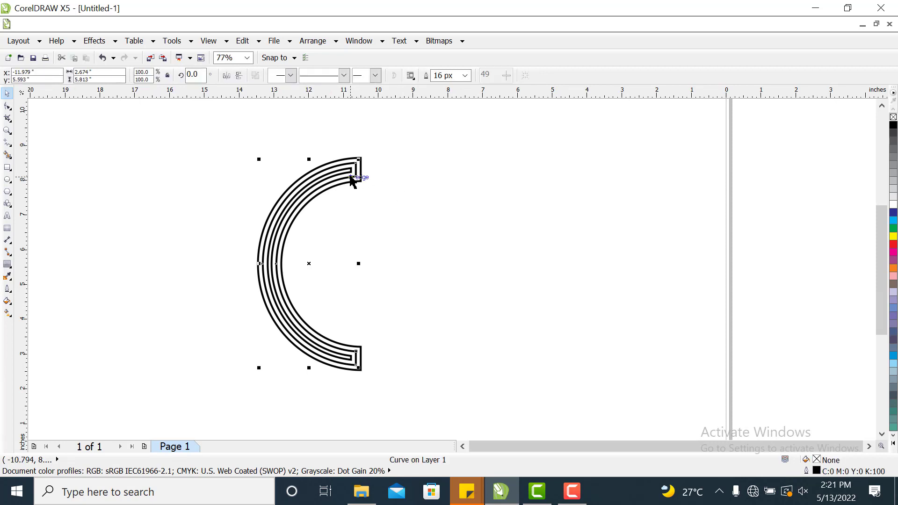
left_click(330, 43)
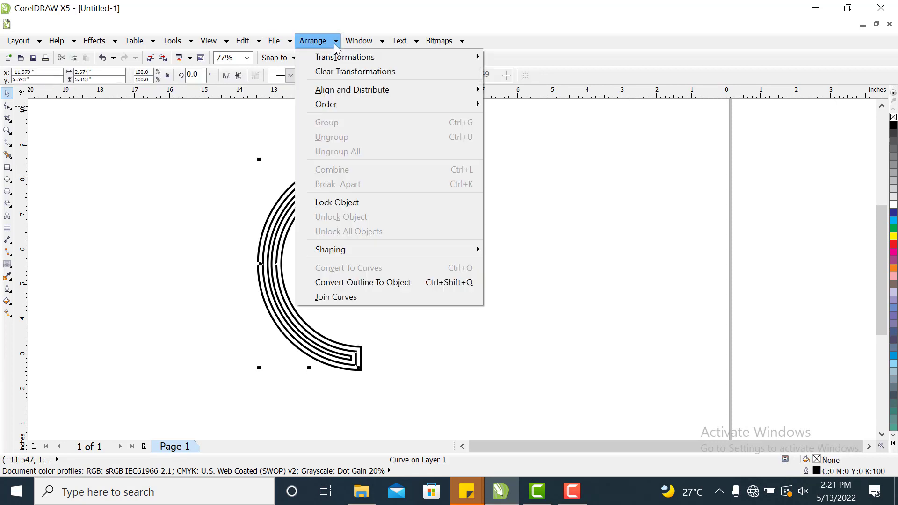
left_click(352, 281)
left_click(422, 192)
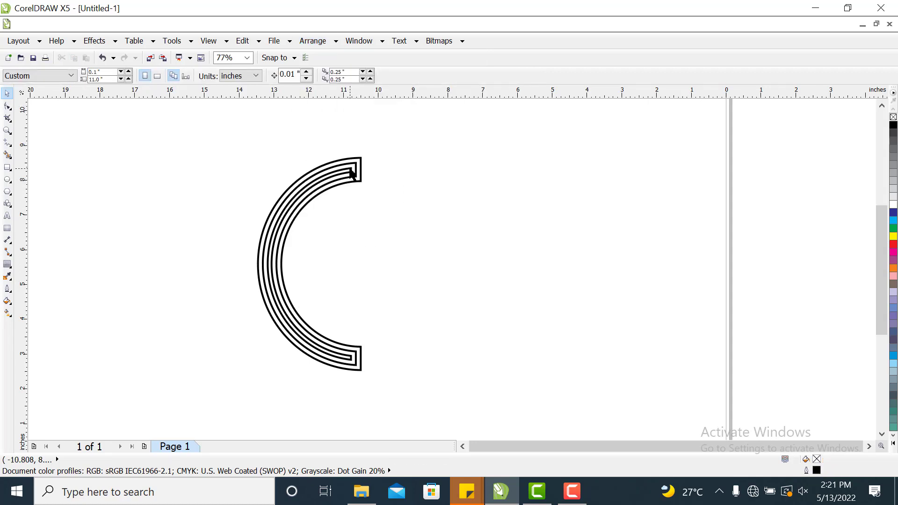
left_click(354, 172)
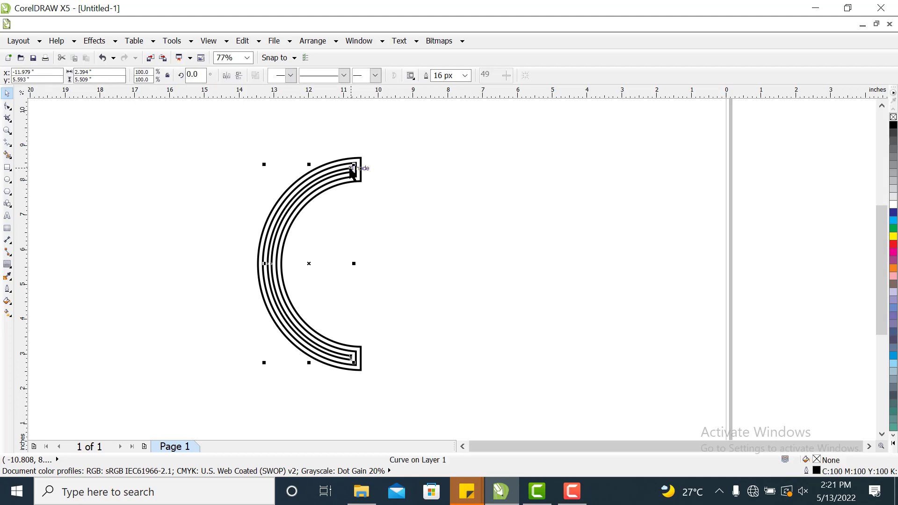
left_click(333, 41)
left_click(358, 283)
left_click(428, 207)
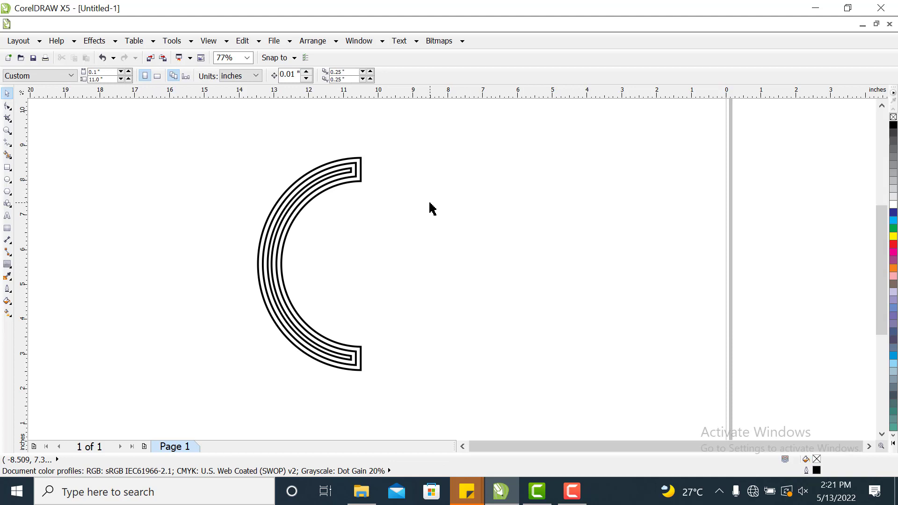
Draw a small rectangle about 0.5 by 0.6 inch and a tall one about 0.6 by 2.1 inches over the ring's left middle.
left_click(7, 168)
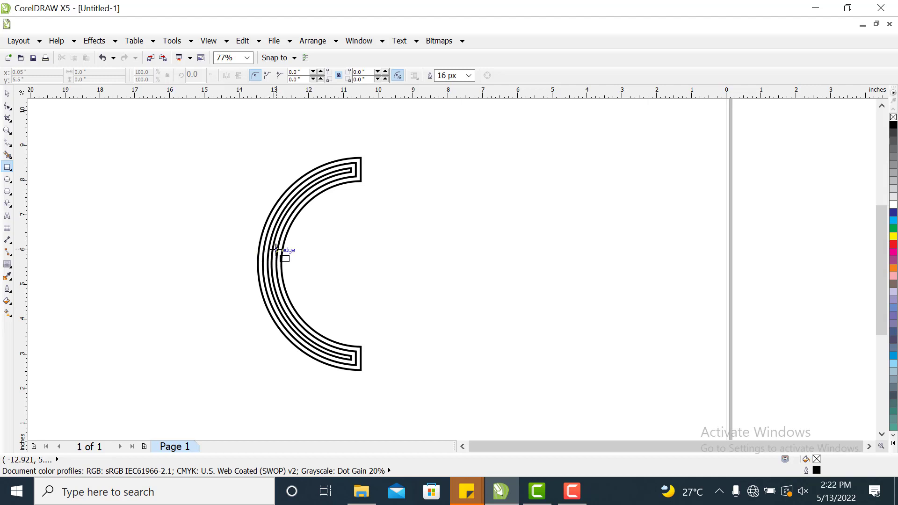
left_click_drag(277, 249, 295, 269)
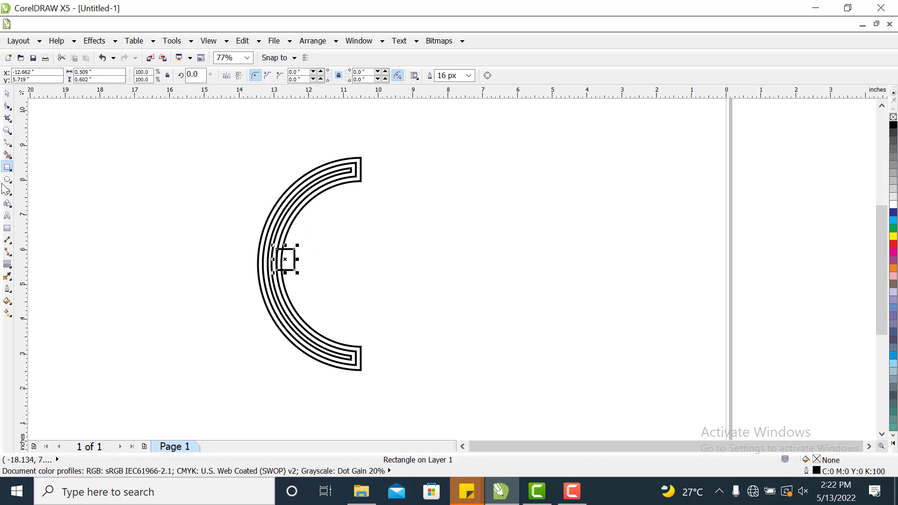
left_click(8, 93)
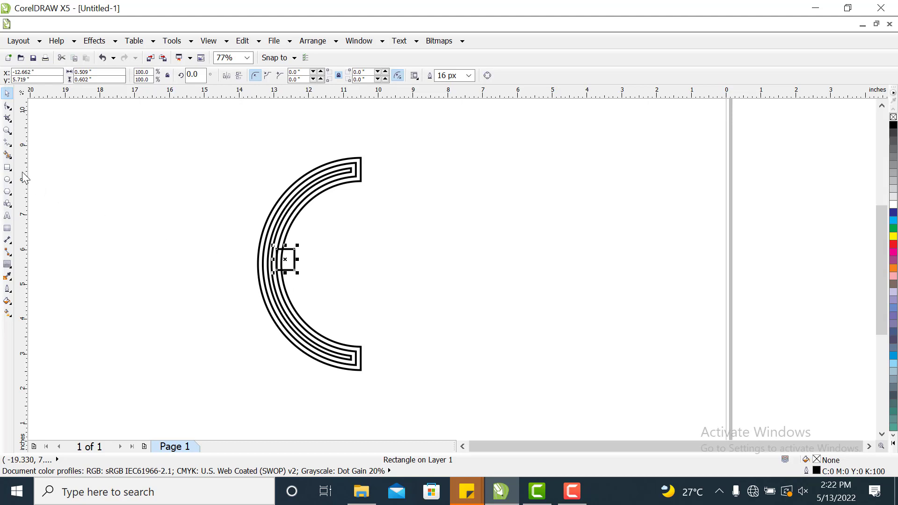
left_click(7, 169)
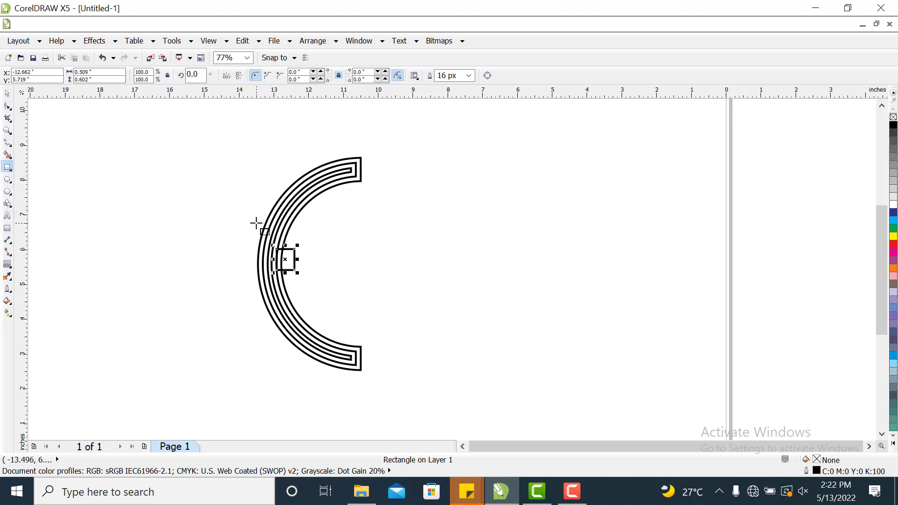
left_click_drag(256, 223, 277, 296)
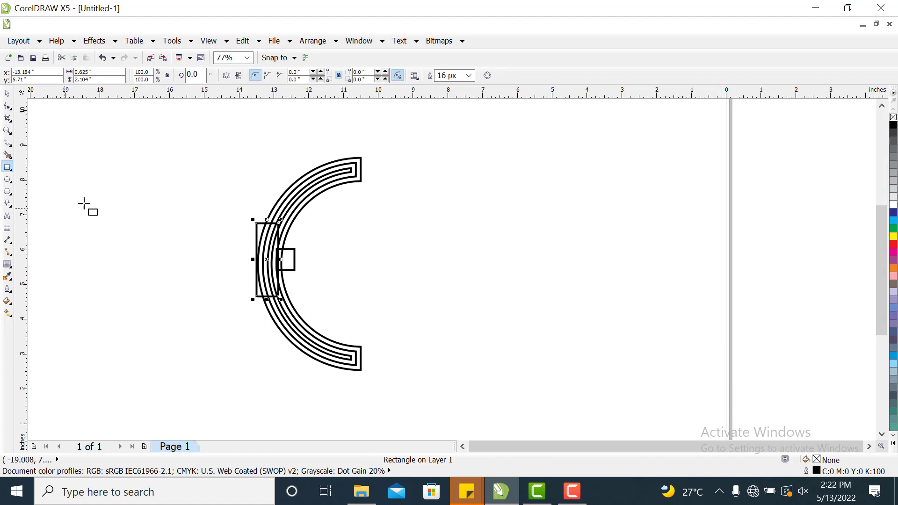
left_click(6, 94)
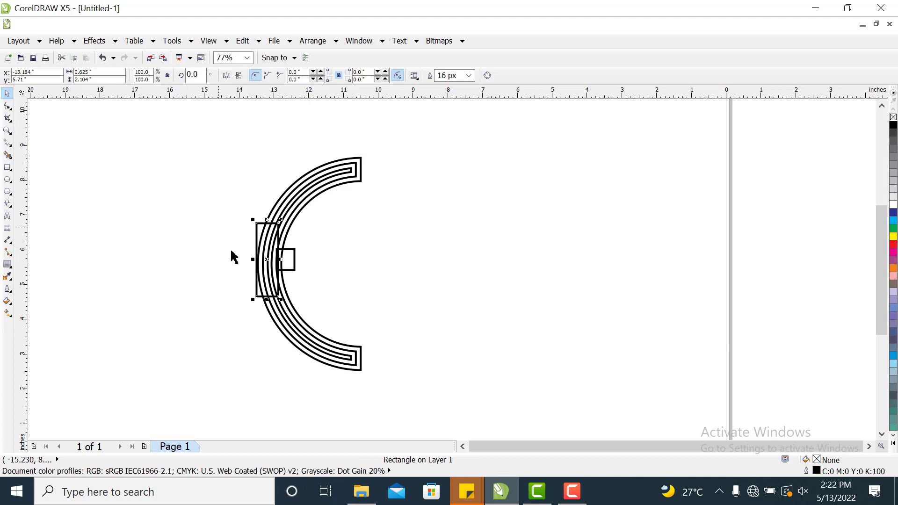
Weld the two rectangles into a single shape, undoing an accidental move of it.
left_click(292, 270, "shift")
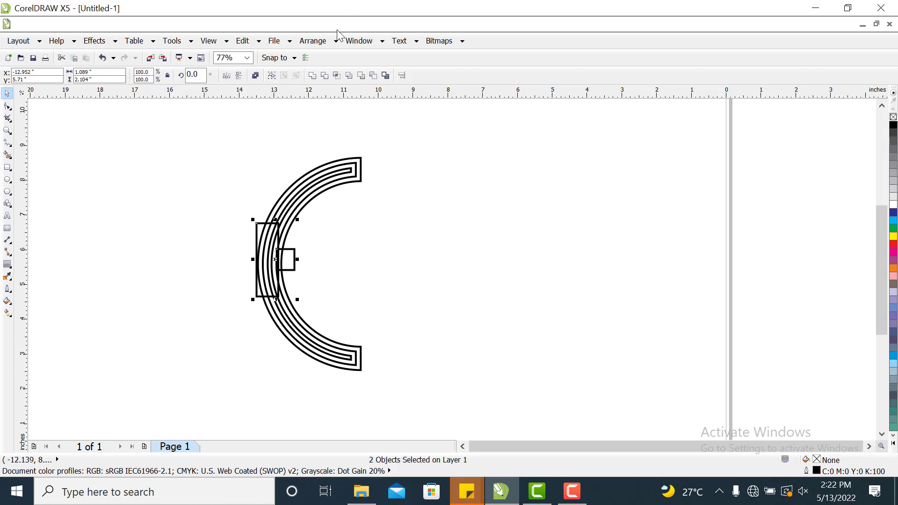
left_click(312, 75)
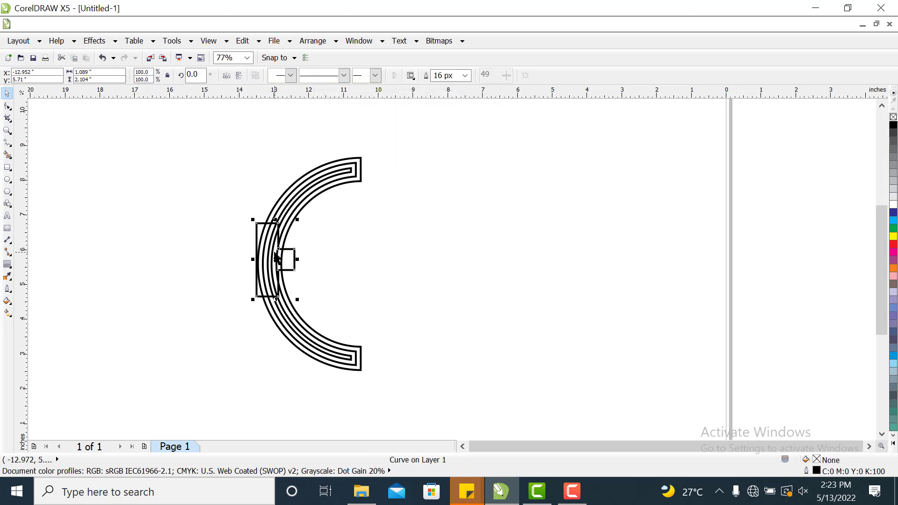
left_click_drag(276, 259, 226, 250)
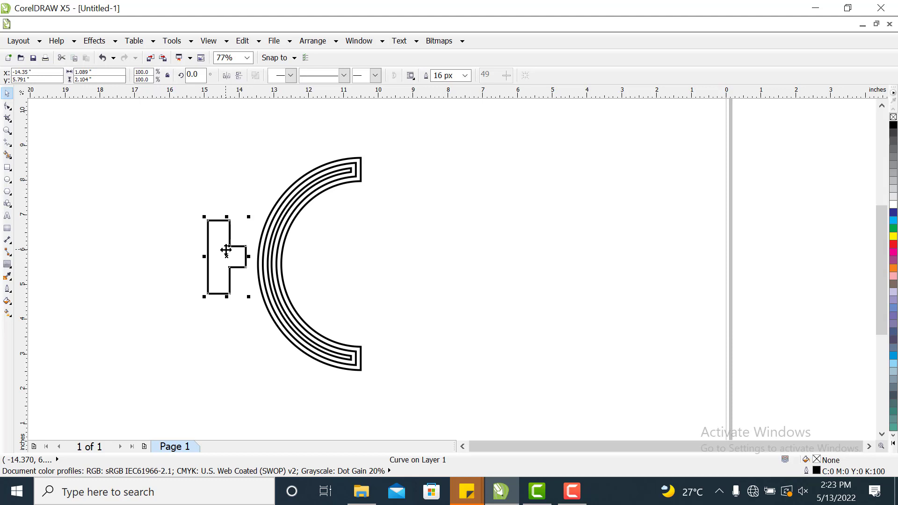
key("ctrl+z")
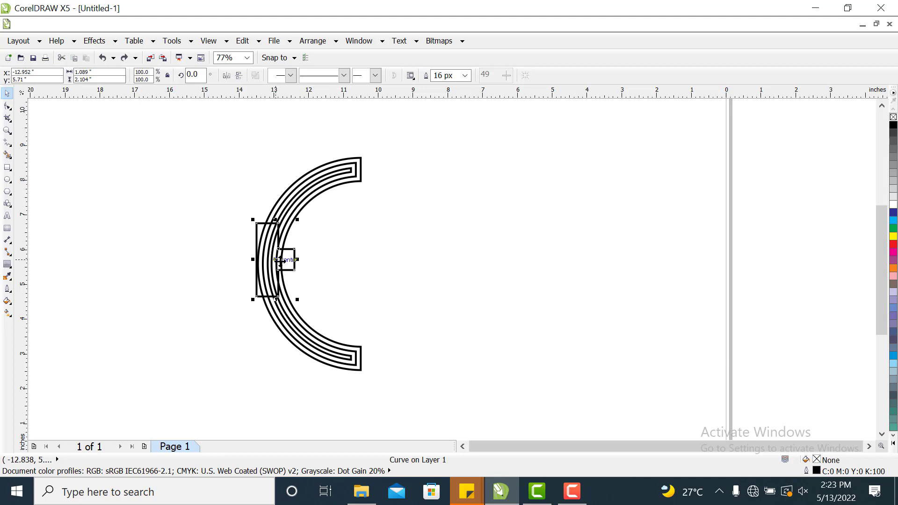
Stretch the welded shape's left side to widen it to about 1.25 inches, then select the C curves.
left_click_drag(253, 260, 245, 261)
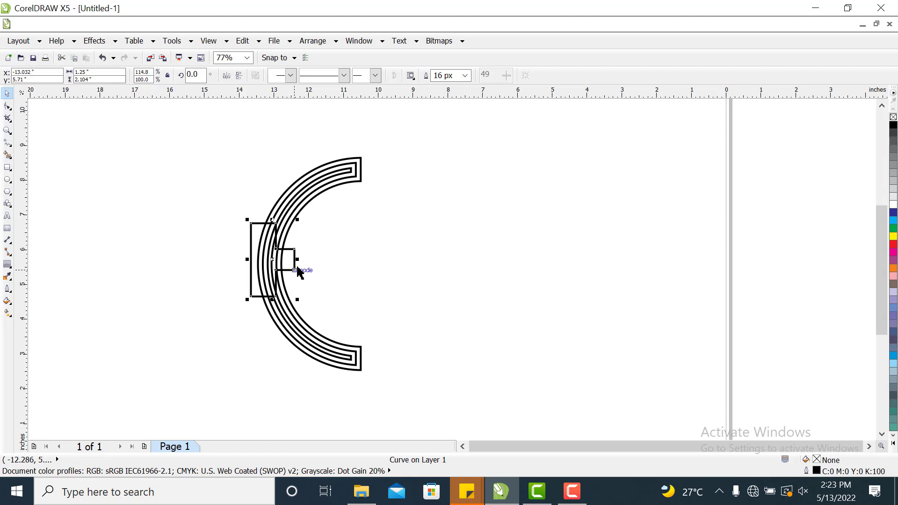
left_click(343, 184, "shift")
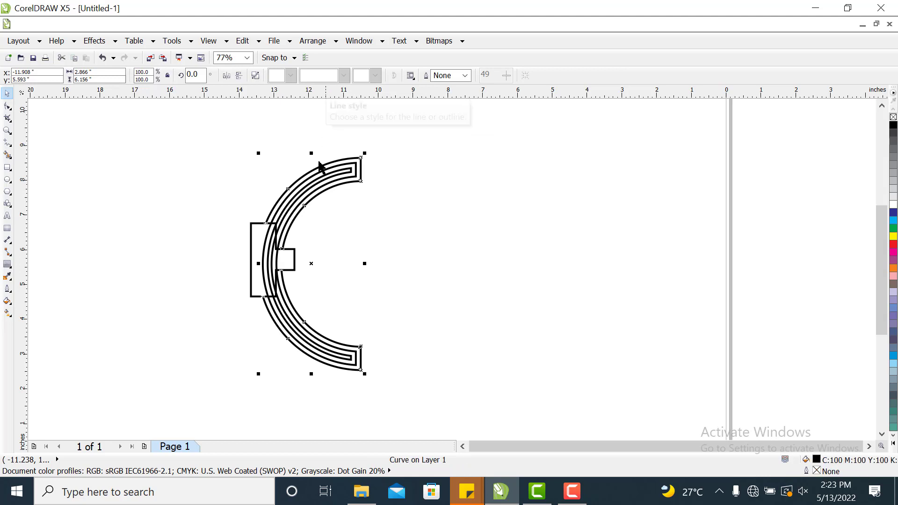
Move the welded cutter shape away from the trimmed C curves and delete it.
left_click_drag(256, 253, 128, 243)
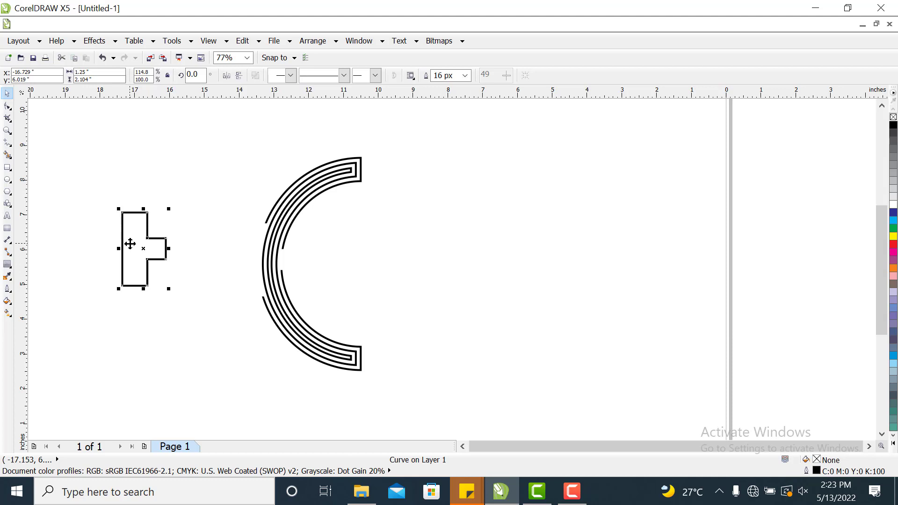
right_click(132, 243)
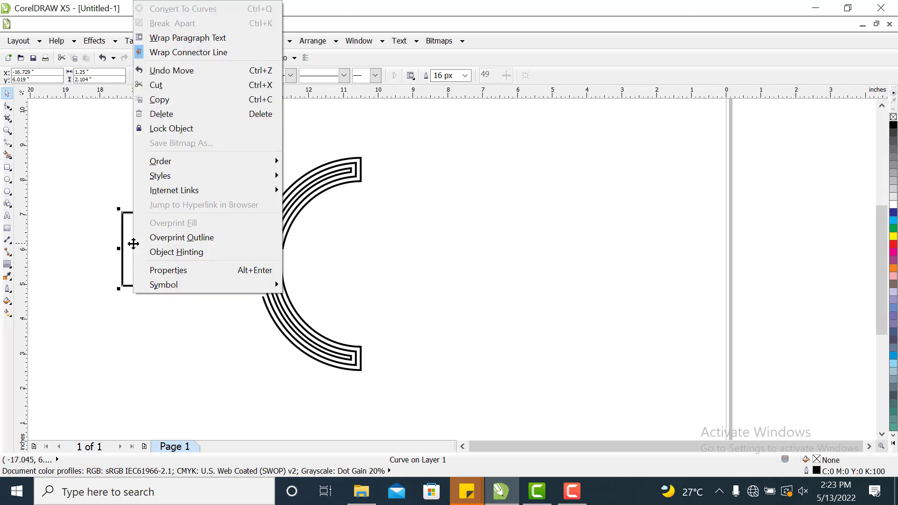
left_click(170, 114)
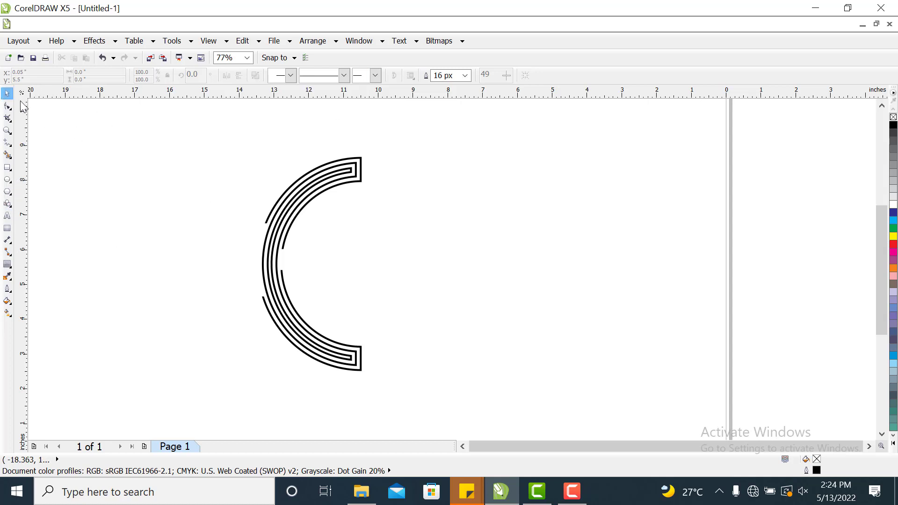
Draw a small rectangle about 0.23 by 0.45 inch at the gap in the inner arcs and nudge it down and left.
left_click(7, 132)
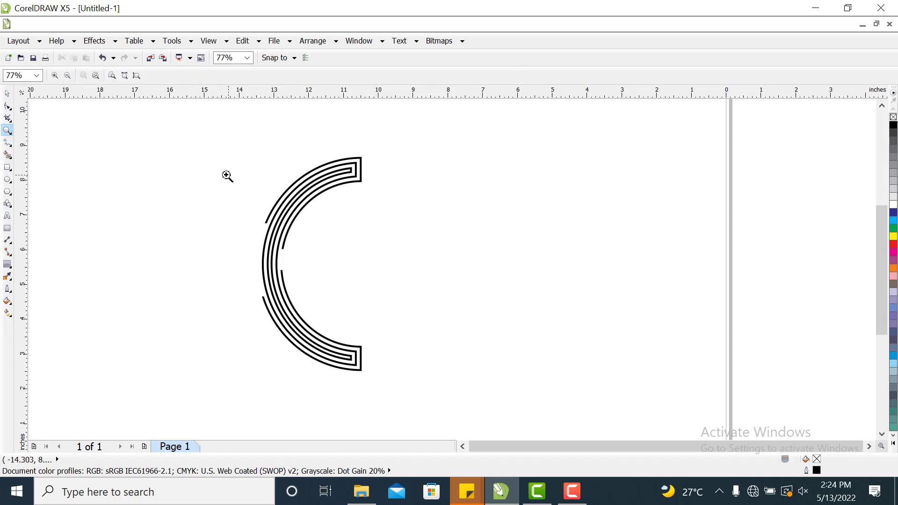
left_click_drag(195, 184, 347, 317)
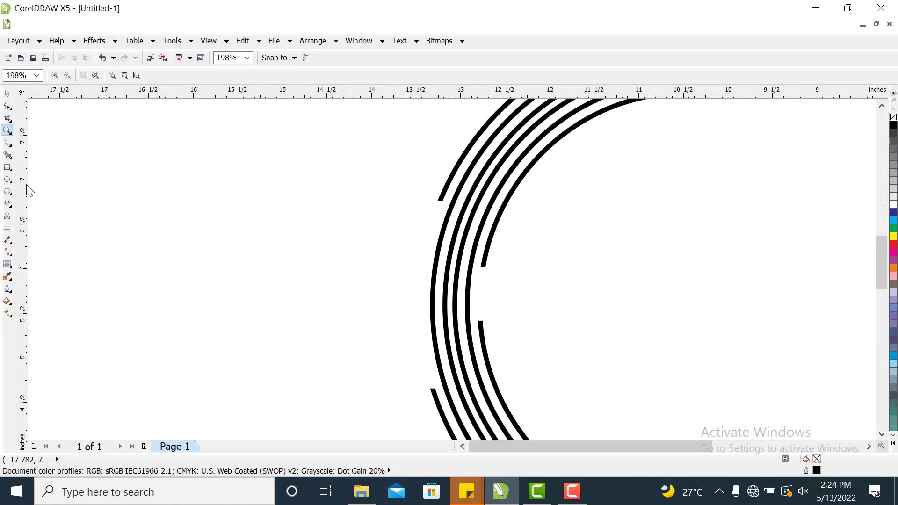
left_click(7, 168)
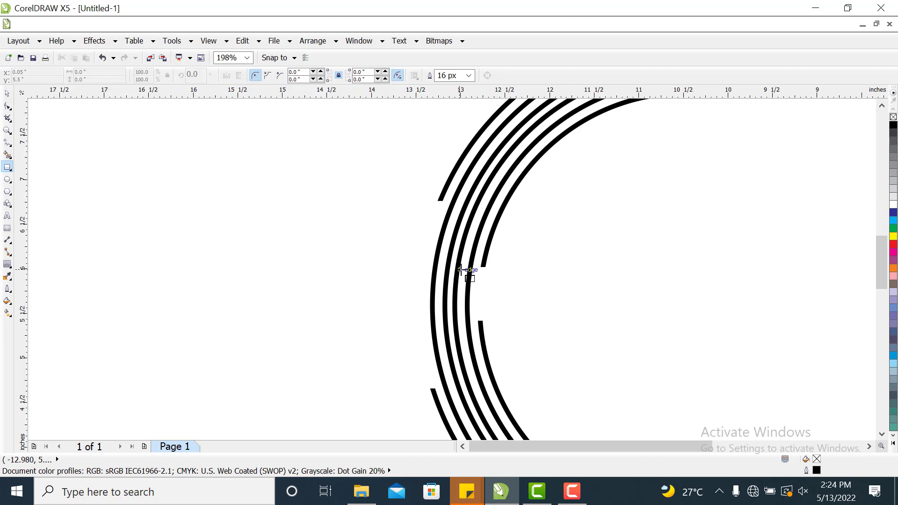
left_click_drag(464, 271, 485, 310)
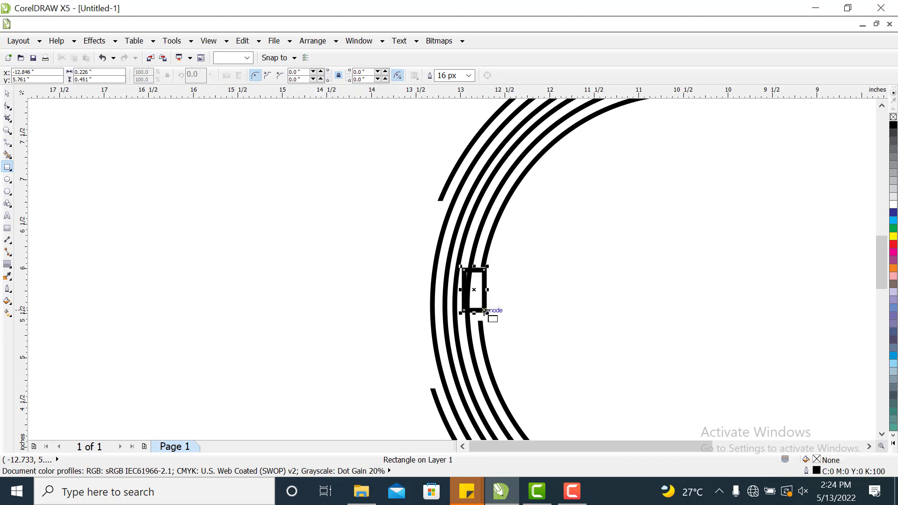
left_click(6, 95)
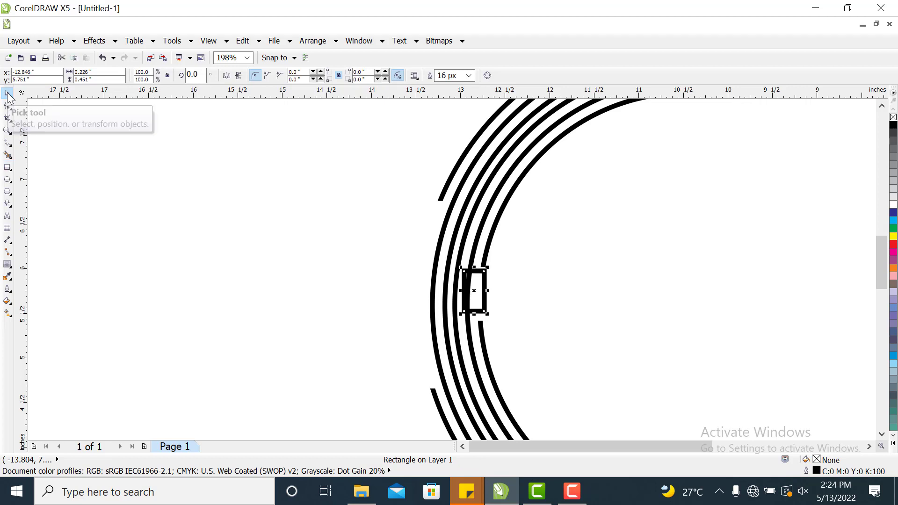
key("Down")
key("Down")
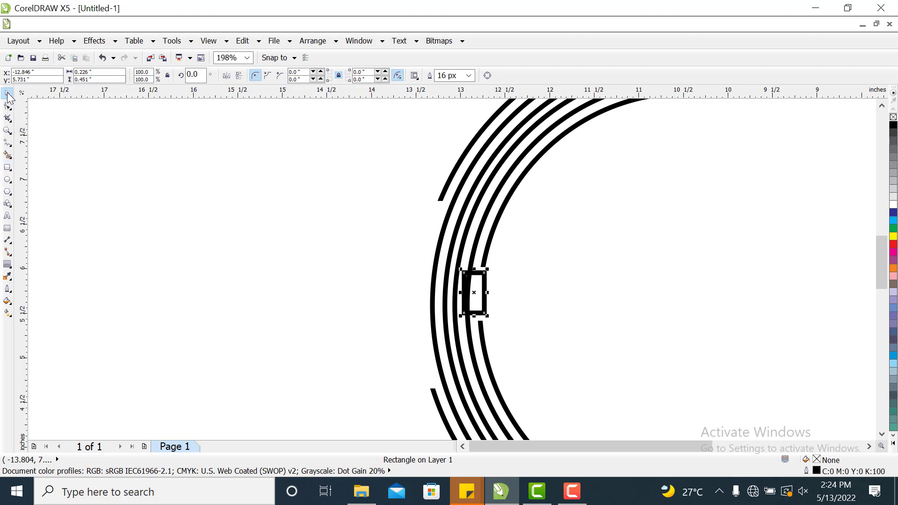
key("Left")
key("Left")
key("Left")
key("Left")
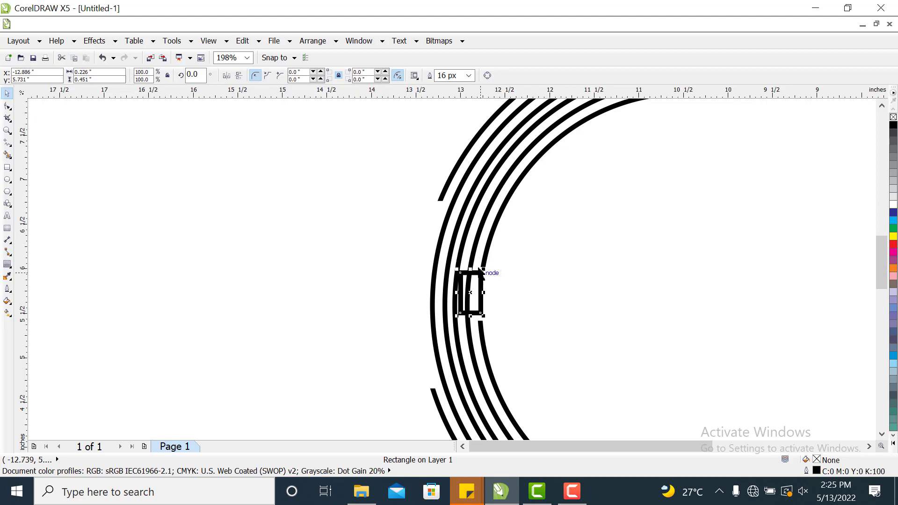
Shorten the small rectangle to about 0.36 inch tall from its top and bottom edges.
left_click_drag(470, 270, 471, 276)
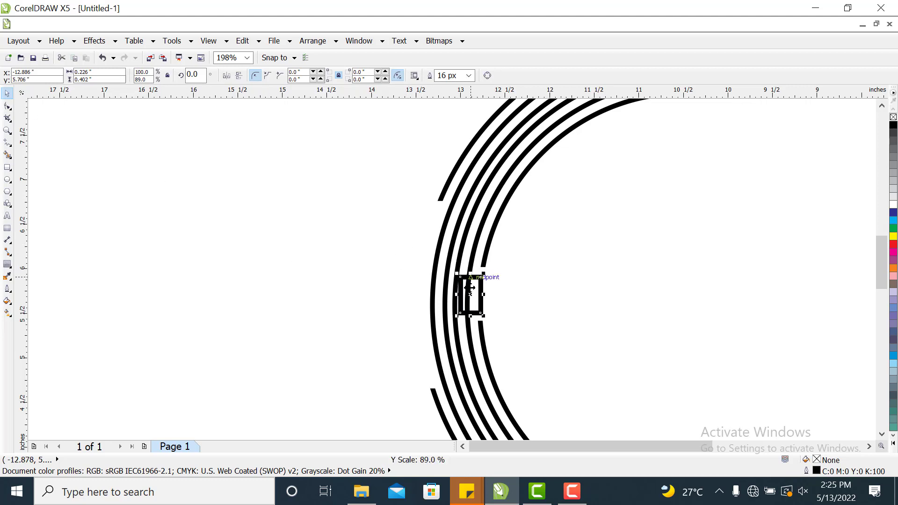
left_click_drag(470, 312, 472, 308)
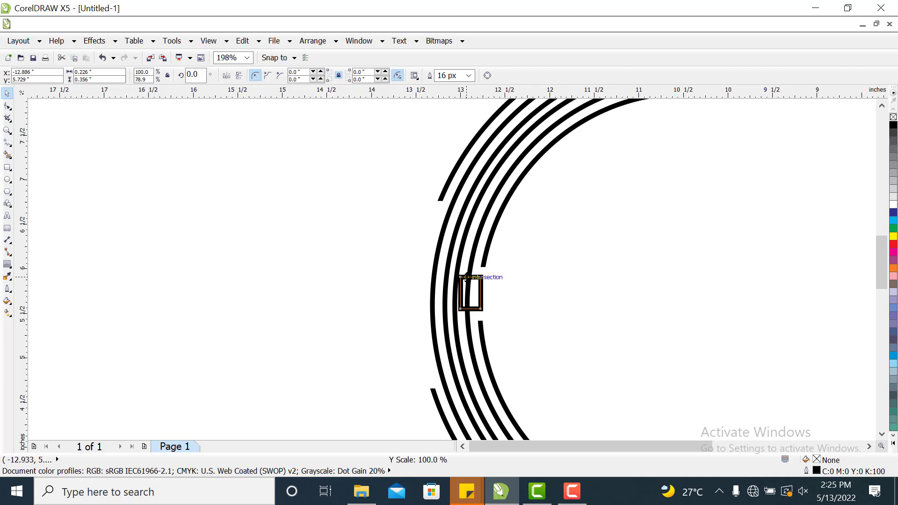
left_click(466, 276)
left_click_drag(470, 274, 474, 274)
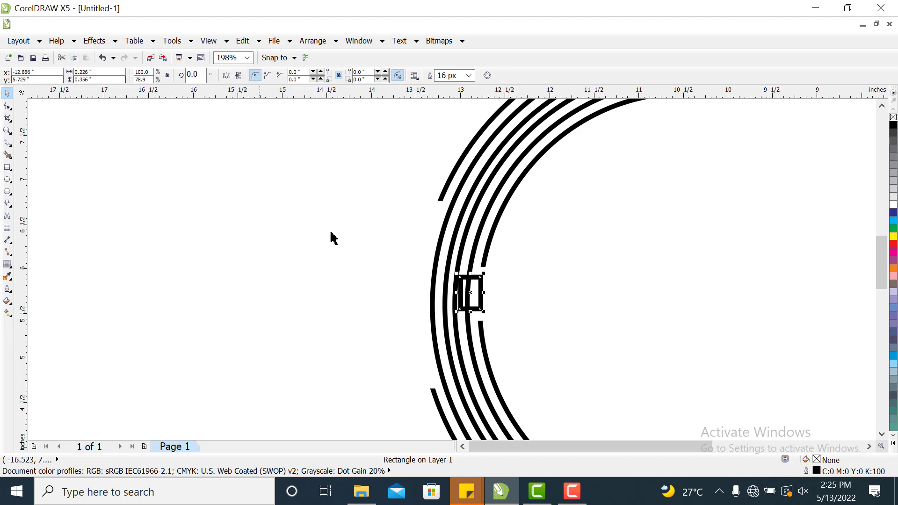
Draw a tall rectangle about 0.48 by 1.55 inches across the arcs left of the small rectangle.
left_click(7, 166)
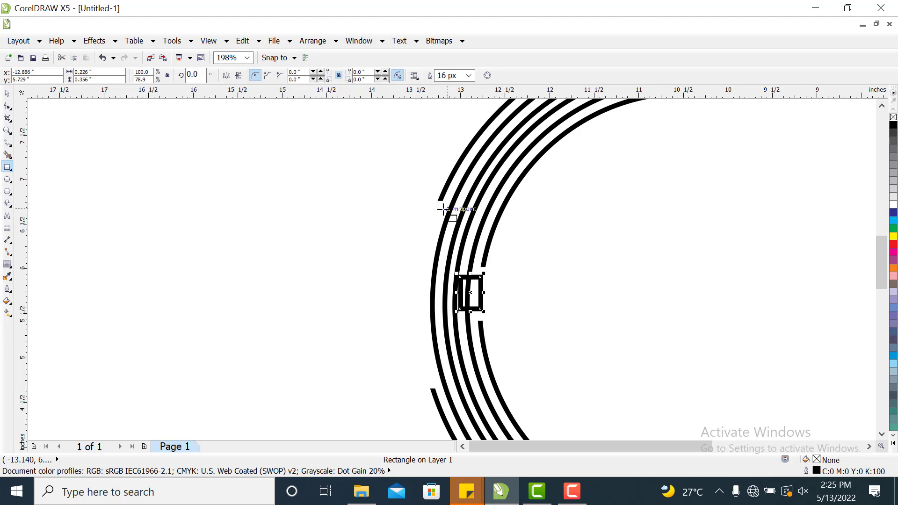
left_click_drag(422, 229, 463, 335)
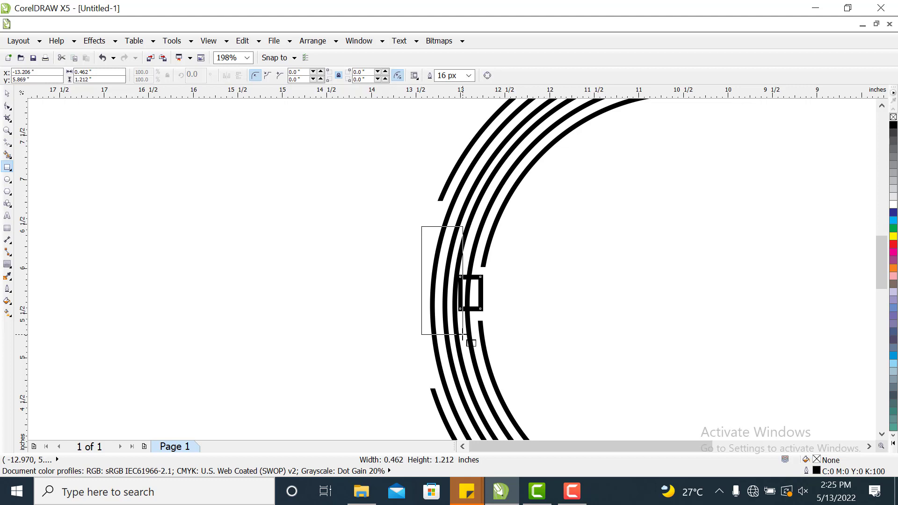
left_click_drag(463, 334, 464, 365)
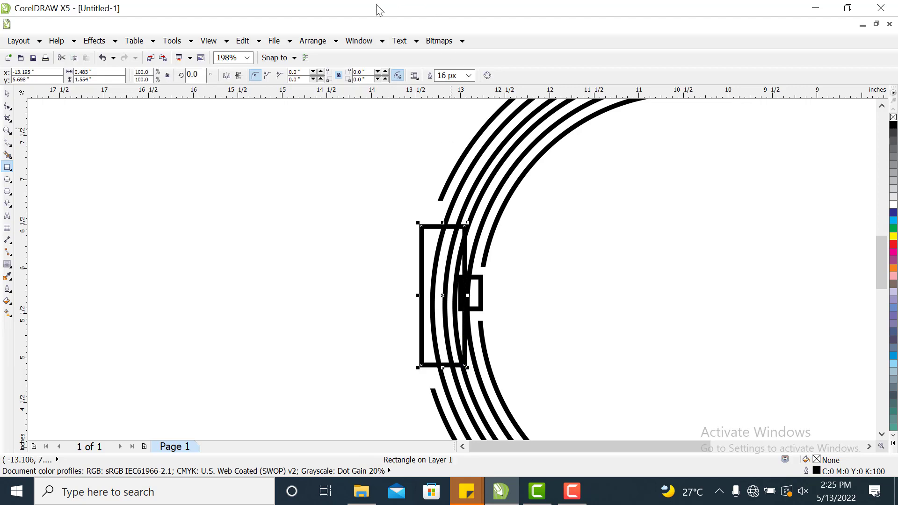
Weld the tall rectangle and the small rectangle into one shape.
left_click(7, 95)
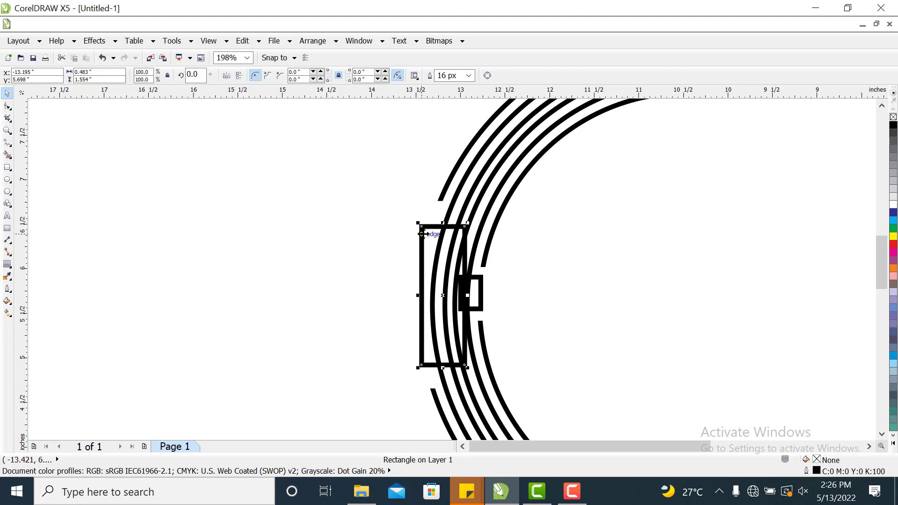
left_click(482, 306, "shift")
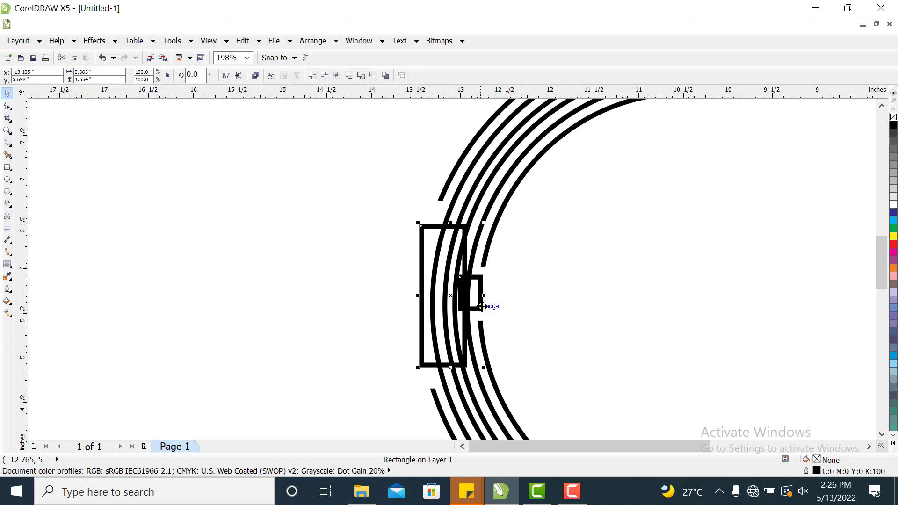
left_click(312, 76)
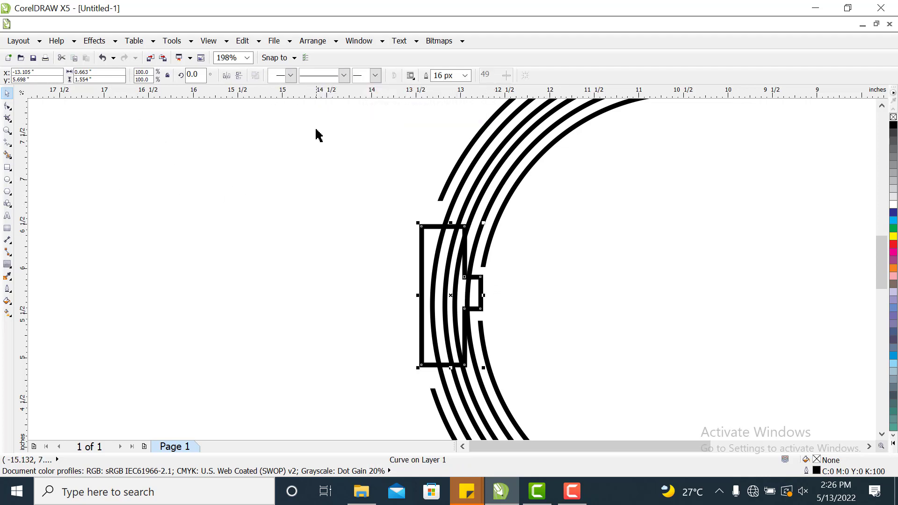
Trim the C curves with the welded shape.
left_click(490, 209, "shift")
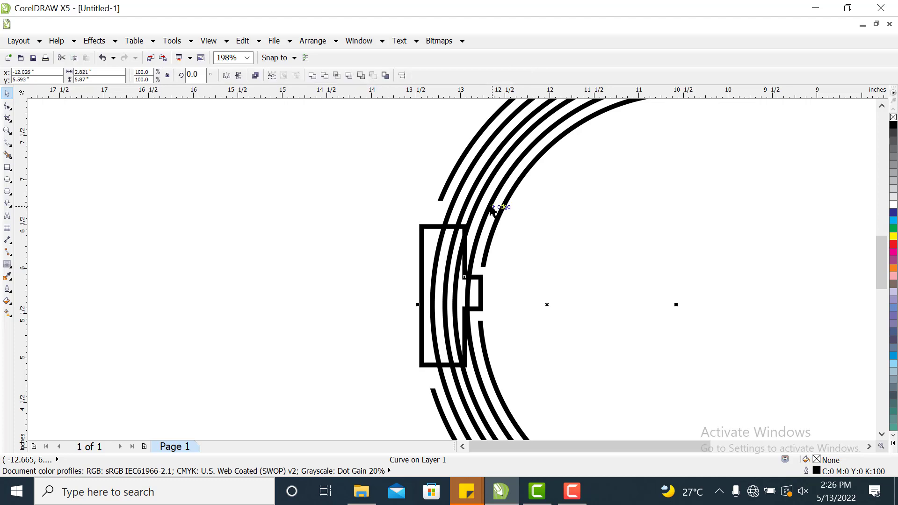
left_click(325, 75)
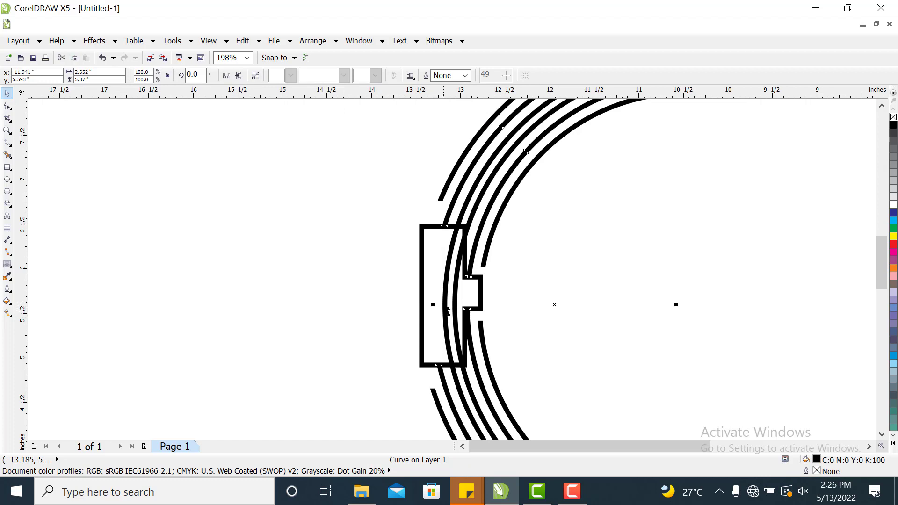
Move the welded shape away from the arcs and delete it.
left_click_drag(440, 303, 273, 293)
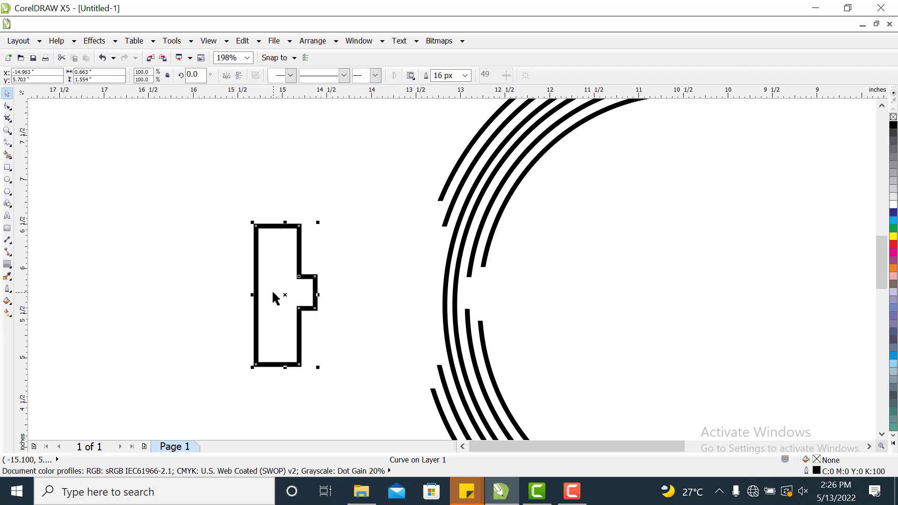
right_click(273, 295)
left_click(275, 322)
right_click(275, 311)
left_click(352, 131)
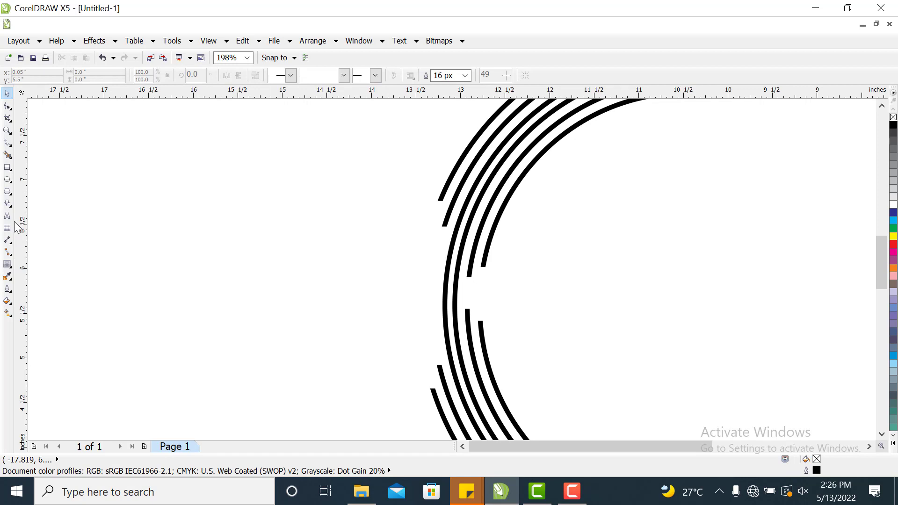
Draw a rectangle about 0.31 by 1.38 inches over the inner arcs' gap and shift it slightly left.
left_click(7, 167)
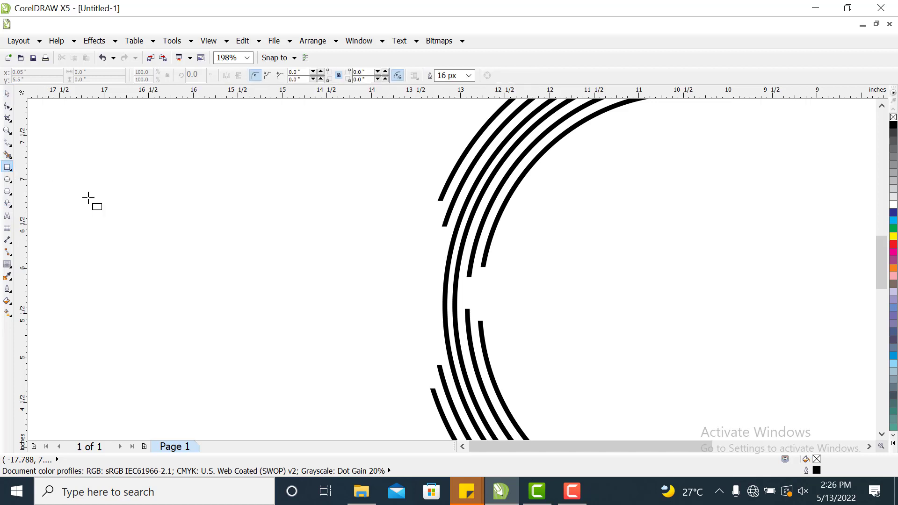
left_click(451, 275)
left_click_drag(462, 238, 489, 361)
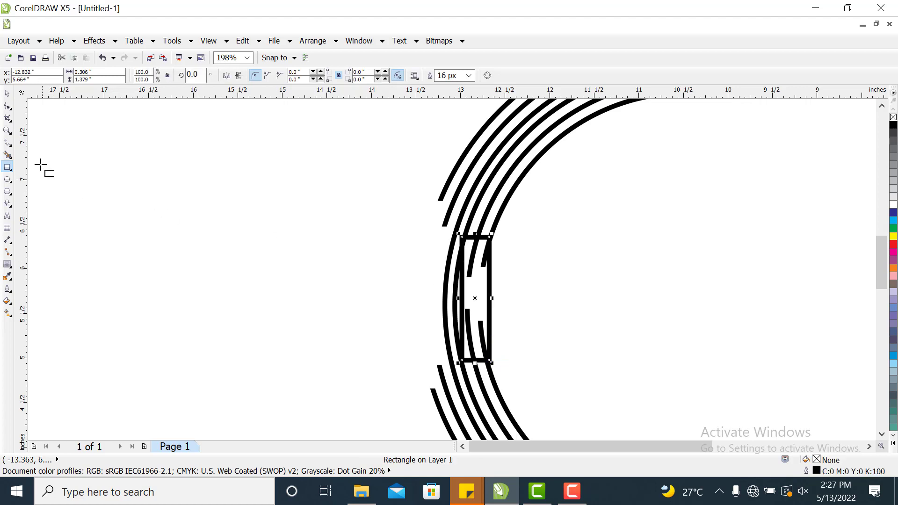
left_click(7, 94)
left_click_drag(488, 284, 478, 287)
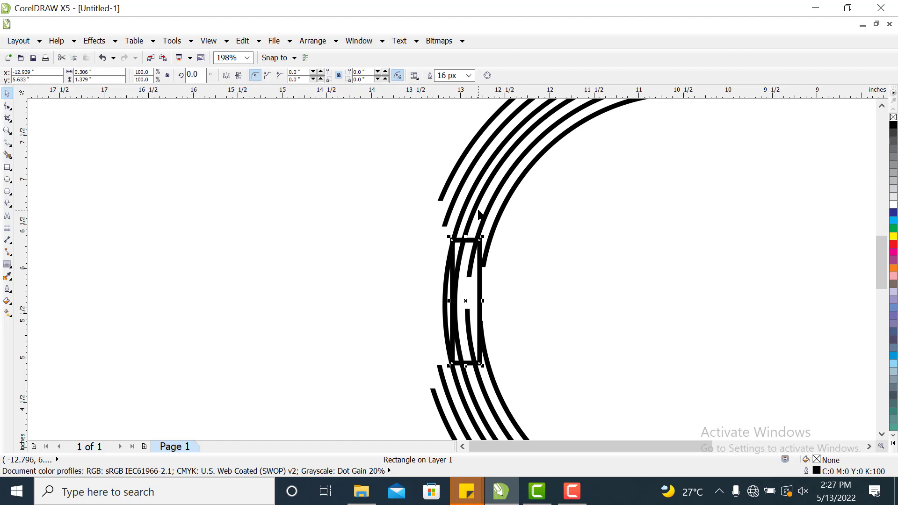
Set the rectangle's outline width to 4 px and nudge it slightly right.
left_click(468, 75)
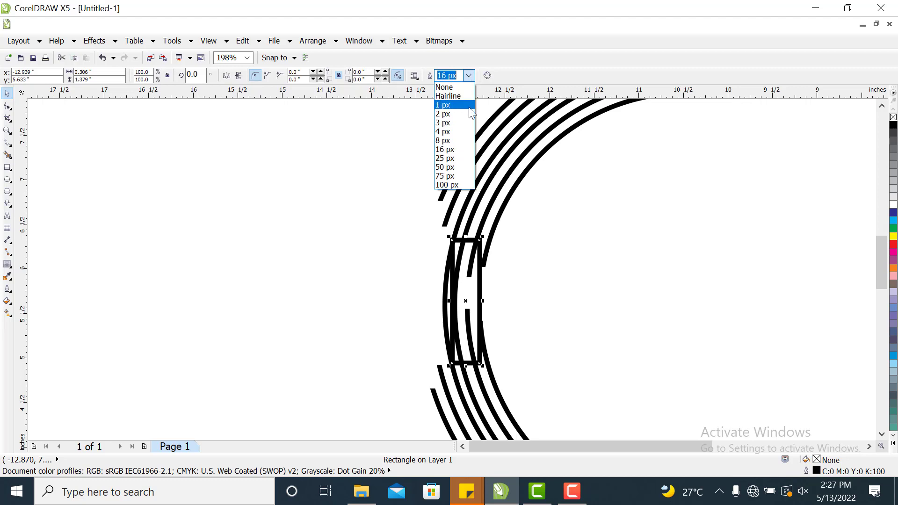
left_click(445, 131)
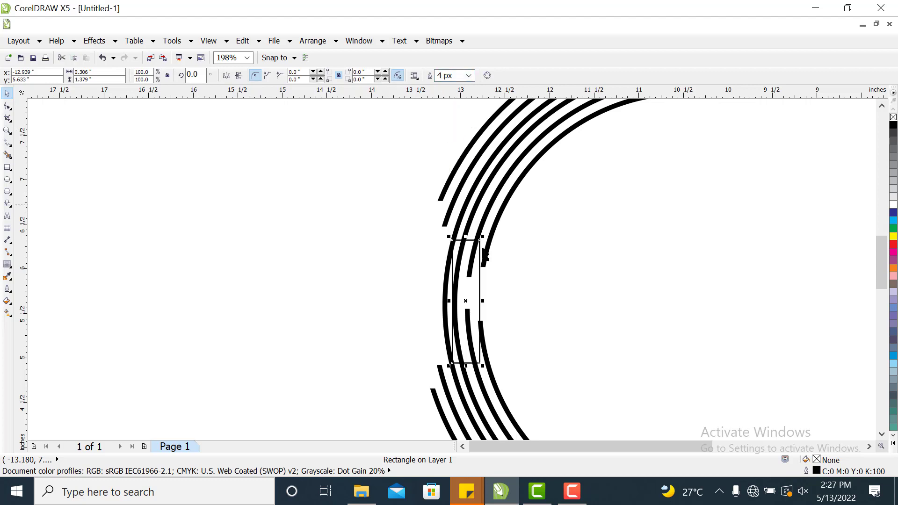
left_click_drag(471, 286, 474, 286)
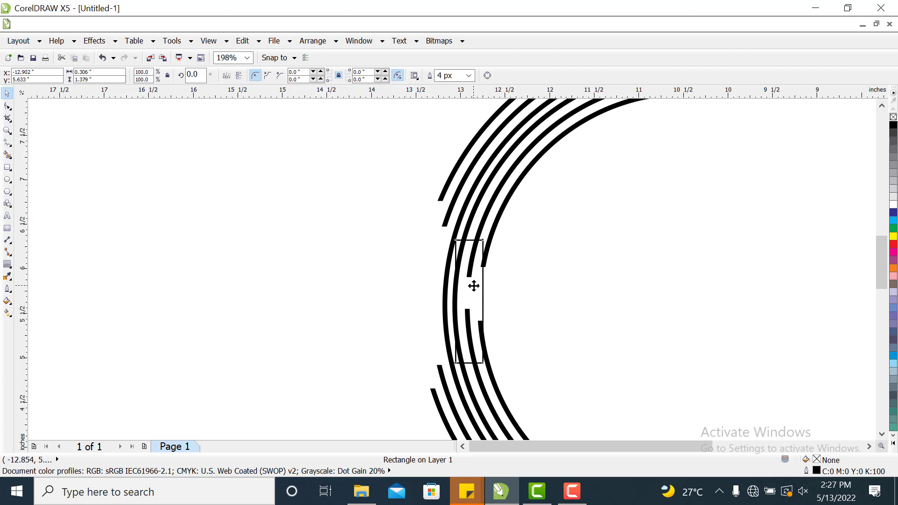
left_click_drag(473, 286, 476, 286)
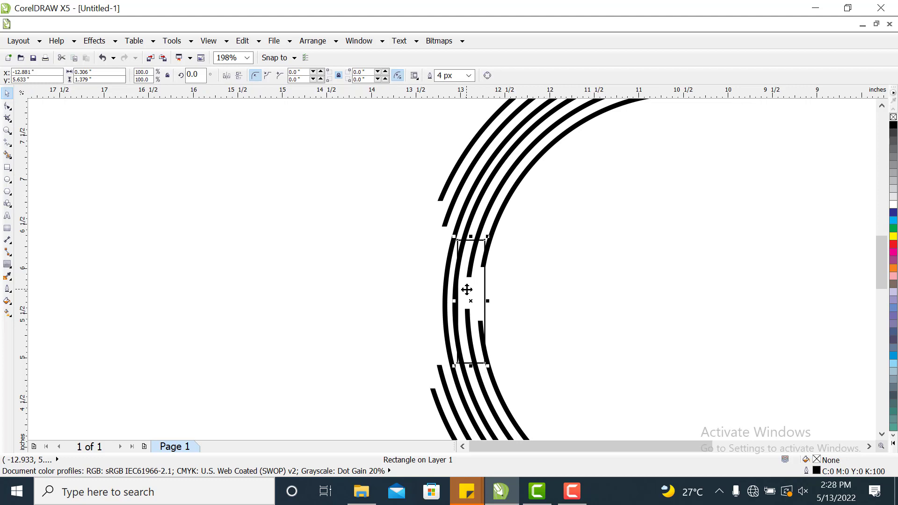
Draw a rectangle about 0.27 by 0.84 inch over the outer arcs' left middle and set its outline to 4 px.
left_click(6, 168)
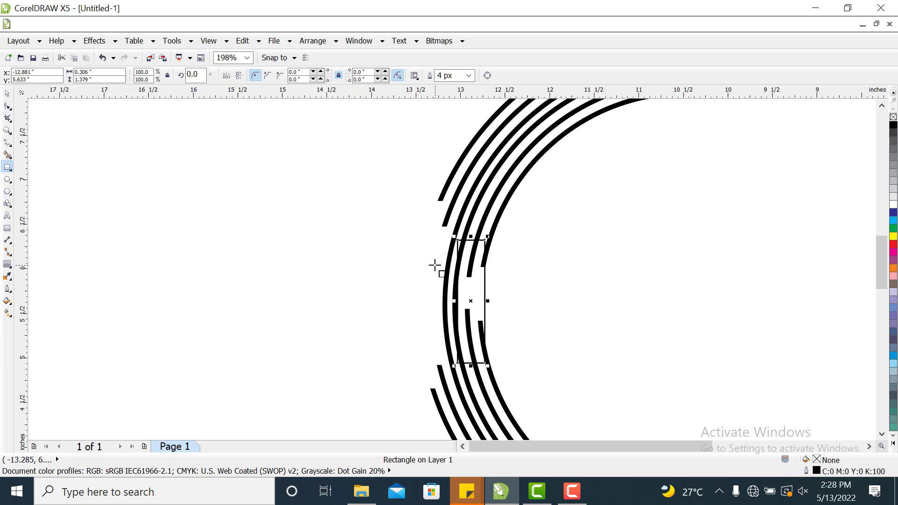
left_click_drag(435, 265, 459, 340)
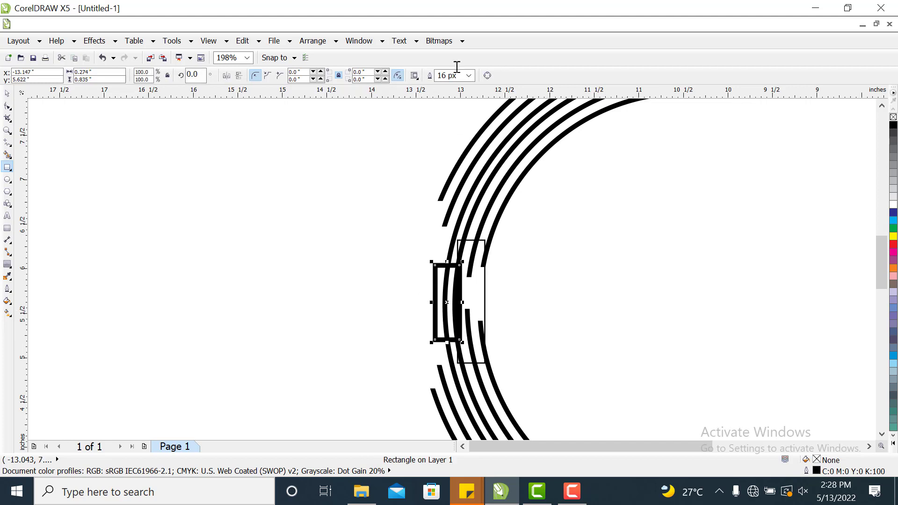
left_click(468, 76)
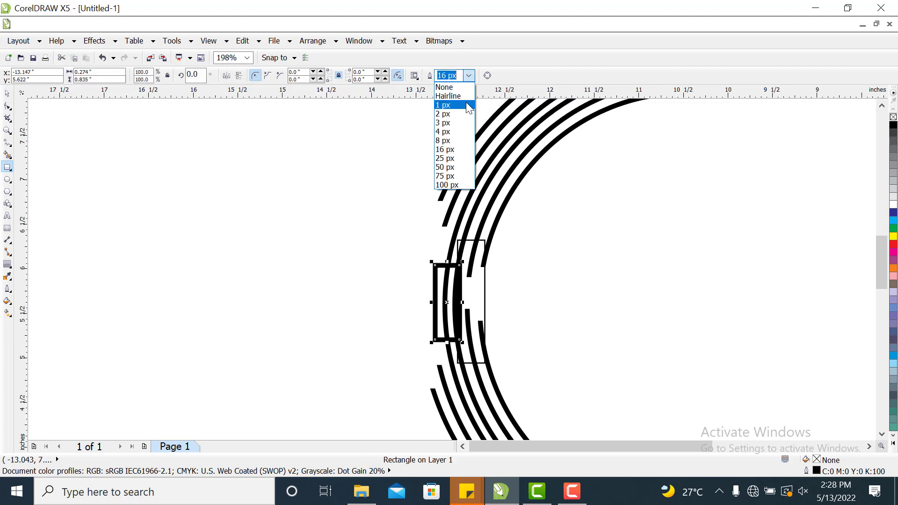
left_click(444, 141)
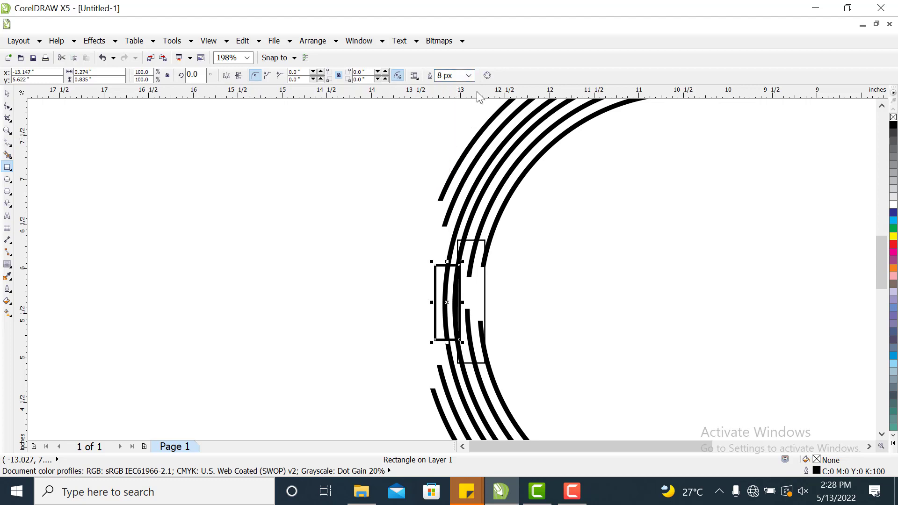
left_click(468, 76)
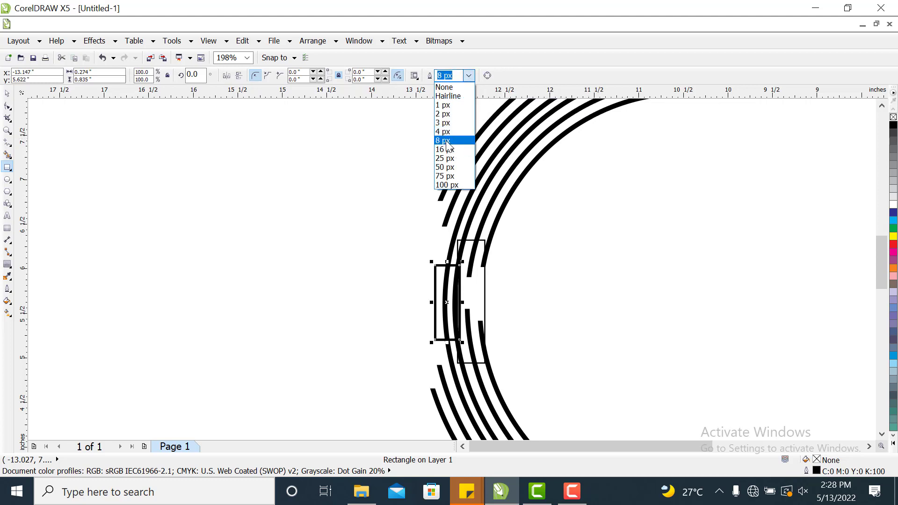
left_click(446, 132)
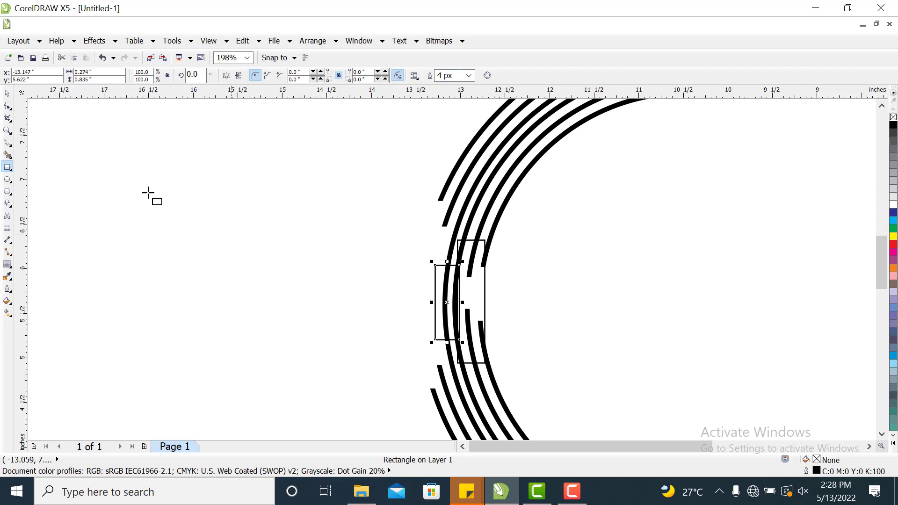
Resize the taller rectangle over the outer arcs to about 1.33 inches high.
left_click(8, 94)
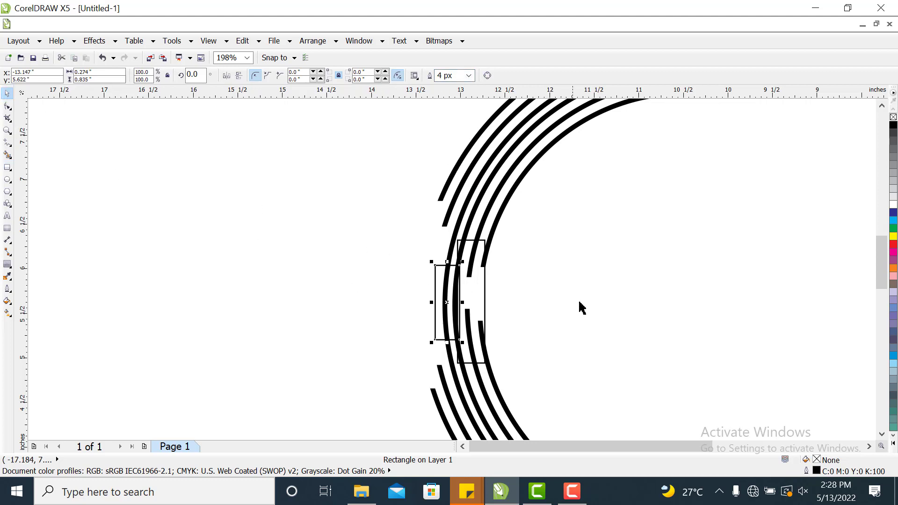
left_click(580, 306)
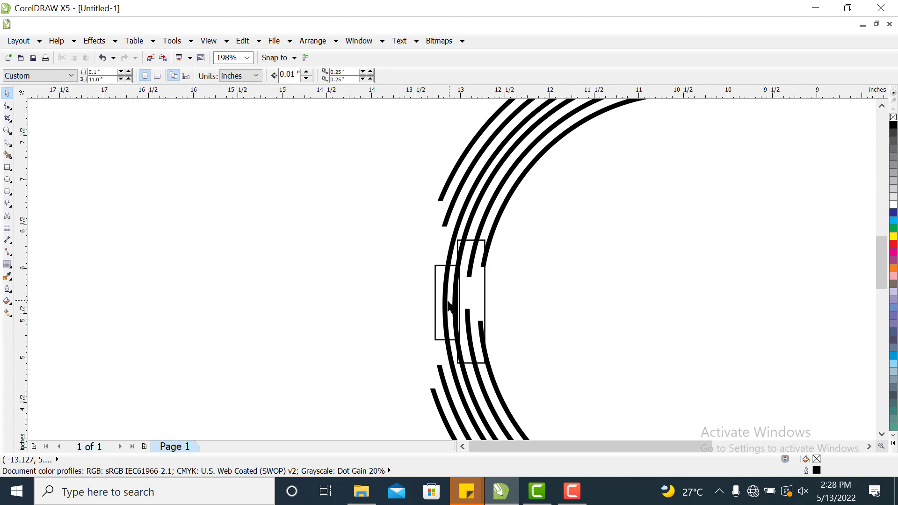
left_click(484, 303)
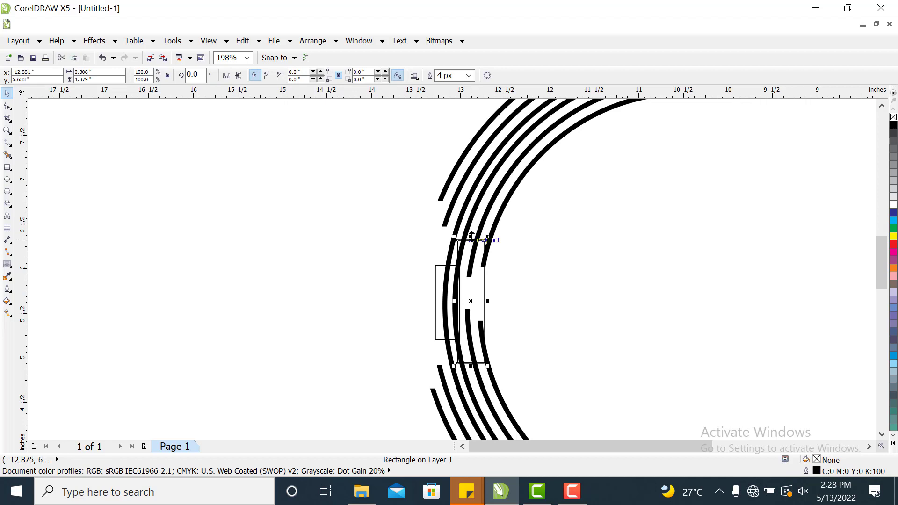
left_click_drag(471, 236, 470, 241)
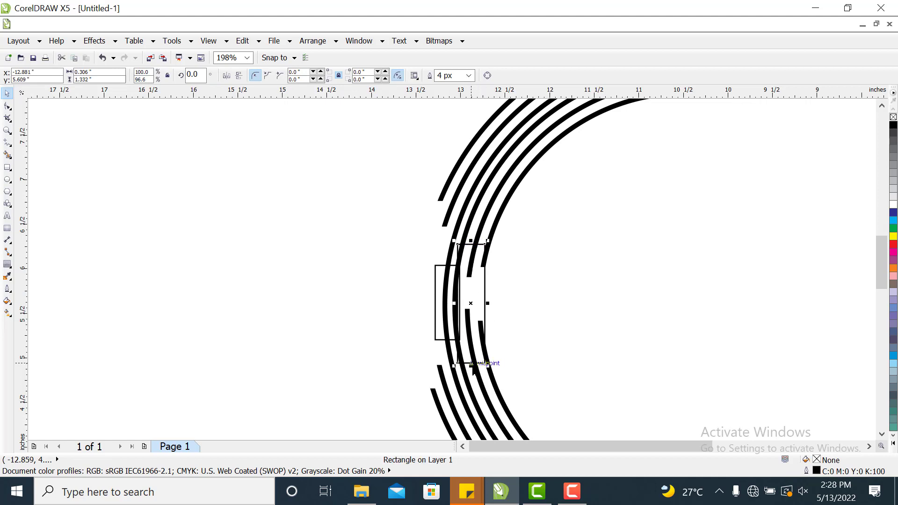
left_click_drag(471, 366, 471, 373)
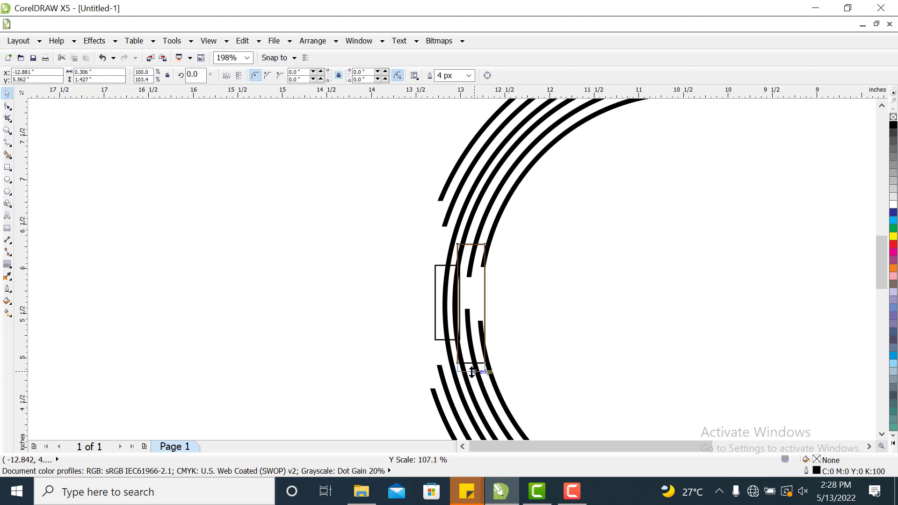
left_click_drag(471, 373, 468, 365)
Nudge the shorter rectangle over the inner arcs slightly to the left.
left_click(439, 317)
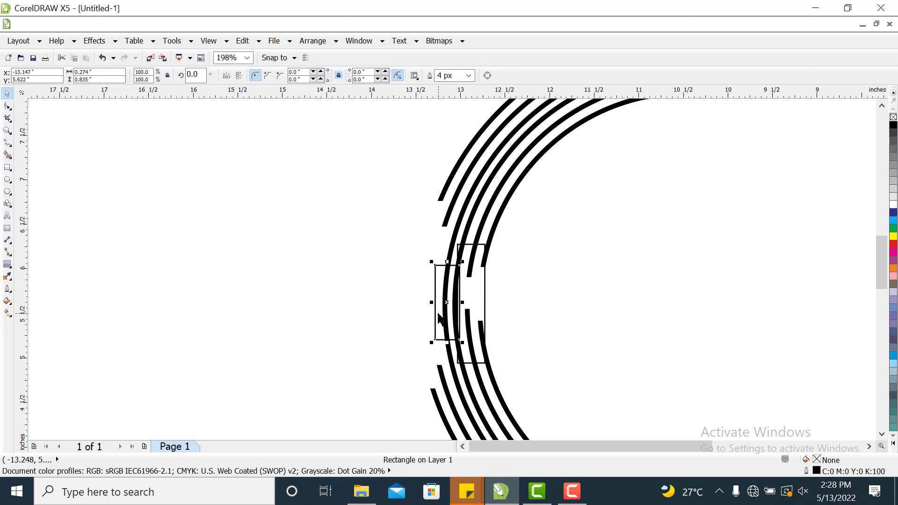
key("Left")
key("Left")
key("Left")
key("Left")
key("Left")
key("Left")
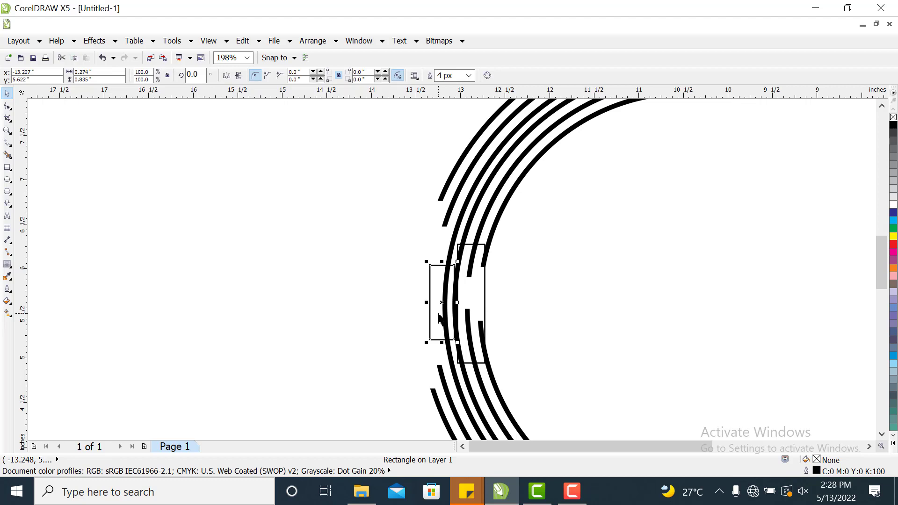
key("Left")
key("Left")
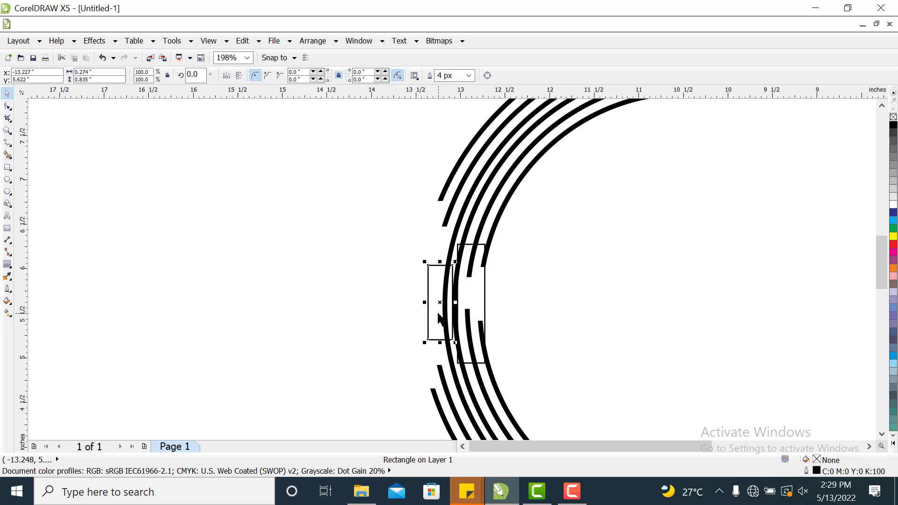
Nudge the taller rectangle slightly to the left so it overlaps the outer arcs' gap.
left_click(485, 302)
key("Left")
key("Left")
key("Left")
key("Left")
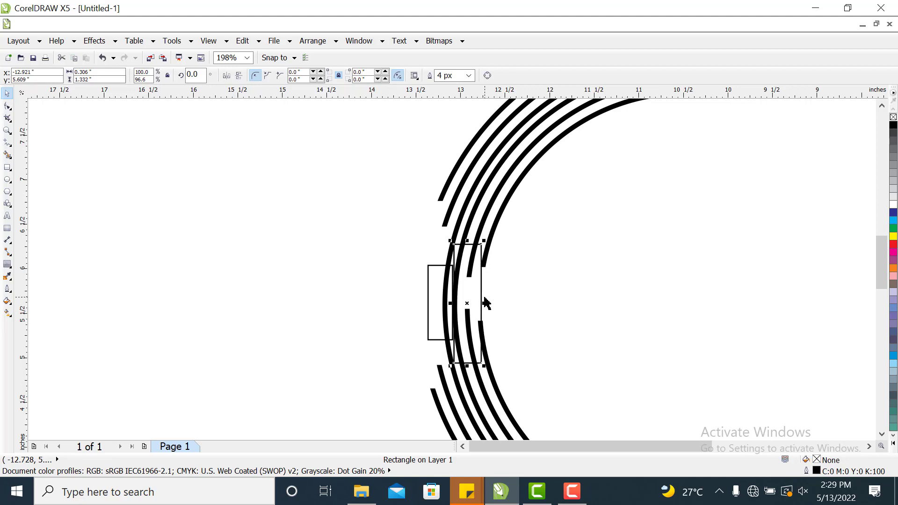
key("Right")
key("Right")
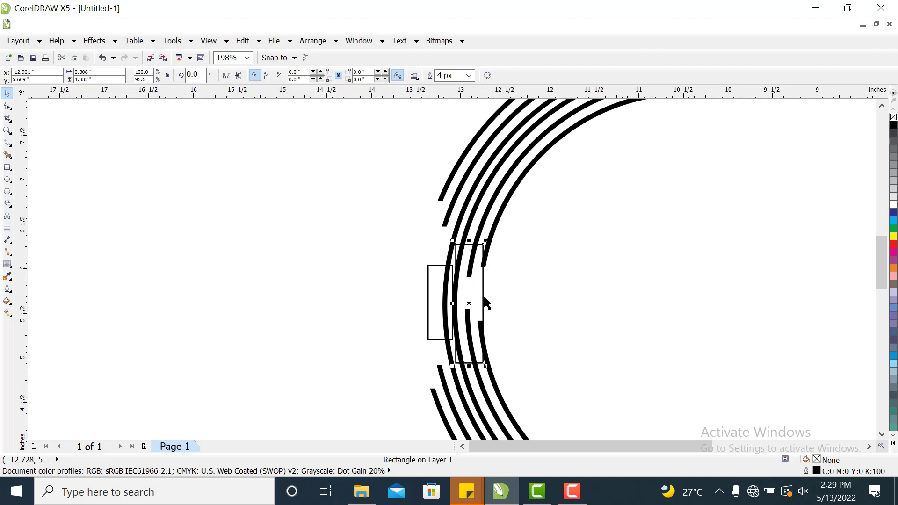
Nudge the shorter rectangle slightly back to the right.
left_click(425, 298)
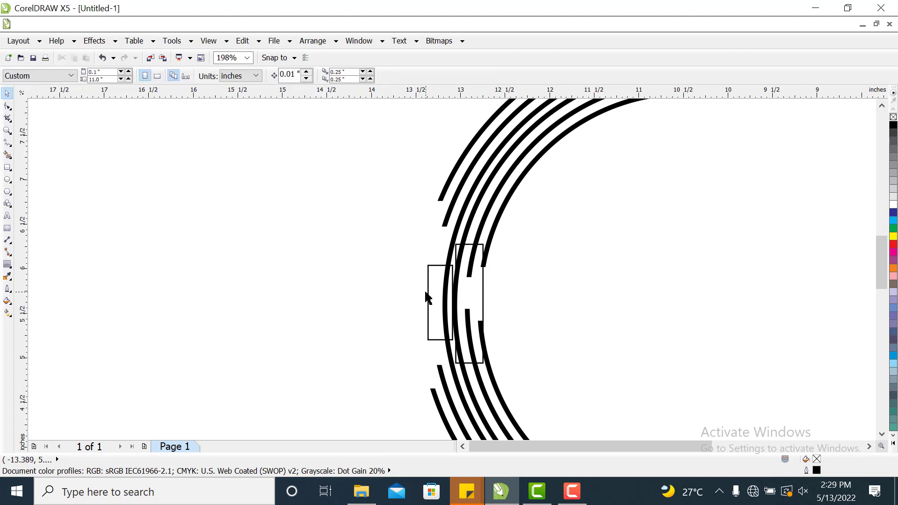
left_click(428, 302)
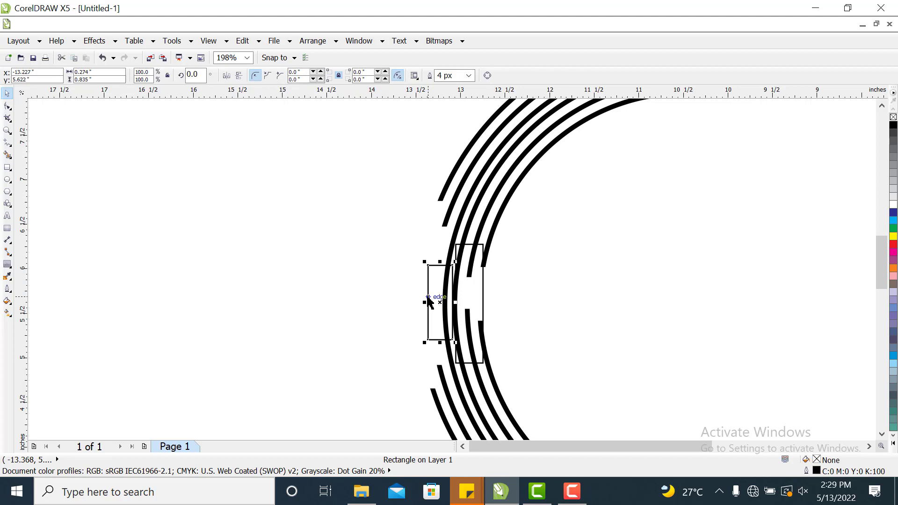
key("Right")
key("Right")
key("Right")
key("Right")
key("Right")
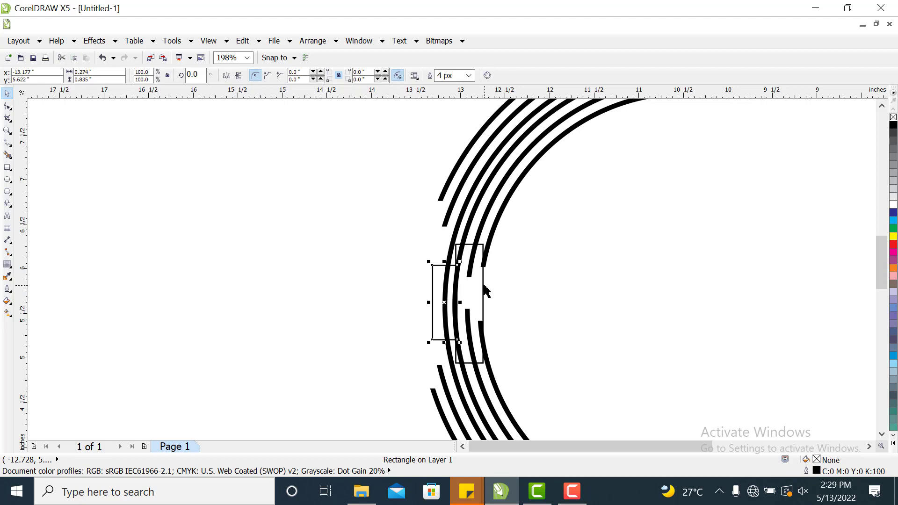
Select both rectangles and weld them into a single shape.
left_click(552, 282)
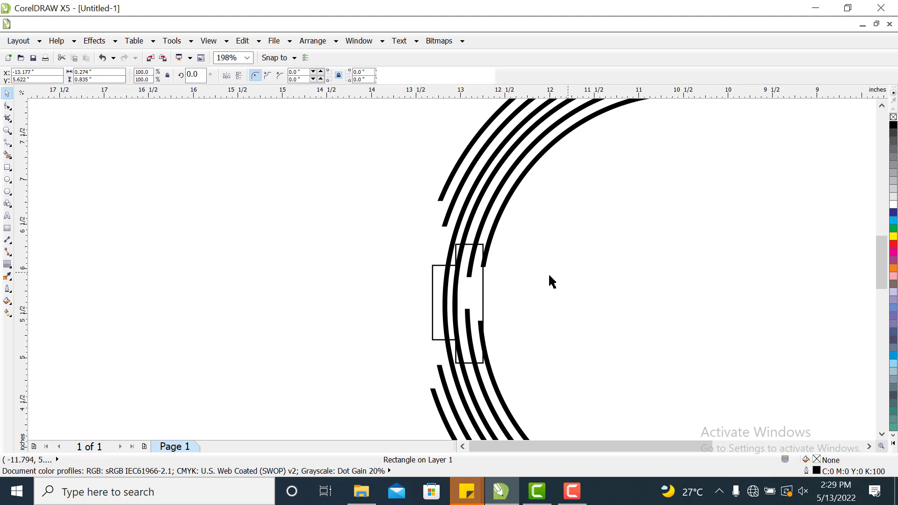
left_click(483, 282)
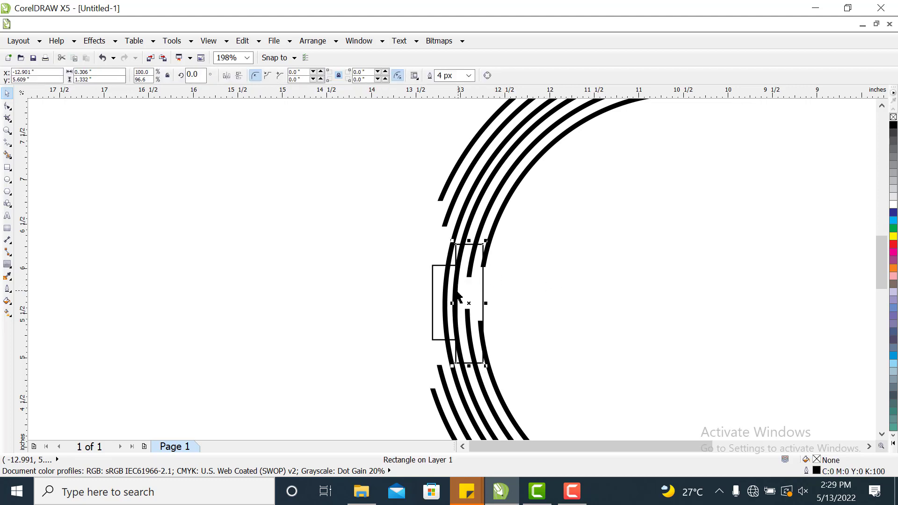
left_click(433, 291, "shift")
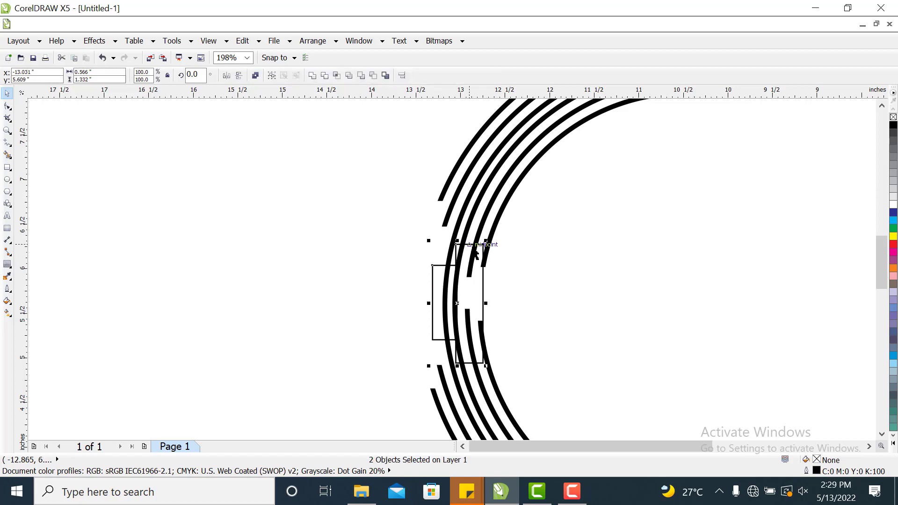
left_click(313, 76)
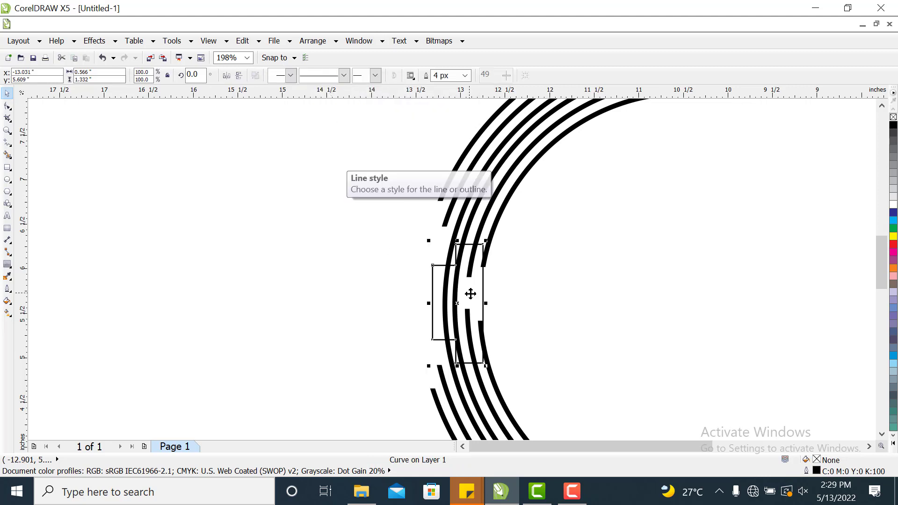
left_click_drag(475, 288, 634, 295)
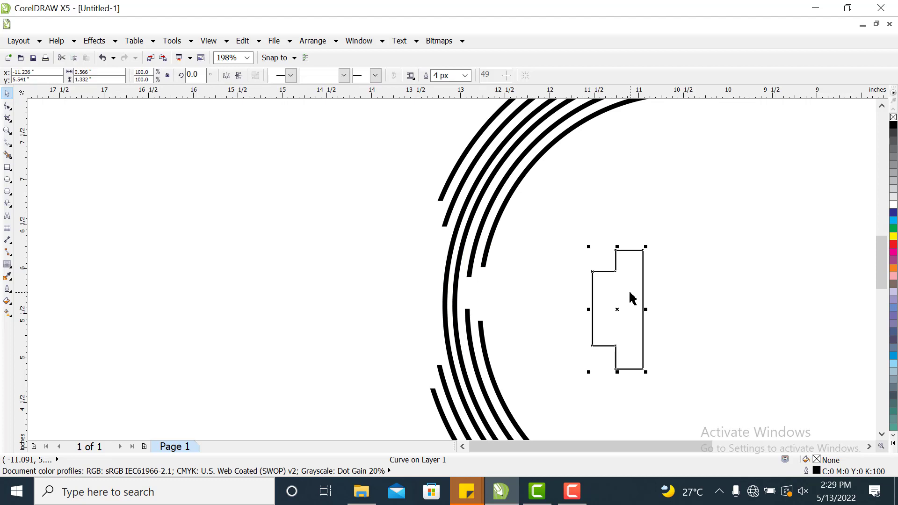
key("ctrl+z")
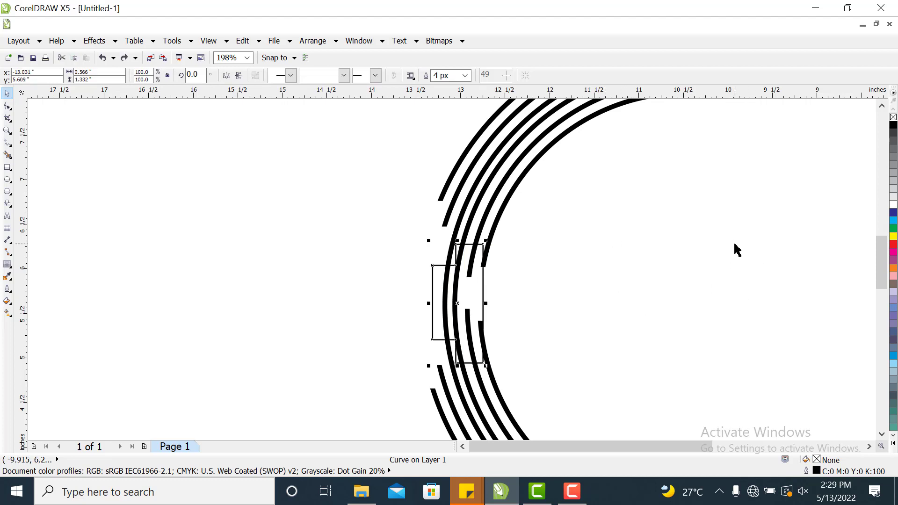
Trim the contoured arcs using the welded rectangle shape.
left_click(479, 208, "shift")
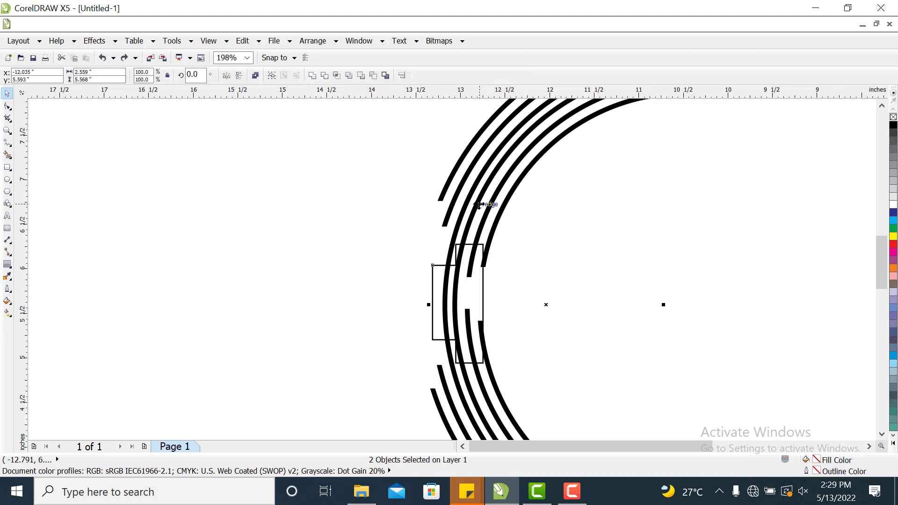
left_click(675, 228)
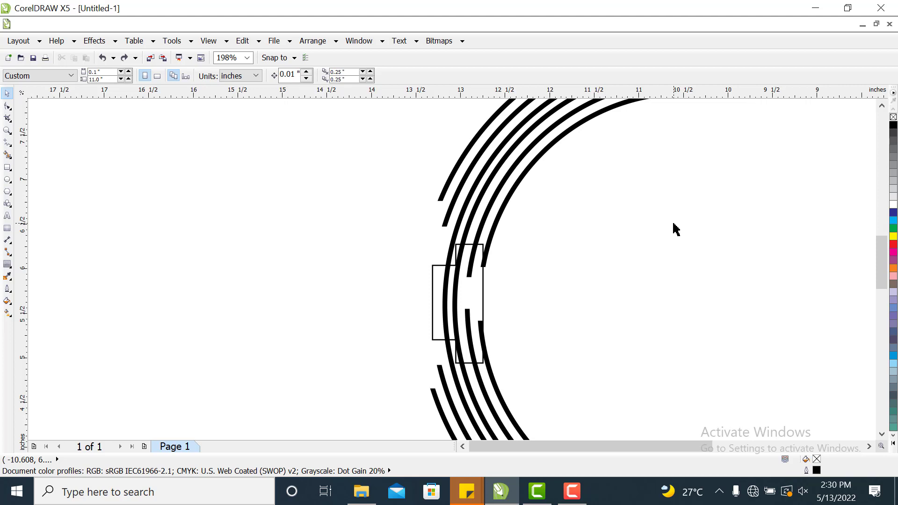
left_click(433, 304)
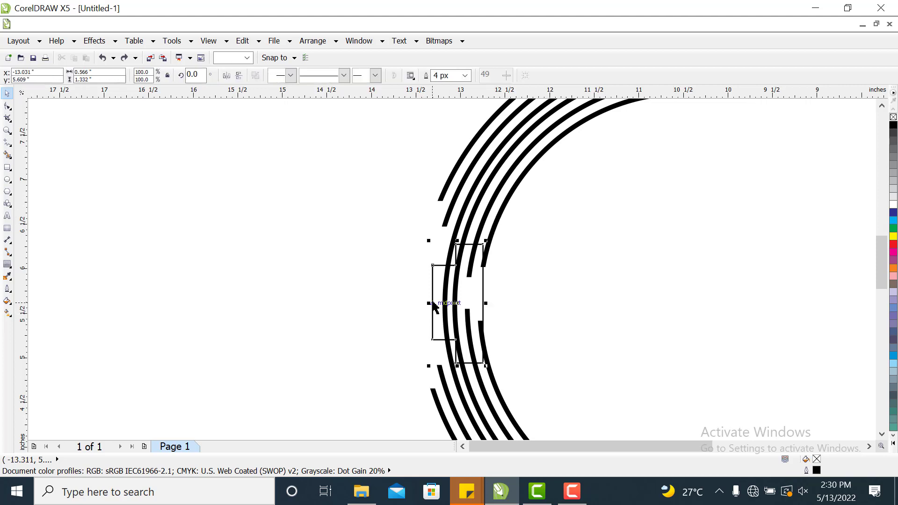
left_click(479, 206, "shift")
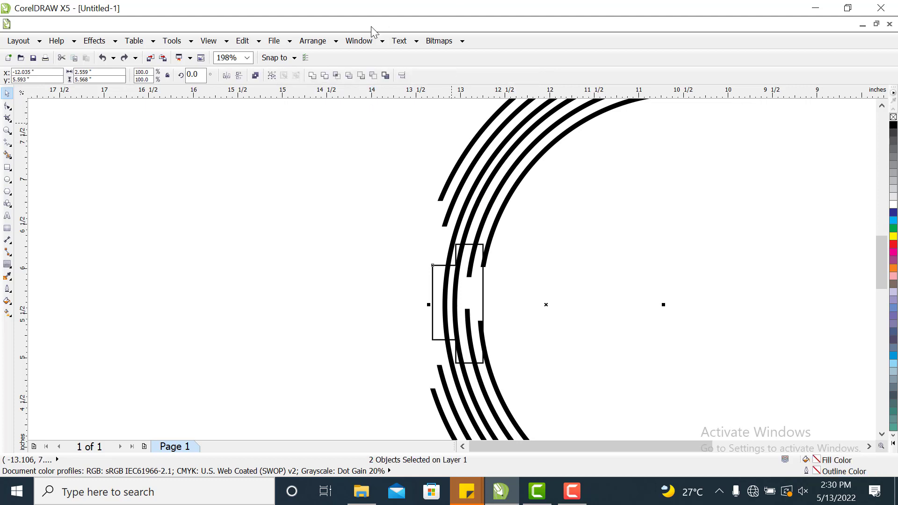
left_click(325, 75)
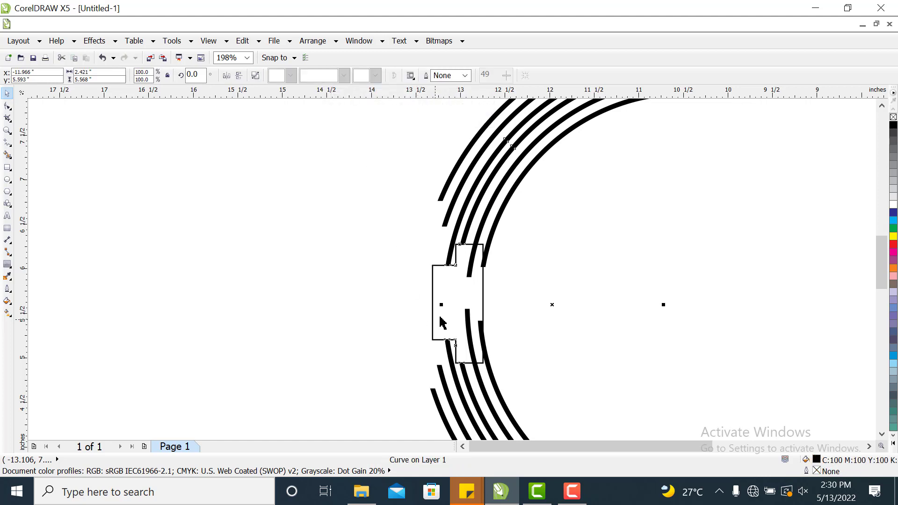
Drag the welded trimming shape off the arcs and delete it.
left_click_drag(459, 295, 251, 271)
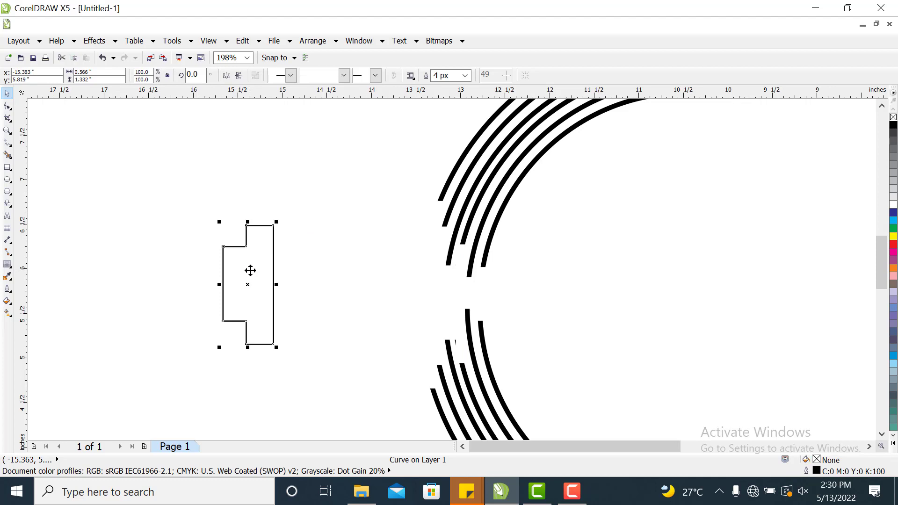
right_click(262, 271)
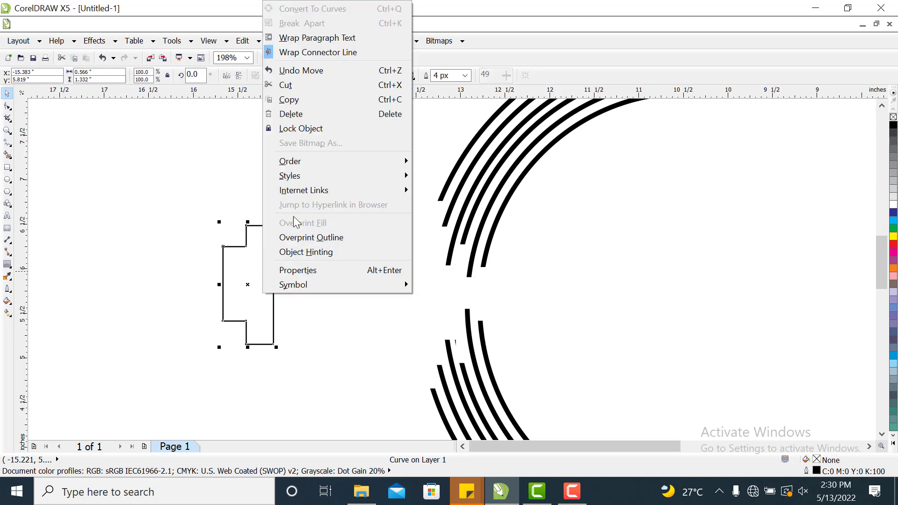
left_click(315, 113)
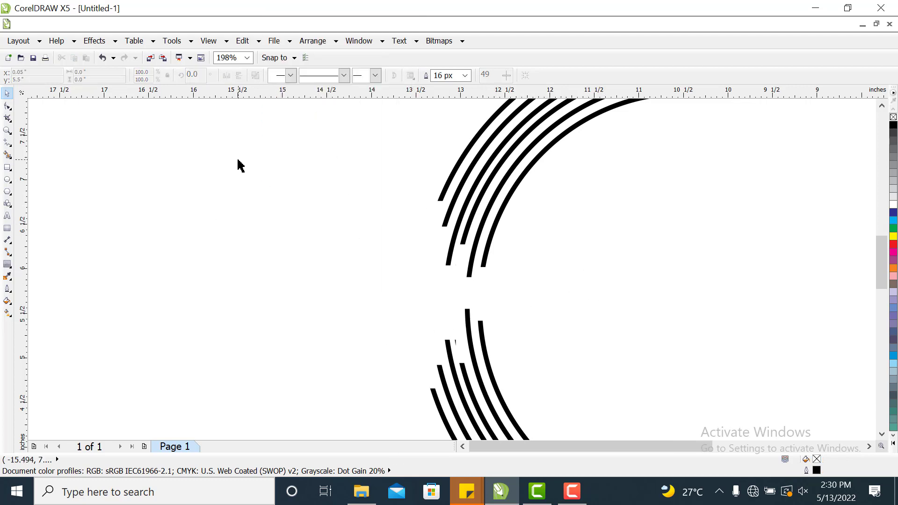
Zoom out and back in to examine the trimmed C-shaped arcs and their middle gap.
left_click(247, 57)
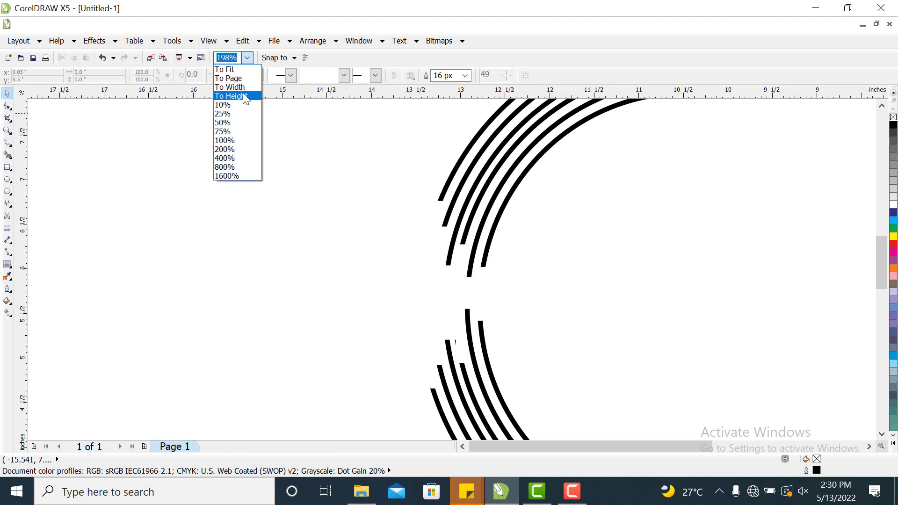
left_click(240, 78)
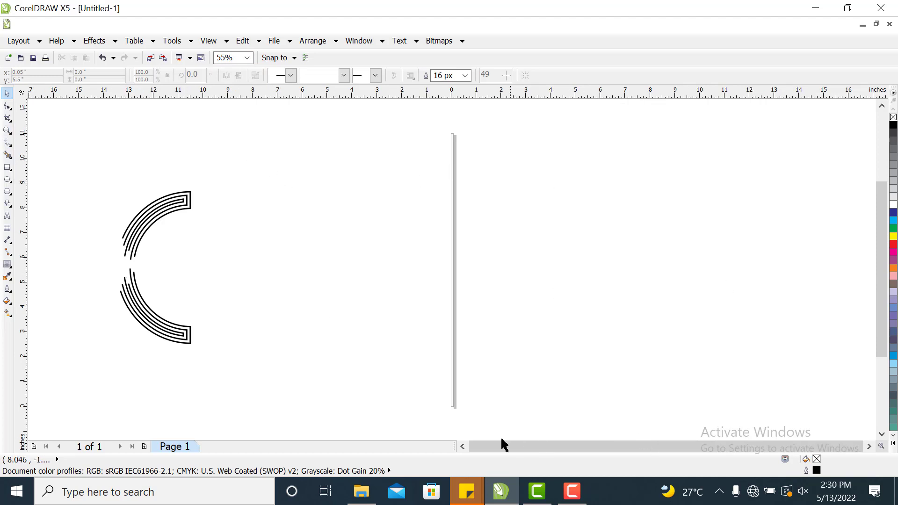
left_click(465, 446)
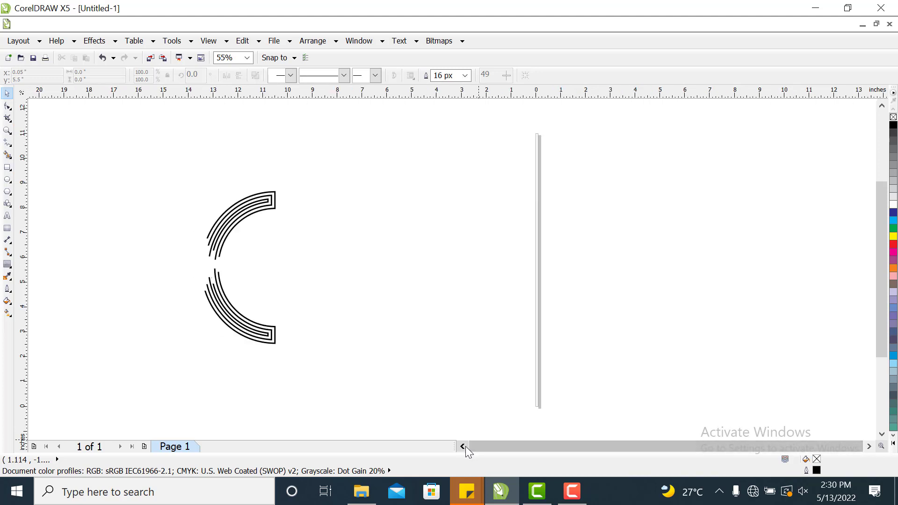
left_click(465, 446)
left_click(465, 446)
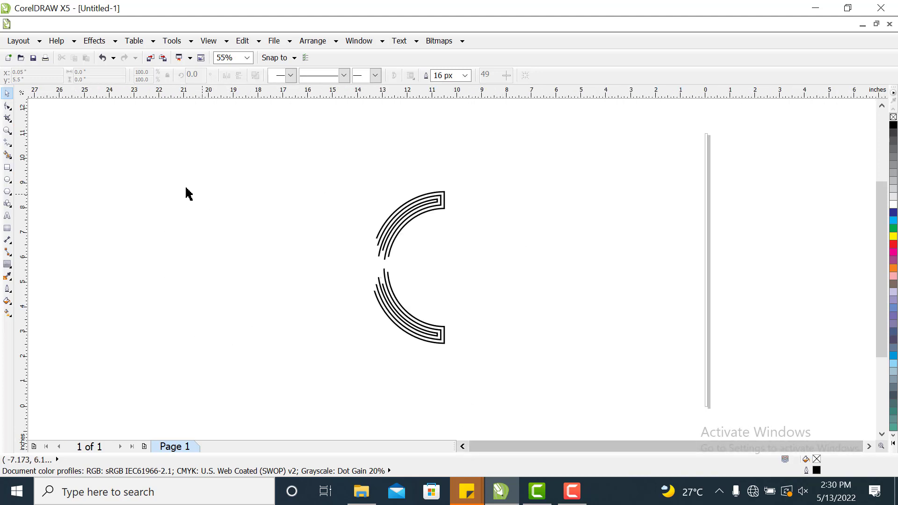
left_click(7, 131)
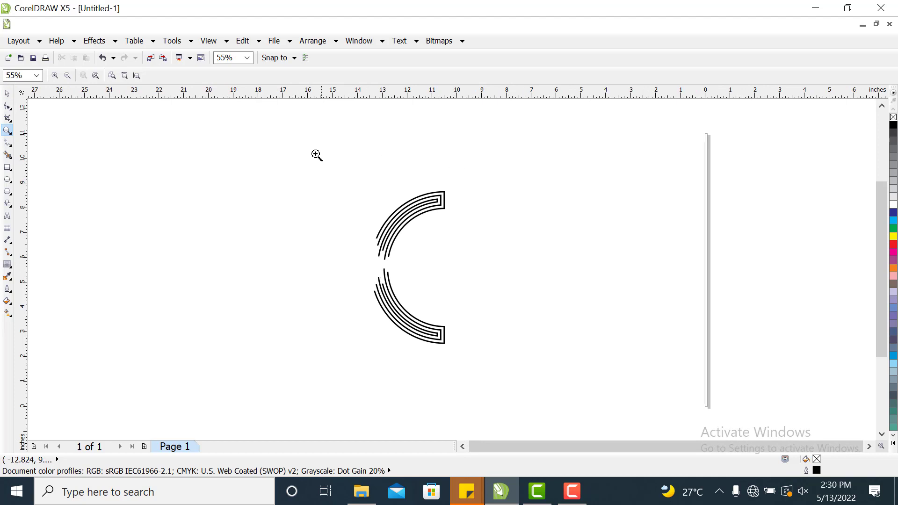
mouse_move(258, 140)
left_mouse_down()
mouse_move(336, 142)
mouse_move(454, 215)
mouse_move(528, 349)
mouse_move(581, 410)
left_mouse_up()
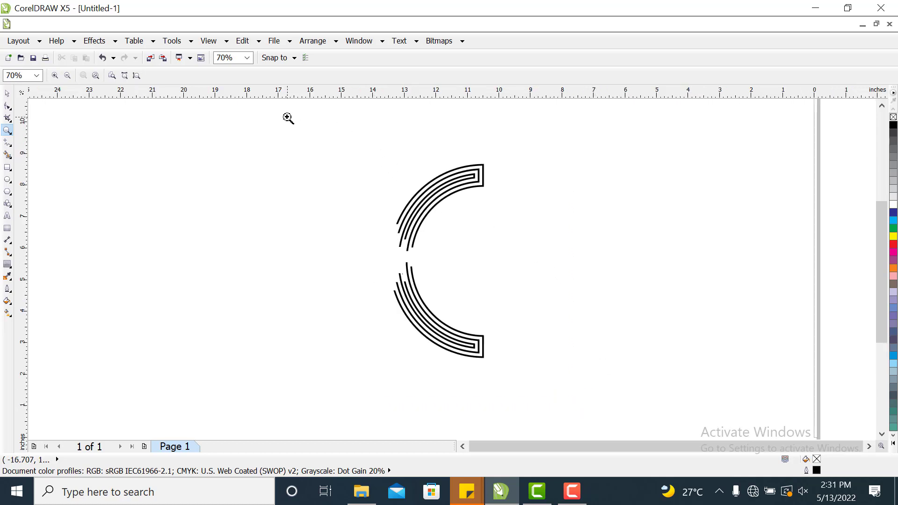
mouse_move(280, 117)
left_mouse_down()
mouse_move(448, 161)
mouse_move(499, 200)
mouse_move(558, 359)
mouse_move(575, 393)
mouse_move(597, 403)
left_mouse_up()
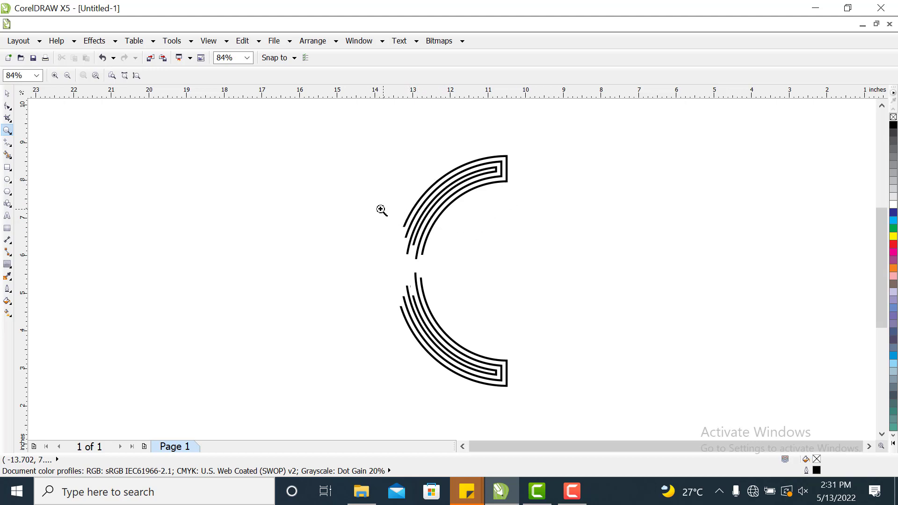
left_click_drag(323, 193, 484, 334)
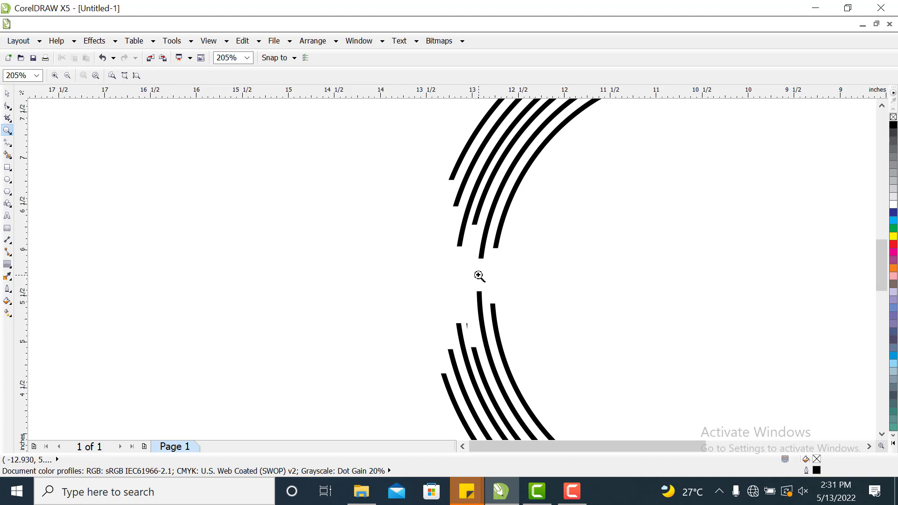
Draw a stepped line from the top end of the lower innermost arc, finishing with a horizontal segment running left.
left_click(7, 180)
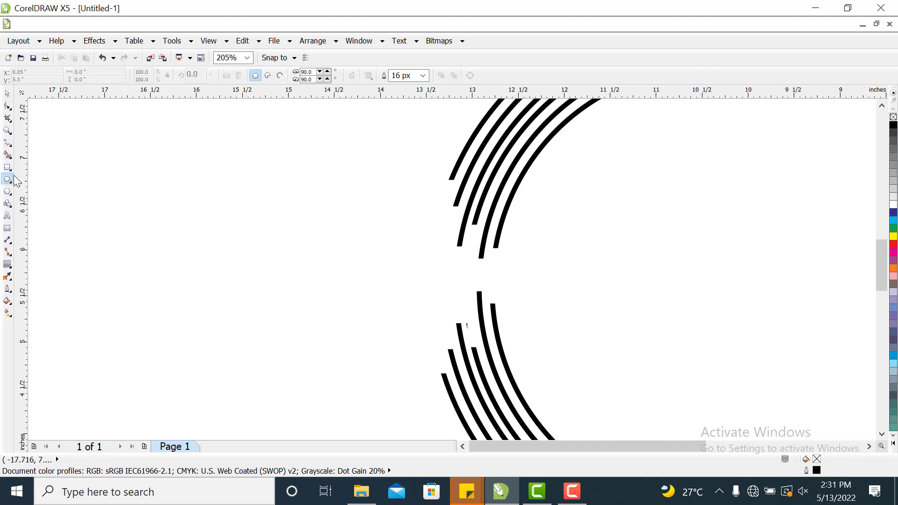
left_click(8, 143)
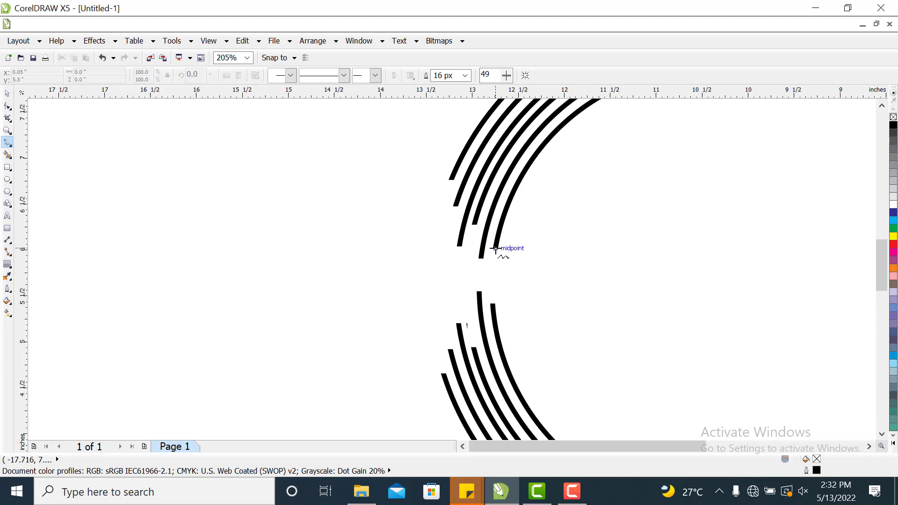
left_click(493, 305)
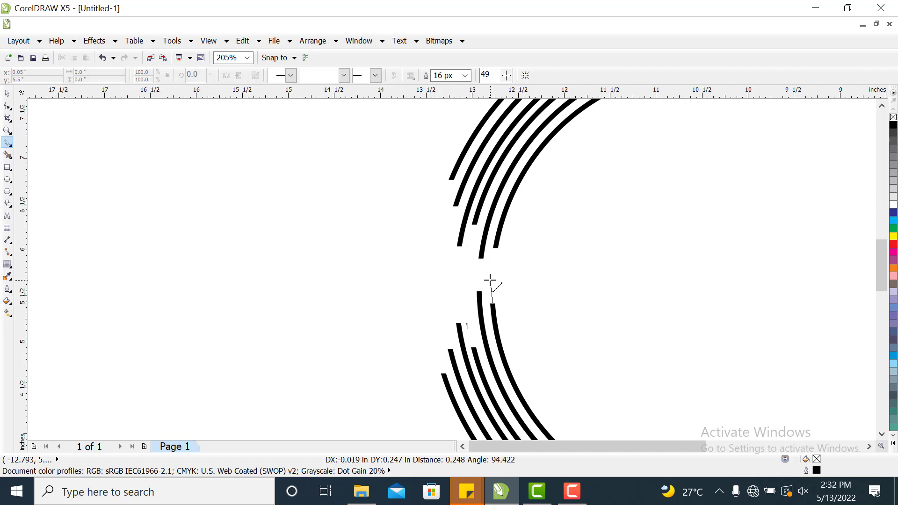
left_click(490, 280)
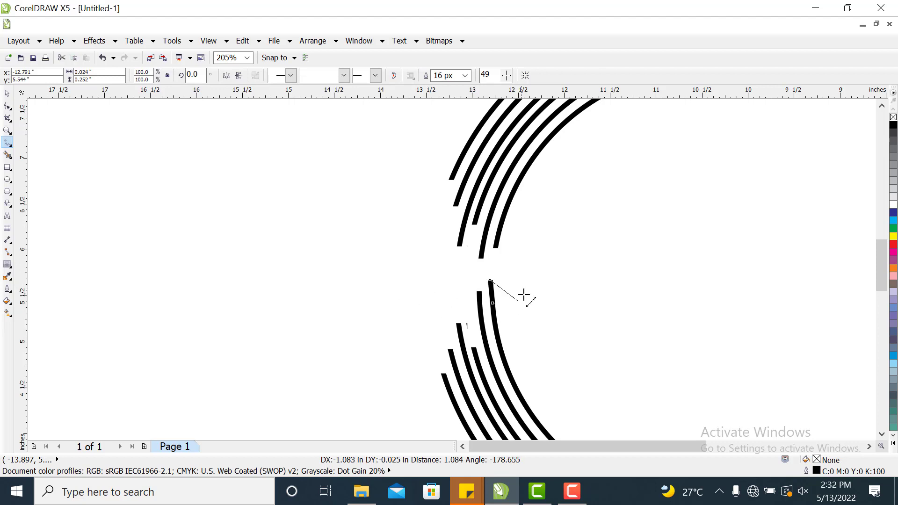
left_click(471, 280)
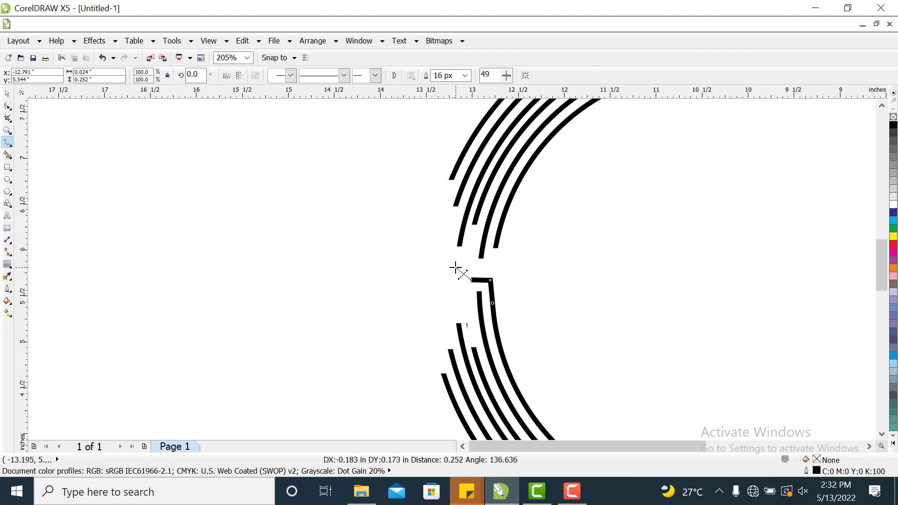
left_click(462, 273)
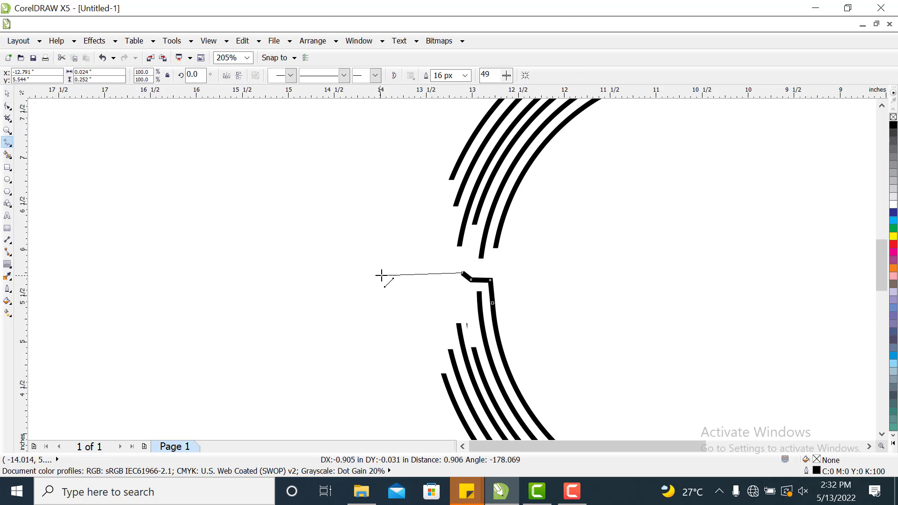
double_click(409, 273)
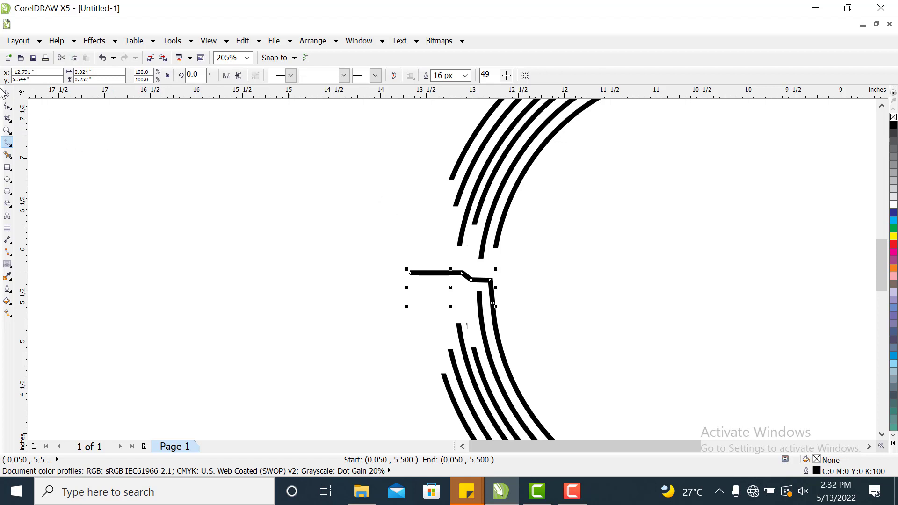
left_click(7, 93)
left_click(613, 317)
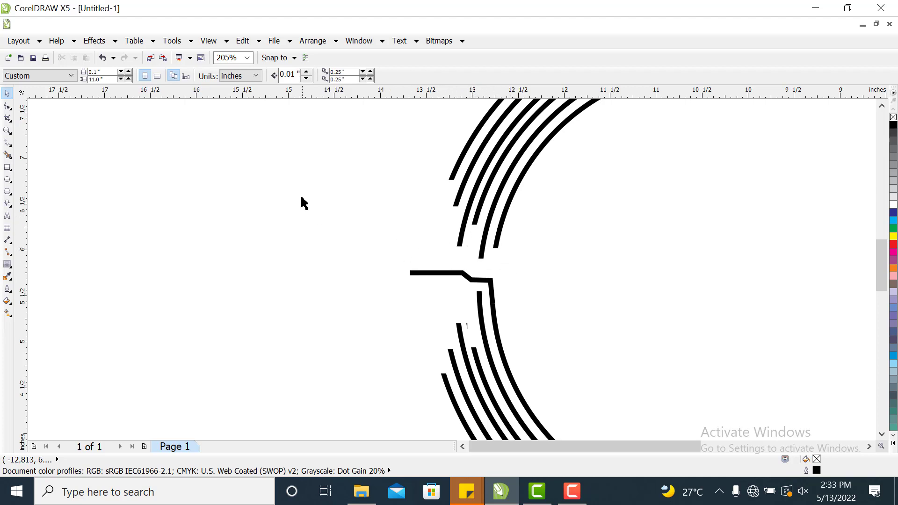
Draw a horizontal line about 0.5 inch long leftward from the lower end of the second upper arc.
left_click(7, 141)
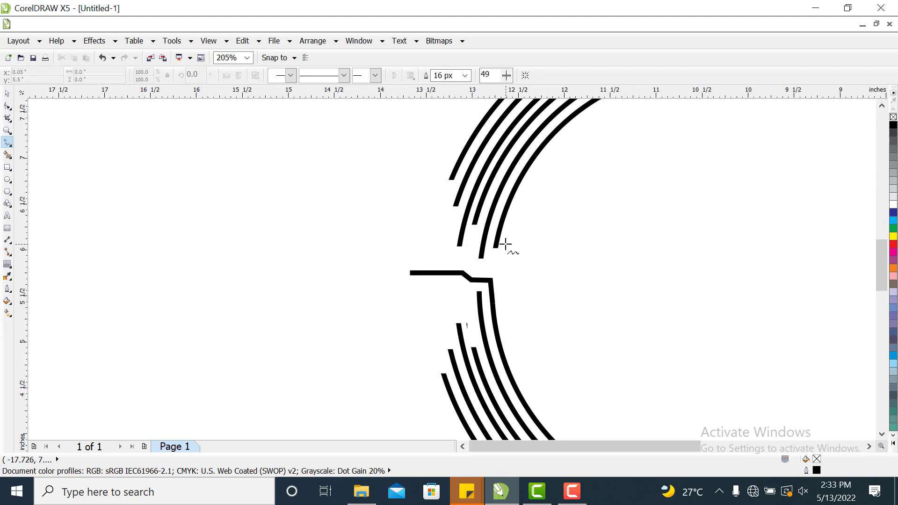
left_click(477, 258)
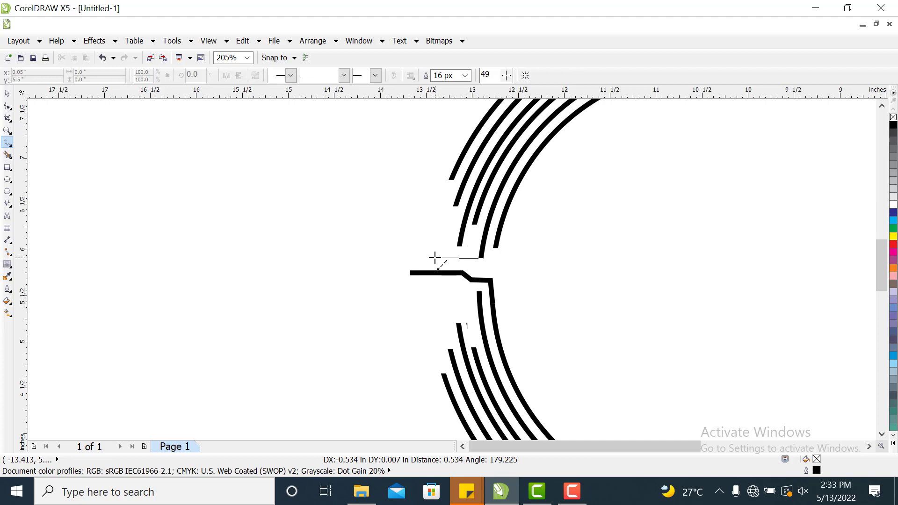
left_click(434, 257)
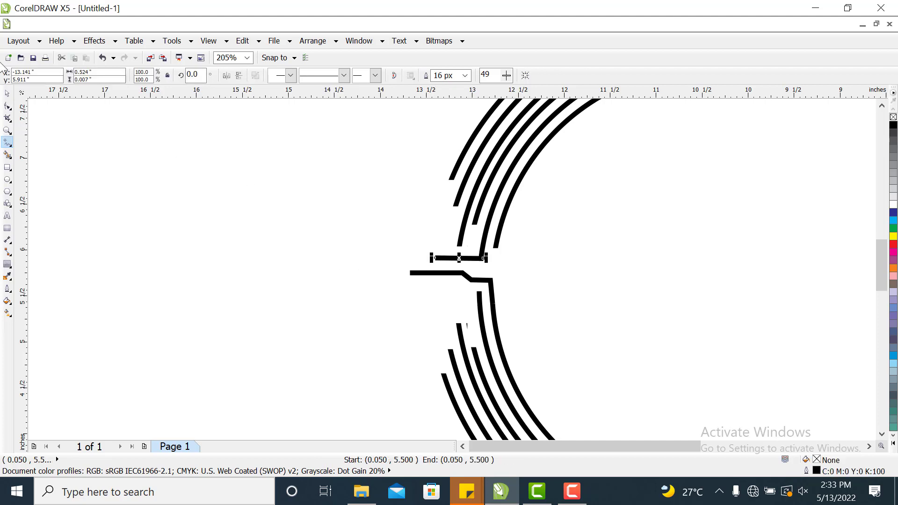
left_click(7, 93)
left_click(232, 156)
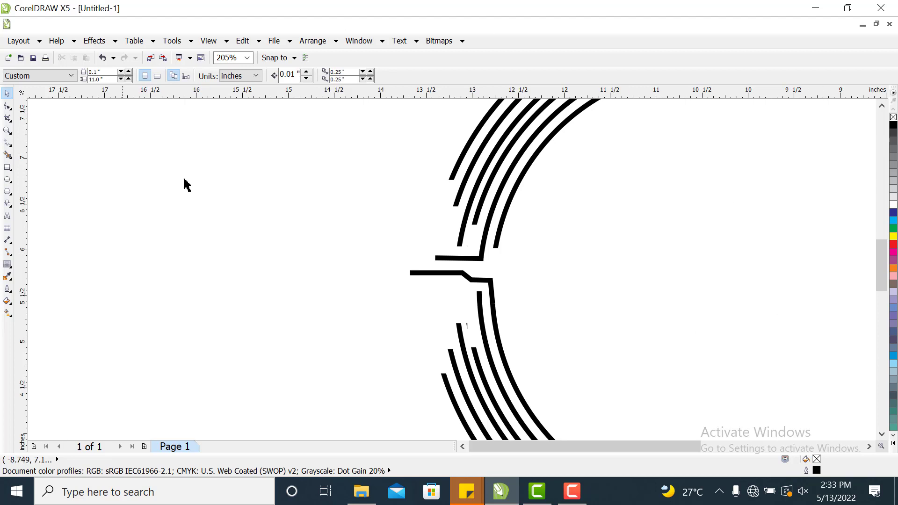
Draw a horizontal line about 0.6 inch leftward from the lower end of the outermost upper arc and nudge it slightly right.
left_click(8, 142)
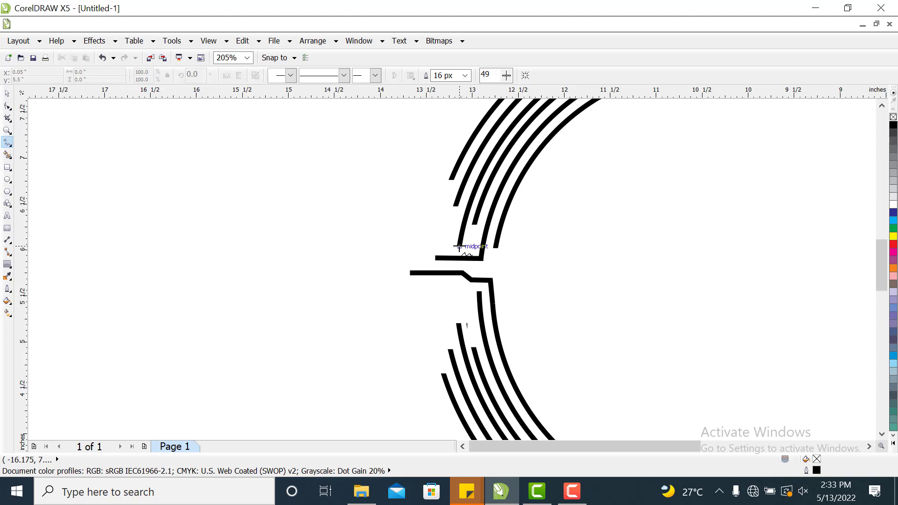
left_click(460, 244)
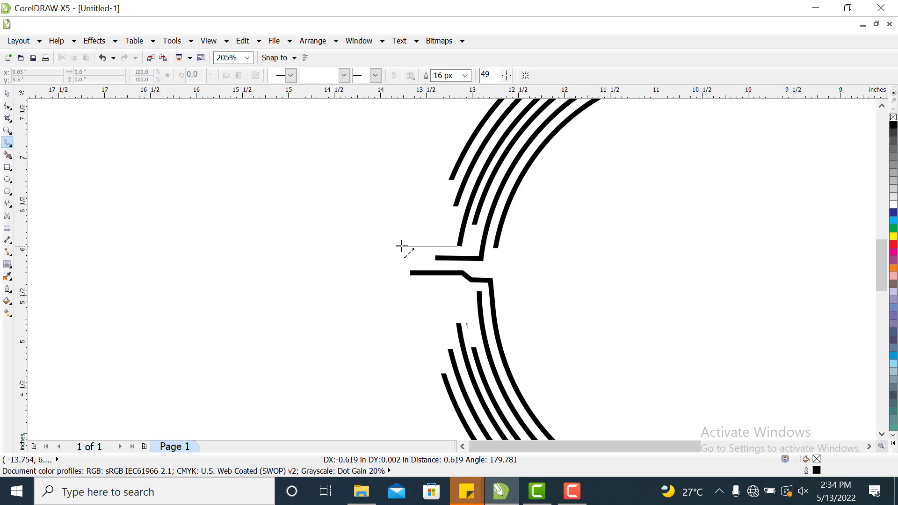
left_click(401, 246)
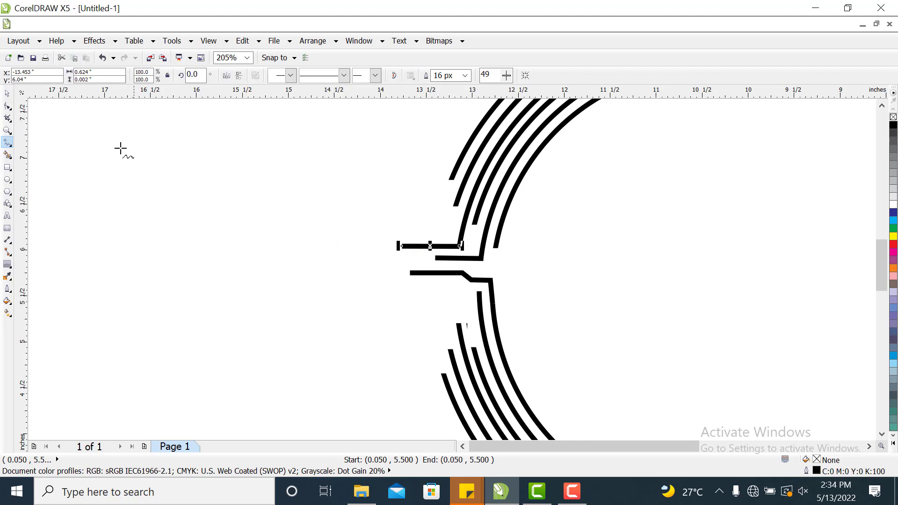
left_click(7, 93)
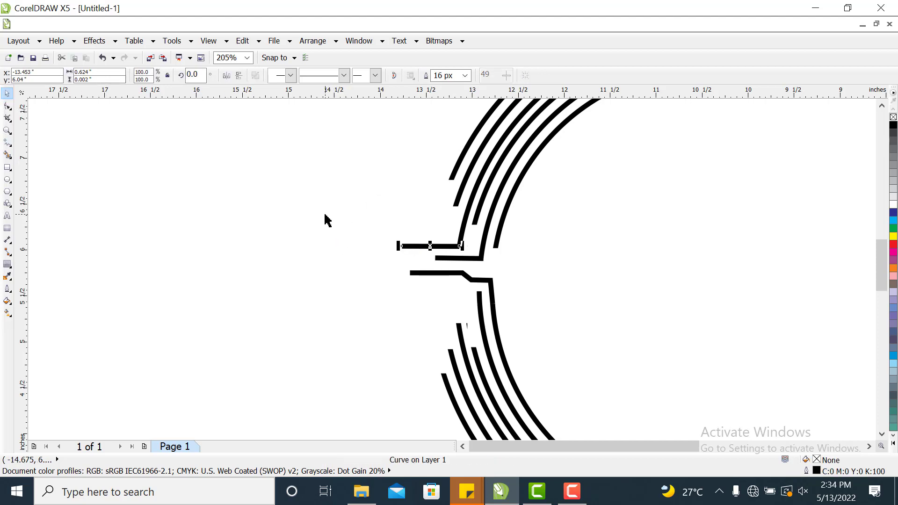
left_click(324, 217)
left_click(450, 247)
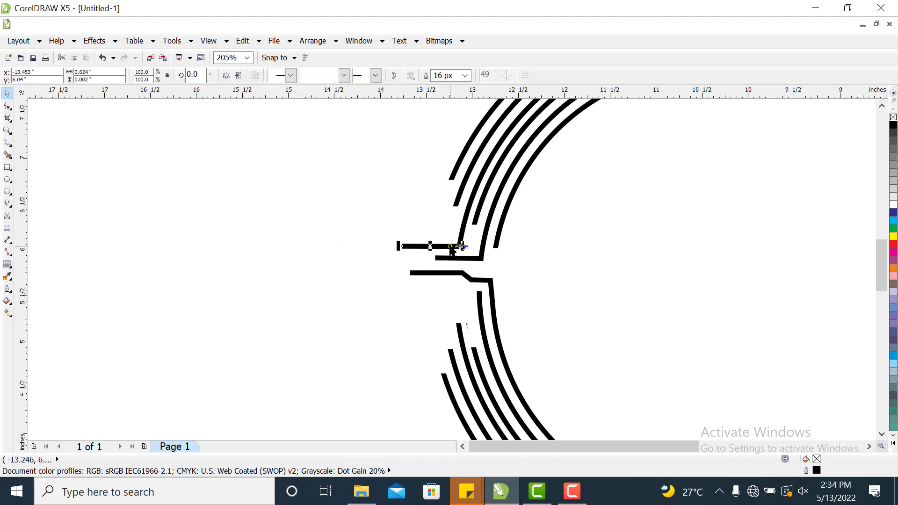
left_click_drag(452, 250, 450, 247)
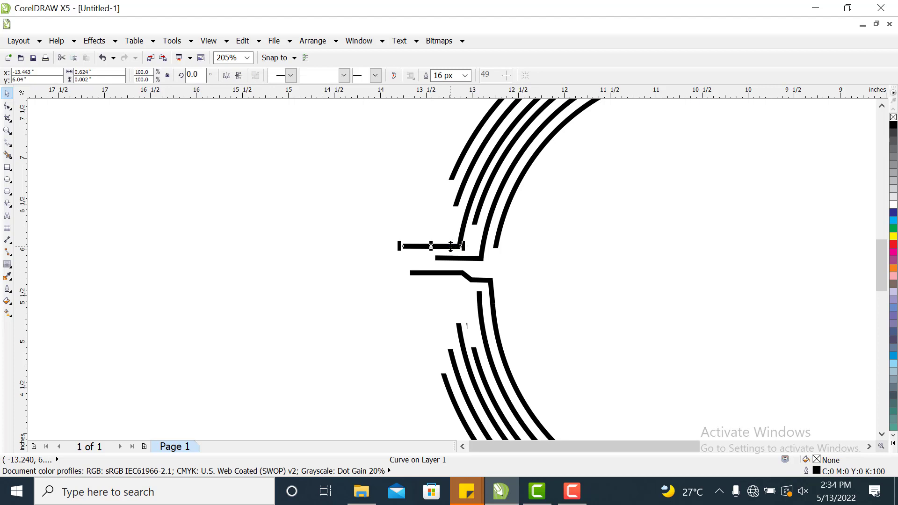
key("Right")
key("Right")
left_click(367, 228)
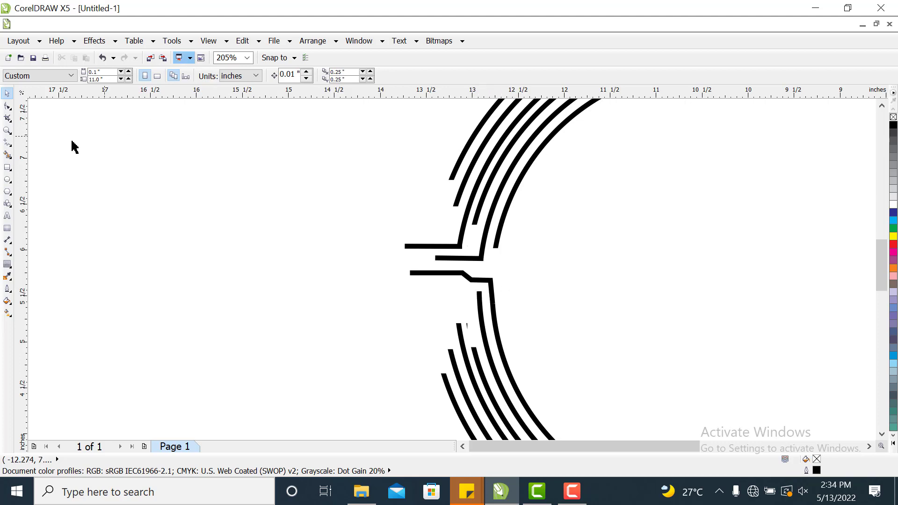
Draw a horizontal line about 0.55 inch leftward from the top end of the second lower arc.
left_click(7, 143)
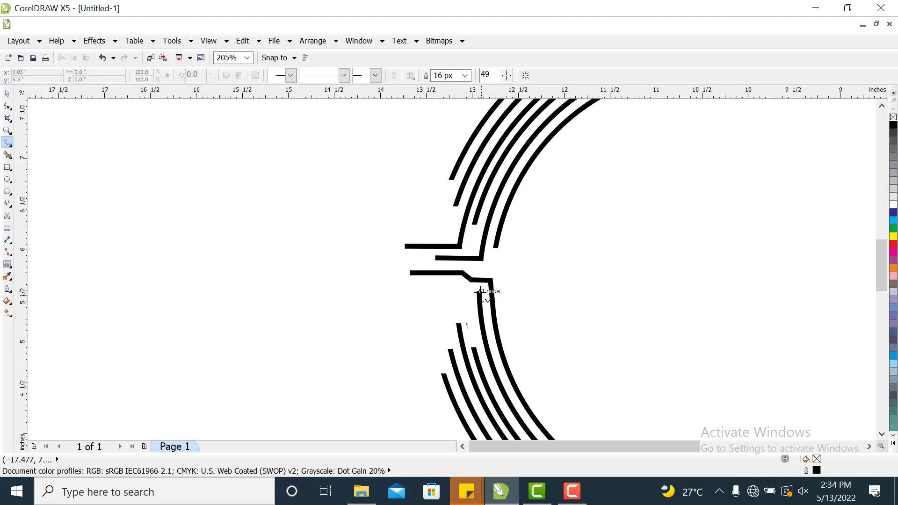
left_click(480, 290)
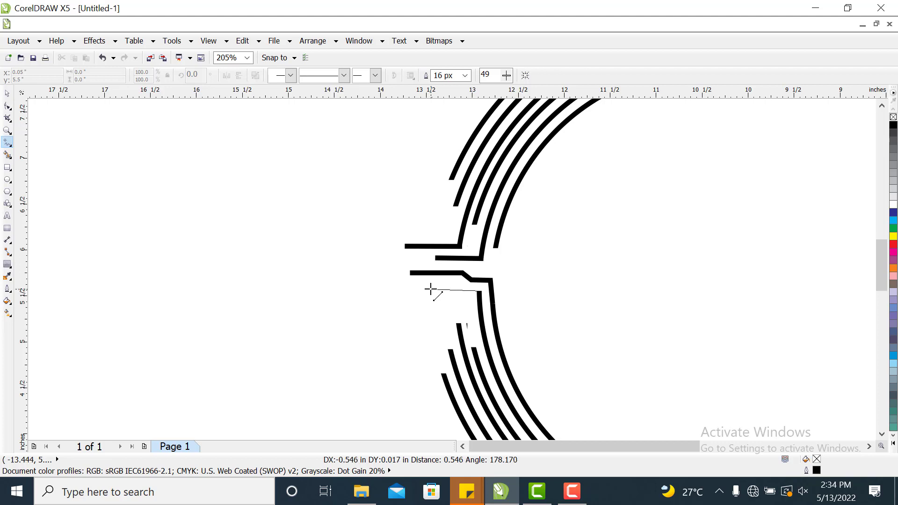
left_click(429, 290)
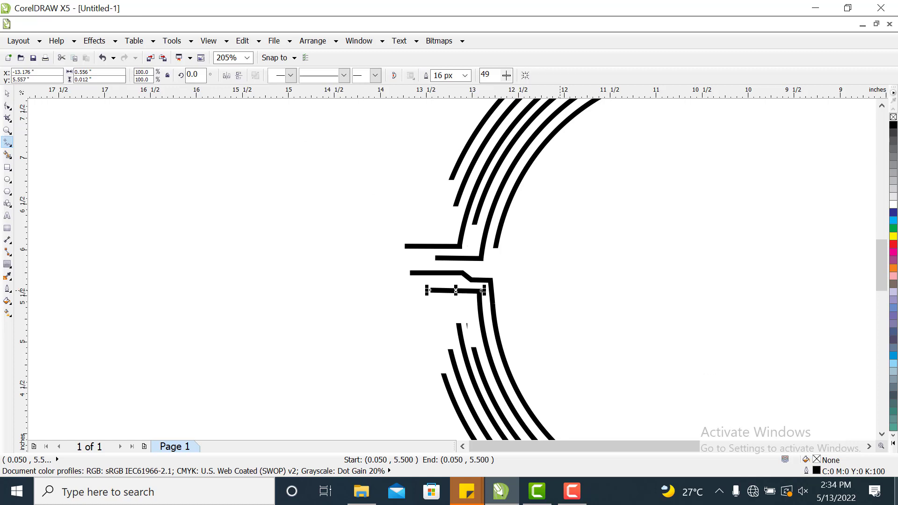
left_click(8, 93)
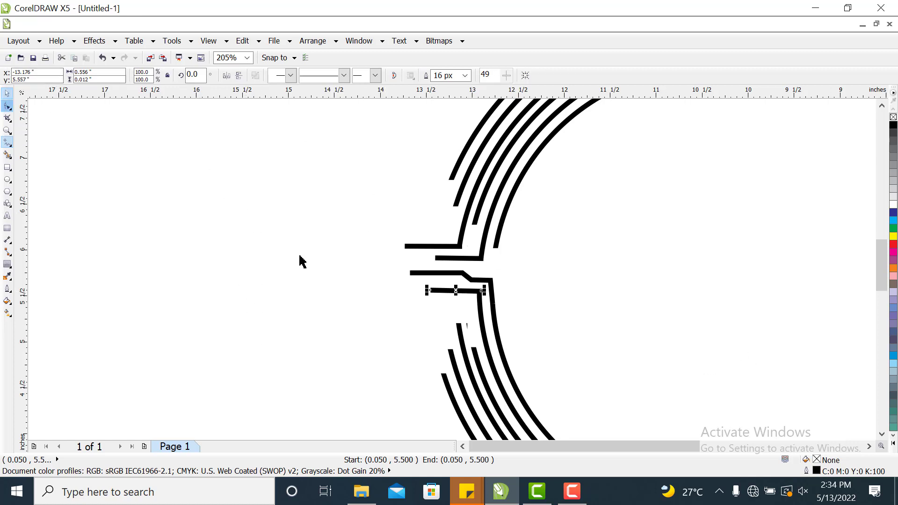
left_click(632, 336)
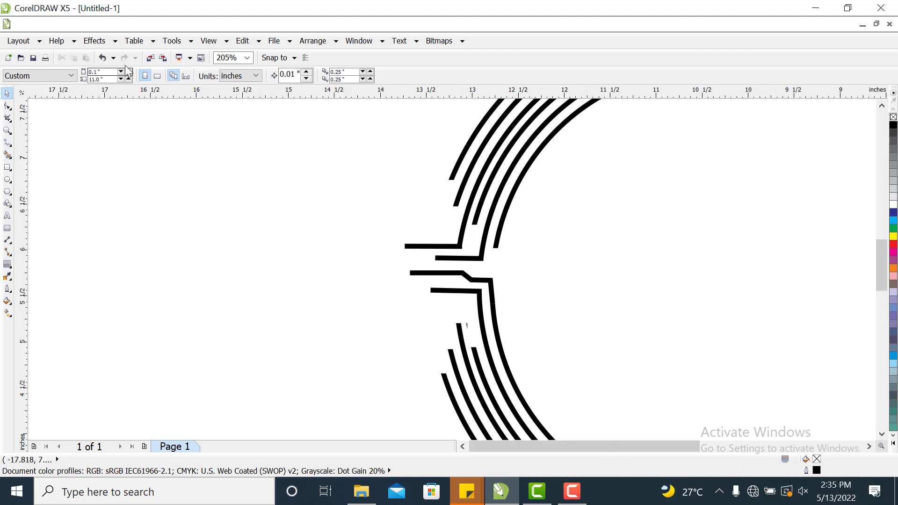
left_click(7, 142)
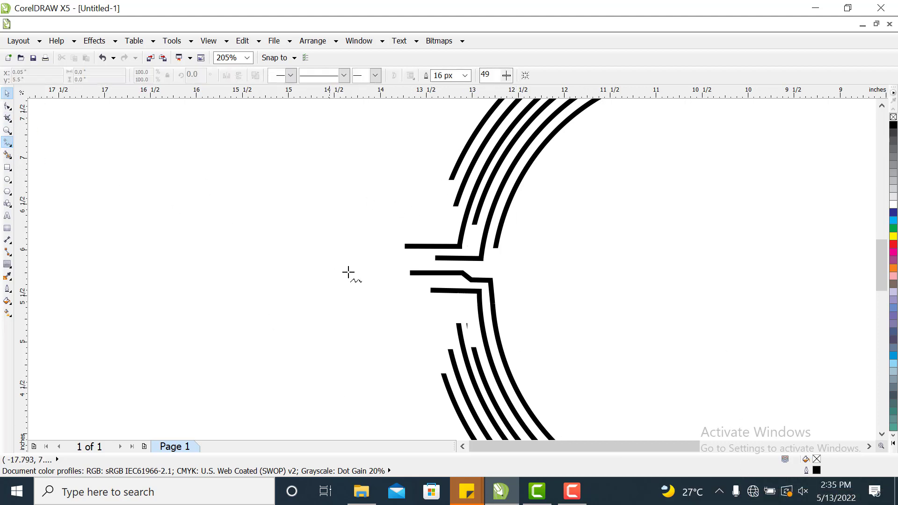
left_click(459, 325)
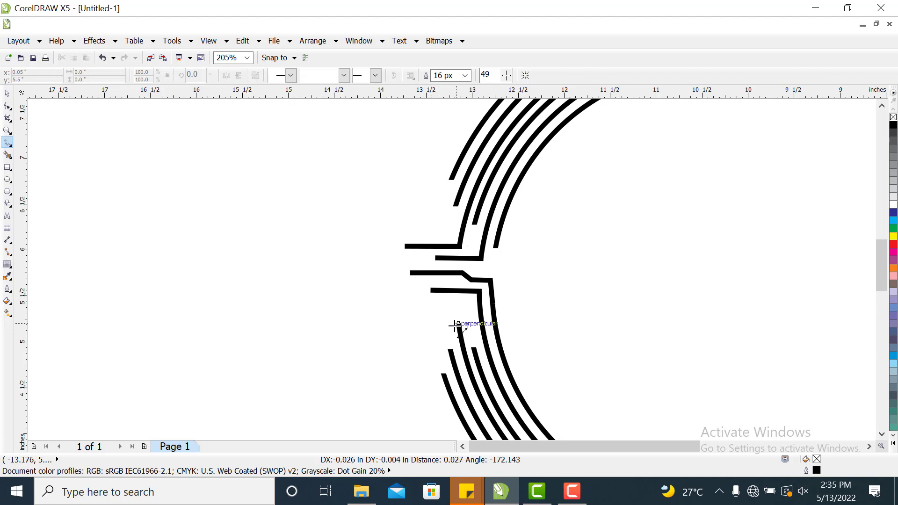
left_click(453, 325)
key("ctrl+z")
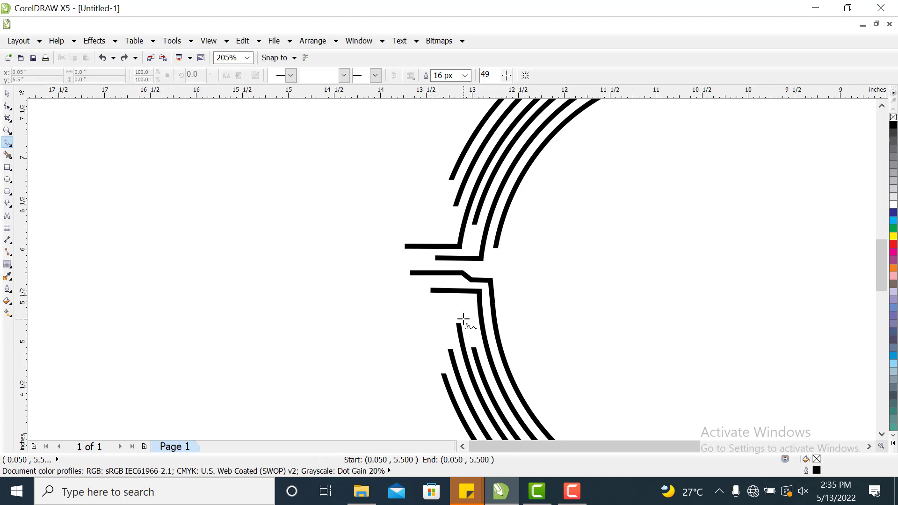
Draw two horizontal lines, about 0.6 inch each, leftward from the top ends of the third and fourth lower arcs.
left_click(458, 323)
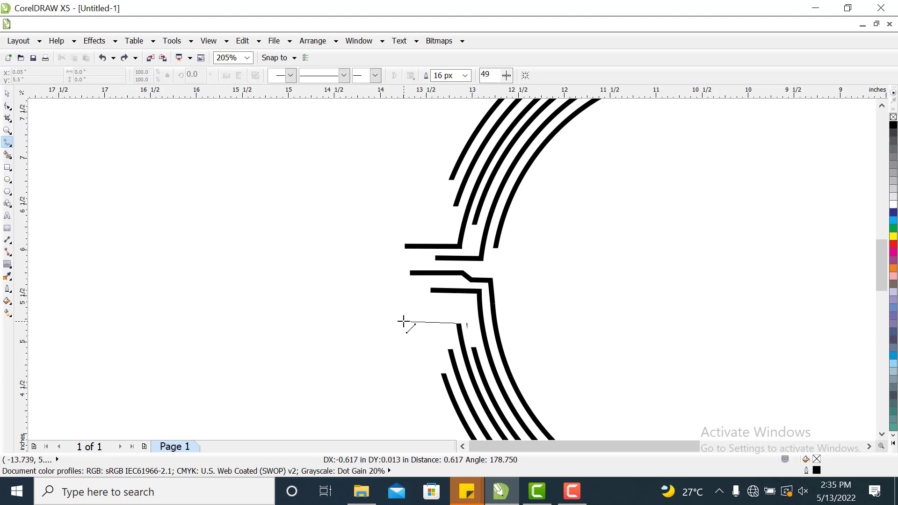
left_click(403, 322)
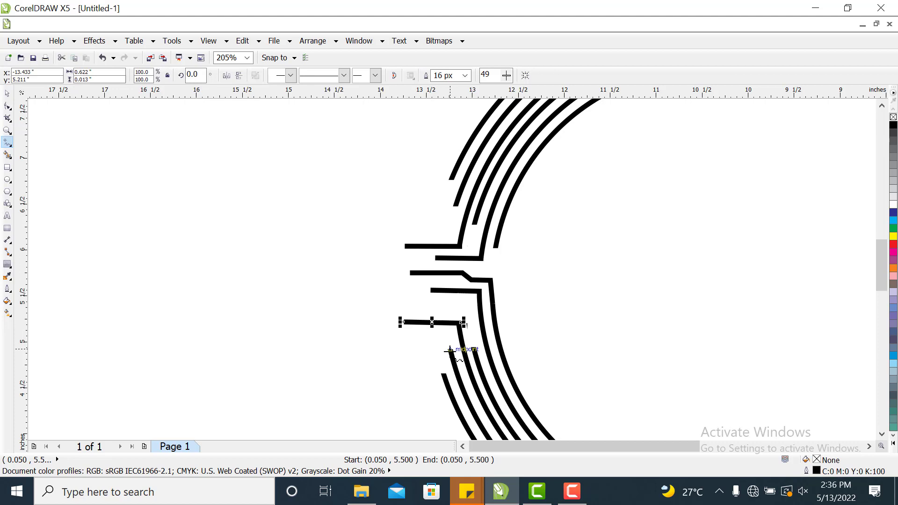
left_click(450, 349)
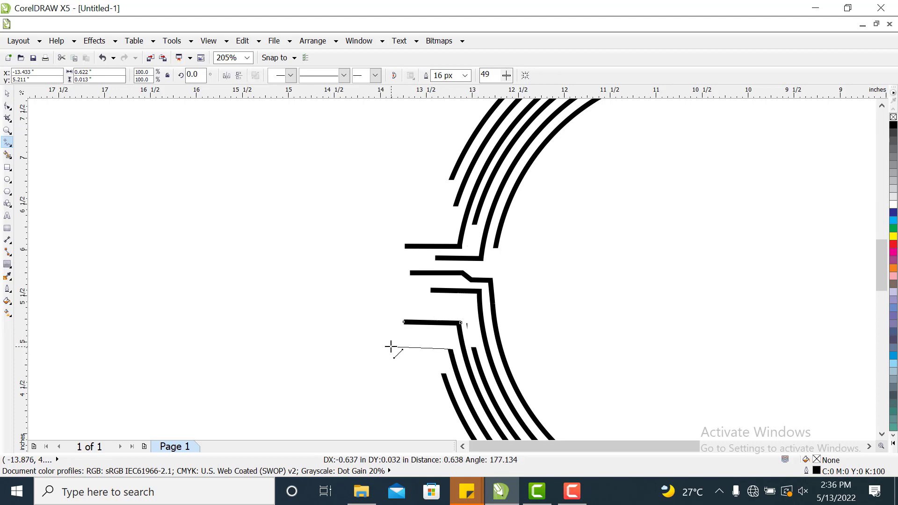
left_click(390, 348)
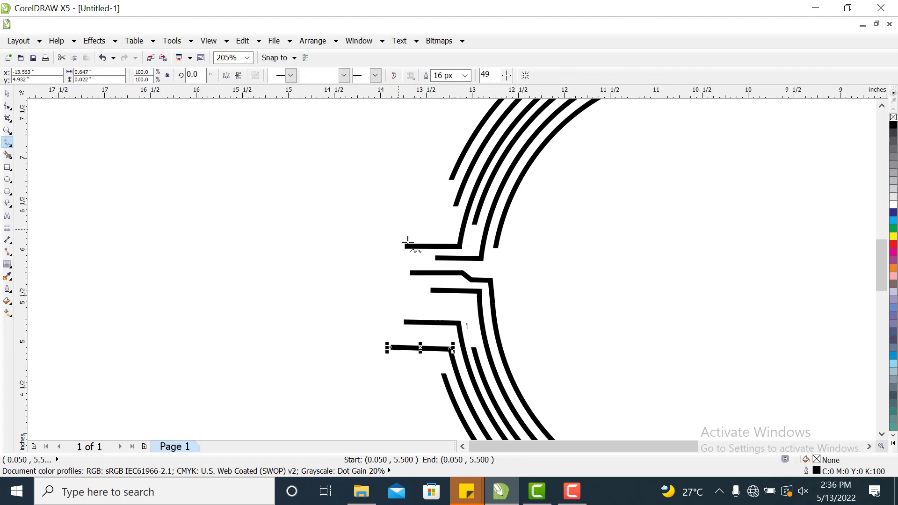
left_click(8, 94)
left_click(179, 189)
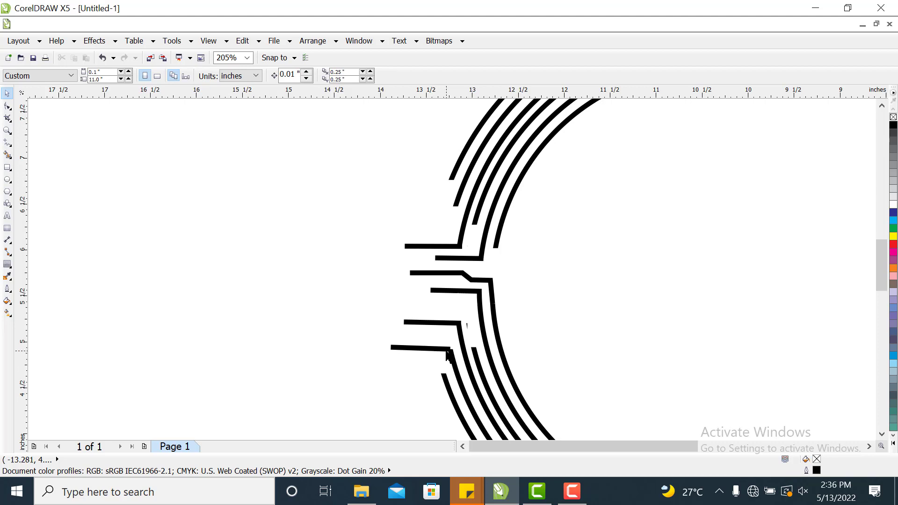
left_click(447, 350)
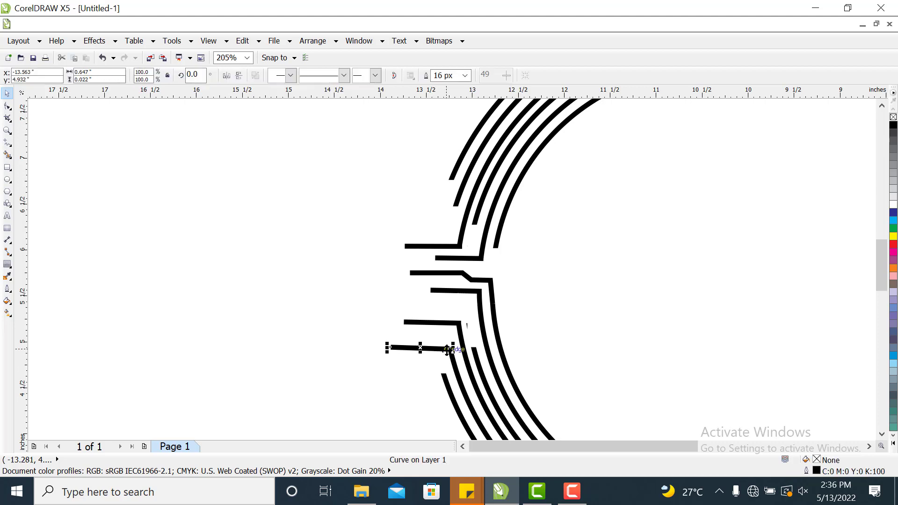
left_click_drag(447, 350, 448, 350)
left_click(242, 279)
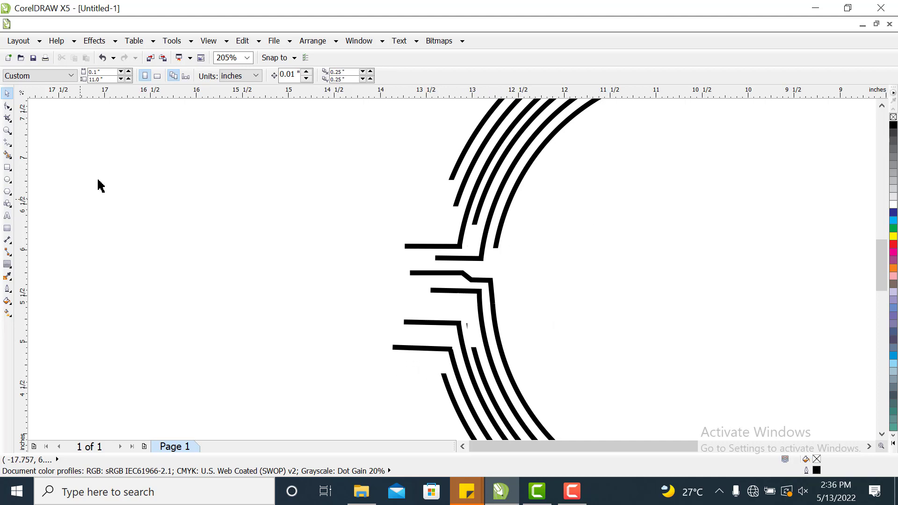
Draw a small circle about 0.13 inch wide at the left end of the lowest horizontal line, remove its outline and fill it red.
left_click(7, 180)
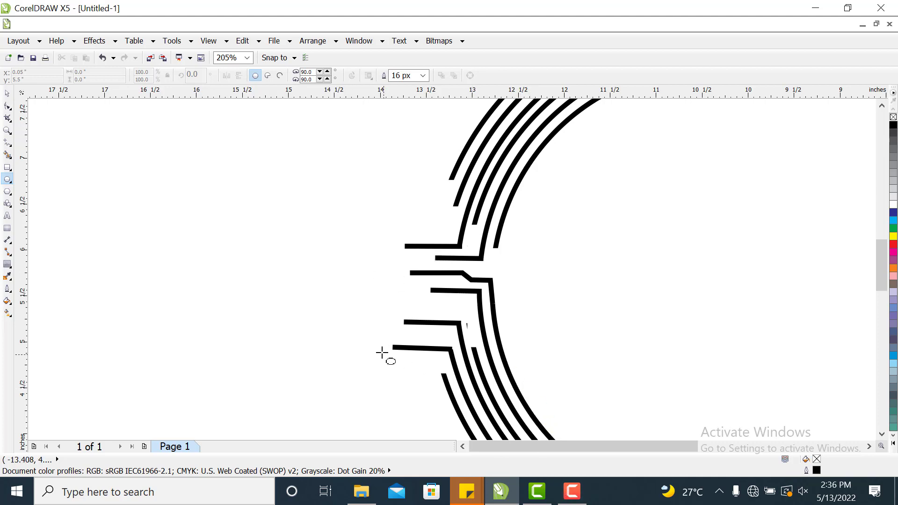
left_click_drag(385, 341, 396, 354)
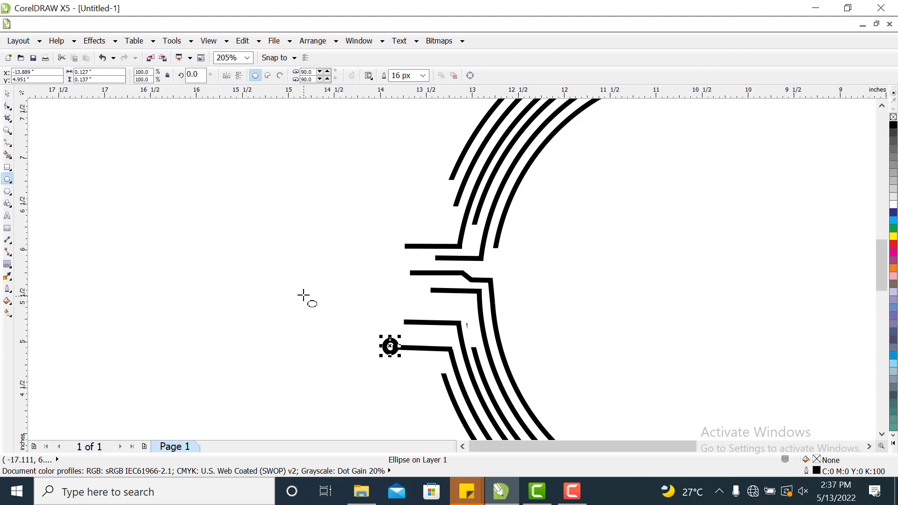
left_click(423, 76)
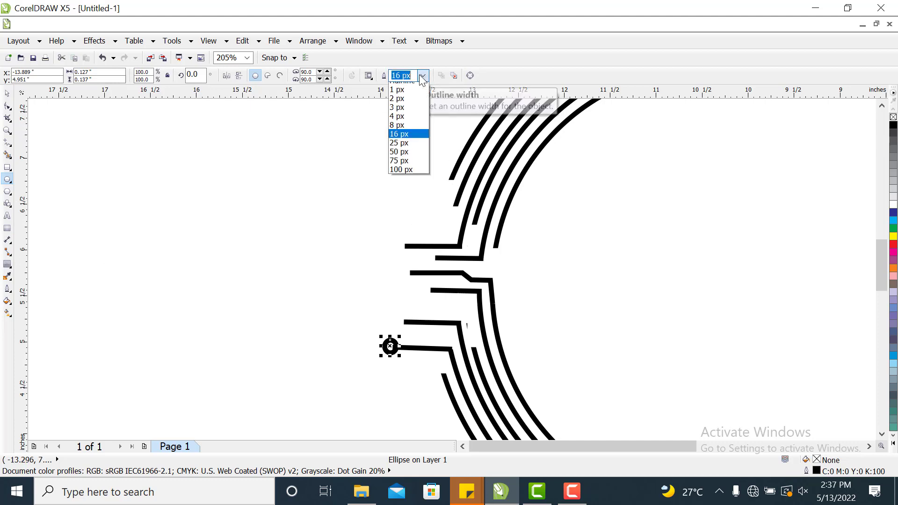
left_click(399, 86)
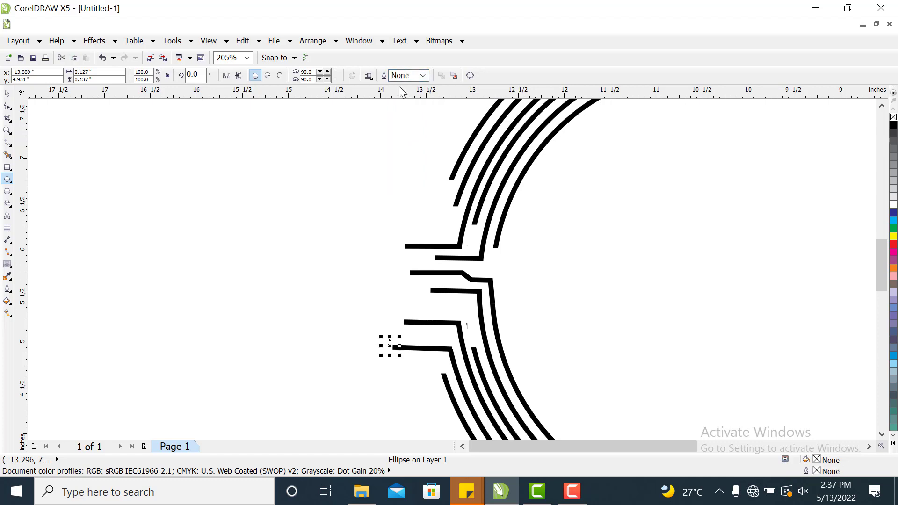
left_click(893, 243)
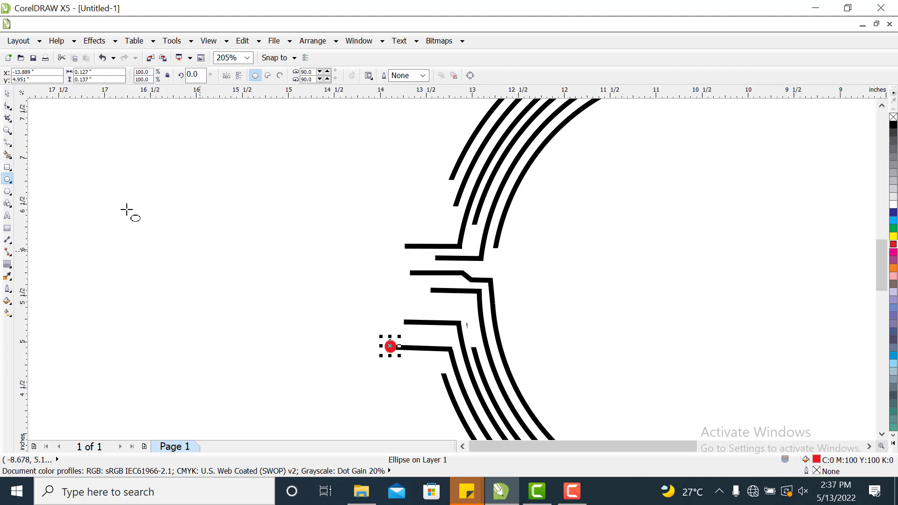
Duplicate the red dot onto the left ends of the remaining horizontal lines and the end of the lower arc.
left_click(7, 93)
left_click(306, 240)
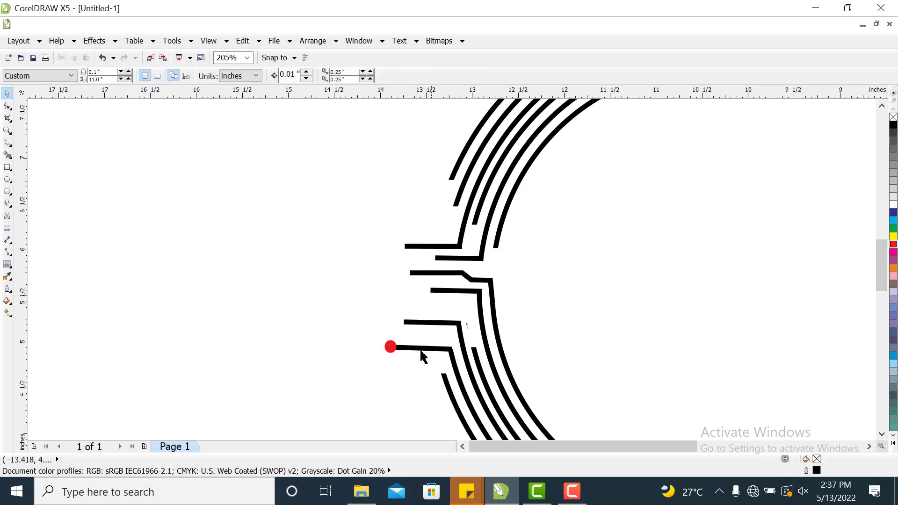
left_click(391, 348)
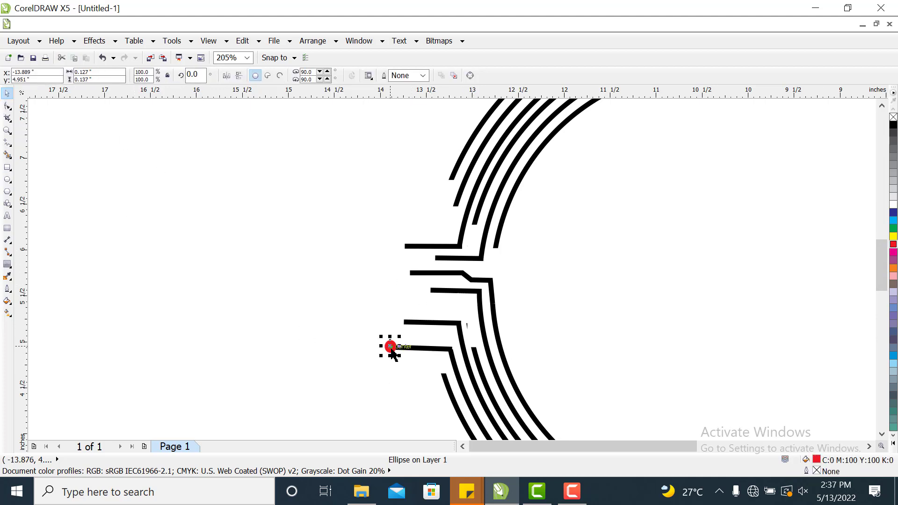
left_click_drag(392, 352, 427, 289)
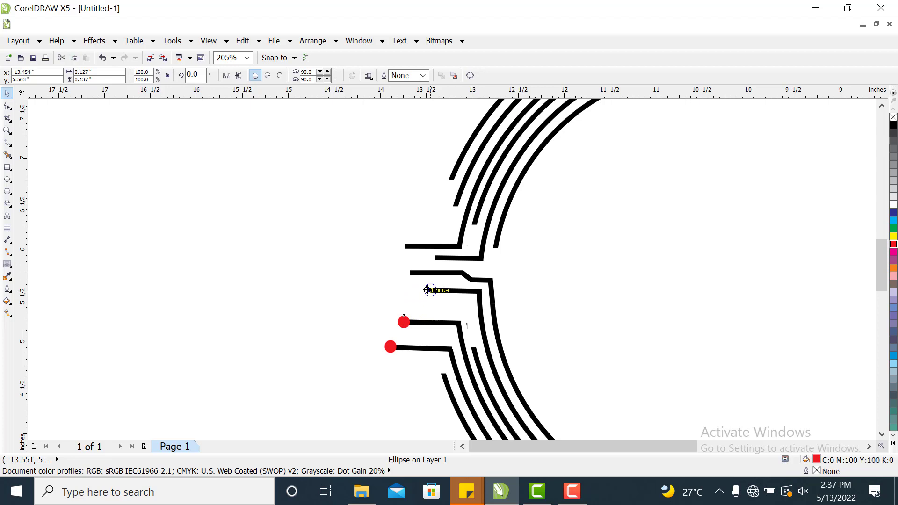
left_click_drag(429, 290, 437, 257)
left_click_drag(437, 257, 405, 245)
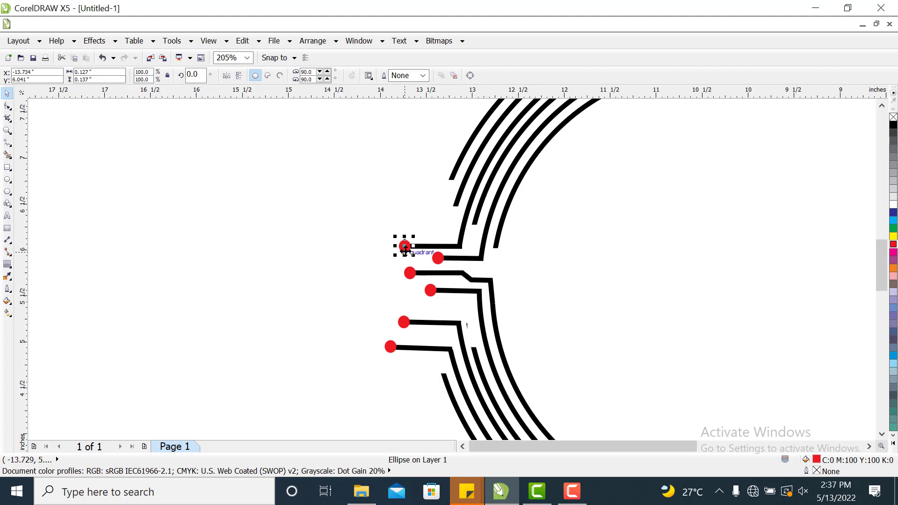
left_click_drag(405, 246, 443, 378)
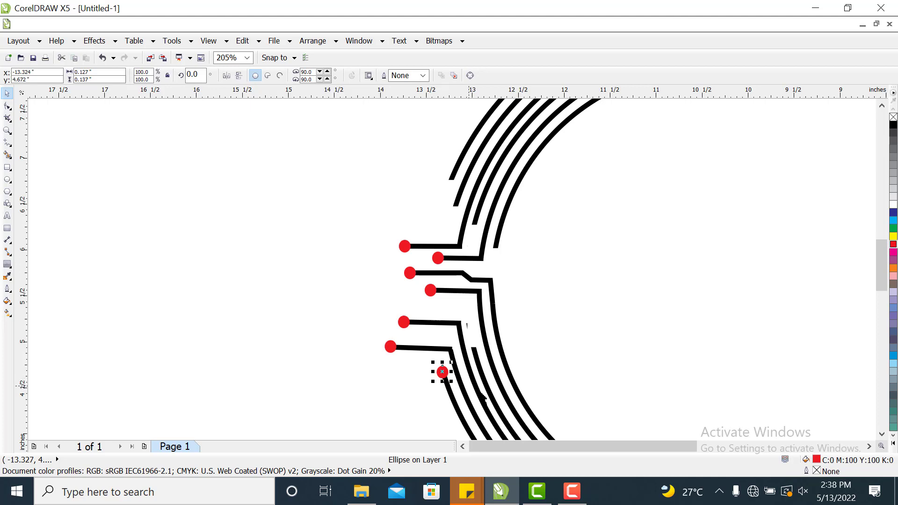
Duplicate more red dots onto the trimmed ends of the remaining upper and lower arcs.
left_click(356, 395)
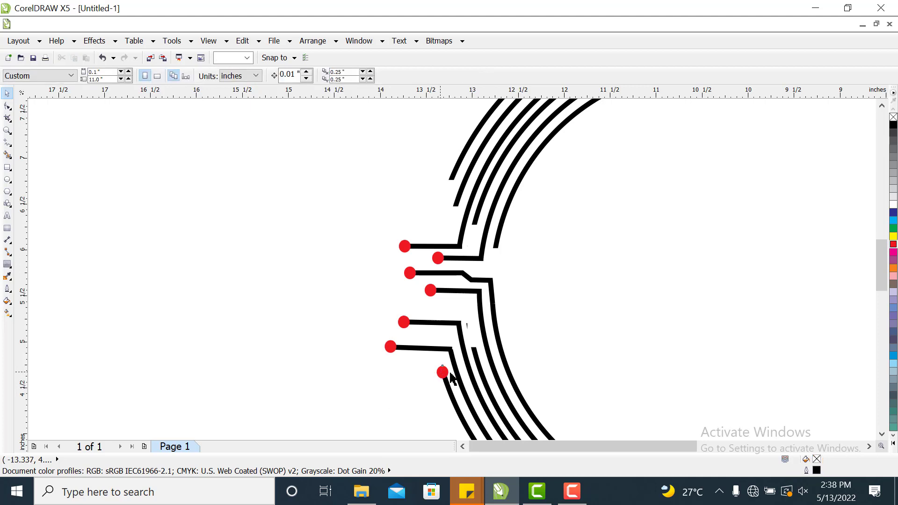
left_click_drag(446, 373, 495, 247)
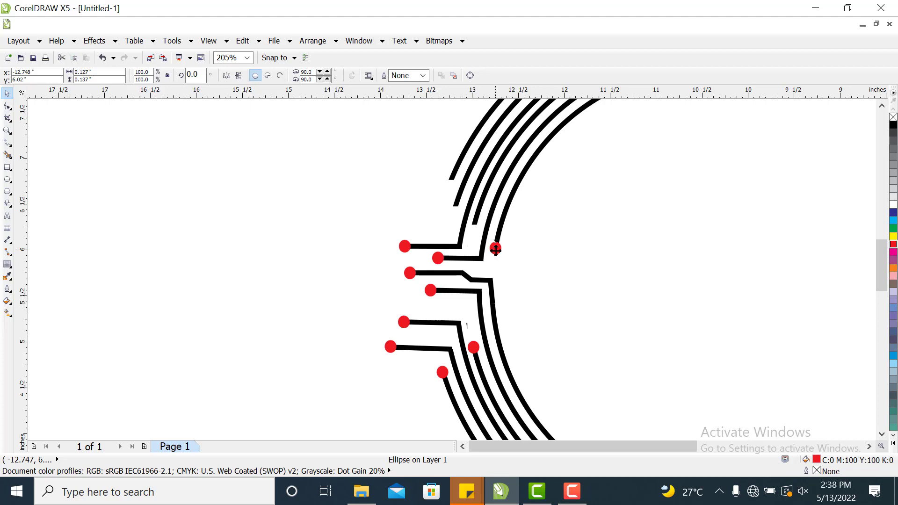
left_click_drag(495, 248, 450, 180)
key("space")
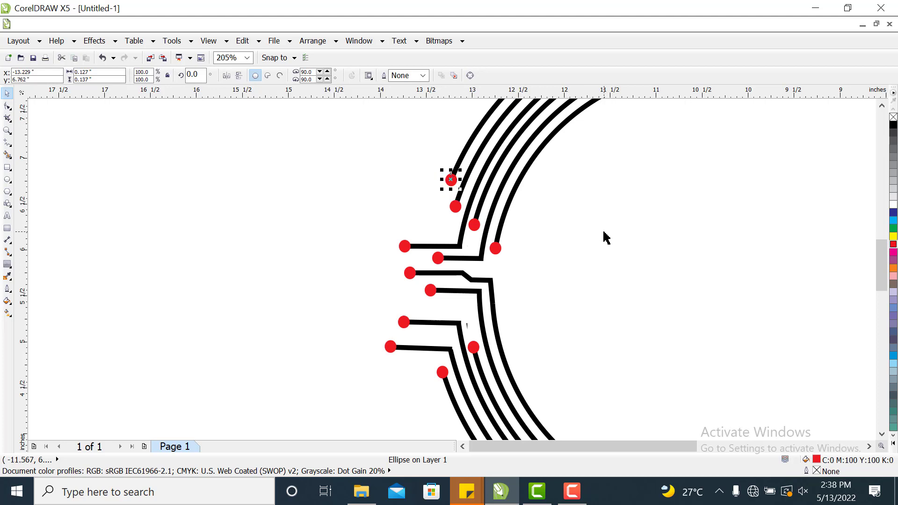
left_click(604, 238)
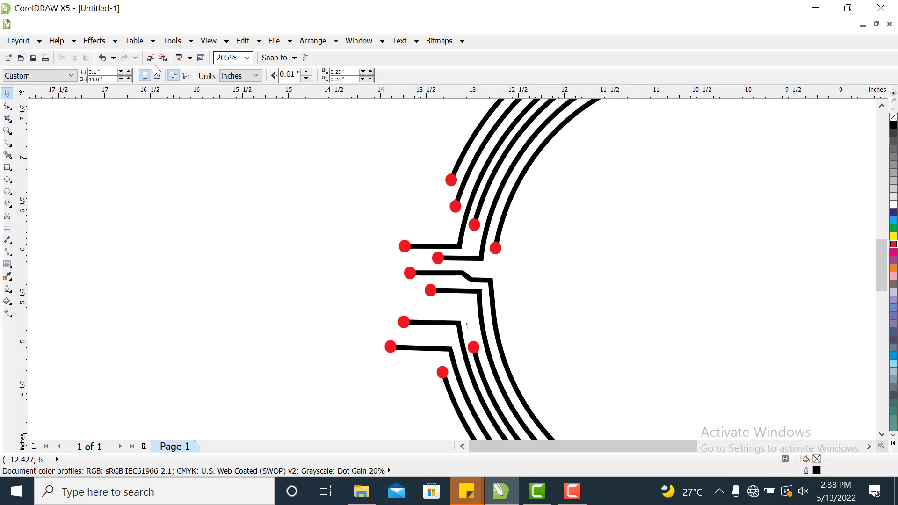
Group all arcs, lines and red dots of the logo and move the group rightward on the page.
left_click(229, 41)
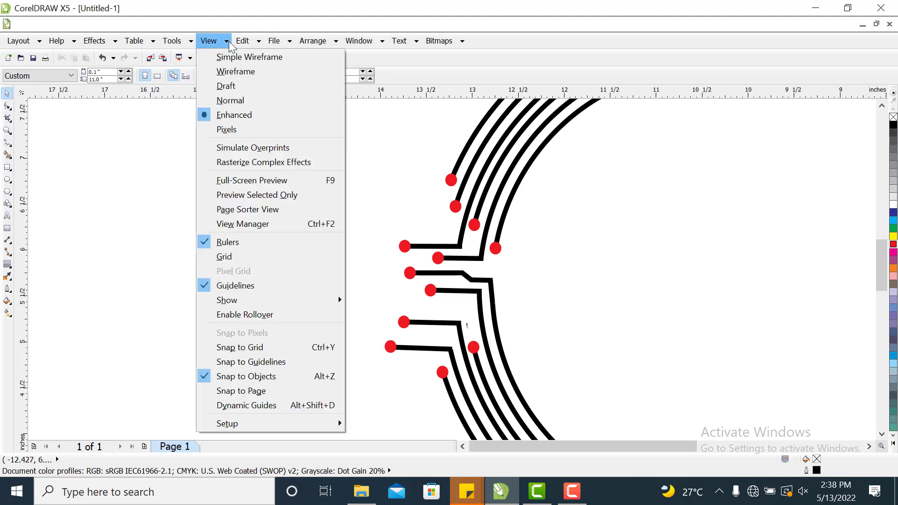
left_click(228, 41)
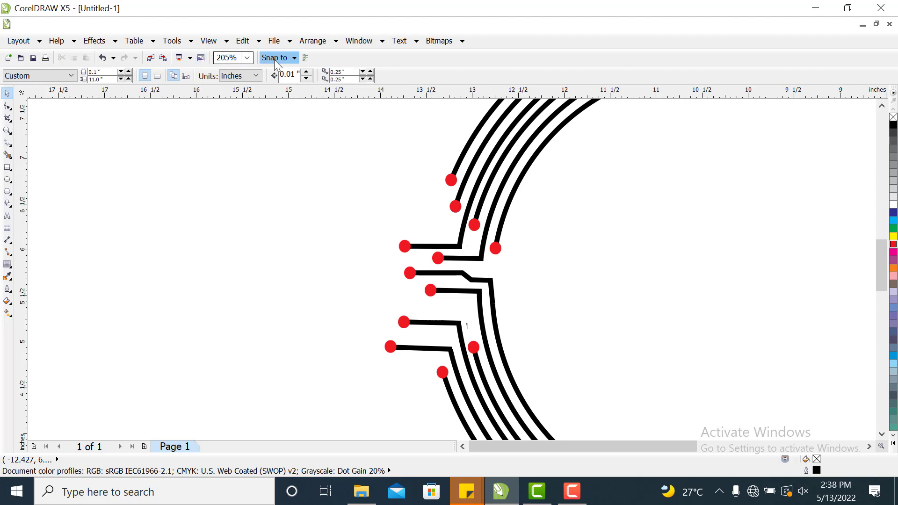
left_click(251, 60)
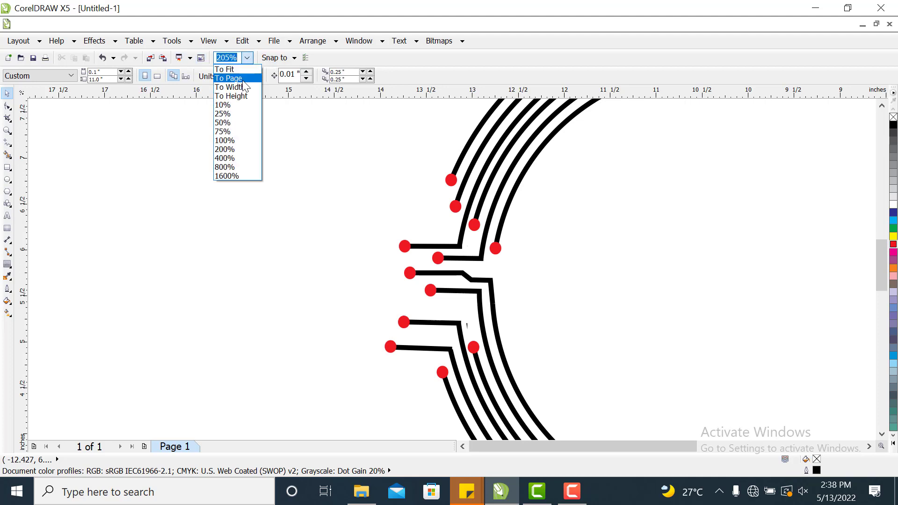
left_click(243, 81)
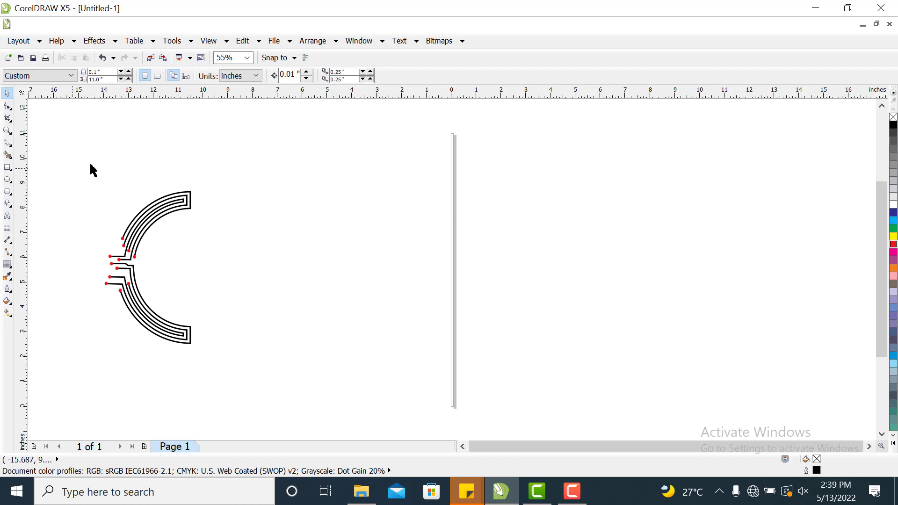
left_click_drag(57, 157, 263, 363)
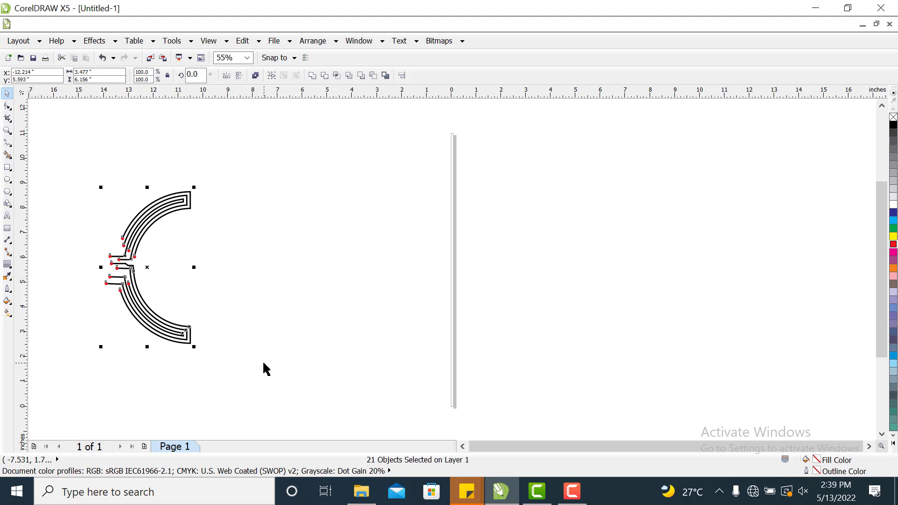
right_click(160, 331)
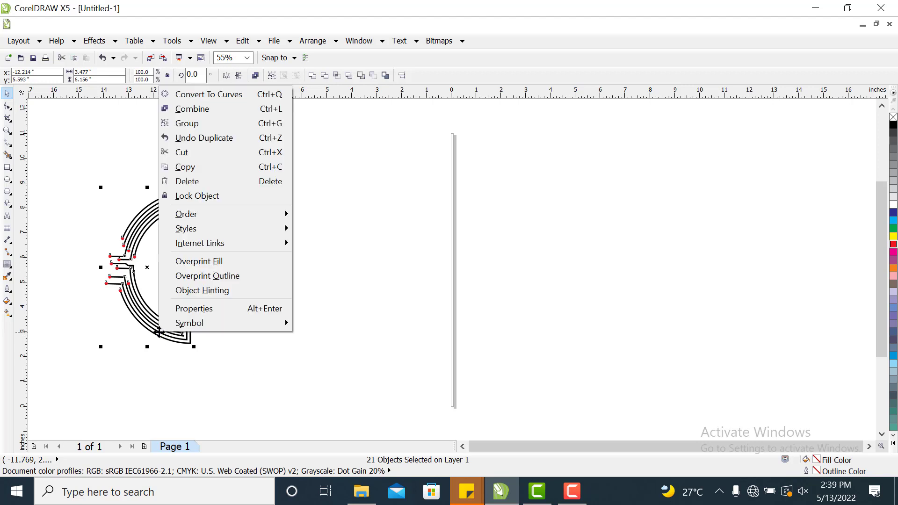
left_click(191, 123)
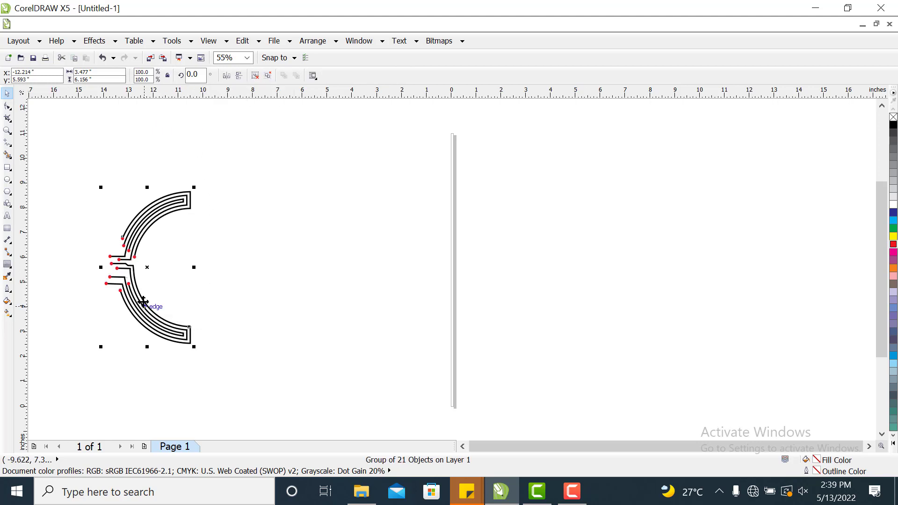
left_click_drag(133, 295, 246, 297)
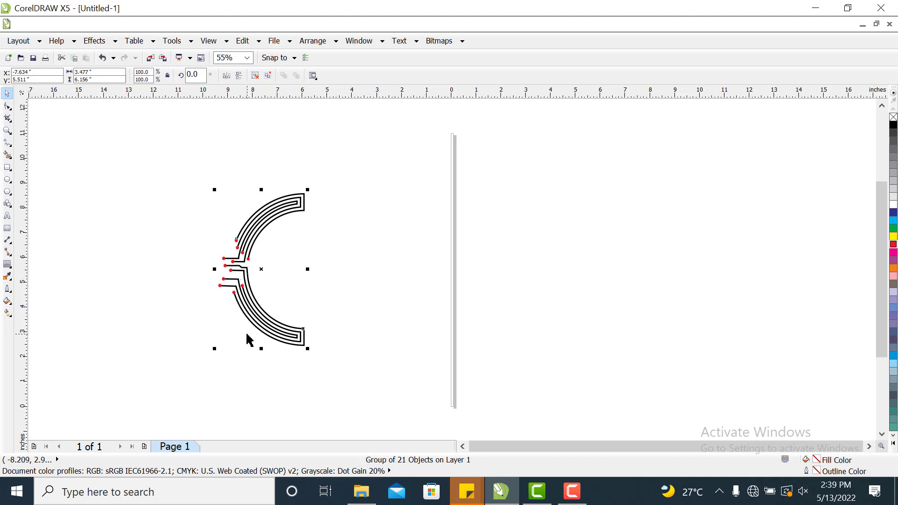
left_click(411, 220)
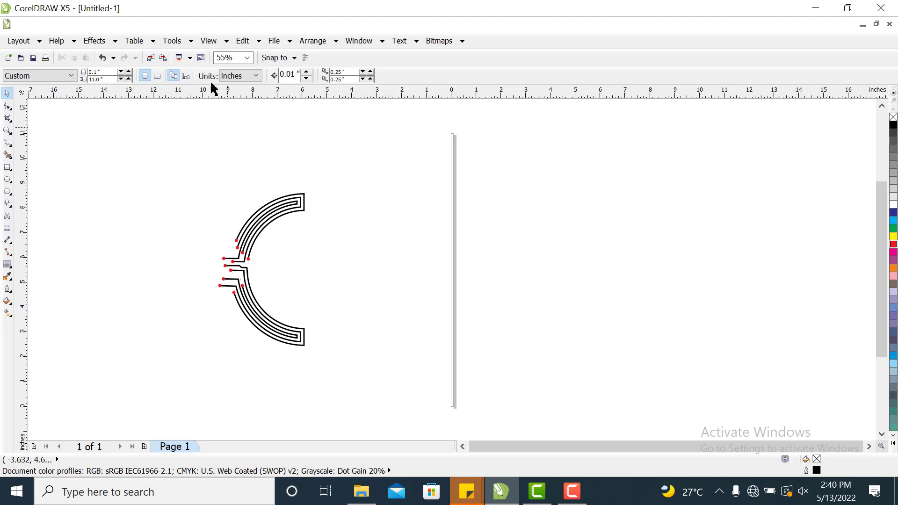
Draw a circle about 5.4 inches wide beside the arc and remove its fill.
left_click(7, 180)
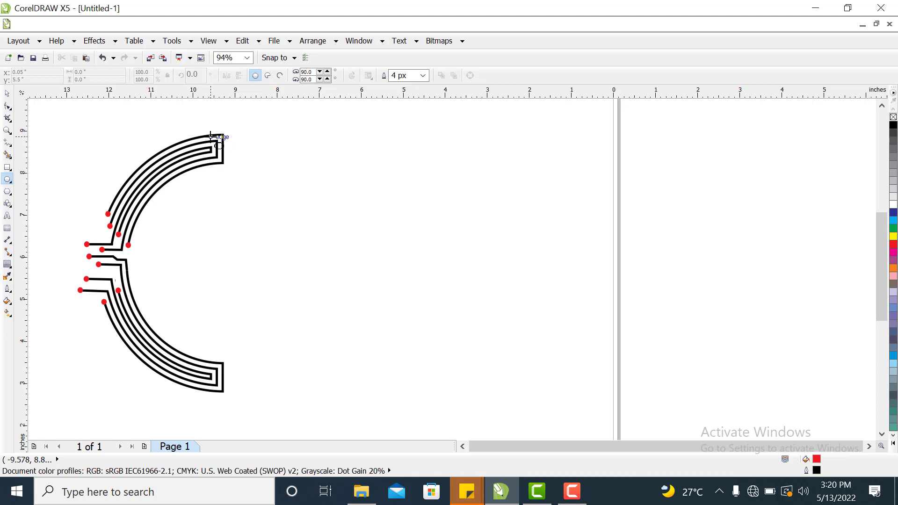
left_click_drag(210, 136, 370, 365)
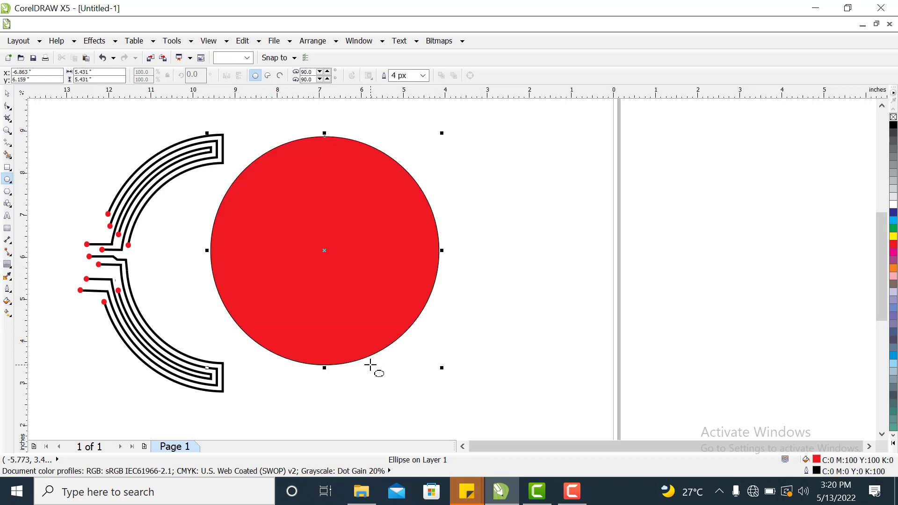
left_click(893, 117)
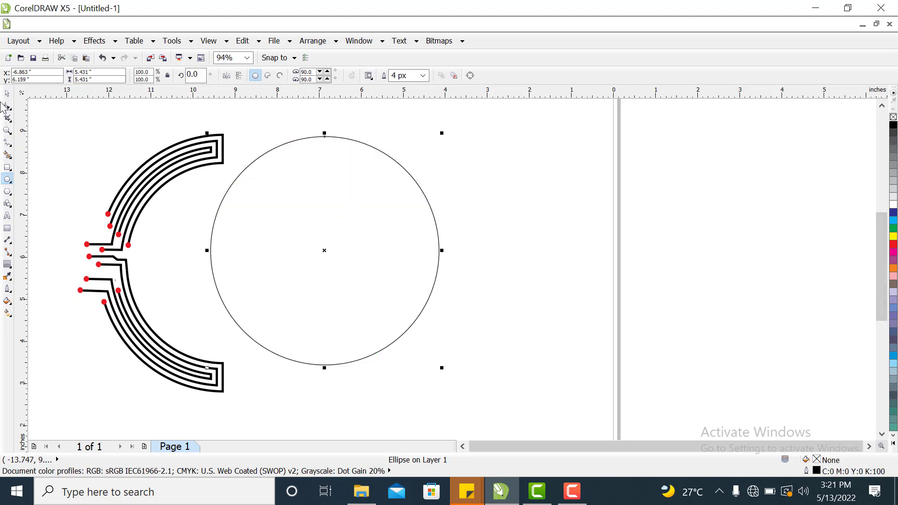
Scale and reposition the circle so it sits inside the arc, about 4.3 by 4.4 inches.
key("space")
left_click_drag(371, 258, 333, 264)
left_click_drag(403, 372, 389, 359)
left_click_drag(319, 243, 306, 253)
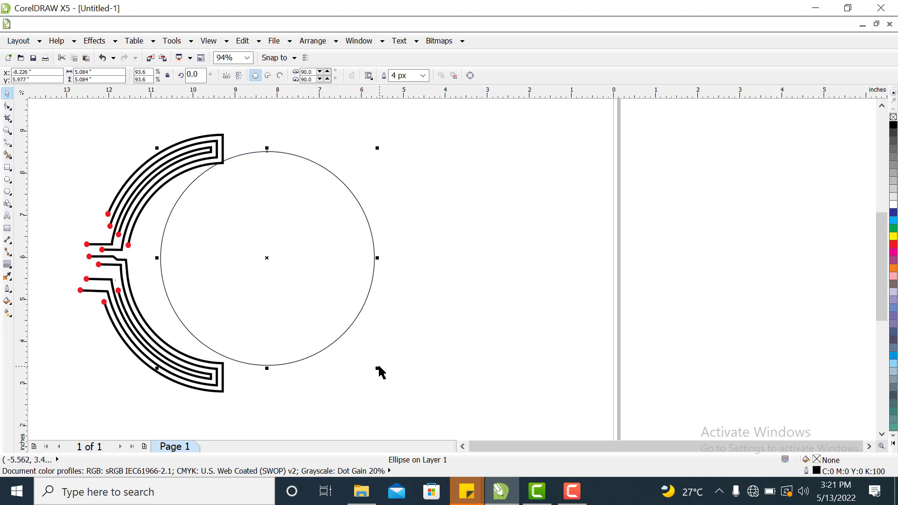
left_click_drag(378, 369, 362, 353)
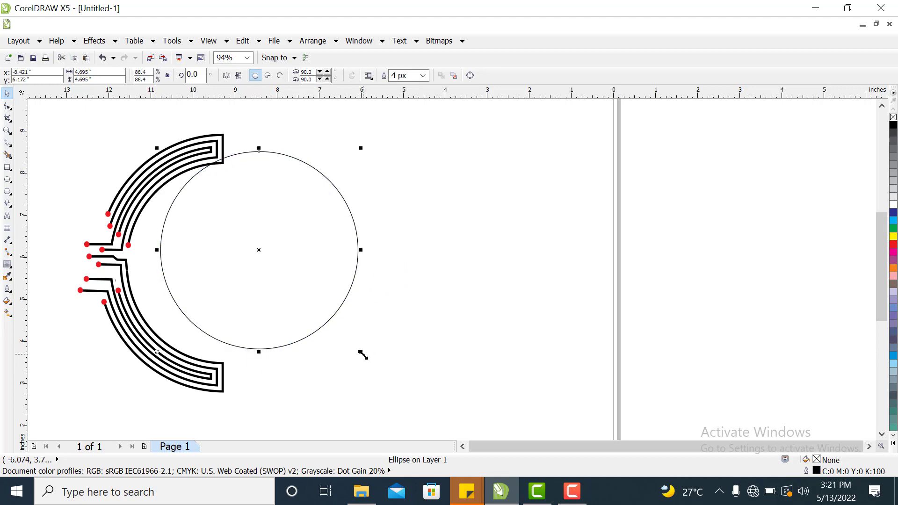
left_click_drag(298, 244, 269, 256)
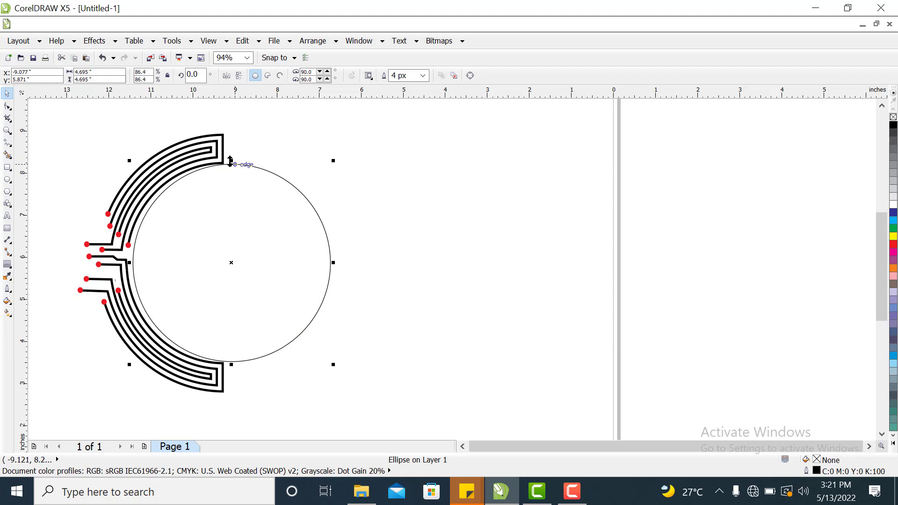
left_click_drag(230, 160, 232, 169)
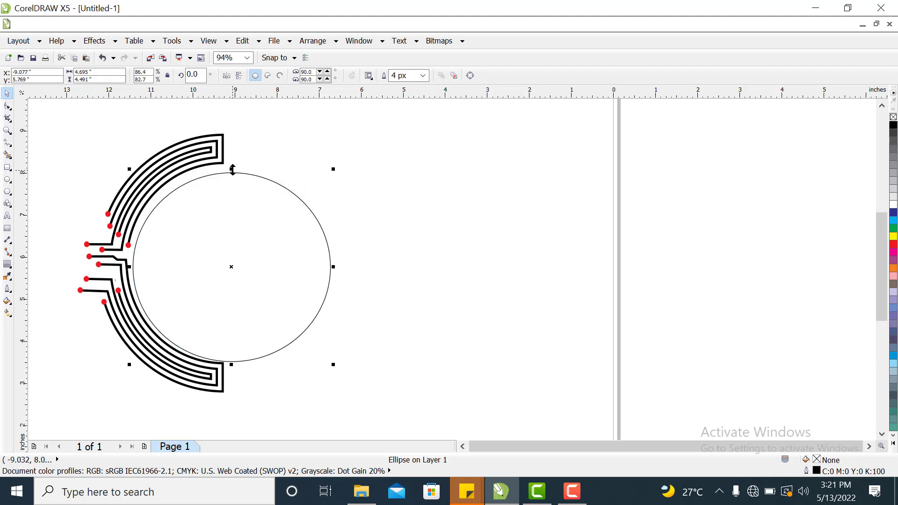
left_click_drag(333, 267, 311, 267)
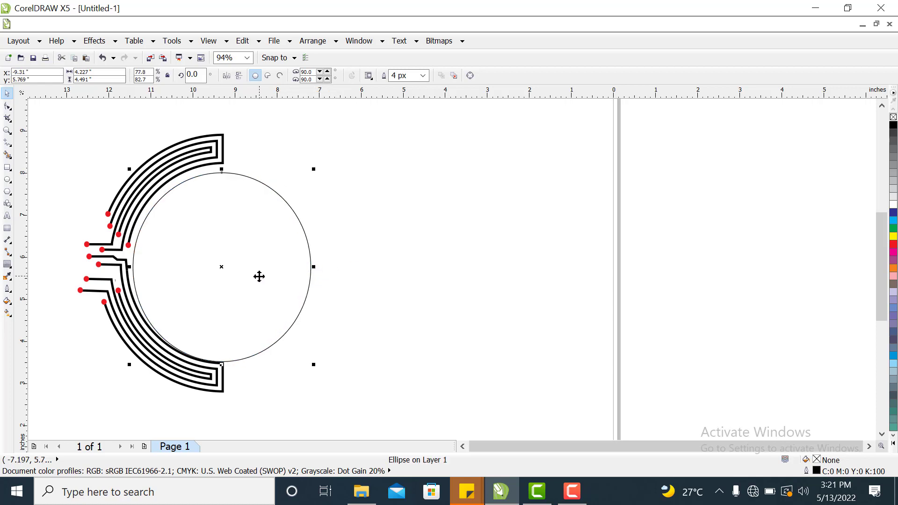
left_click_drag(259, 276, 264, 276)
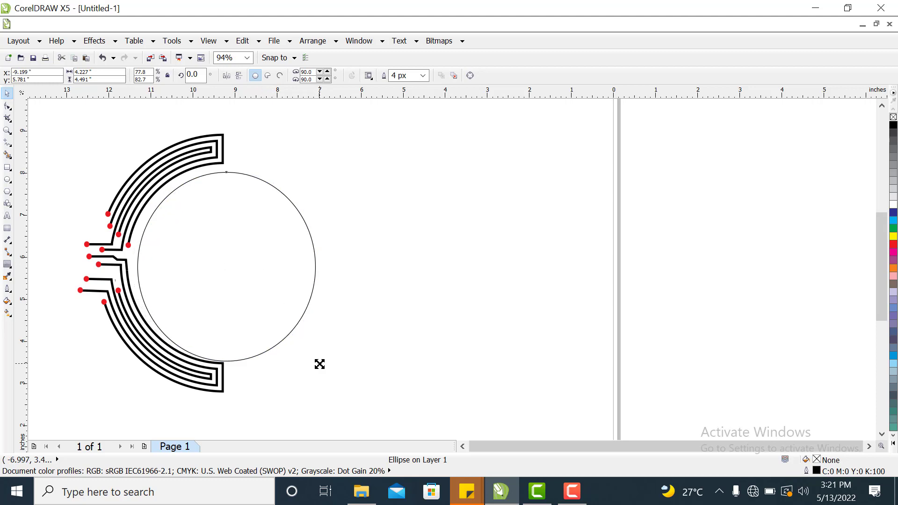
left_click_drag(320, 364, 313, 352)
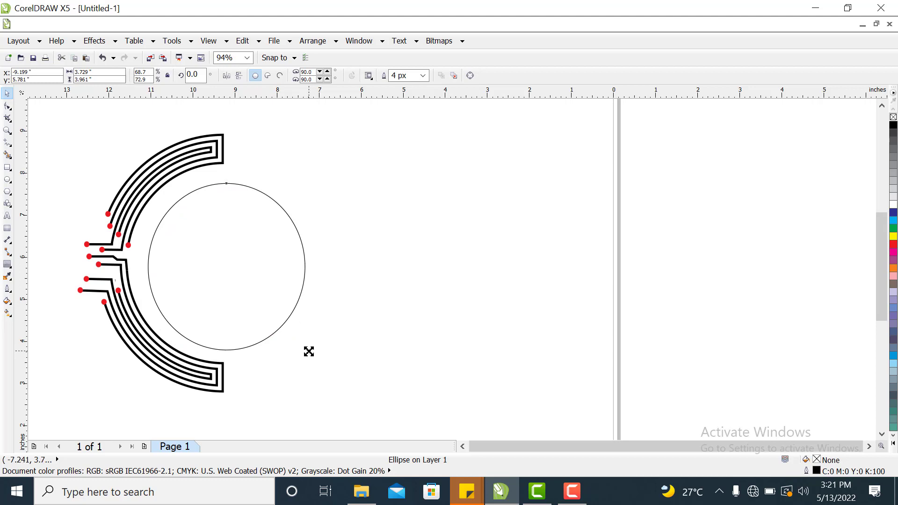
left_click_drag(309, 352, 342, 366)
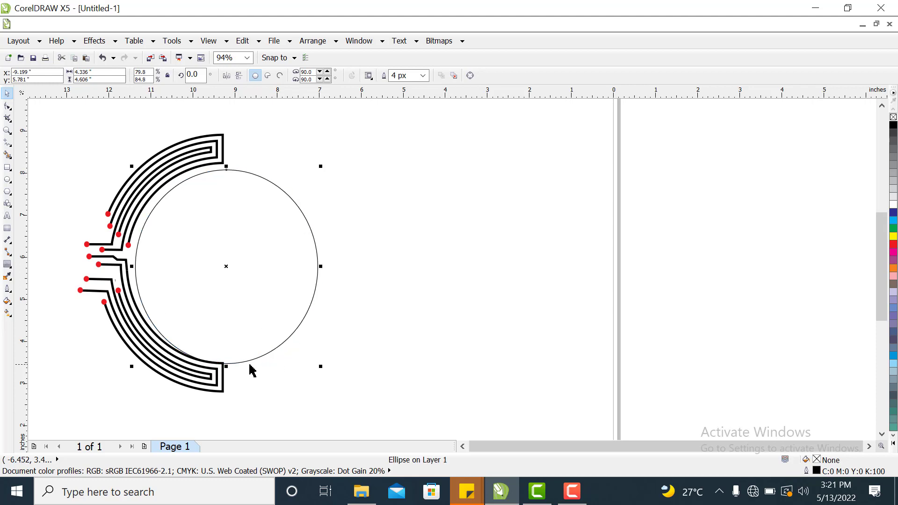
left_click_drag(226, 366, 227, 357)
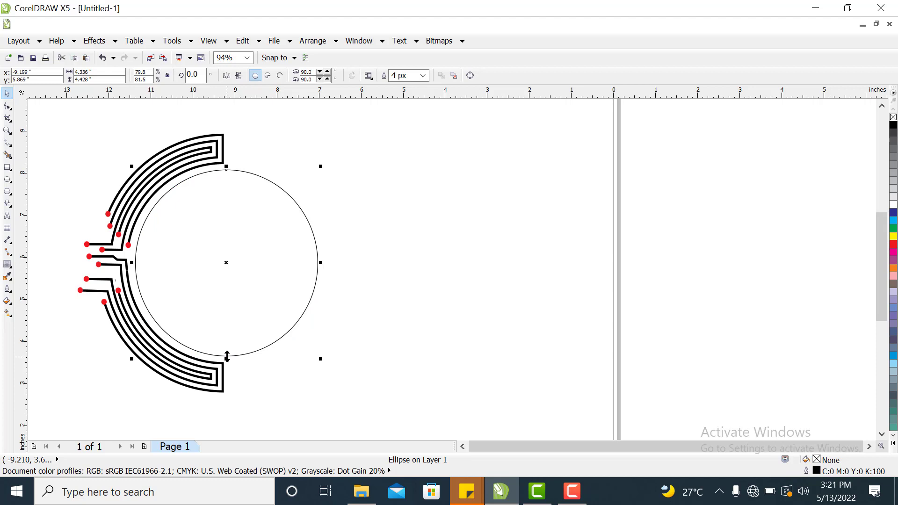
Select the inner circle and set its outline width to 16 px.
left_click(399, 294)
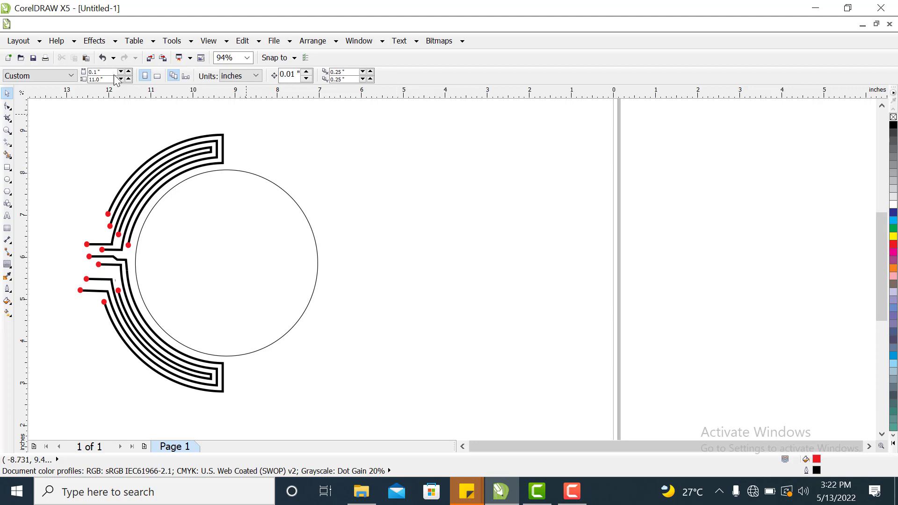
left_click(244, 174)
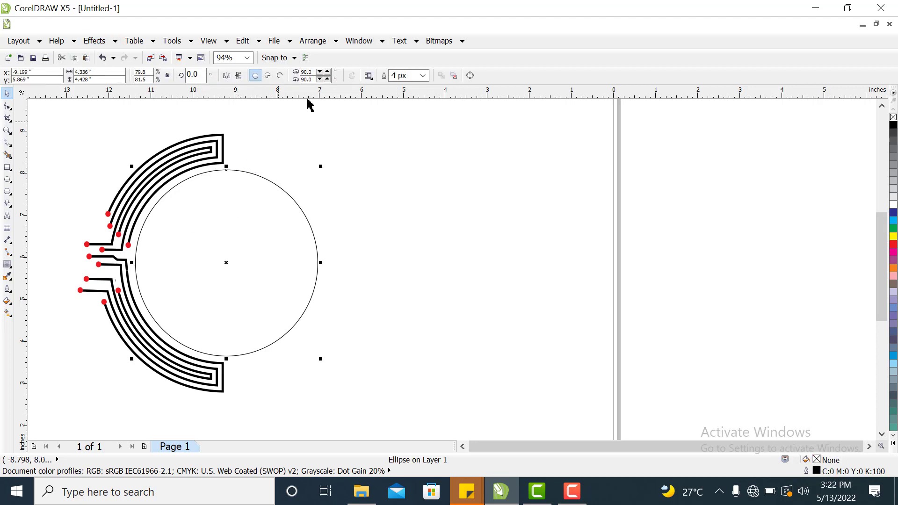
left_click(422, 75)
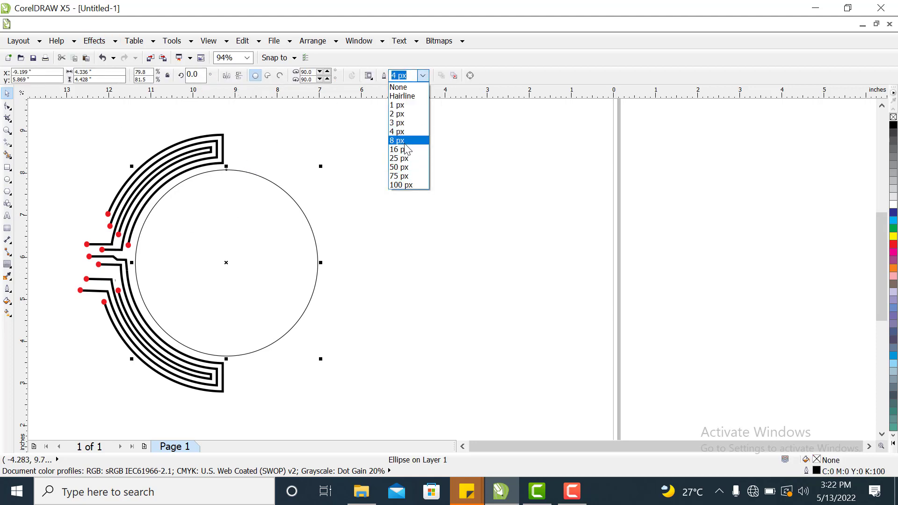
left_click(404, 141)
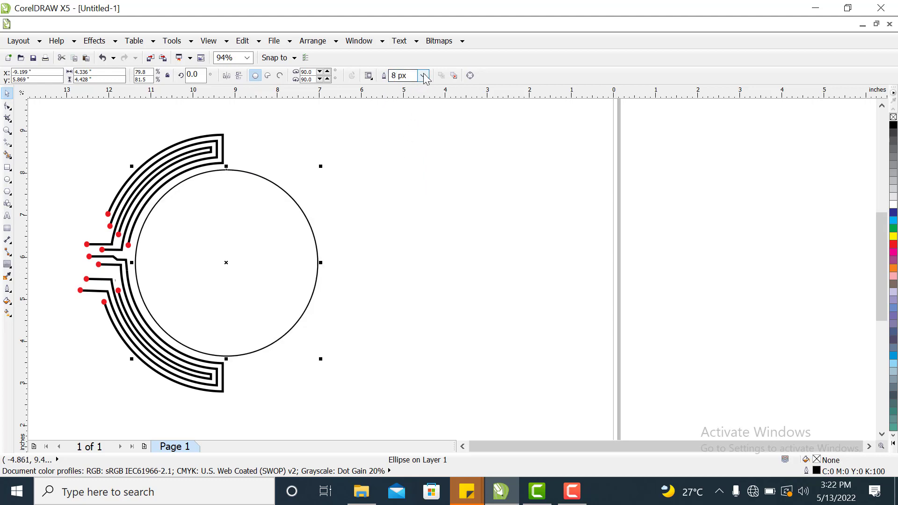
left_click(422, 75)
left_click(411, 150)
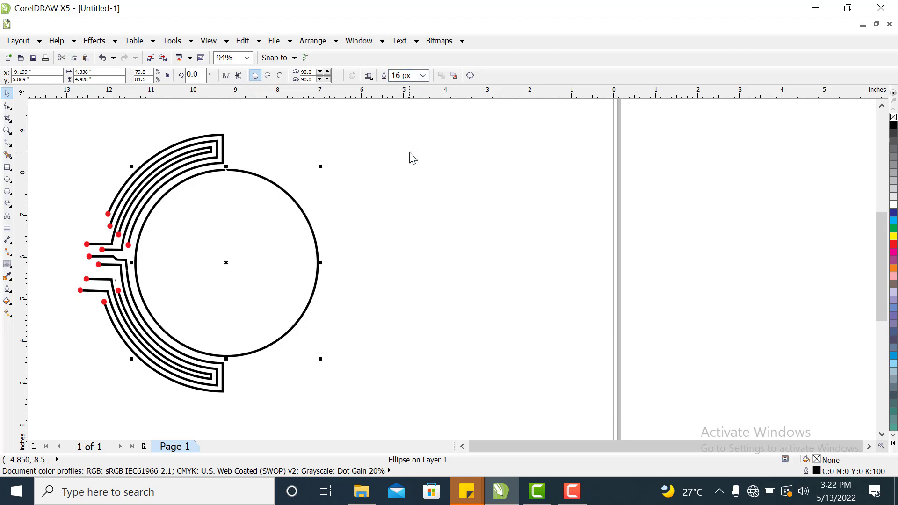
Draw a rectangle covering the right half of the circle and remove its fill.
left_click(387, 216)
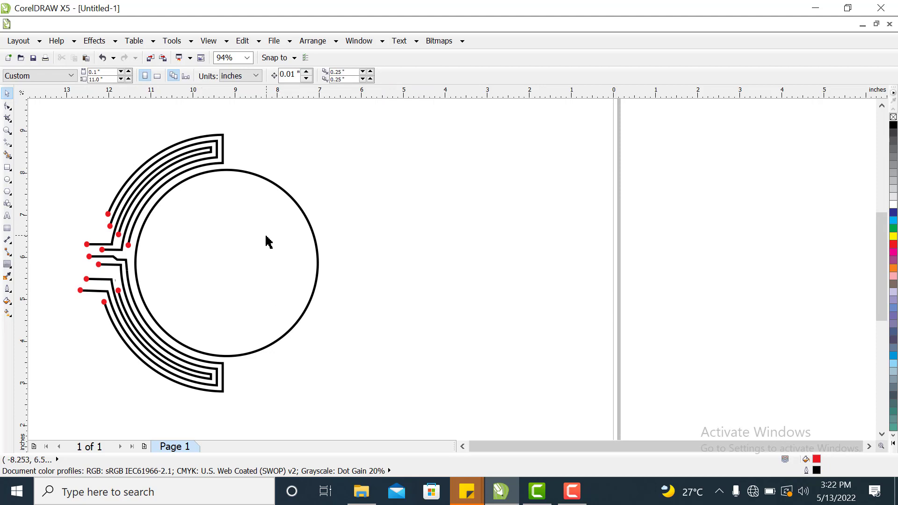
left_click(9, 169)
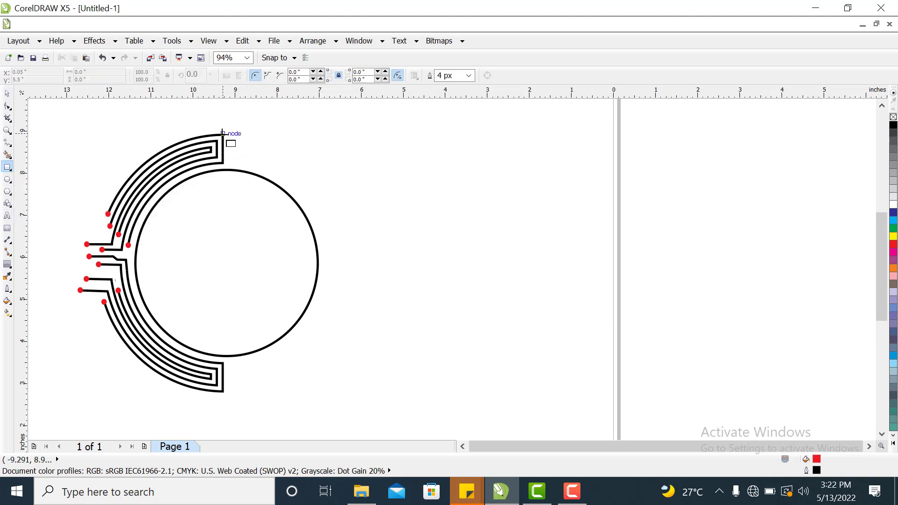
left_click_drag(223, 134, 349, 400)
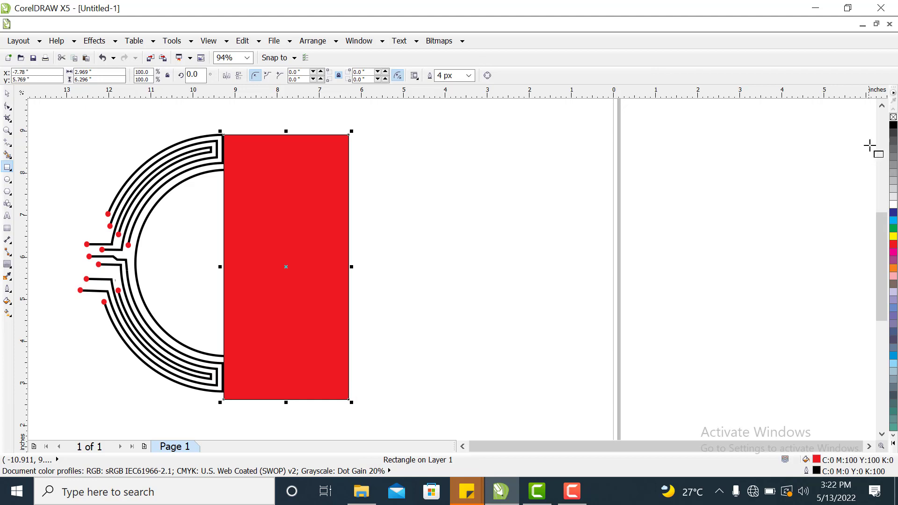
left_click(893, 117)
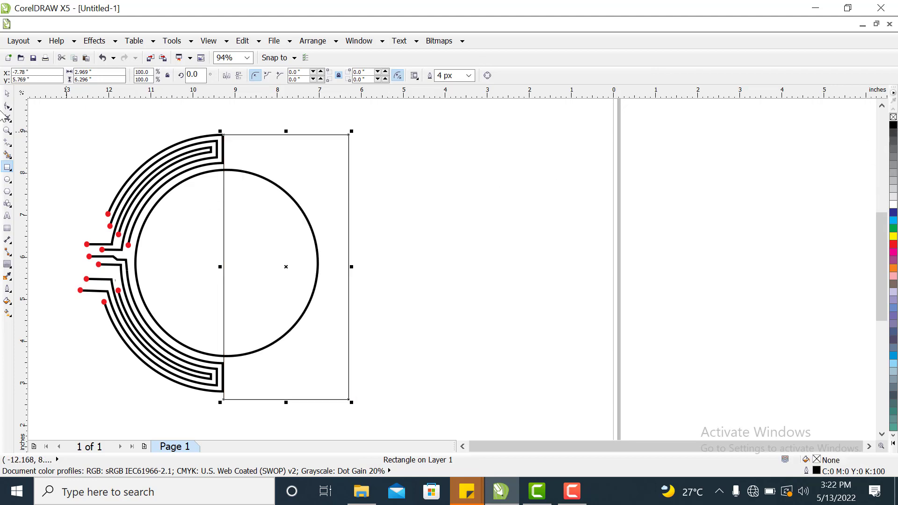
left_click(7, 93)
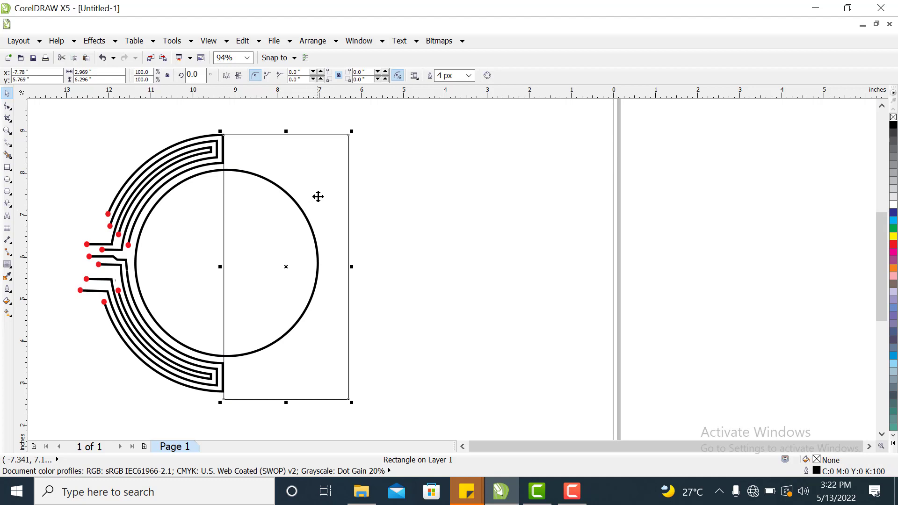
Select the rectangle together with the circle and trim away the circle's right half.
left_click(319, 168)
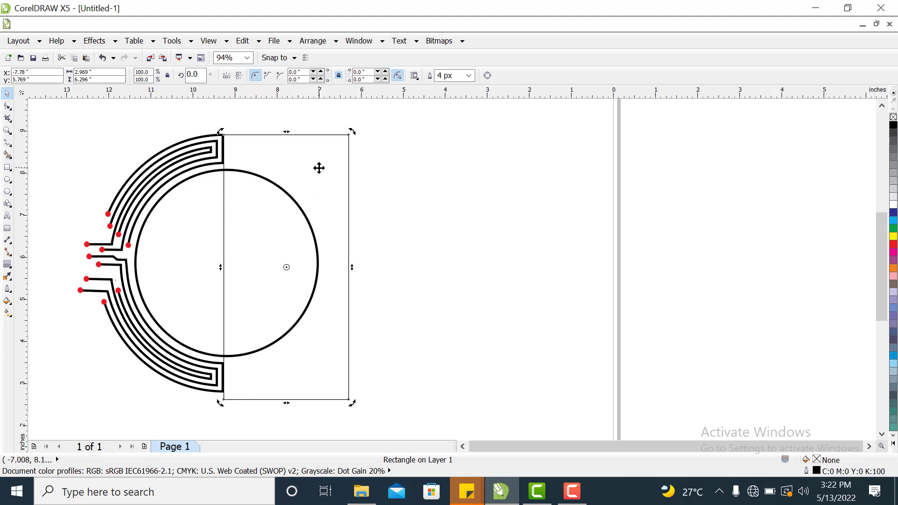
left_click(176, 189, "shift")
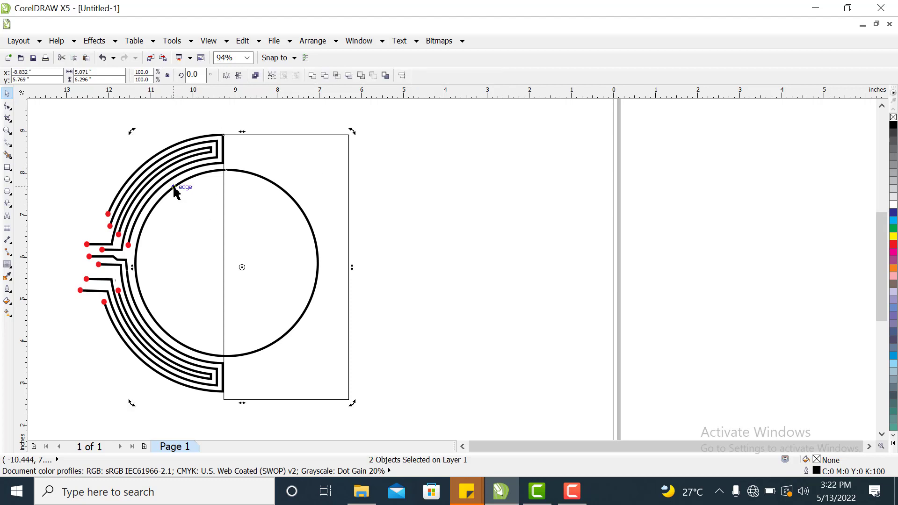
left_click(325, 75)
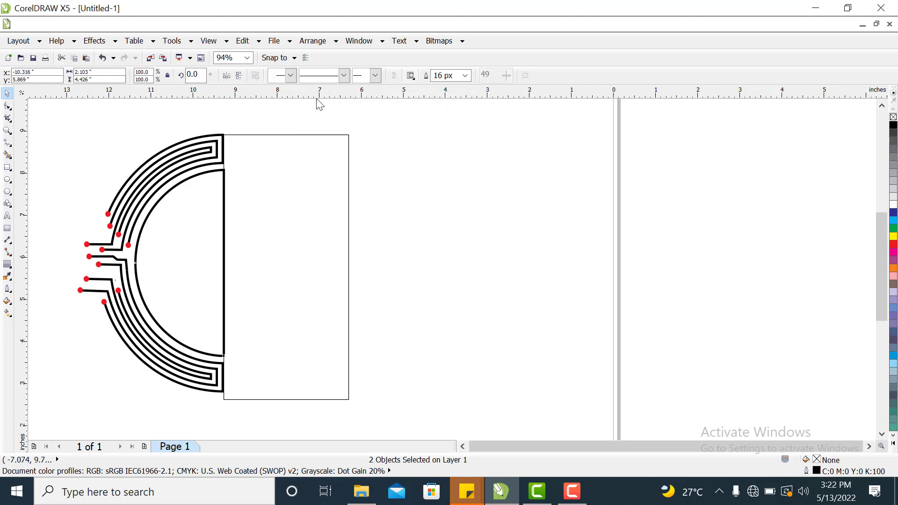
Move the rectangle off the logo and delete it.
left_click_drag(300, 200, 448, 244)
right_click(448, 245)
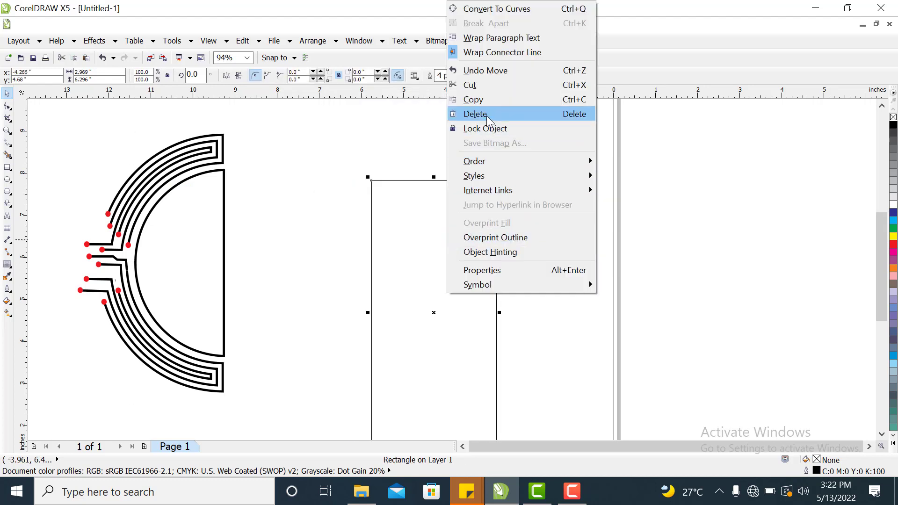
left_click(487, 116)
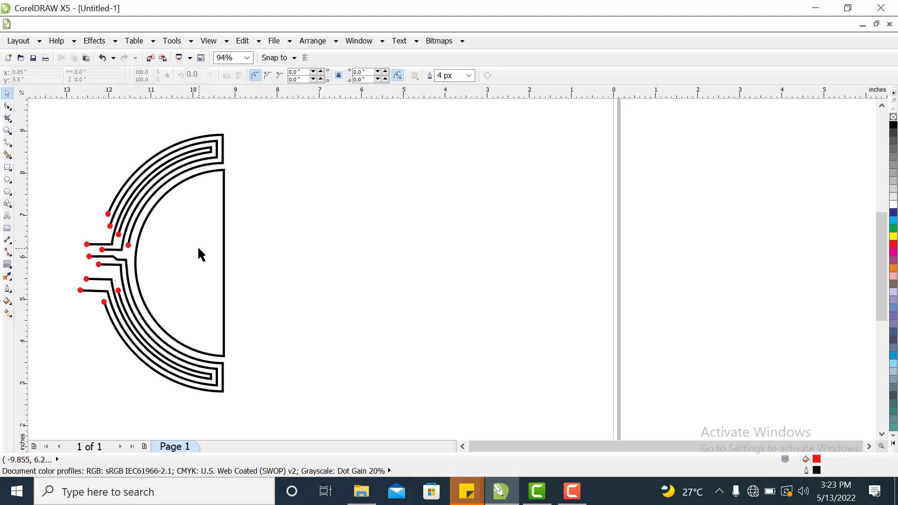
Move the half circle out of the arc and make a black-filled duplicate of it beside the arc.
left_click_drag(200, 254, 484, 256)
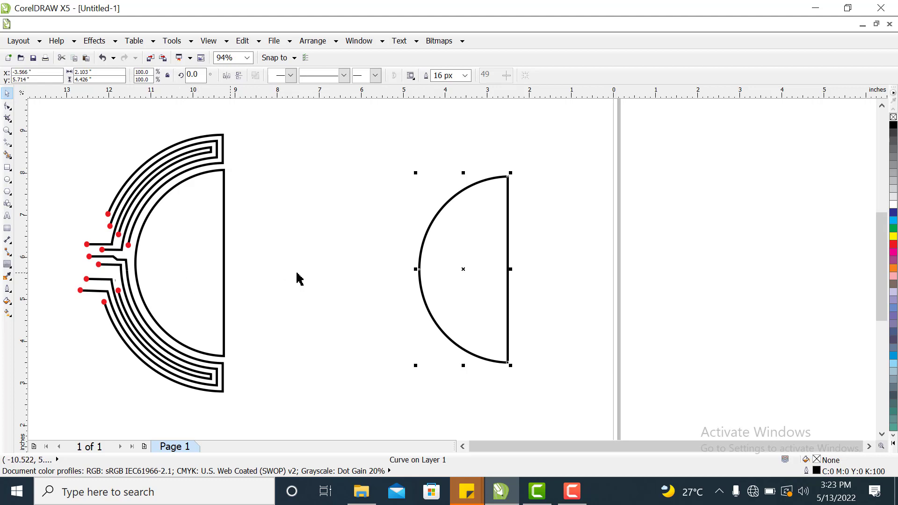
left_click_drag(477, 274, 407, 220)
left_click(893, 125)
left_click_drag(178, 276, 579, 273)
left_click_drag(434, 256, 306, 243)
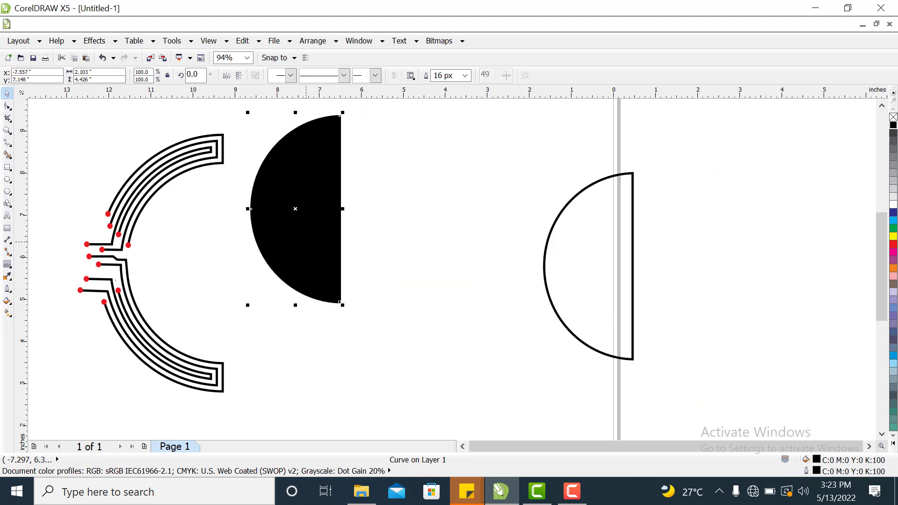
left_click_drag(567, 279, 500, 281)
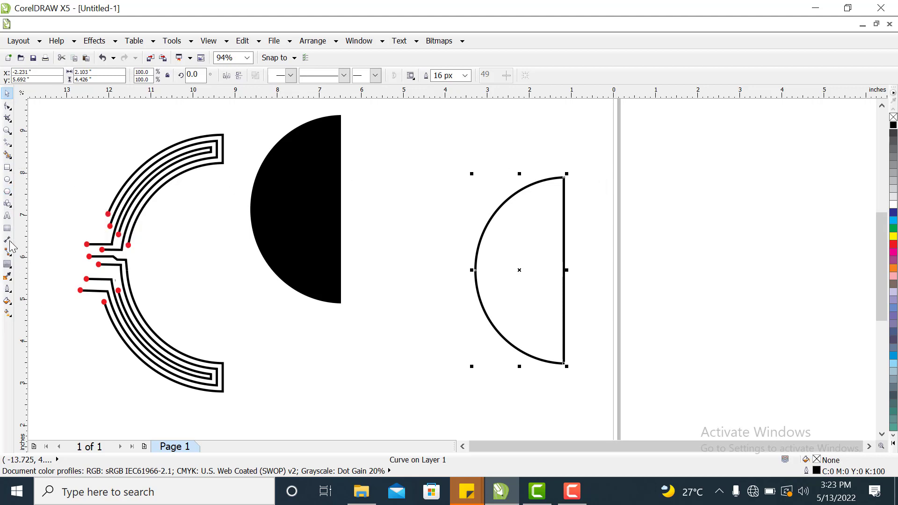
left_click(8, 203)
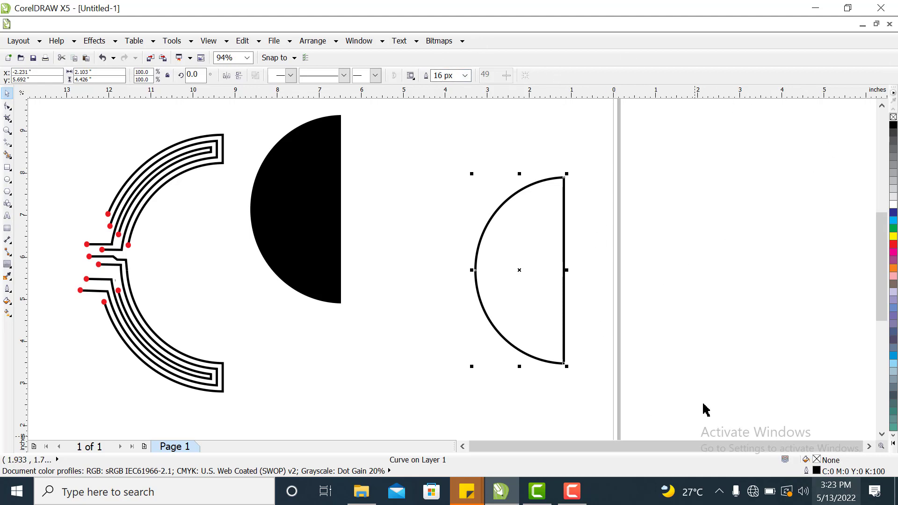
left_click(511, 302)
left_click(456, 196)
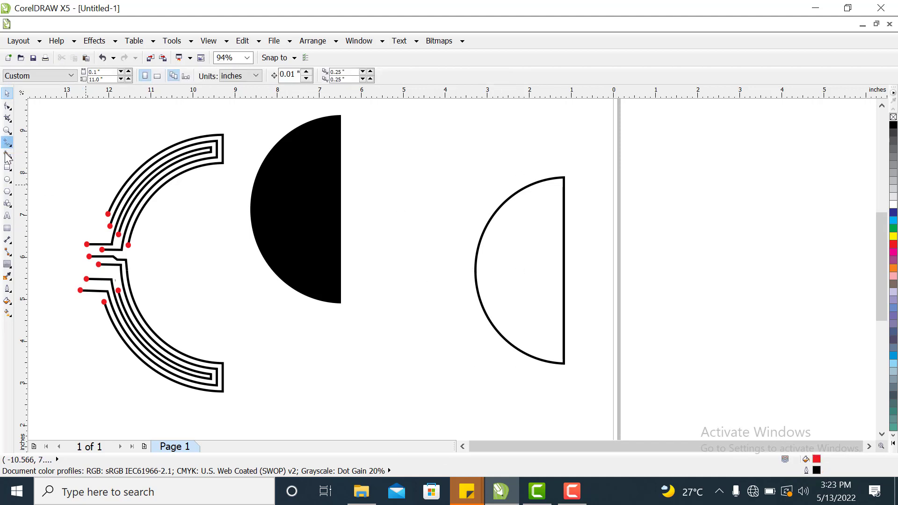
Draw a circle about 3 inches wide over the lower part of the half circle, remove its fill and set a 16 px outline.
left_click(7, 180)
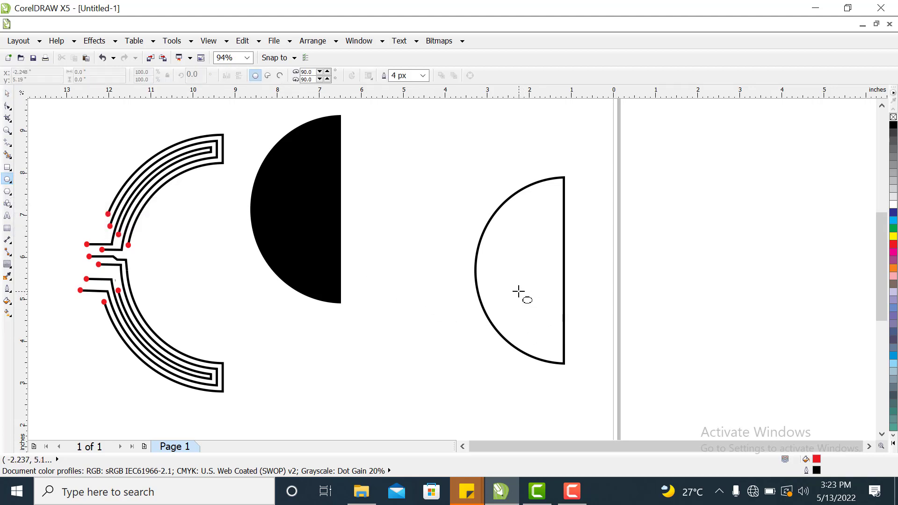
left_click_drag(519, 293, 643, 364)
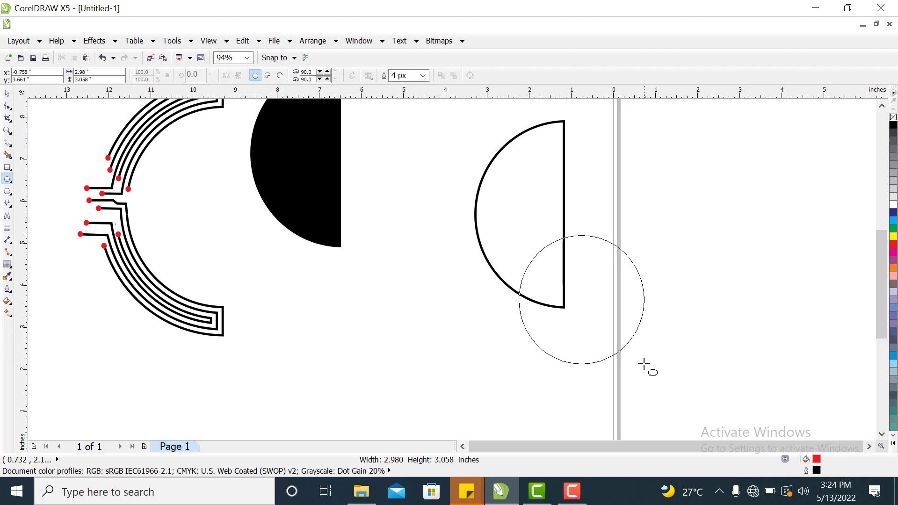
left_click_drag(643, 364, 644, 364)
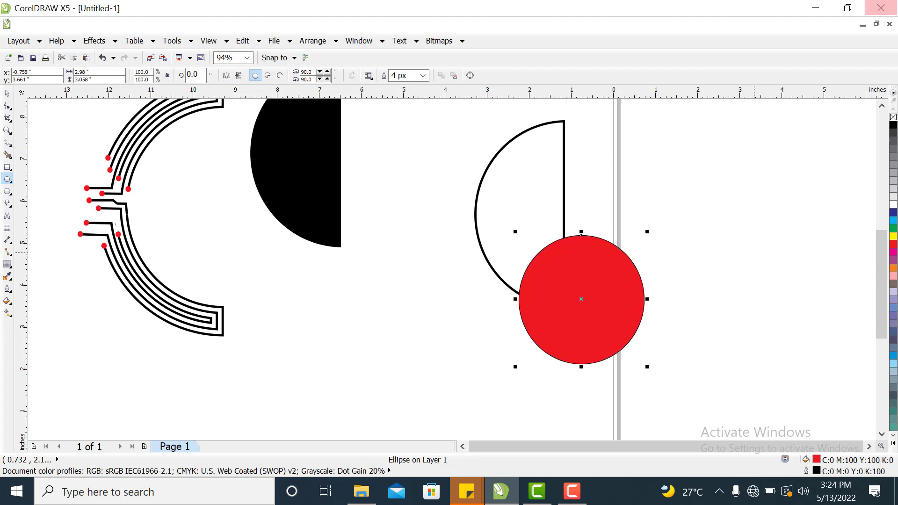
left_click(893, 117)
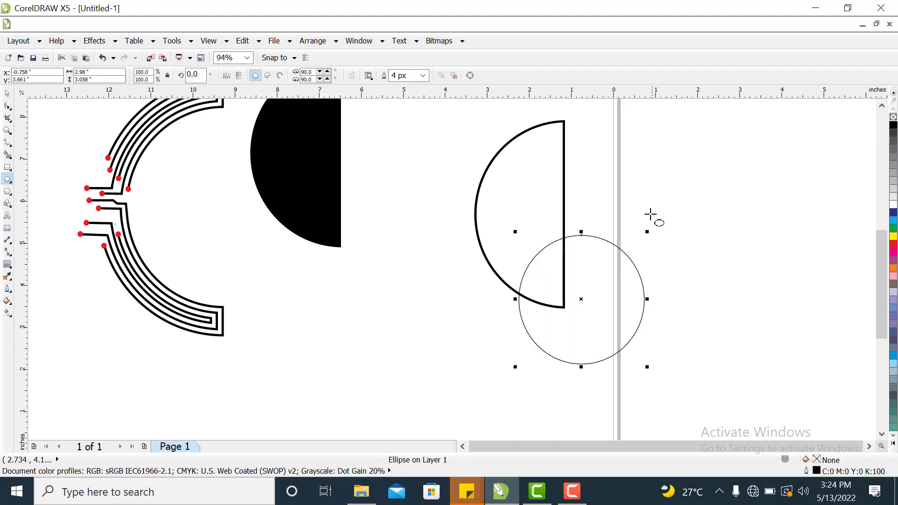
left_click(422, 76)
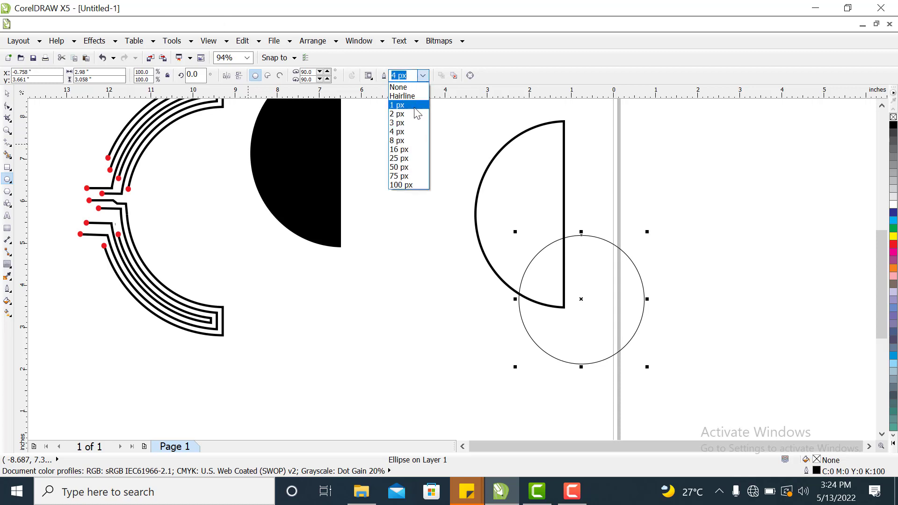
left_click(407, 150)
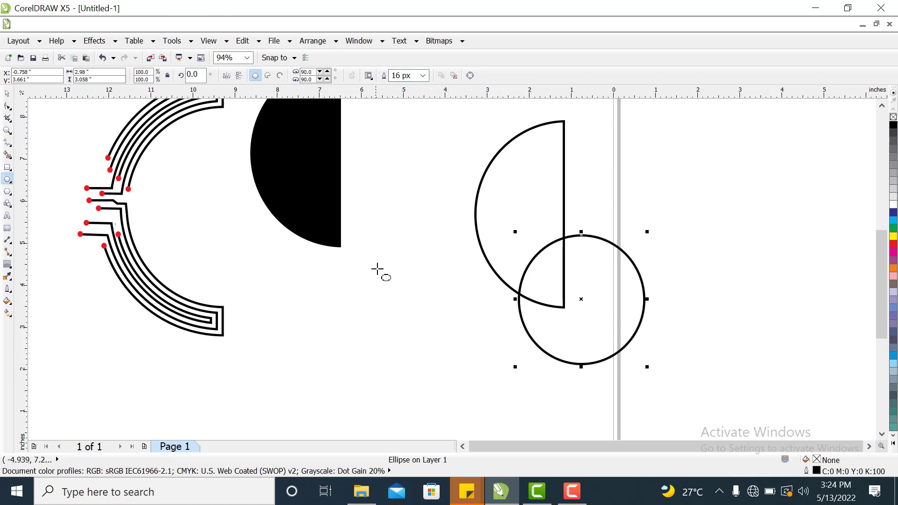
Duplicate the 16 px circle into two copies placed to its right.
left_click(7, 93)
left_click(582, 316)
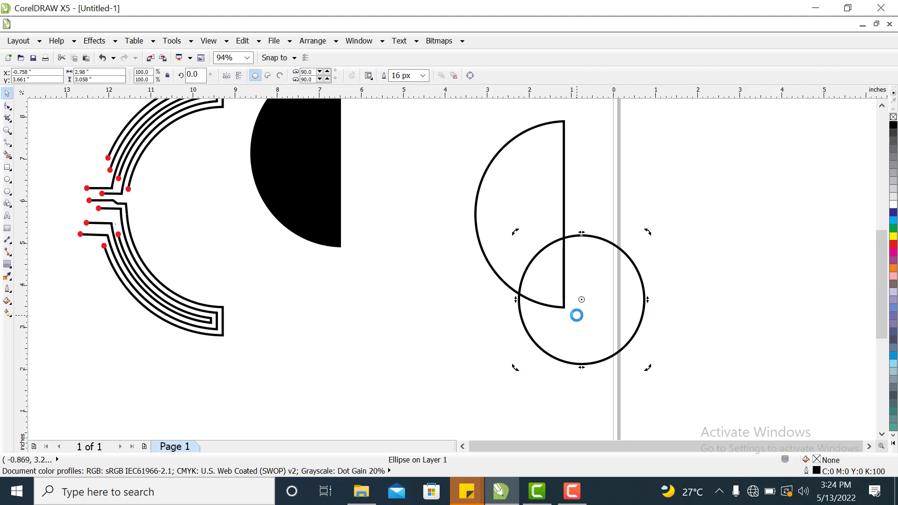
left_click_drag(576, 314, 739, 336)
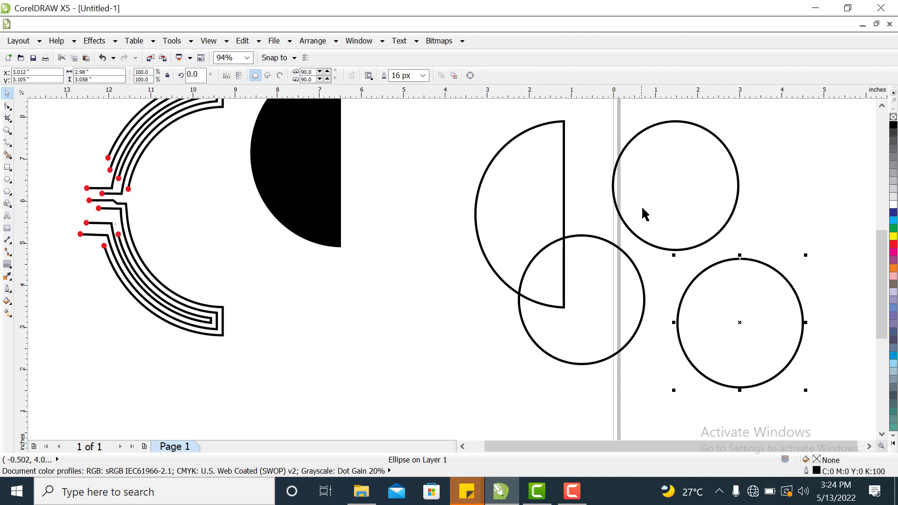
Move one circle copy so it overlaps the top of the outlined half circle.
left_click(641, 181)
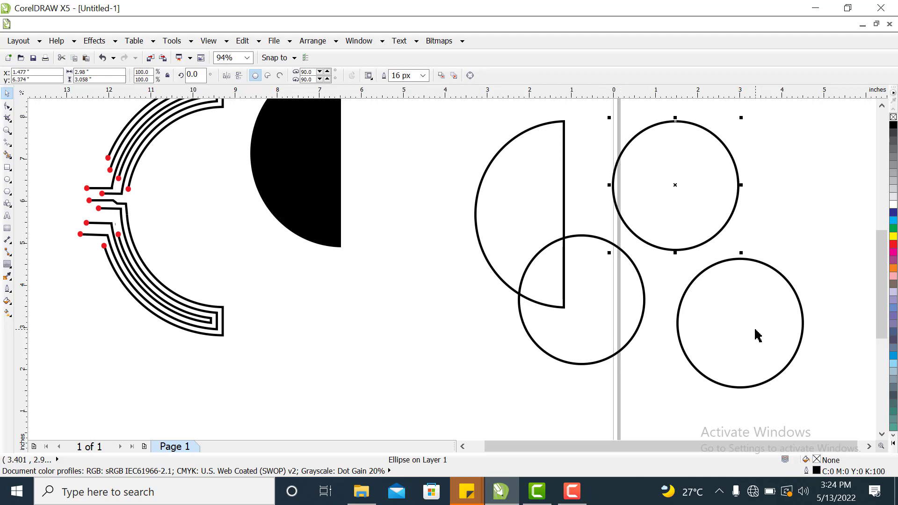
left_click_drag(757, 335, 776, 331)
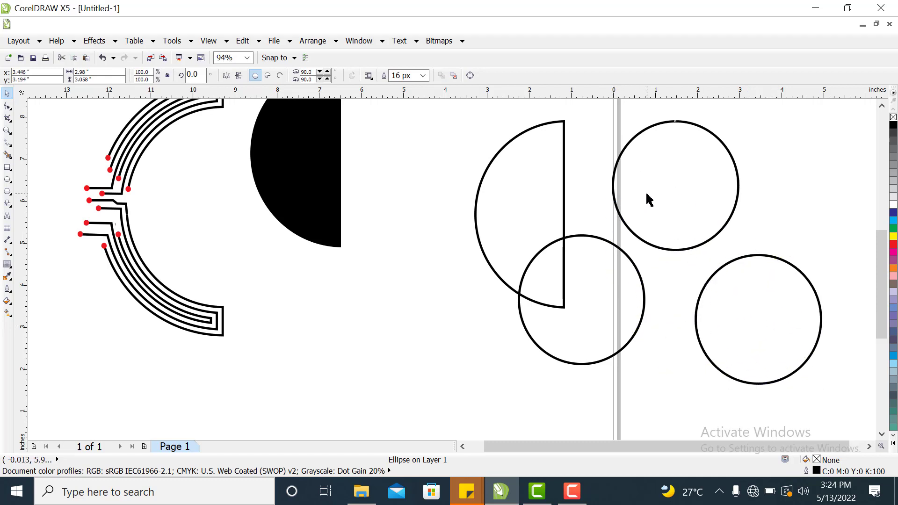
left_click_drag(649, 199, 531, 125)
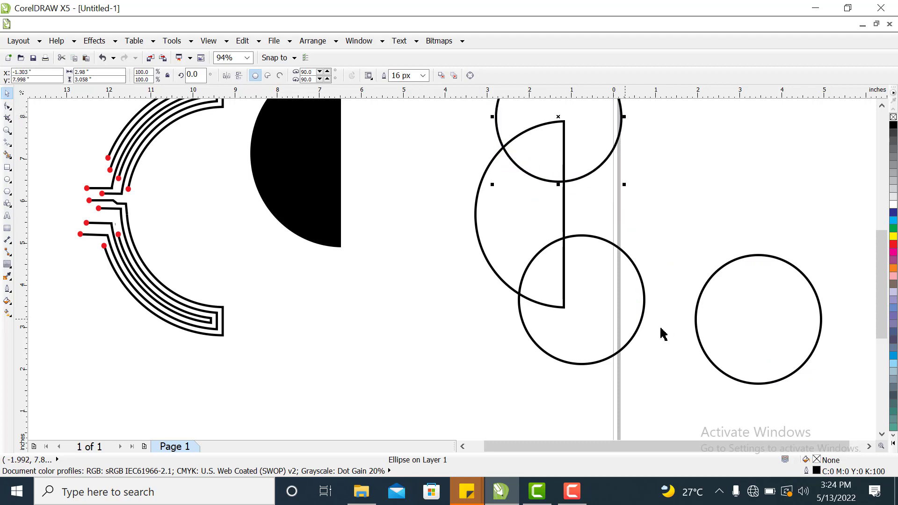
Move the other circle copy onto the half circle and stretch it vertically to about 4.47 inches tall.
left_click(751, 324)
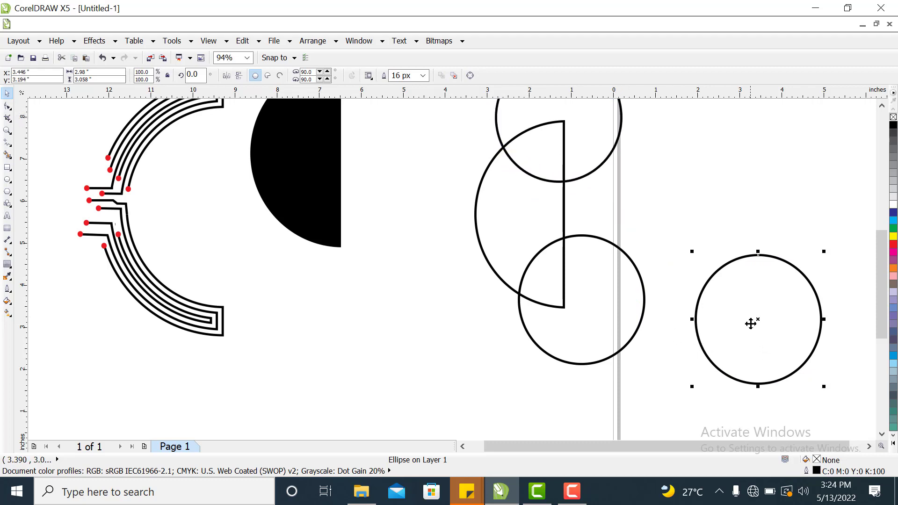
left_click_drag(738, 317, 558, 164)
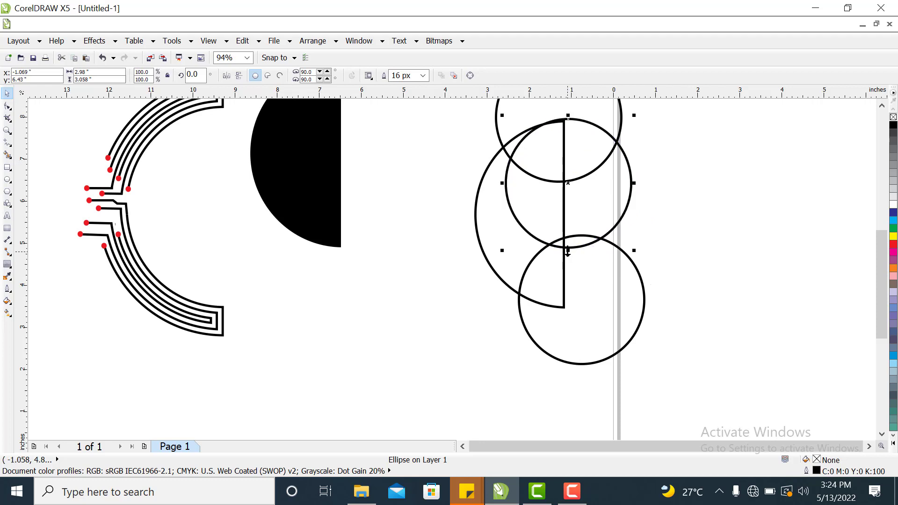
left_click_drag(566, 255, 578, 311)
left_click_drag(588, 212, 595, 208)
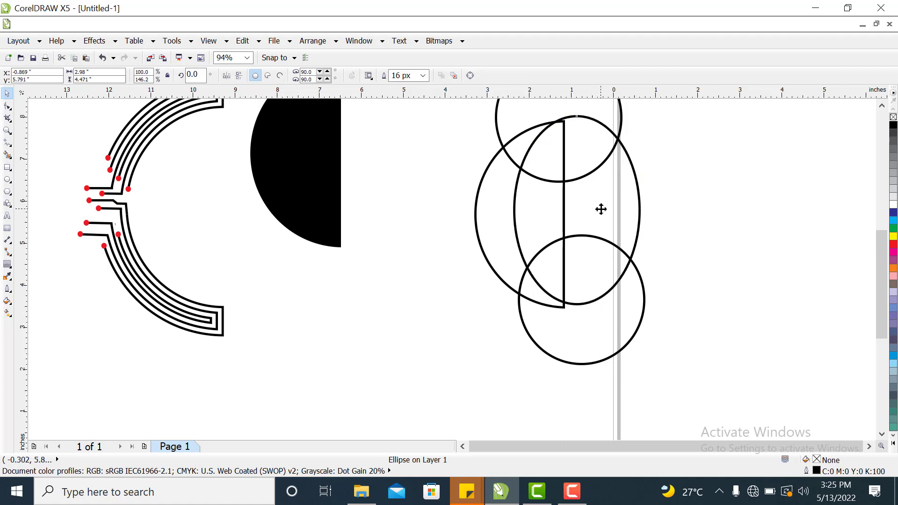
mouse_move(602, 209)
left_mouse_down()
mouse_move(604, 227)
mouse_move(600, 212)
left_mouse_up()
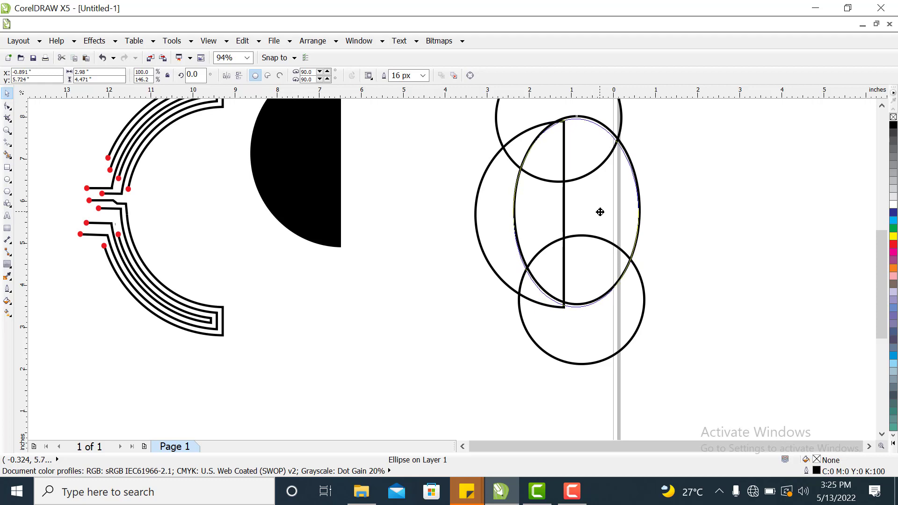
Stretch the tall ellipse to about 4.57 inches high and nudge it slightly to the right.
left_click_drag(600, 212, 599, 212)
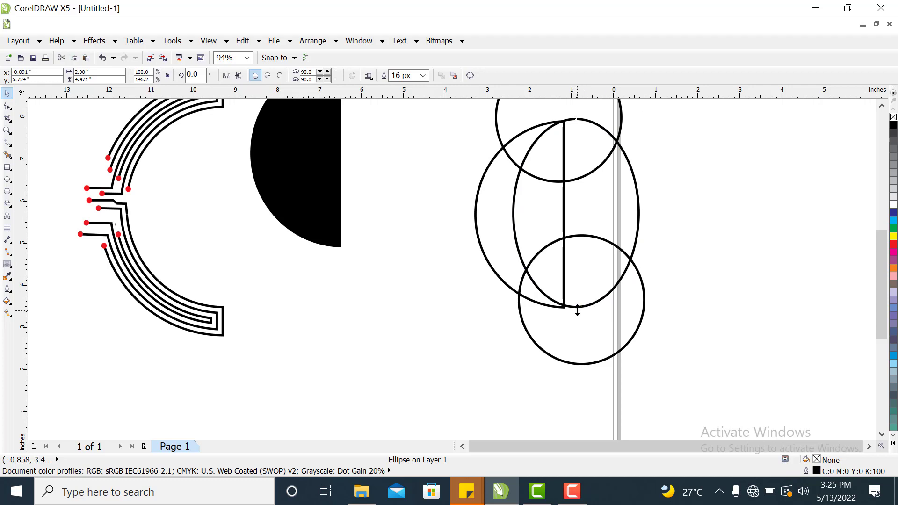
left_click_drag(576, 309, 580, 315)
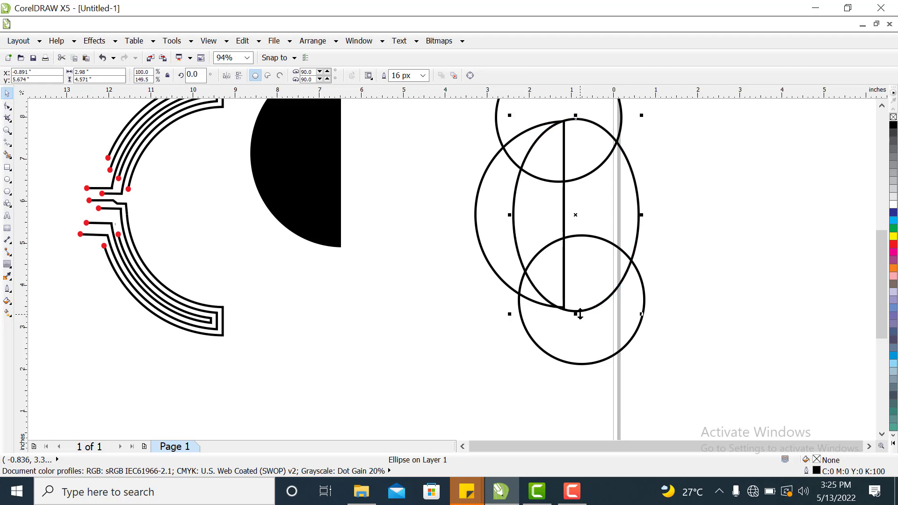
left_click(566, 289)
key("Right")
key("Right")
key("Right")
key("Right")
key("Right")
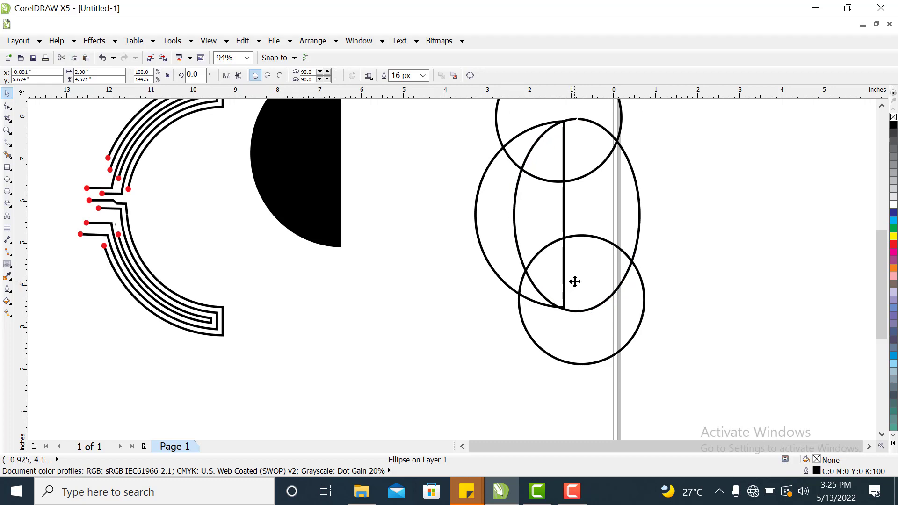
key("Right")
key("Right")
key("Right")
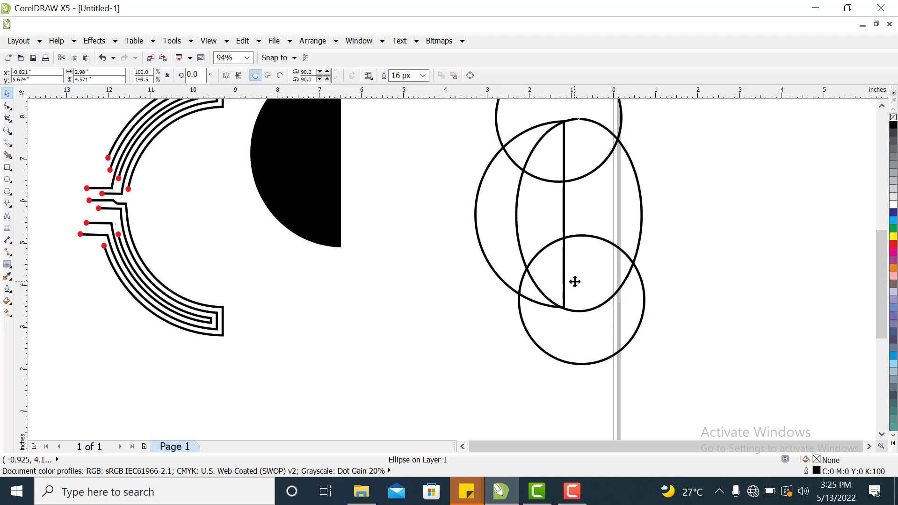
key("Right")
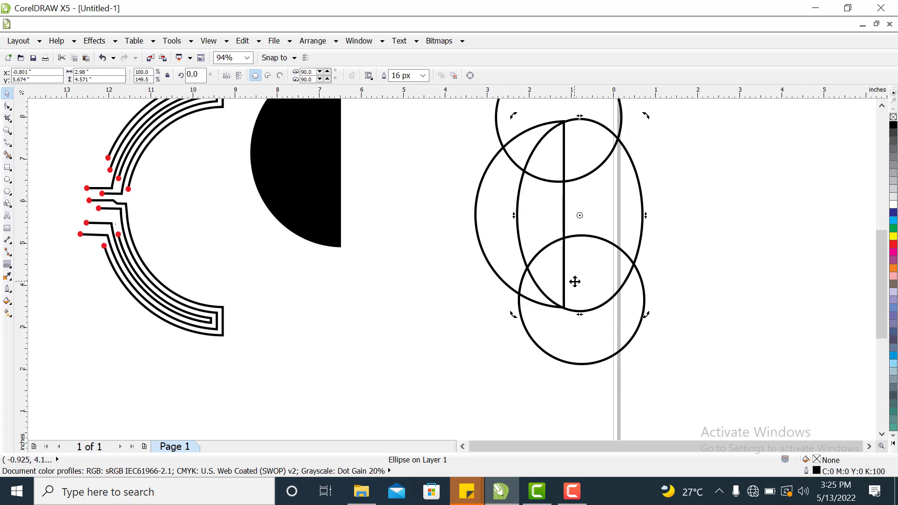
left_click(721, 243)
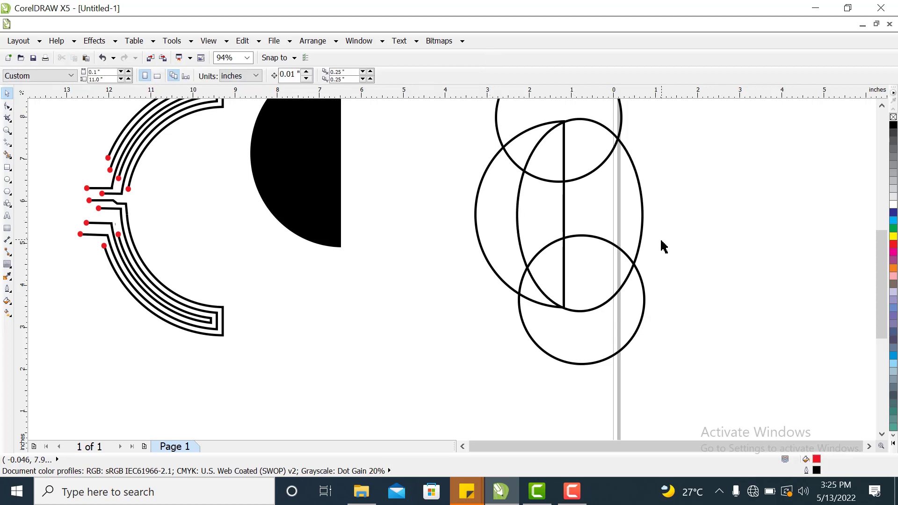
Select the top circle together with the large left circle and trim the large circle with it.
left_click(511, 162)
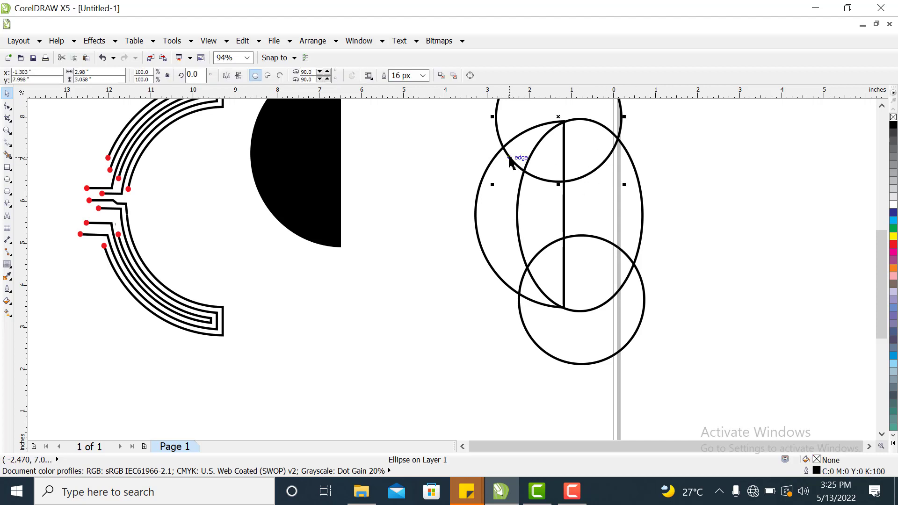
left_click(479, 192, "shift")
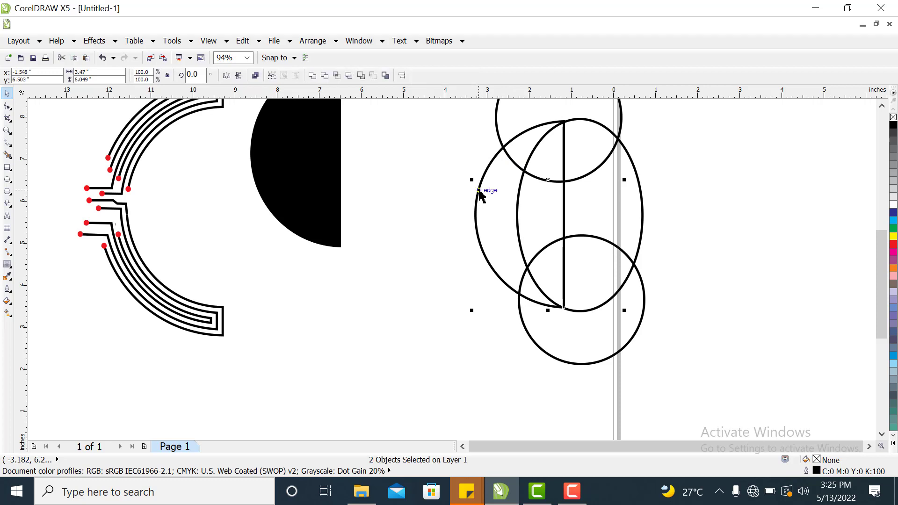
left_click(337, 76)
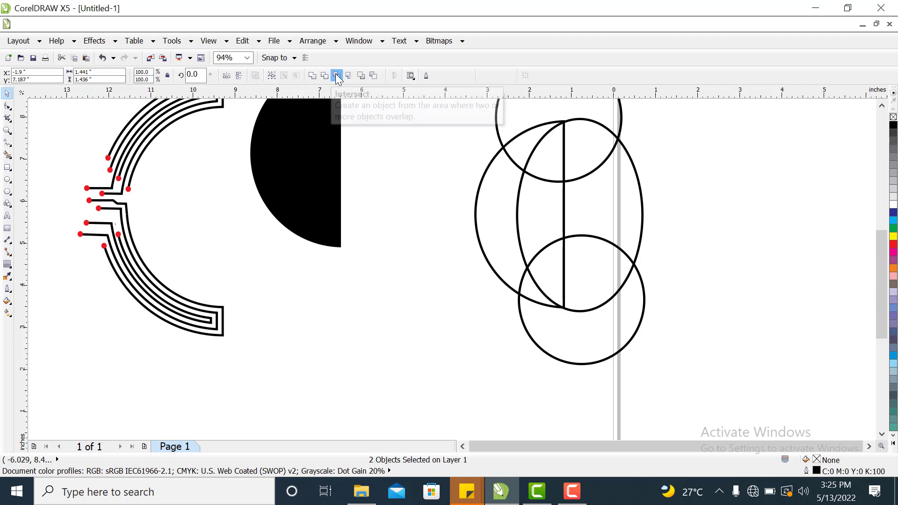
left_click(710, 190)
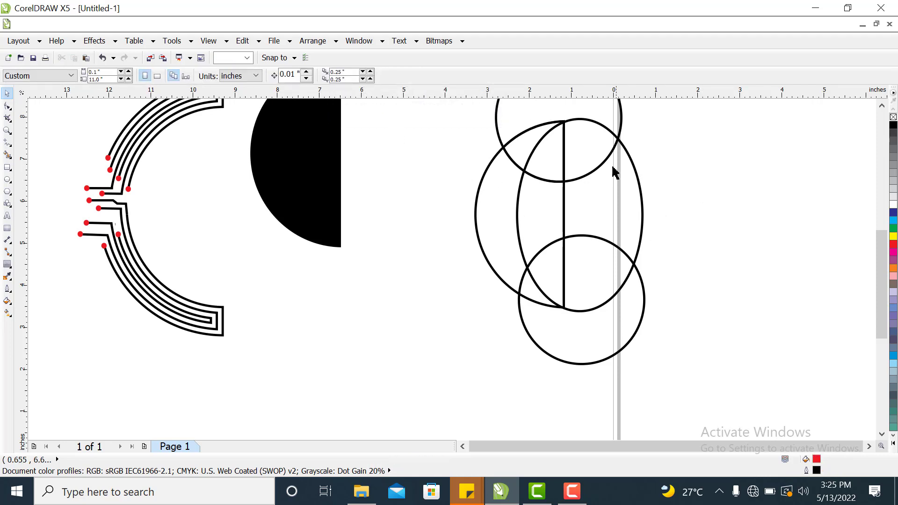
Move the top trimming circle away from the shapes and delete it.
left_click(622, 122)
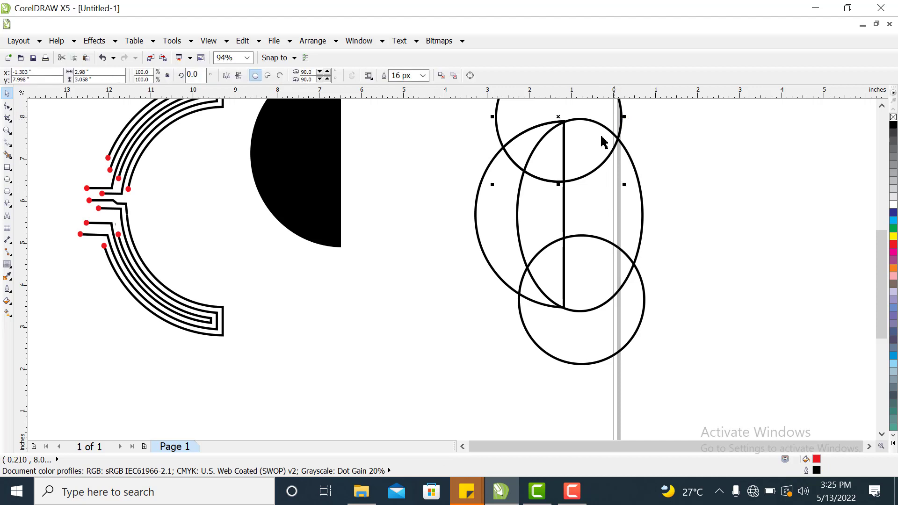
left_click_drag(617, 117, 781, 170)
left_click(720, 192)
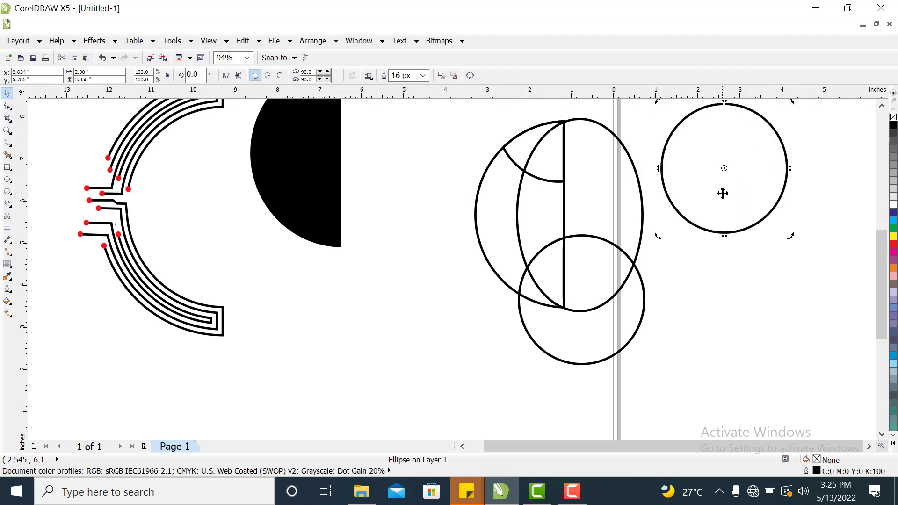
right_click(724, 198)
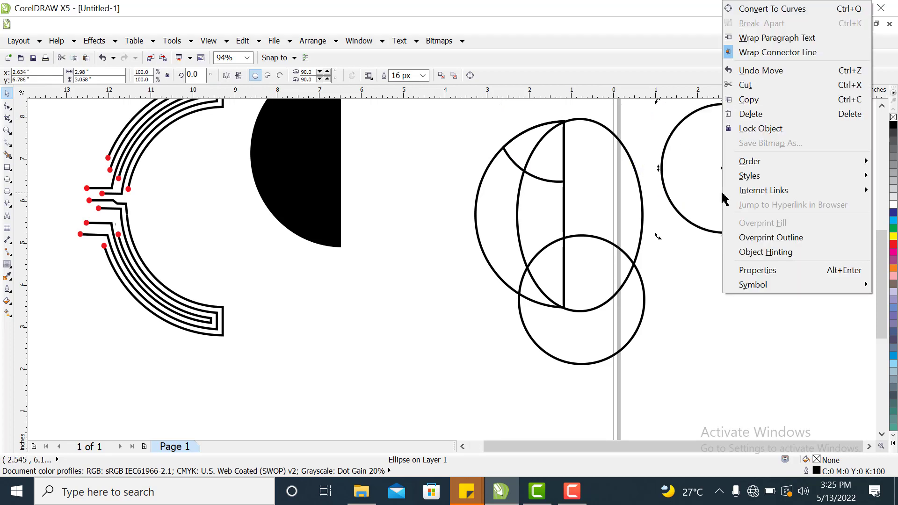
left_click(748, 114)
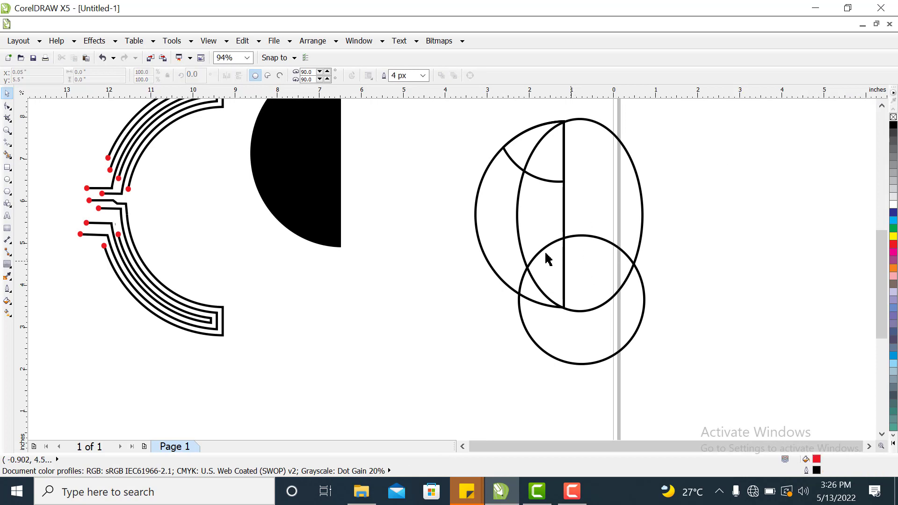
left_click(577, 122)
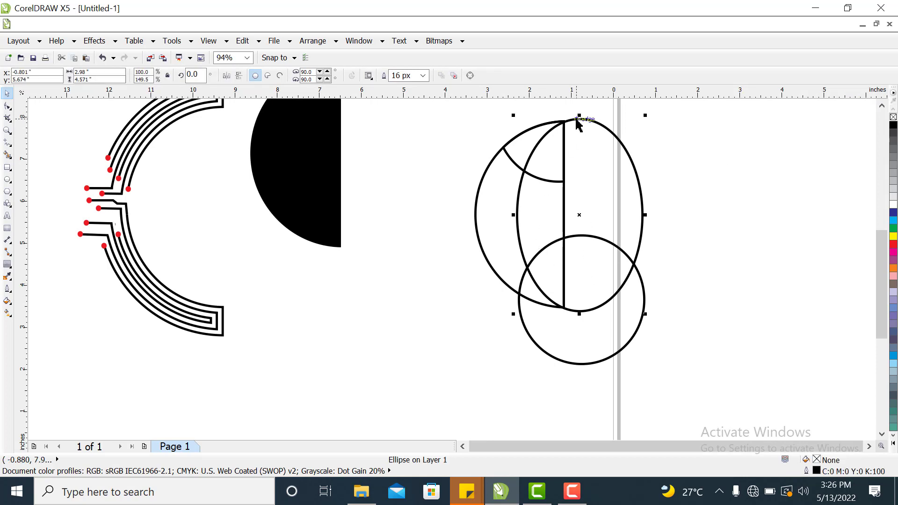
left_click(747, 181)
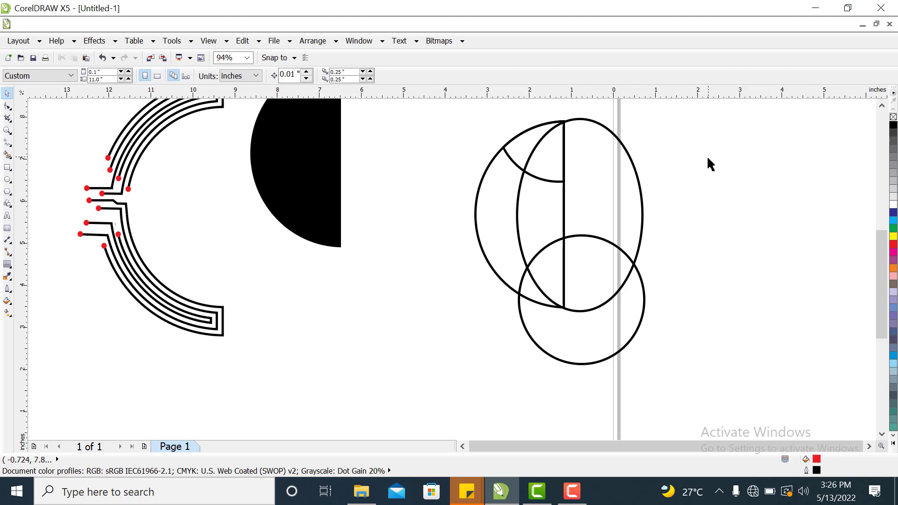
Intersect the tall ellipse with the large left half circle.
left_click(610, 134)
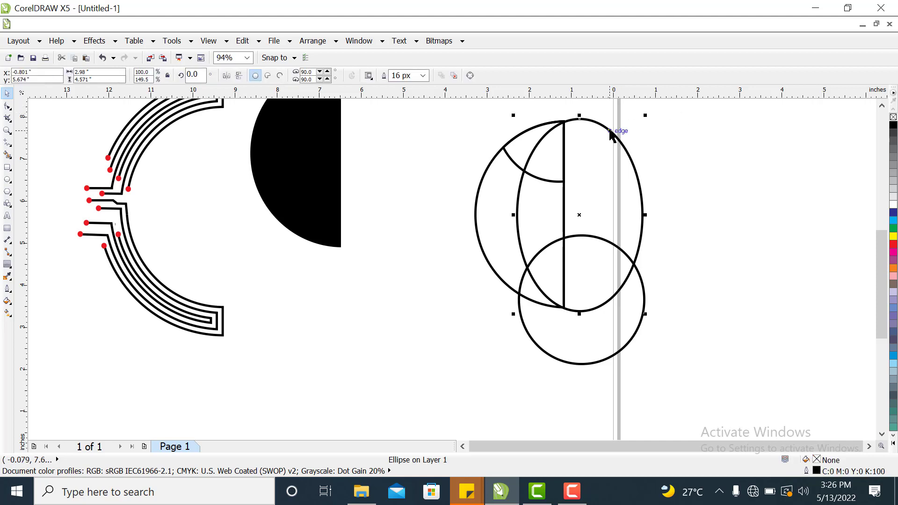
left_click(477, 197, "shift")
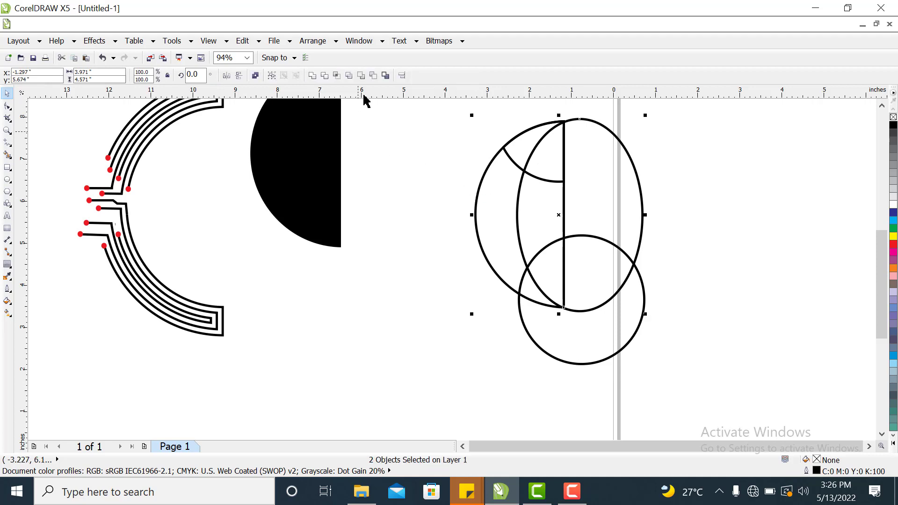
left_click(337, 76)
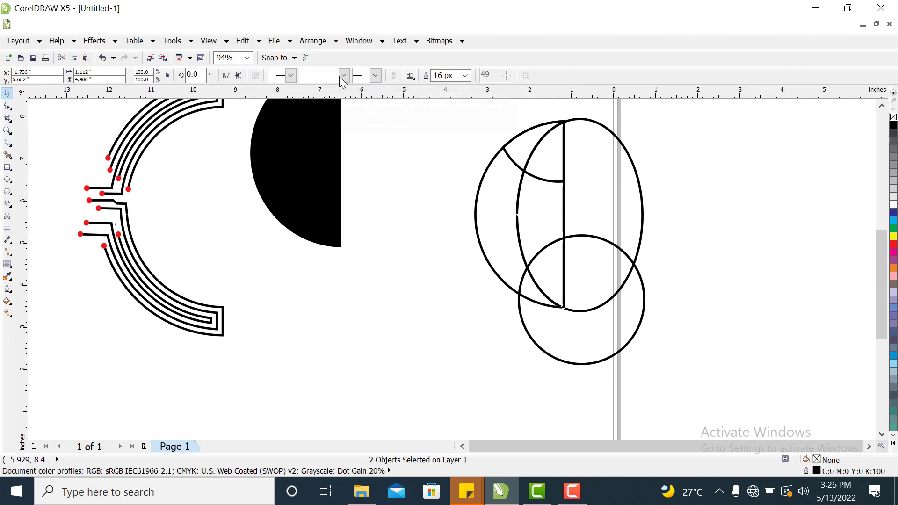
Delete the tall ellipse.
left_click(644, 202)
right_click(642, 200)
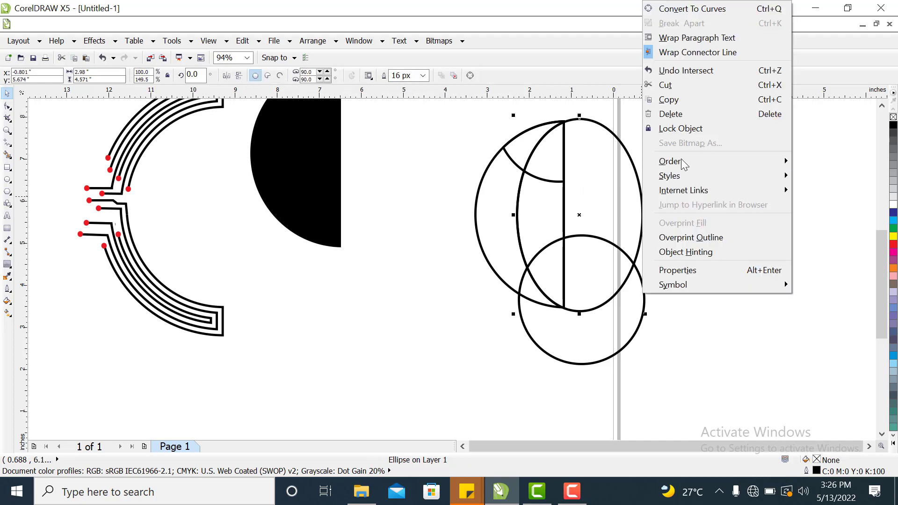
left_click(682, 115)
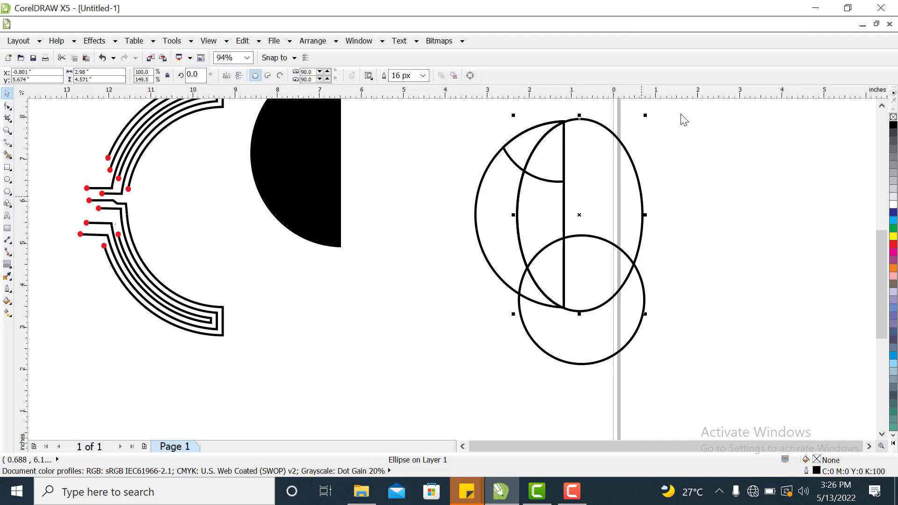
Intersect the lower circle with the large half circle.
left_click(625, 346)
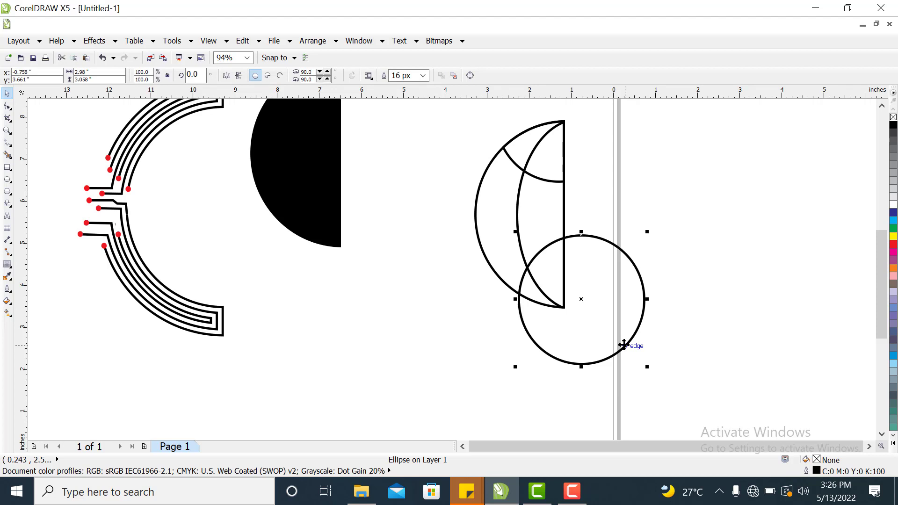
left_click(479, 229, "shift")
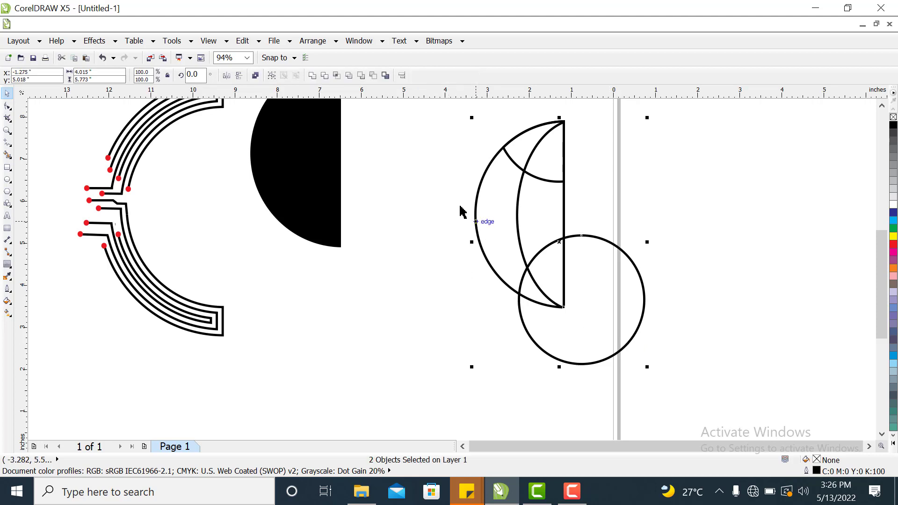
left_click(336, 76)
Move the lower circle away from the shapes and delete it.
left_click_drag(671, 360, 729, 309)
right_click(729, 308)
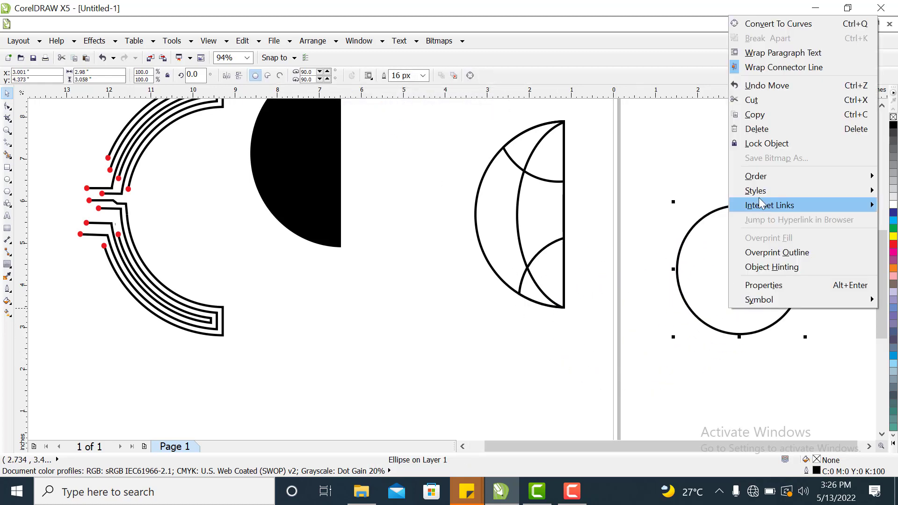
left_click(744, 129)
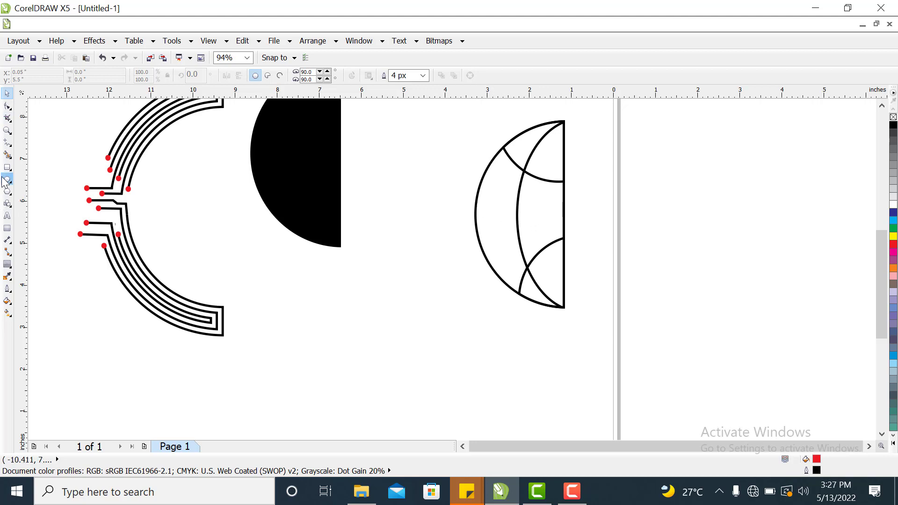
Draw a horizontal line about 2.1 inches long across the middle of the half circle with a 16 px outline.
left_click(8, 142)
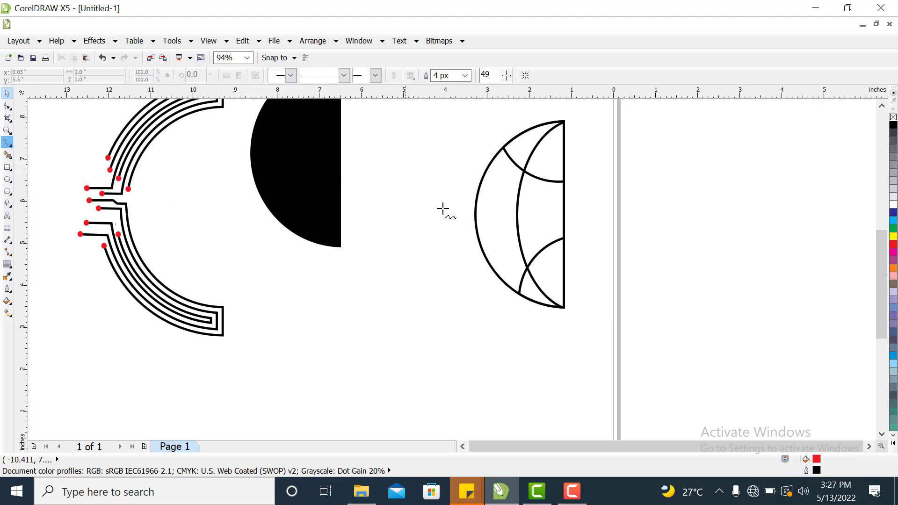
left_click(475, 211)
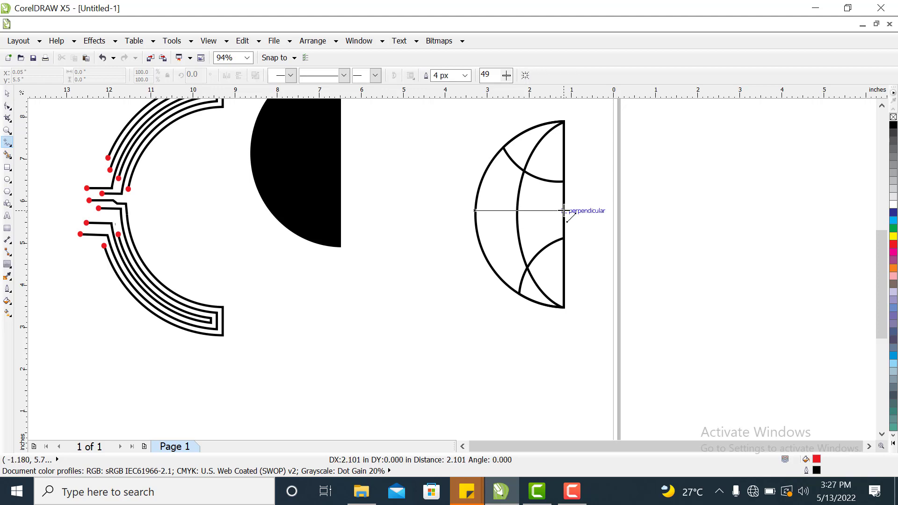
left_click(565, 210)
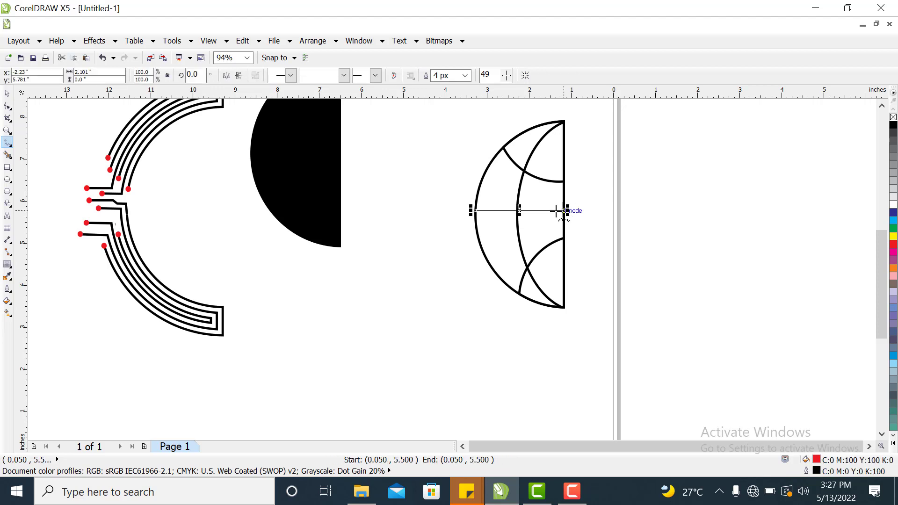
left_click(465, 76)
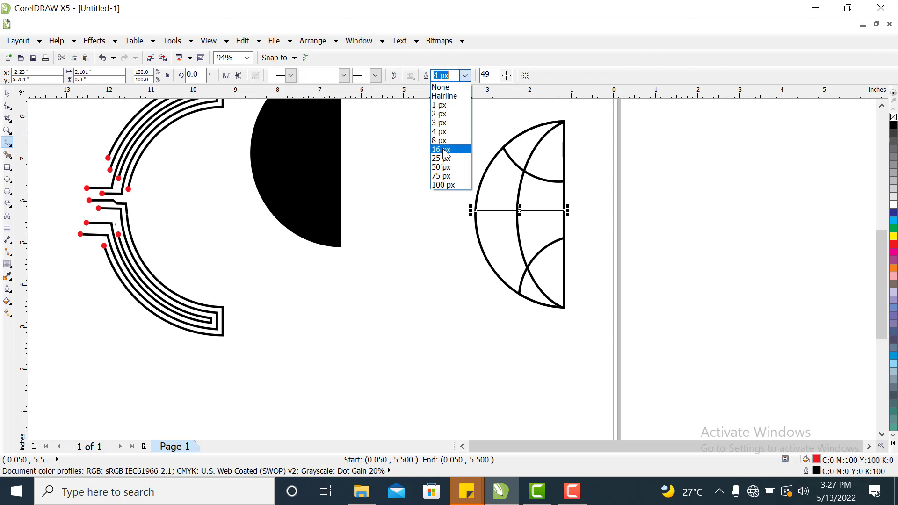
left_click(445, 149)
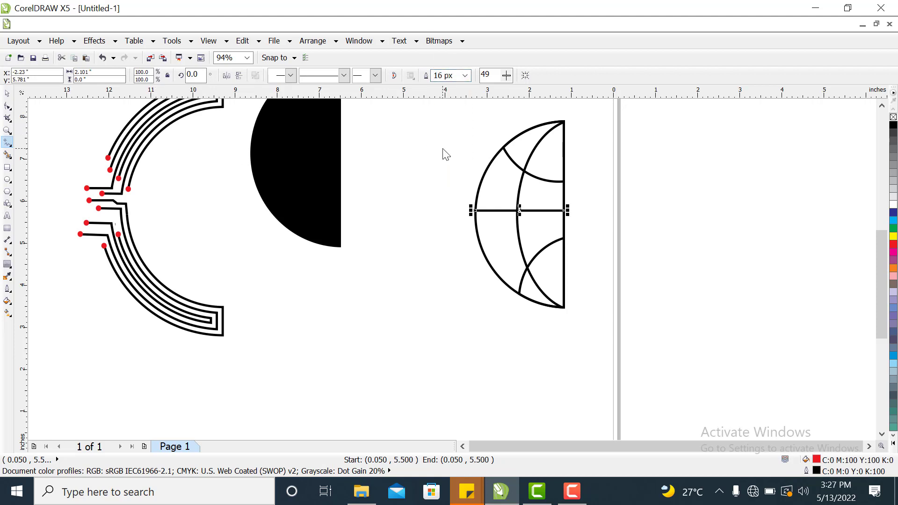
Group the horizontal line with the half circle.
left_click(7, 93)
left_click(336, 300)
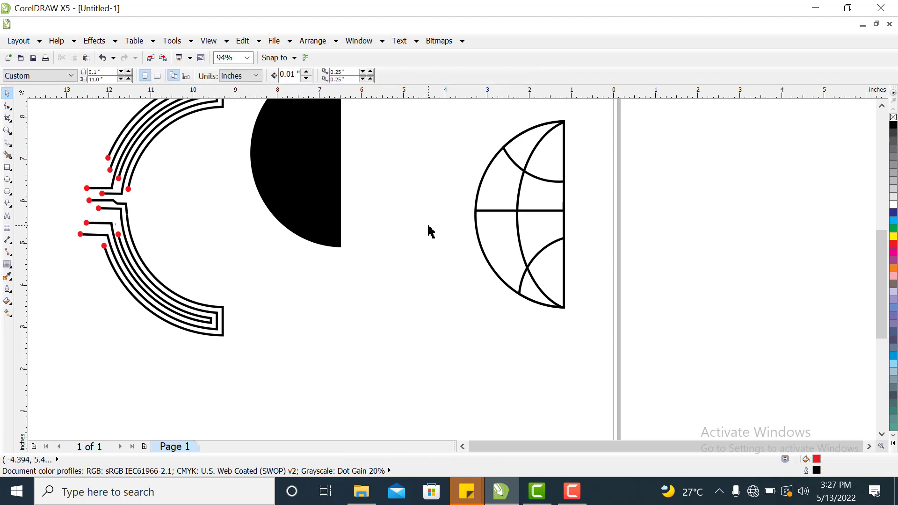
left_click(498, 210)
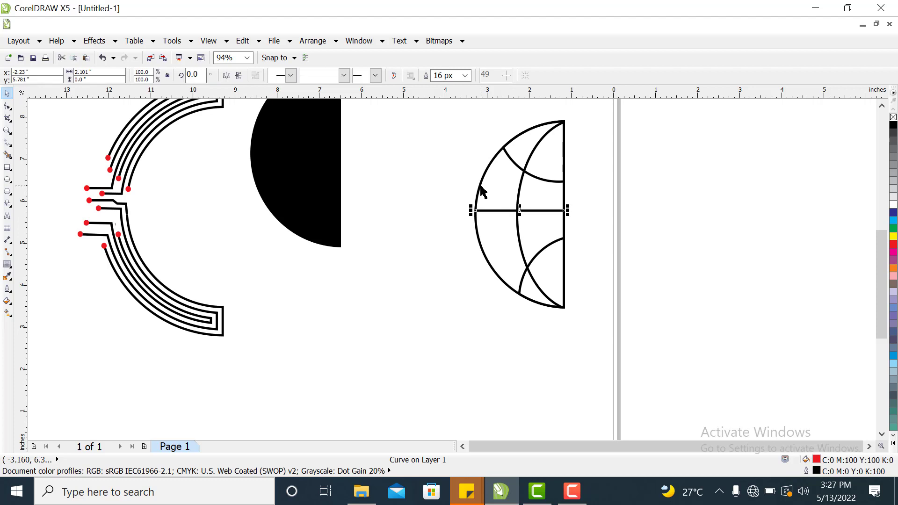
left_click(482, 192, "shift")
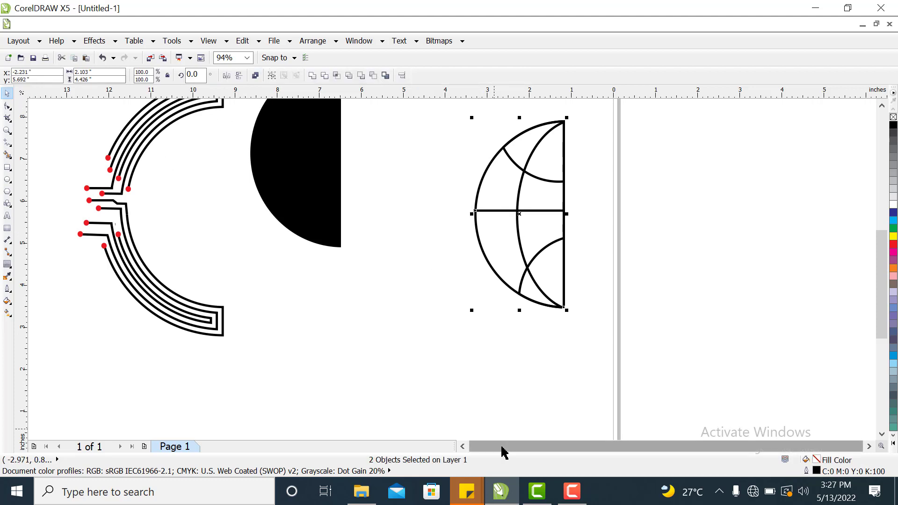
key("ctrl+g")
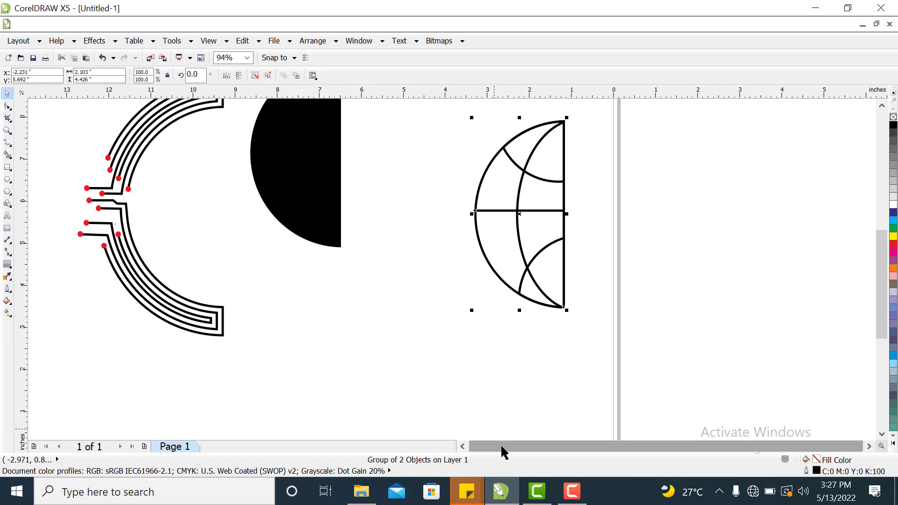
left_click(749, 363)
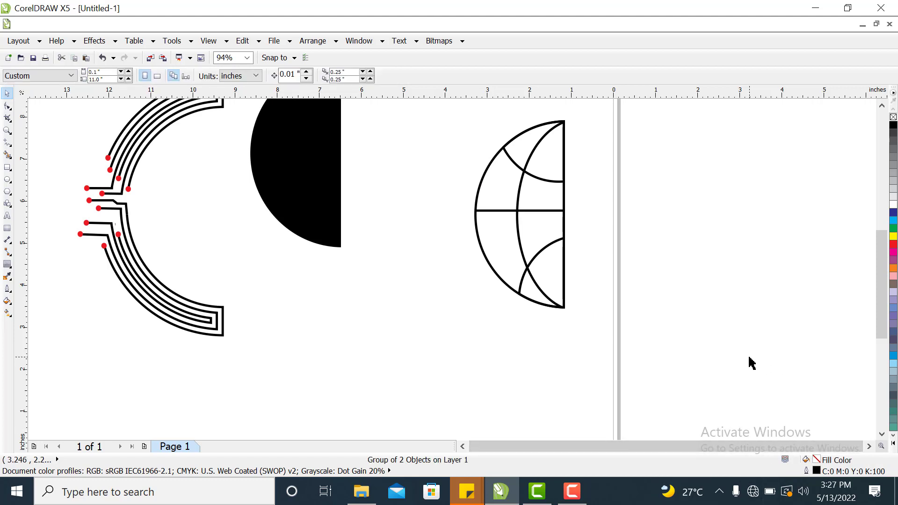
left_click(540, 181)
left_click_drag(539, 178, 480, 192)
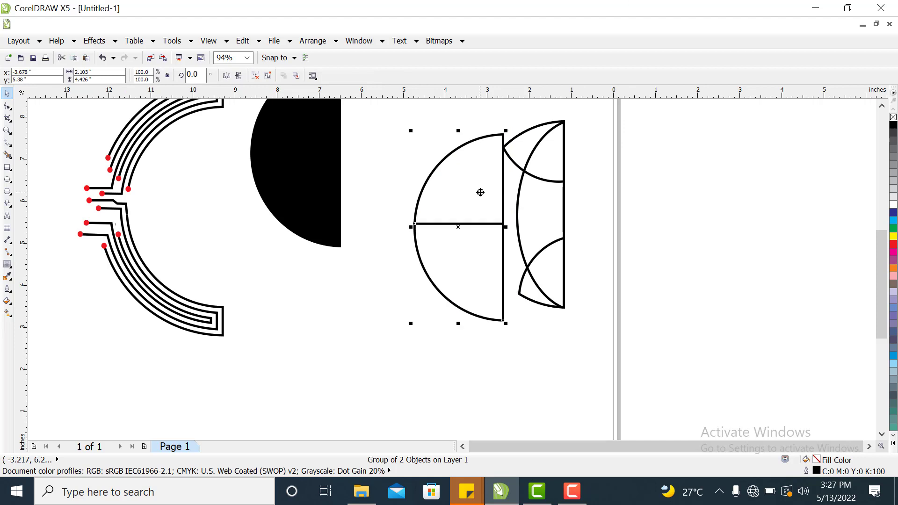
key("ctrl+z")
Select all four parts of the half-circle design and group them.
left_click(722, 201)
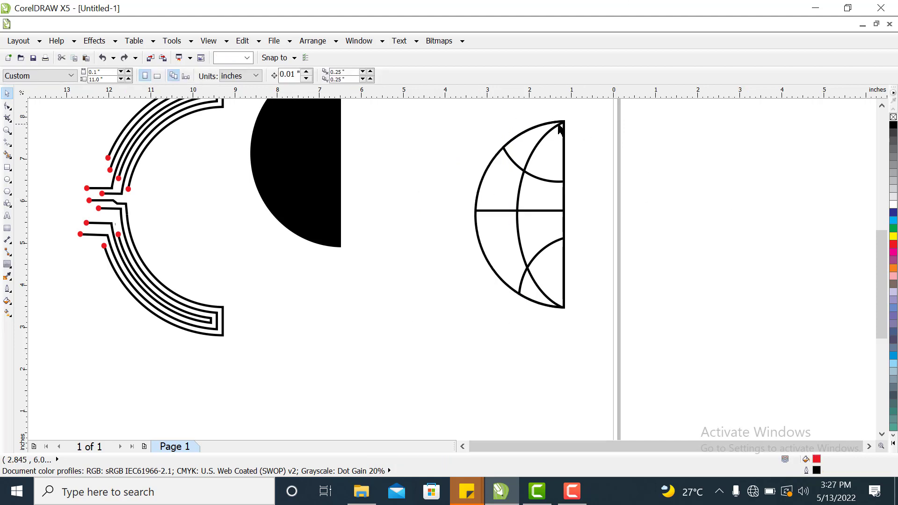
left_click_drag(427, 113, 623, 321)
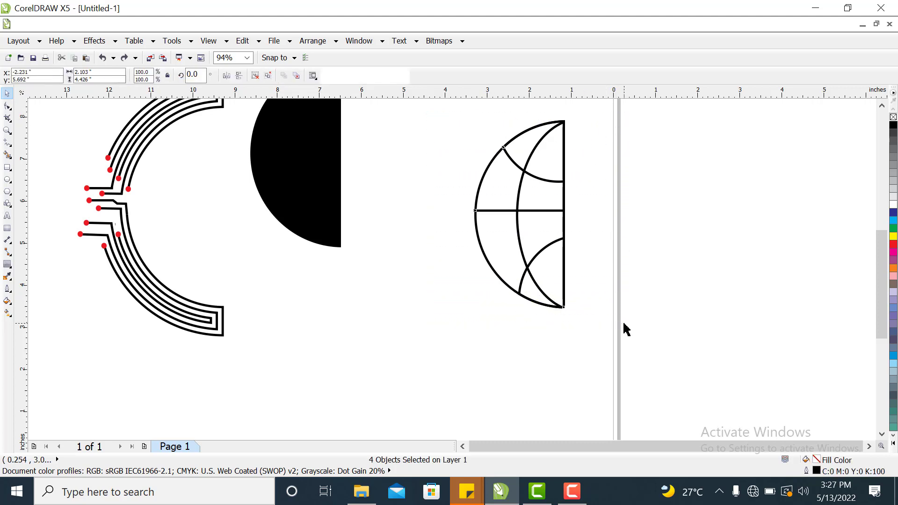
key("ctrl+g")
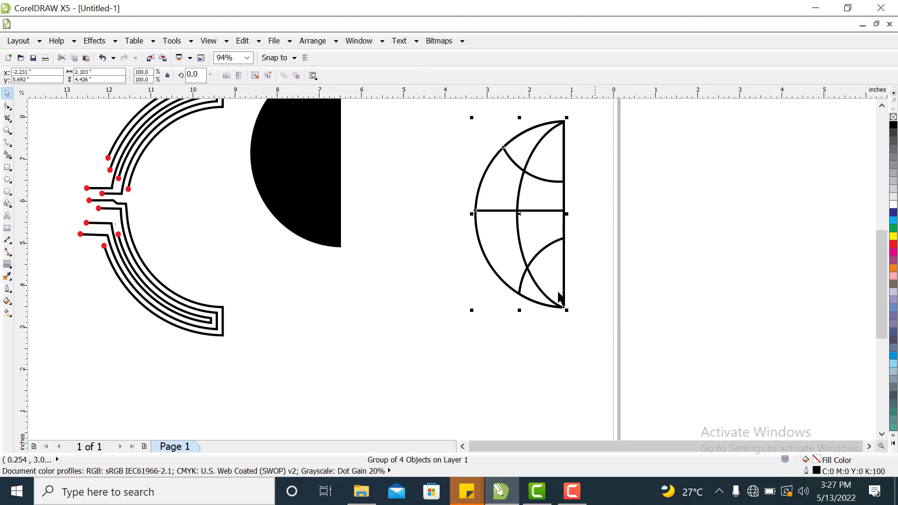
Move the grouped half-circle design inside the C-shaped circuit arc.
right_click(527, 257)
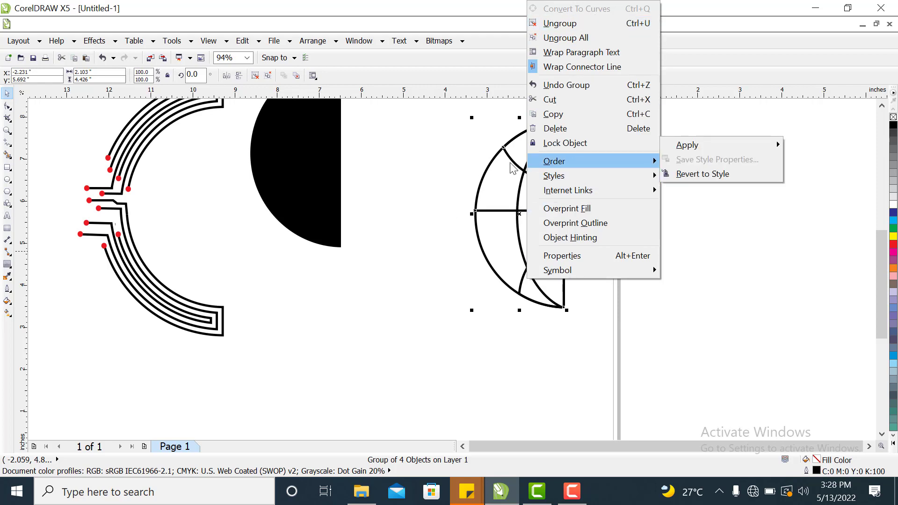
left_click(469, 171)
left_click_drag(518, 221, 470, 294)
left_click(660, 148)
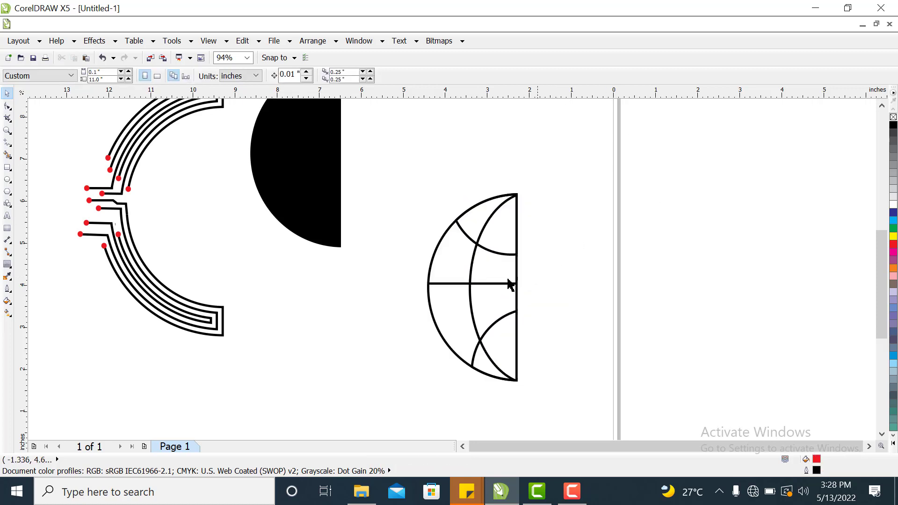
left_click_drag(487, 290, 199, 202)
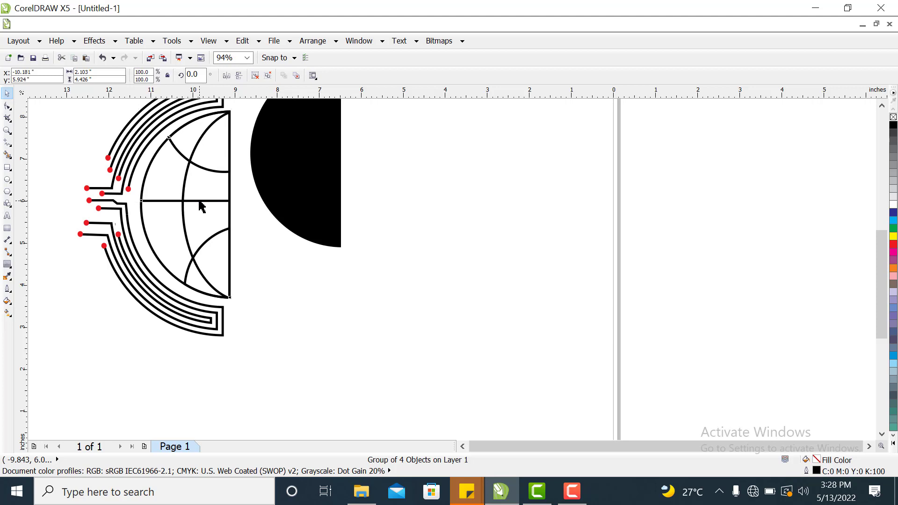
Nudge the grouped design left and down so it sits snugly inside the arc.
key("Down")
key("Down")
key("Left")
key("Left")
key("Left")
key("Left")
key("Left")
key("Left")
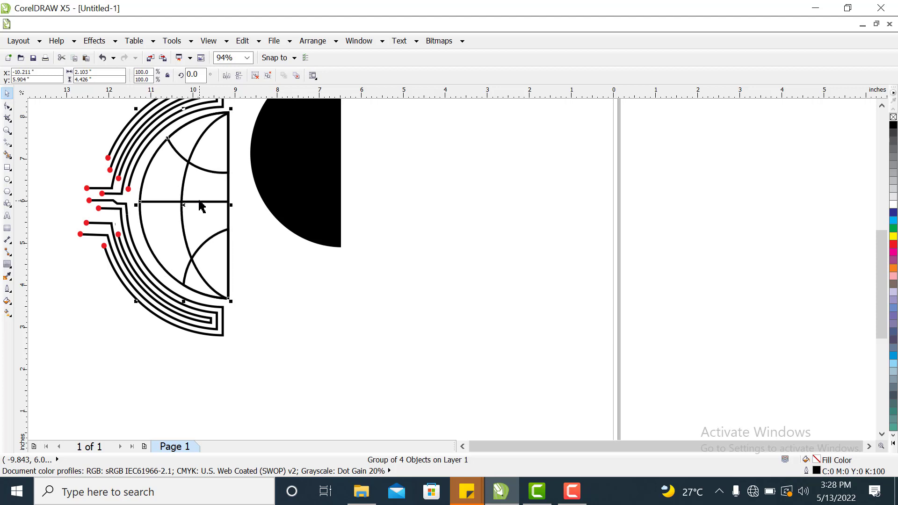
key("Left")
key("Left")
key("Left")
key("Left")
key("Left")
key("Left")
key("Left")
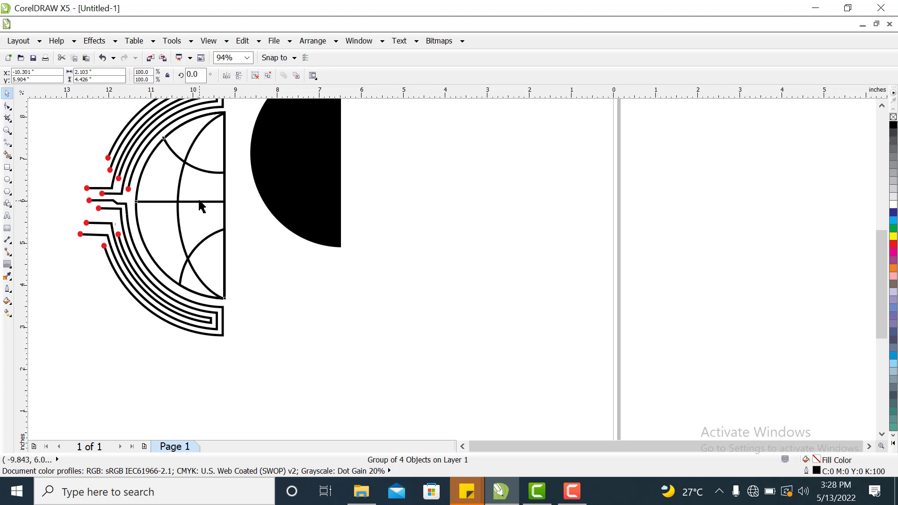
key("Down")
key("Down")
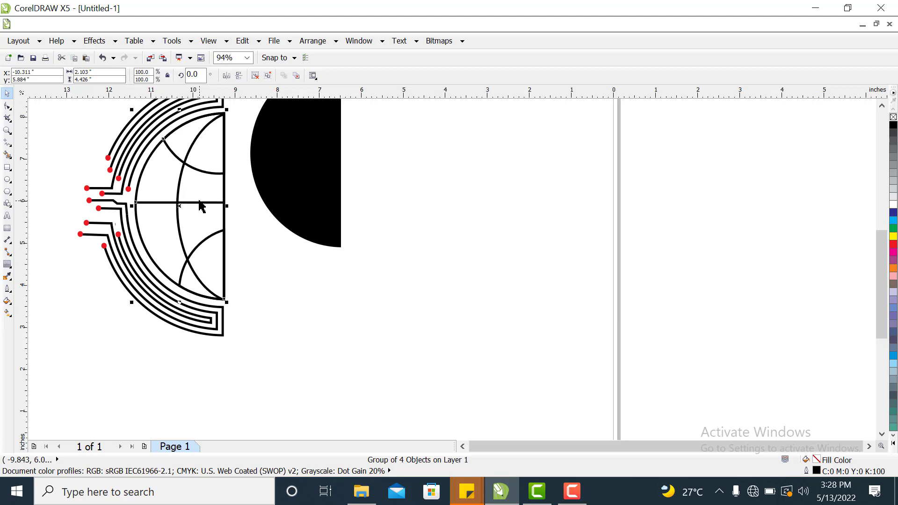
key("Down")
key("Down")
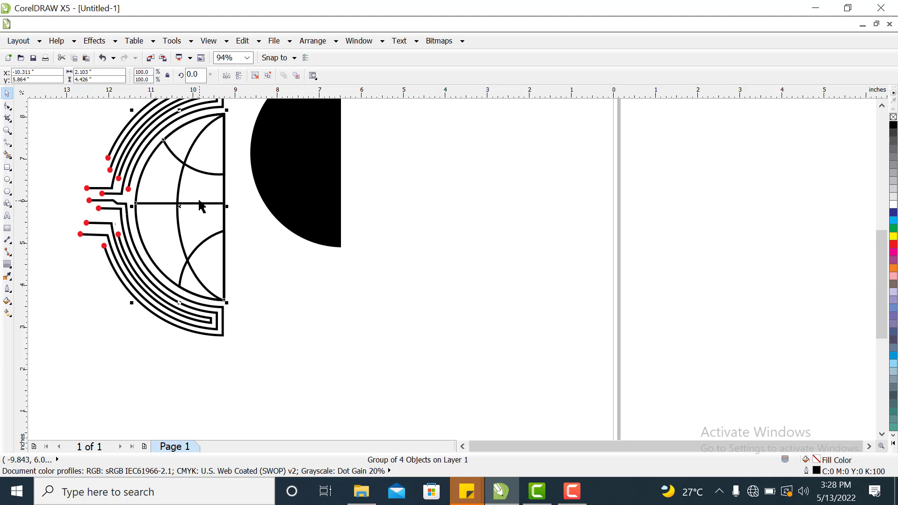
left_click(537, 290)
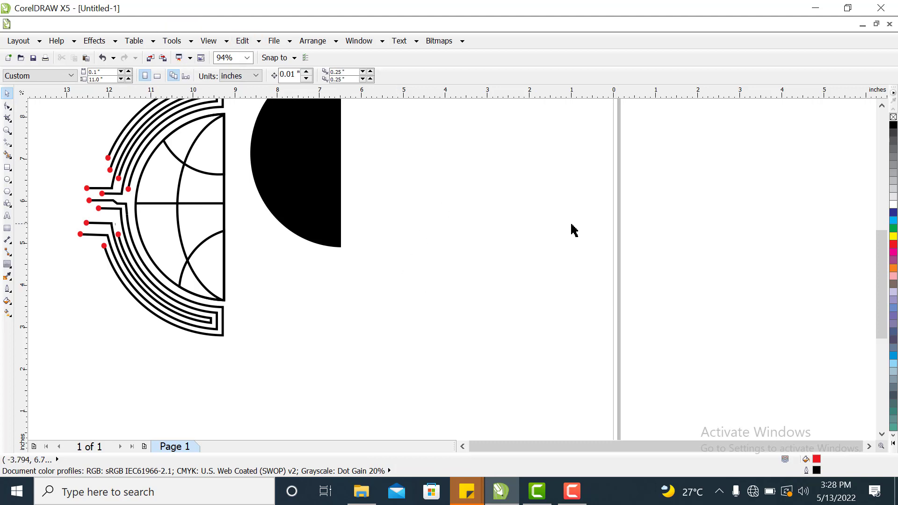
Mirror the black half circle horizontally and place it against the flat side of the grouped design.
left_click_drag(882, 305, 881, 279)
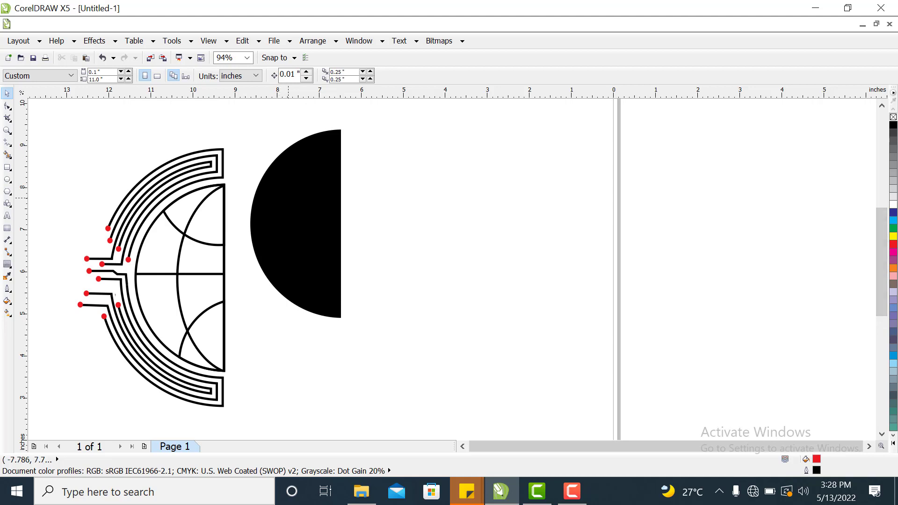
left_click_drag(296, 201, 365, 248)
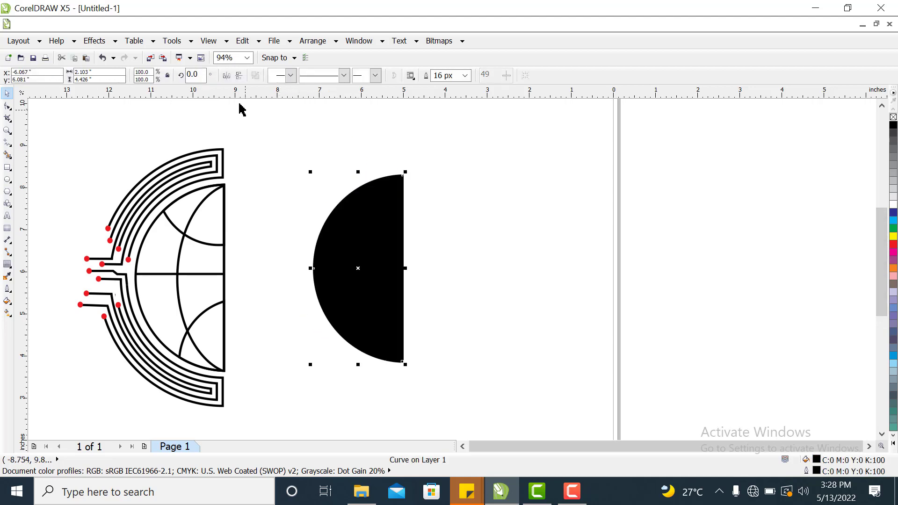
left_click(226, 76)
left_click_drag(372, 266, 279, 287)
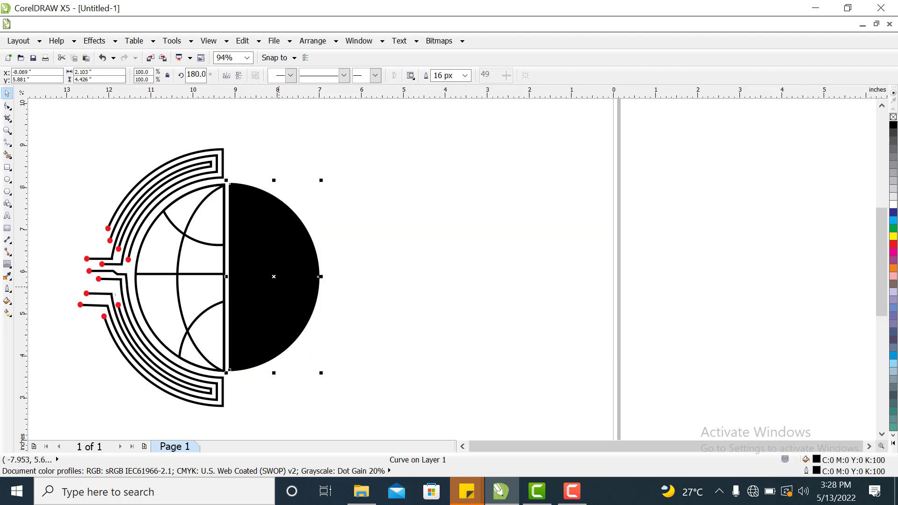
left_click(443, 307)
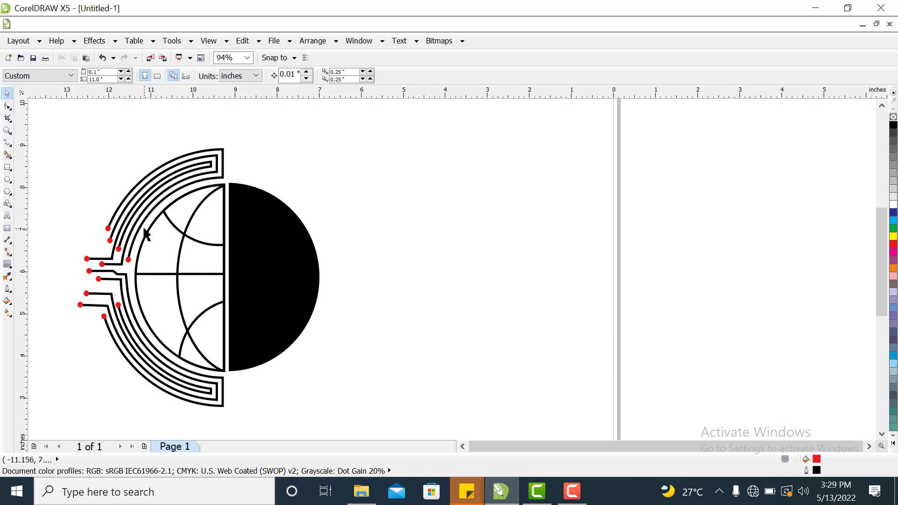
Draw a circle about 4.5 by 4.8 in, remove its fill, and centre it around the half-circle design.
left_click(7, 179)
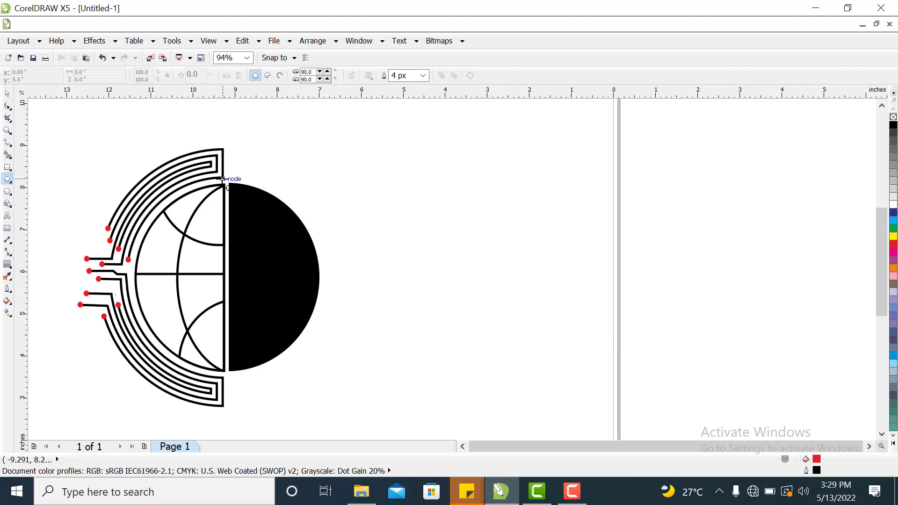
left_click_drag(223, 179, 412, 381)
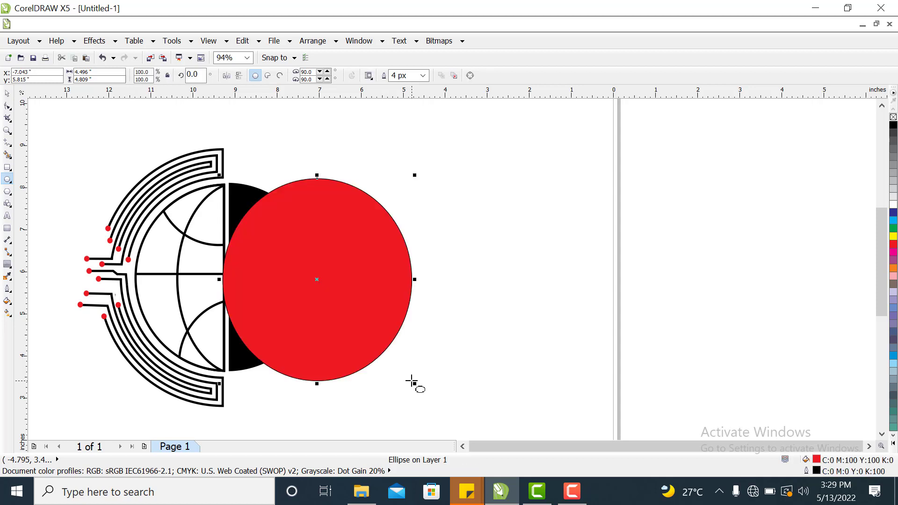
left_click(893, 117)
left_click(6, 93)
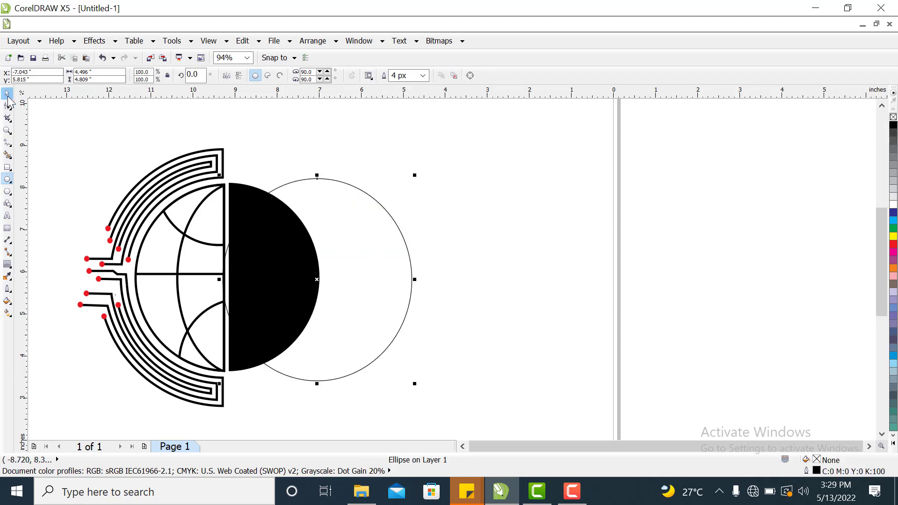
left_click_drag(399, 300, 323, 301)
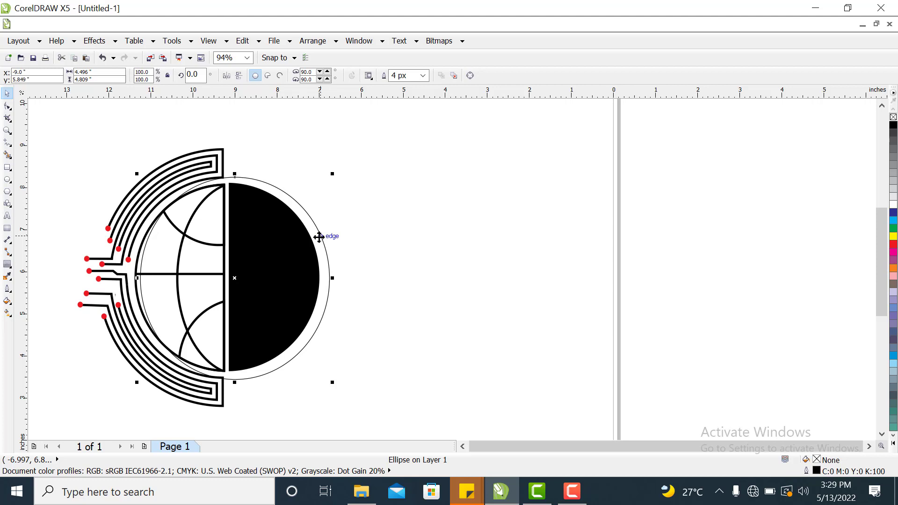
Duplicate the outline circle into the empty area to the right of the logo.
left_click_drag(318, 237, 597, 246)
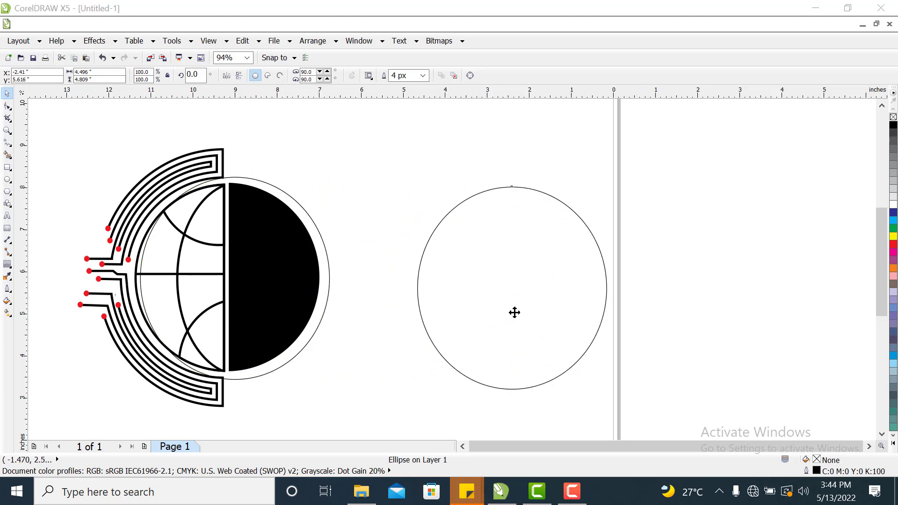
left_click(513, 310)
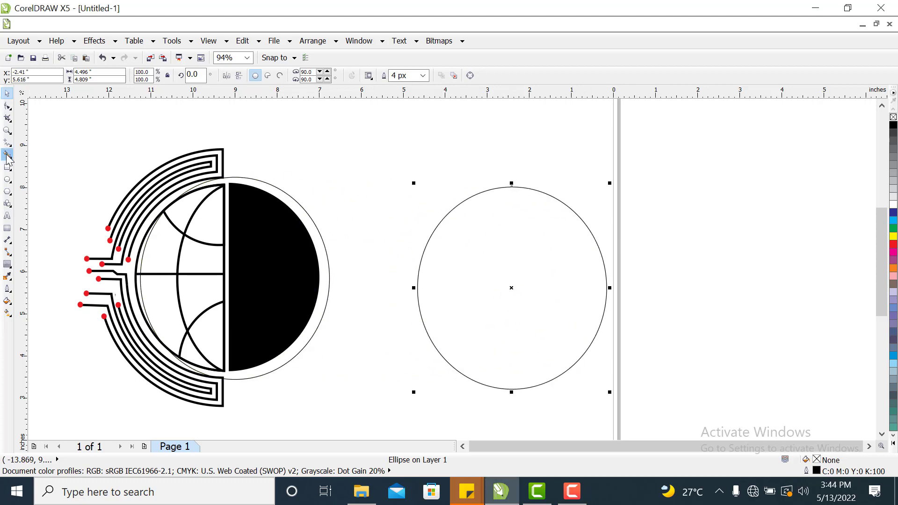
Draw a polygon near the page's edge, reduce it to 3 sides, and remove its fill.
left_click(13, 181)
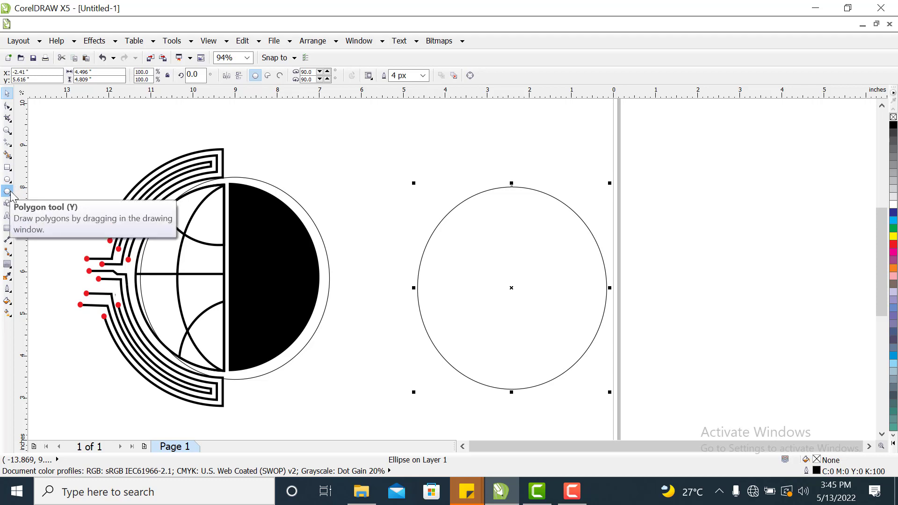
left_click(9, 192)
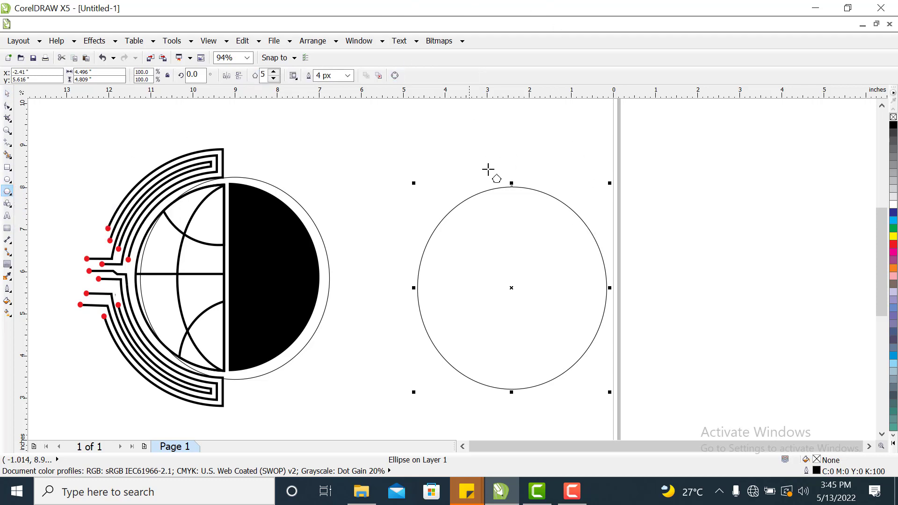
mouse_move(688, 193)
left_mouse_down()
mouse_move(781, 302)
mouse_move(767, 262)
mouse_move(746, 280)
left_mouse_up()
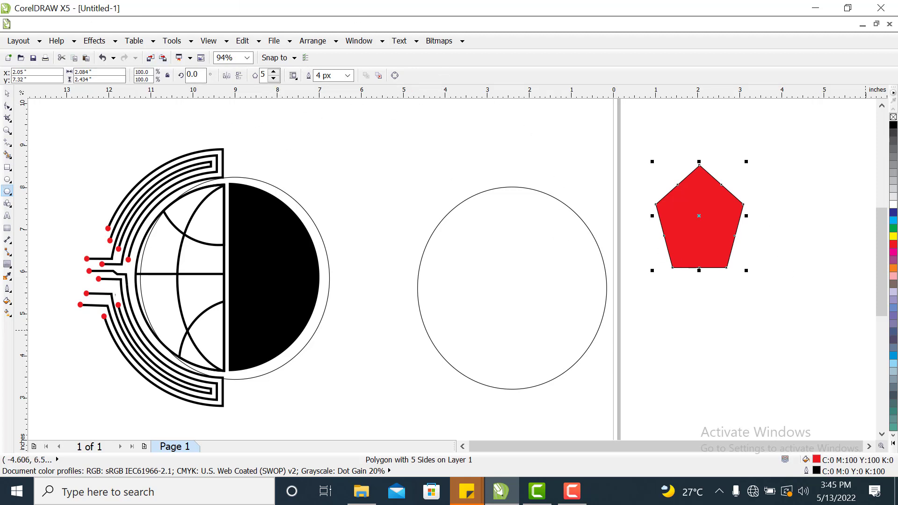
left_click(276, 78)
left_click(276, 78)
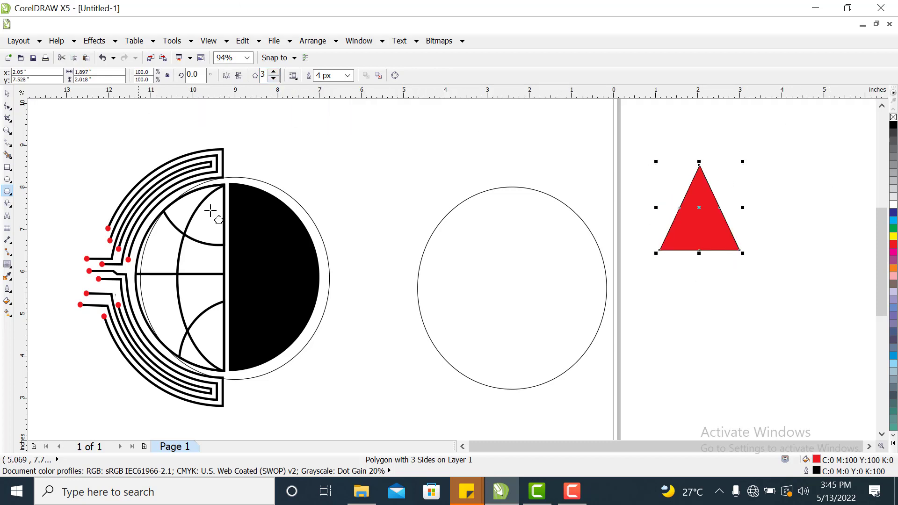
left_click(893, 118)
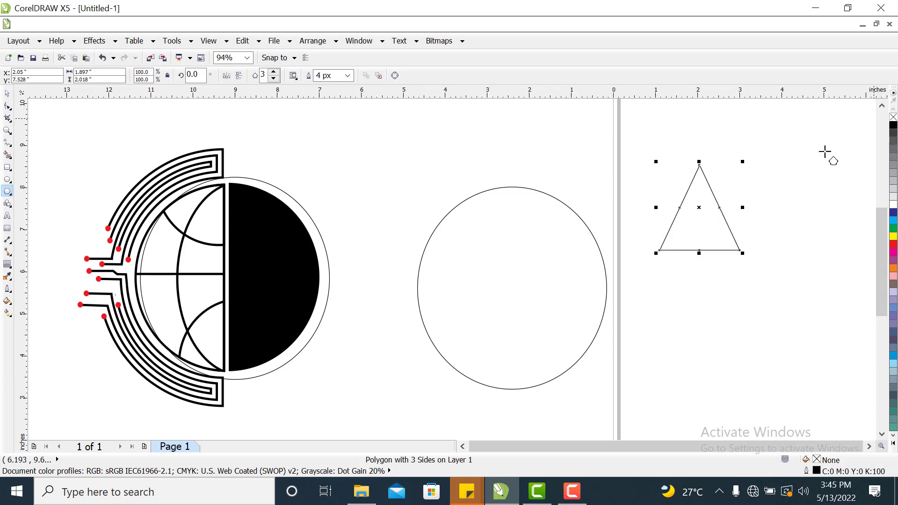
Draw an unfilled rectangle about 2.7 by 1.9 in over the upper part of the triangle.
left_click(7, 168)
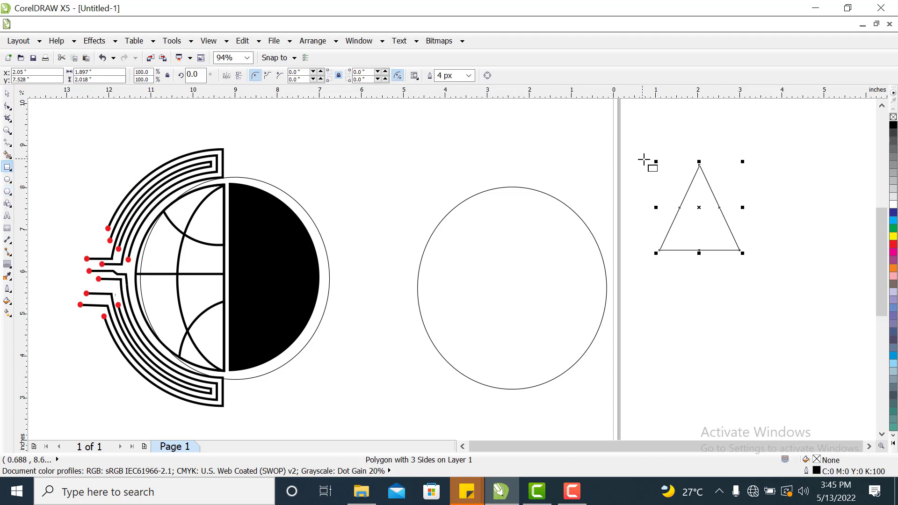
left_click_drag(641, 162, 756, 242)
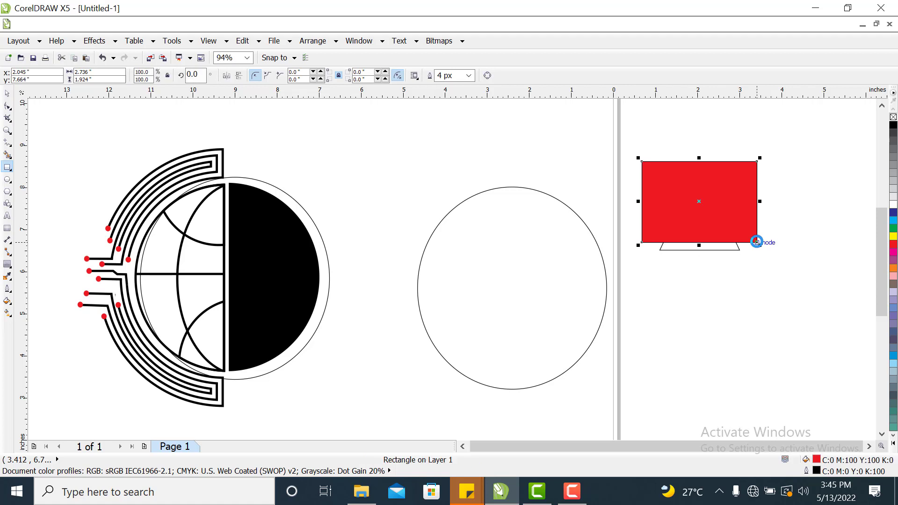
left_click(892, 118)
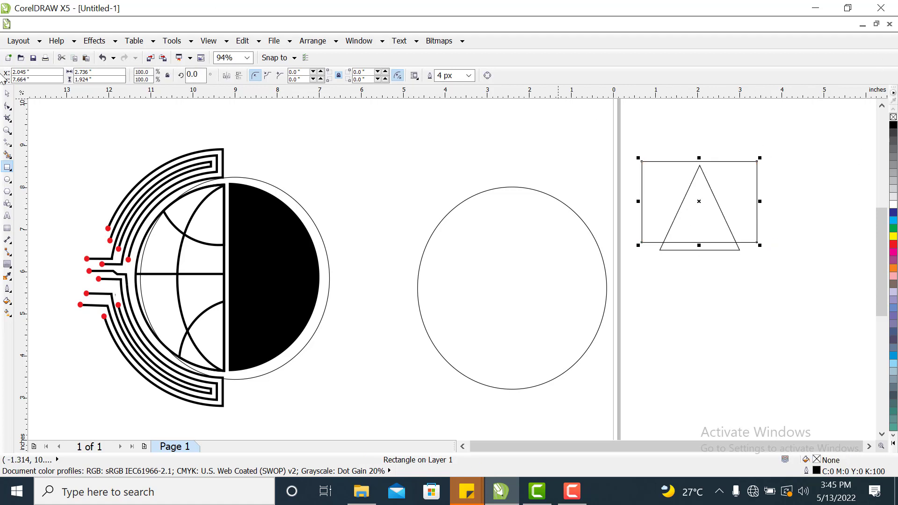
Move the rectangle slightly and scale it down to about 94% so it sits within the triangle.
left_click(8, 94)
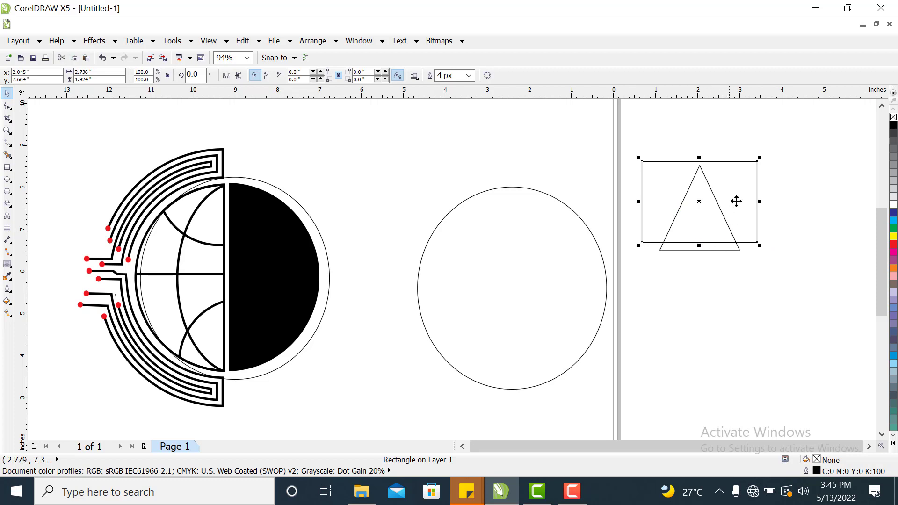
mouse_move(739, 199)
left_mouse_down()
mouse_move(749, 239)
mouse_move(734, 204)
left_mouse_up()
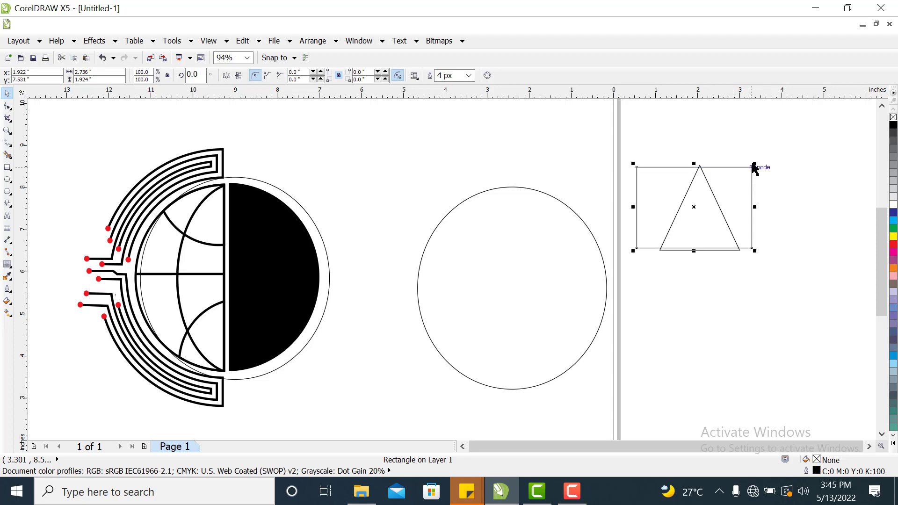
left_click_drag(749, 167, 745, 172)
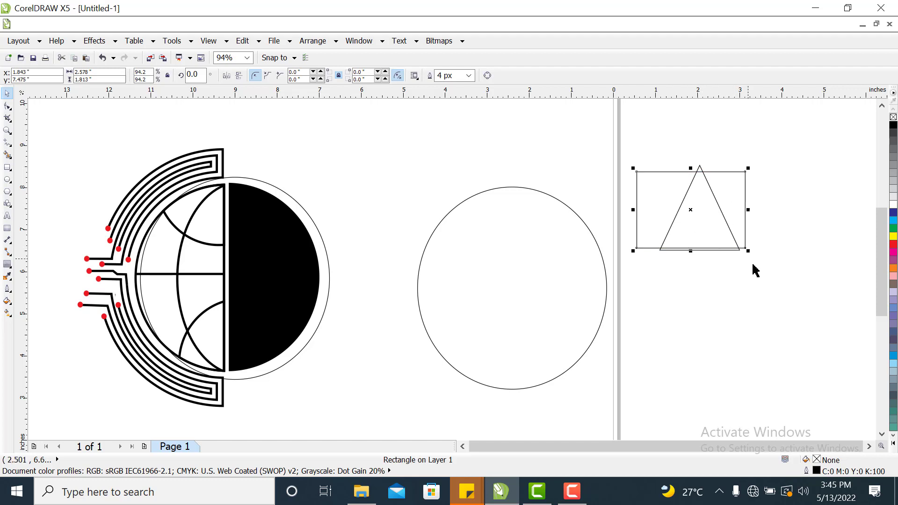
left_click(746, 290)
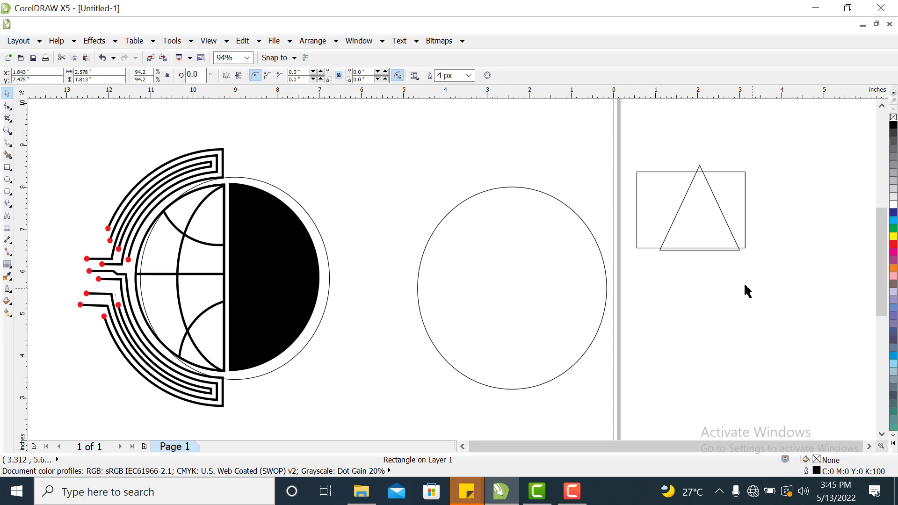
Move the triangle and stretch it taller to about 2.2 in so its base extends below the rectangle.
left_click(717, 251)
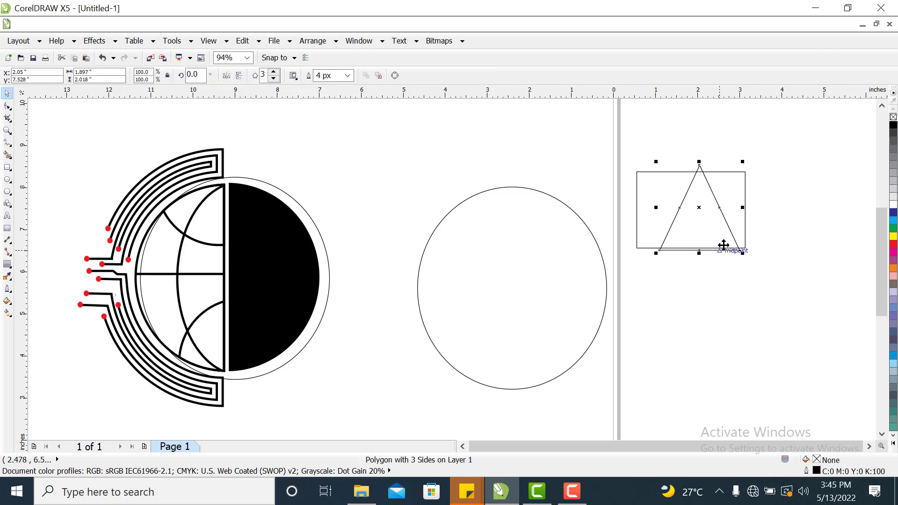
left_click_drag(723, 245, 701, 215)
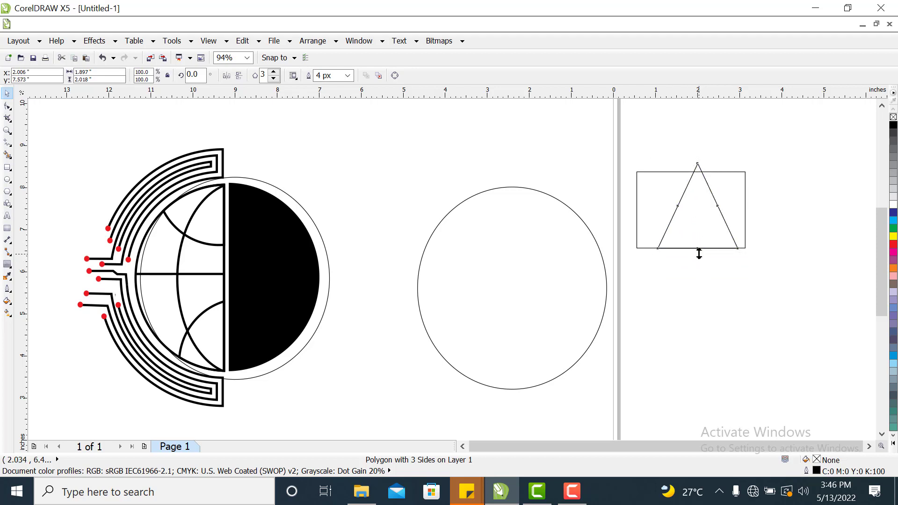
left_click_drag(698, 253, 700, 259)
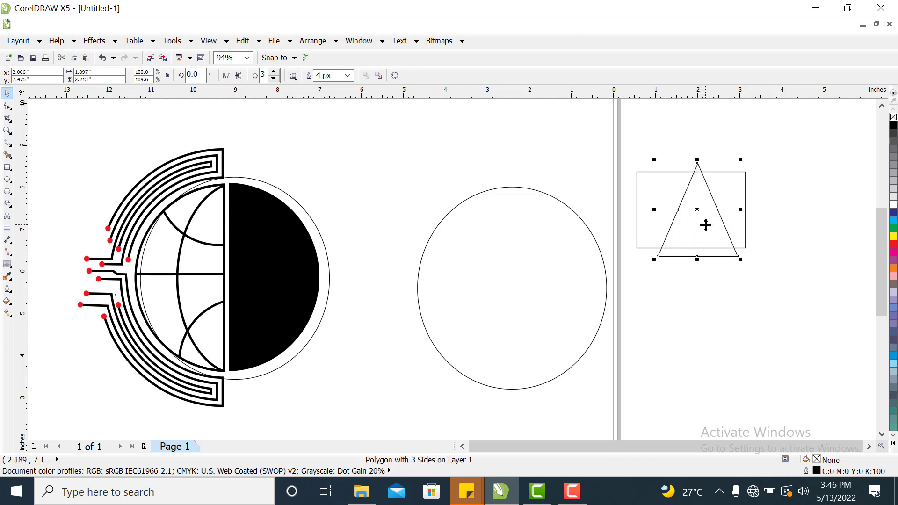
left_click_drag(702, 225, 701, 225)
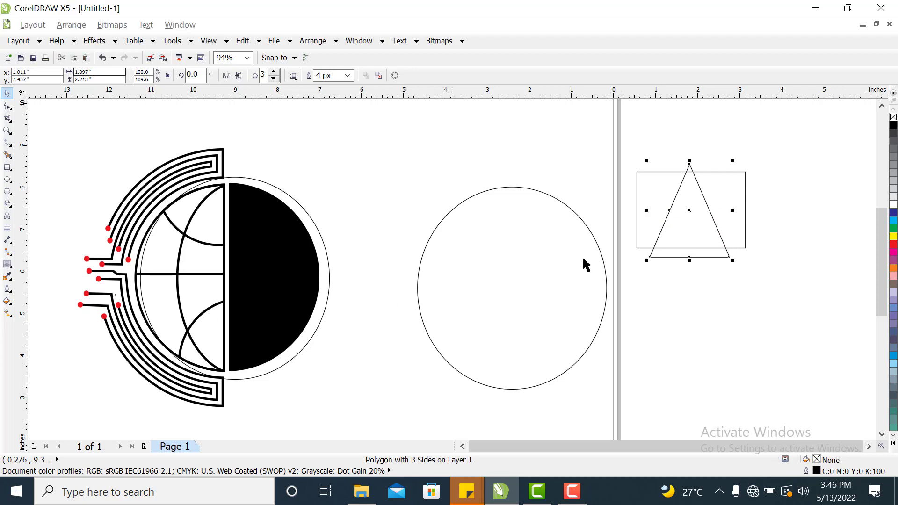
left_click_drag(735, 206, 742, 206)
key("ctrl+z")
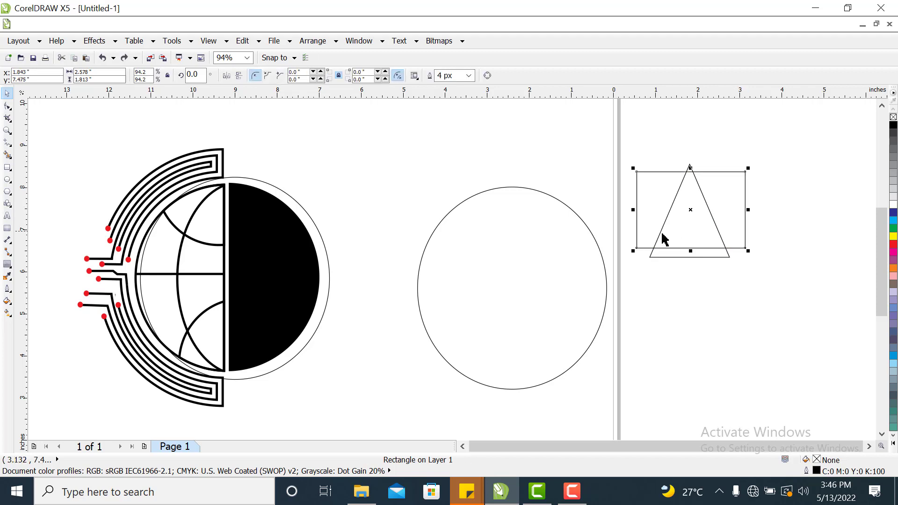
Widen the triangle on both sides to about 2.3 in and nudge it right.
left_click(688, 220)
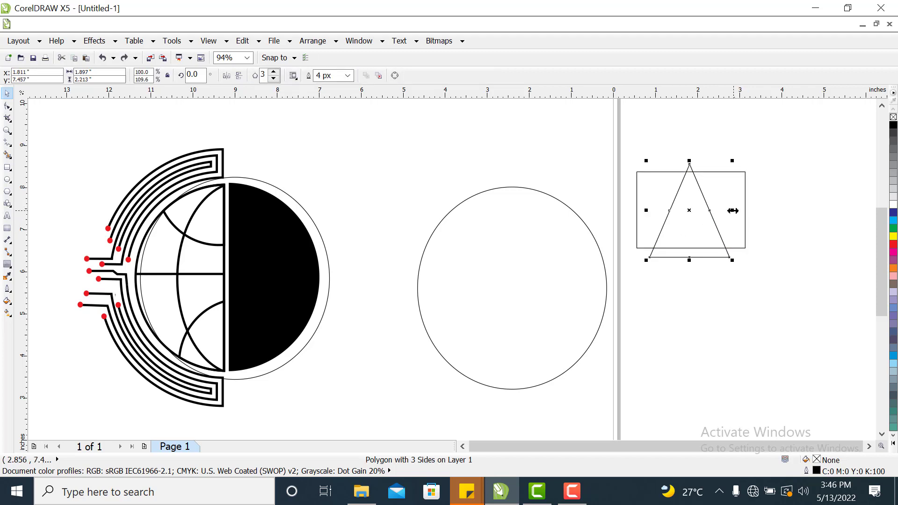
left_click_drag(732, 210, 739, 209)
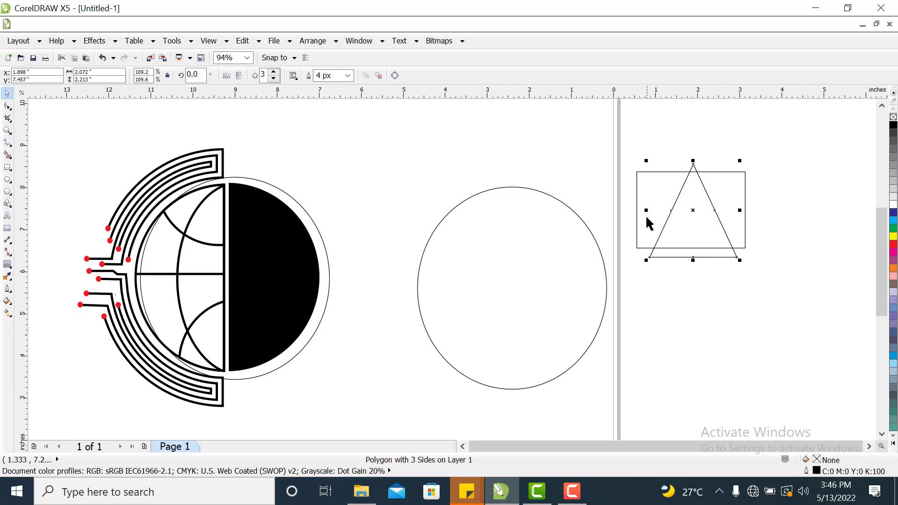
left_click_drag(645, 211, 637, 213)
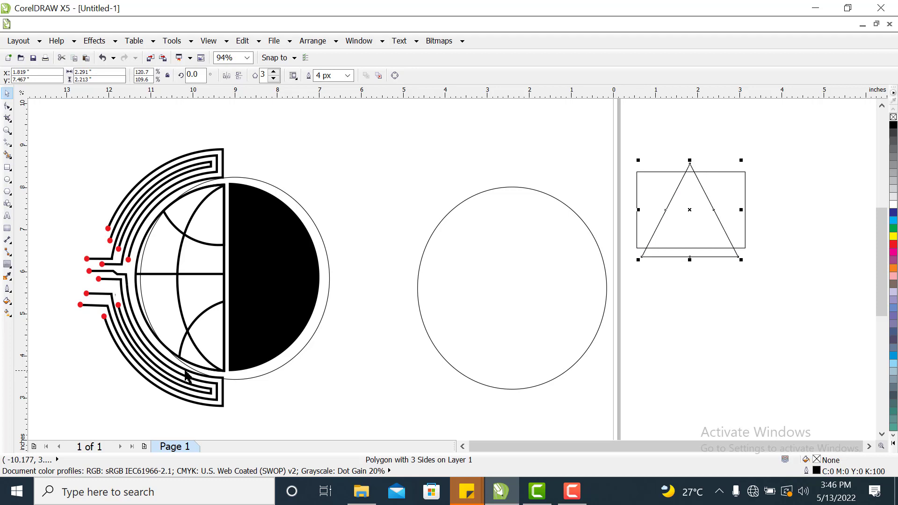
key("Right")
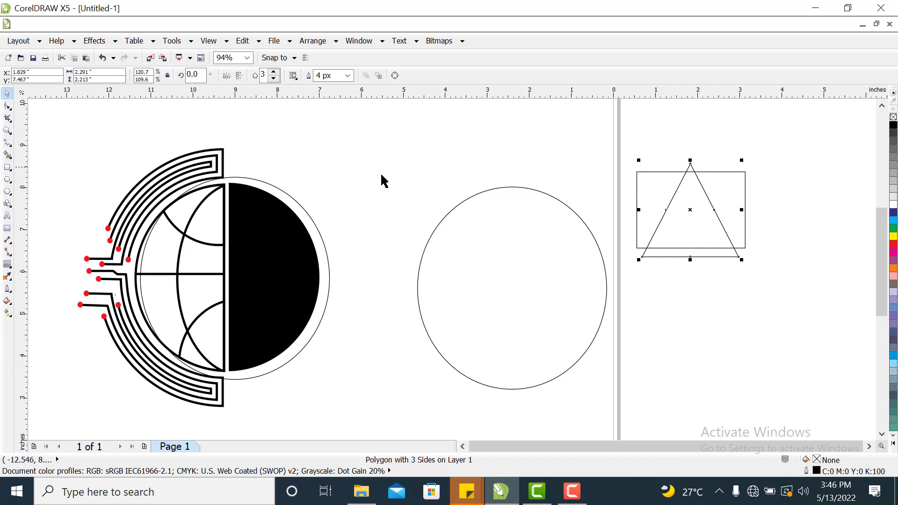
Use the Smart Fill tool to create a filled shape from the area where triangle and rectangle overlap.
left_click(7, 155)
left_click(694, 225)
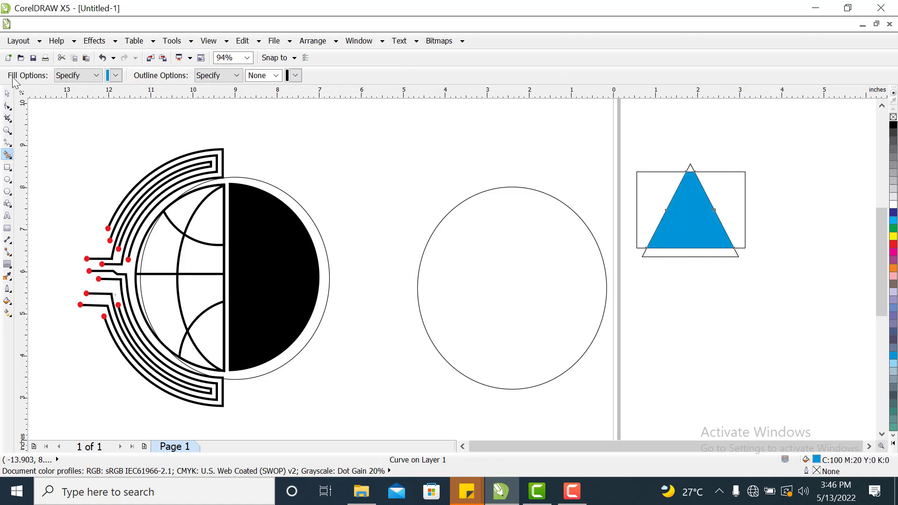
left_click(9, 94)
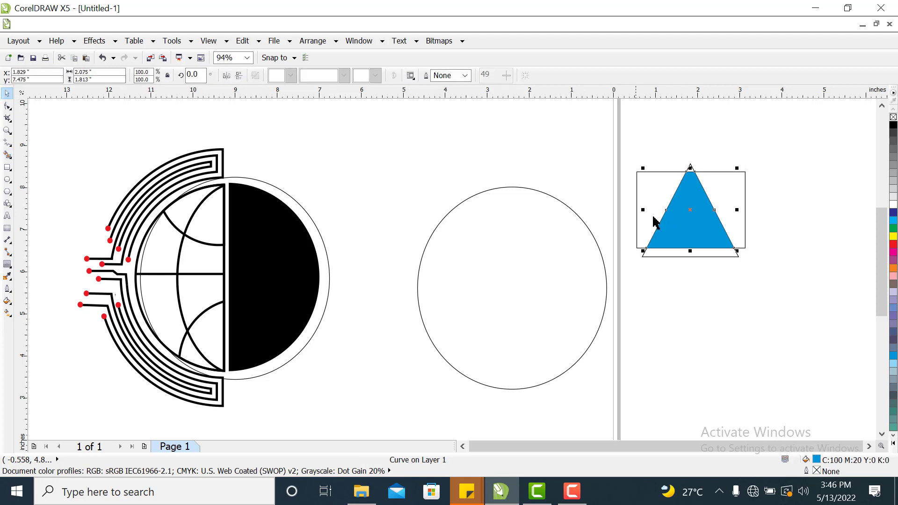
Delete the helper rectangle.
left_click(734, 173)
right_click(734, 173)
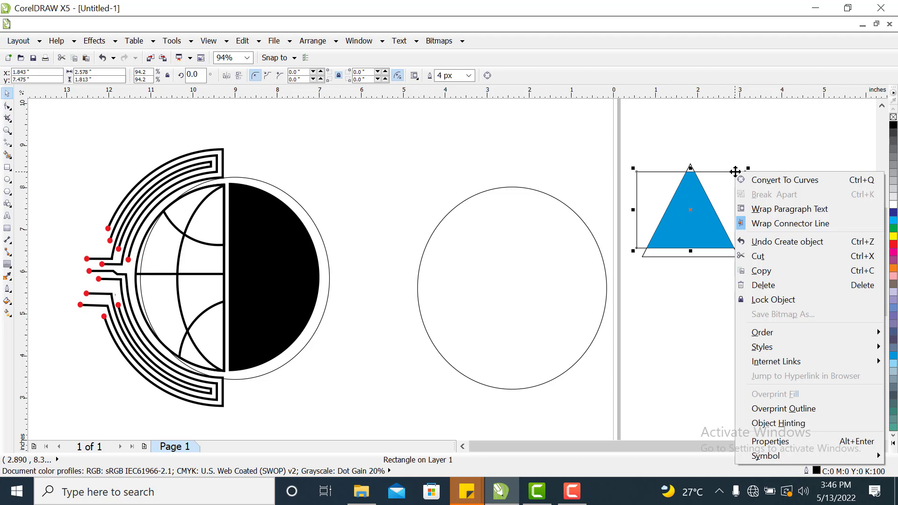
left_click(779, 292)
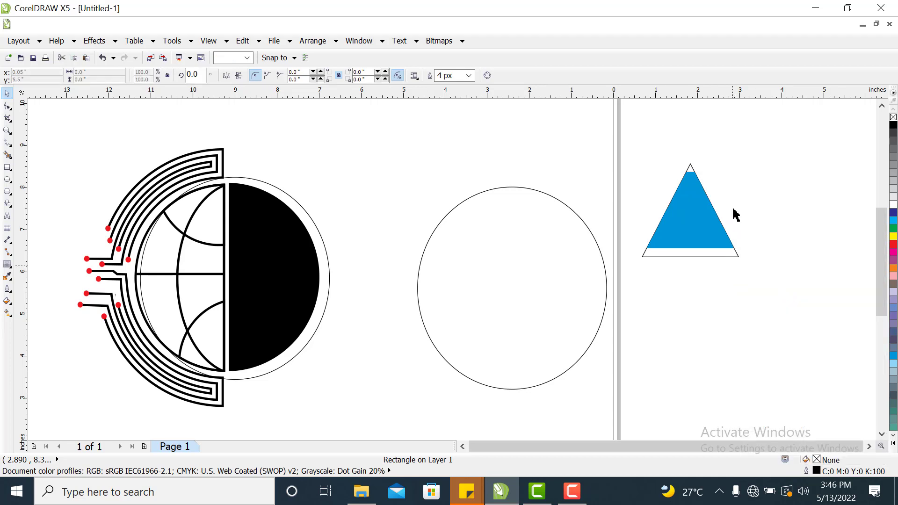
Delete the triangle outline, keeping only the smart-filled shape.
left_click(732, 260)
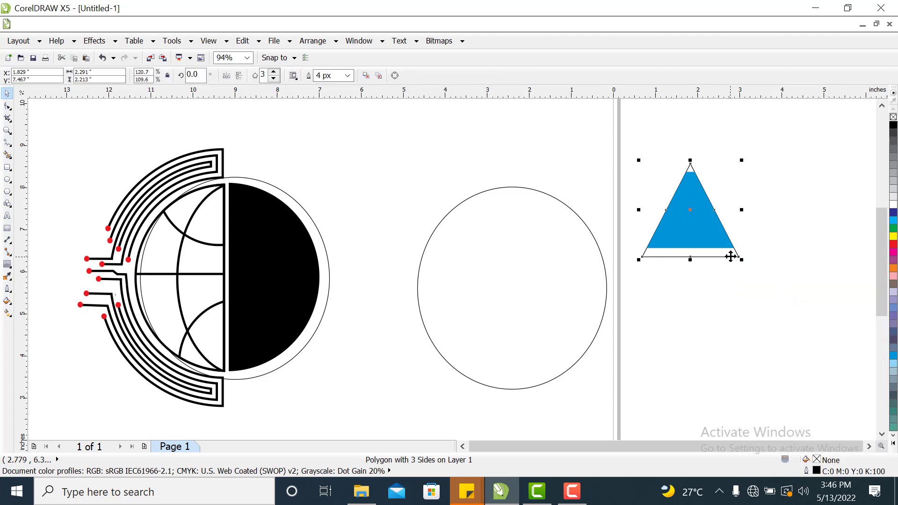
right_click(732, 260)
left_click(761, 134)
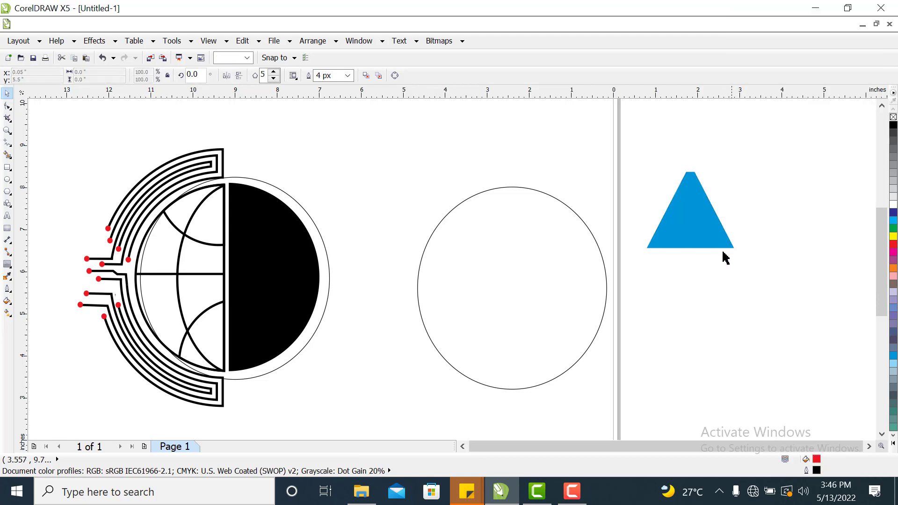
Move the filled truncated triangle up and fill it red.
left_click_drag(709, 237, 721, 193)
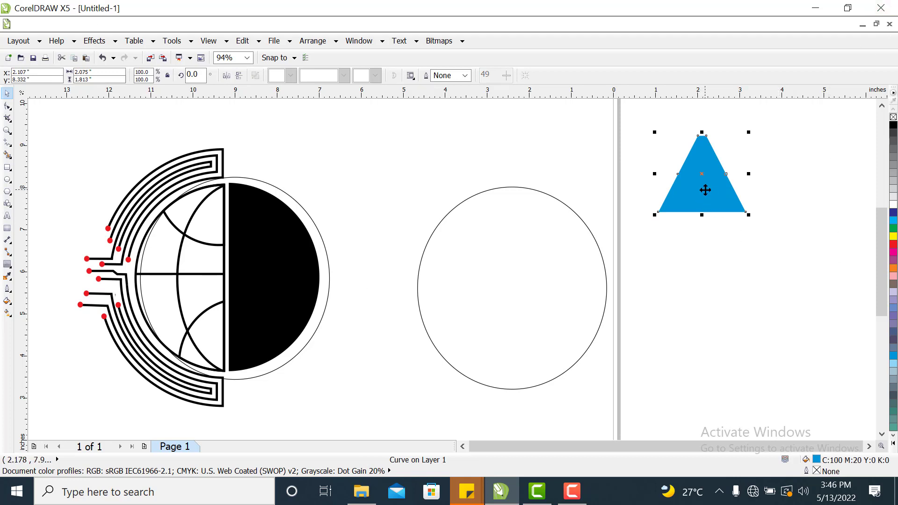
left_click(893, 245)
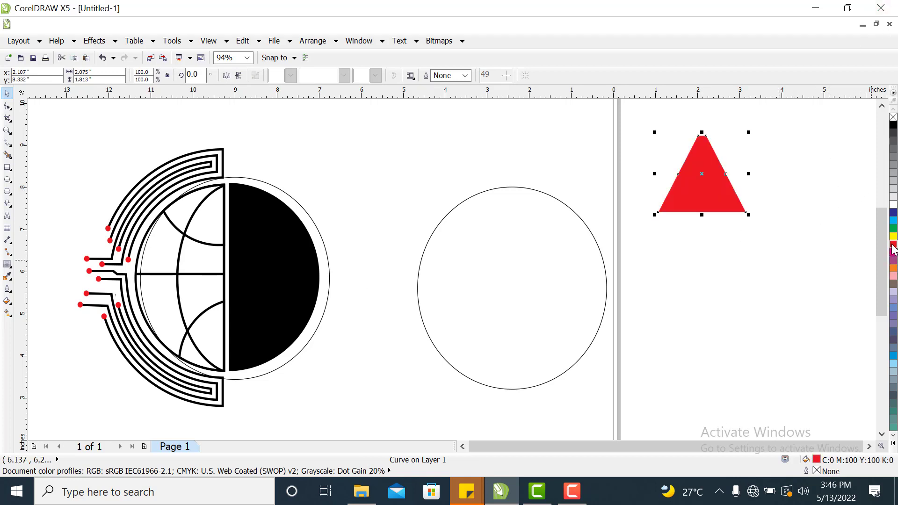
Give the red triangle a 16 px outline and set the outline colour to red.
double_click(817, 472)
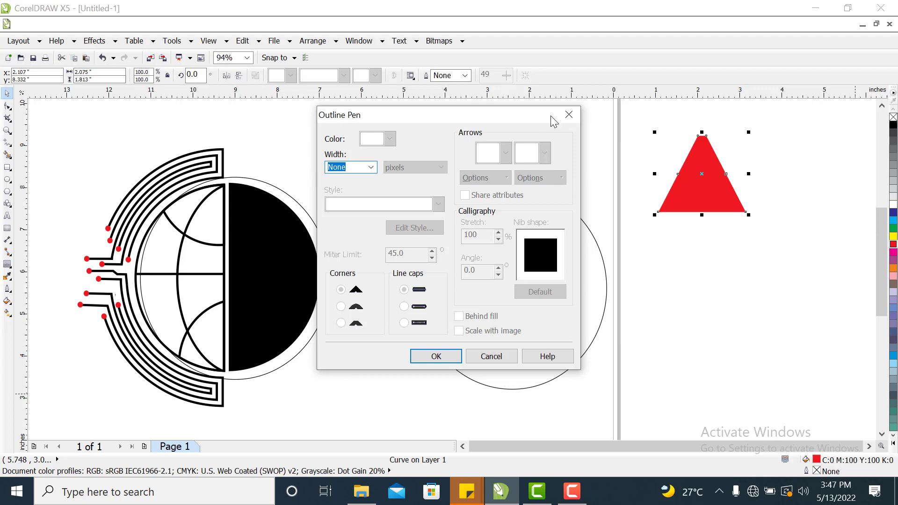
left_click(370, 167)
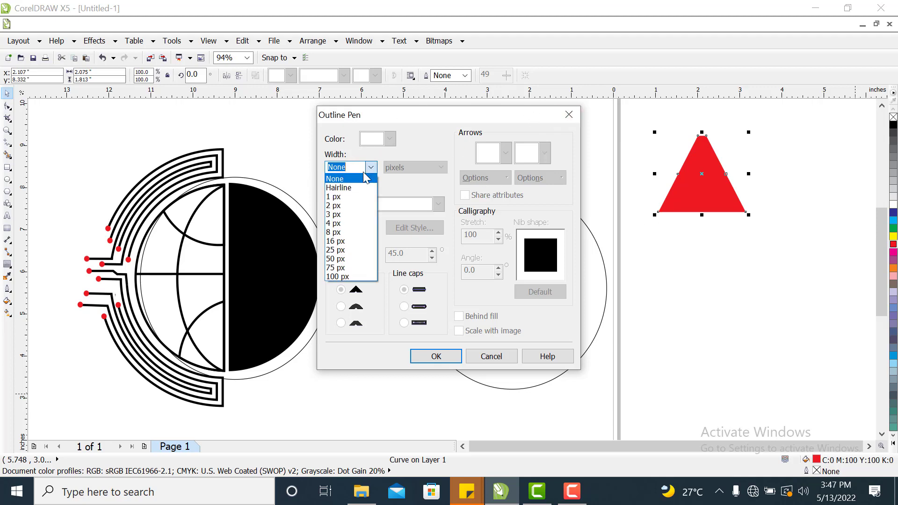
left_click(343, 240)
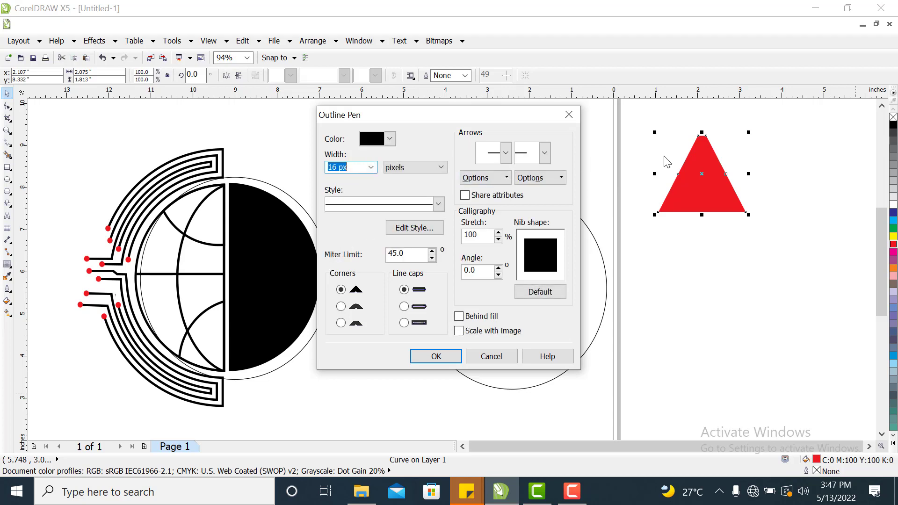
left_click(435, 357)
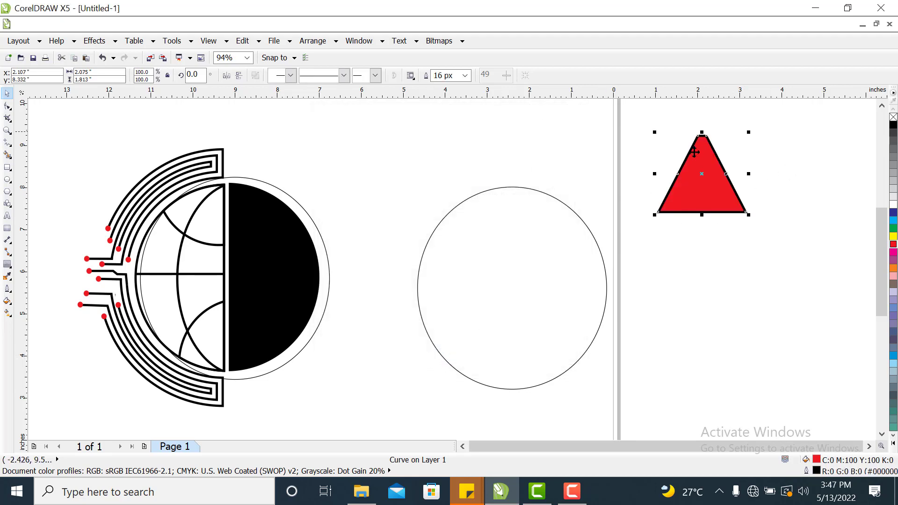
double_click(817, 469)
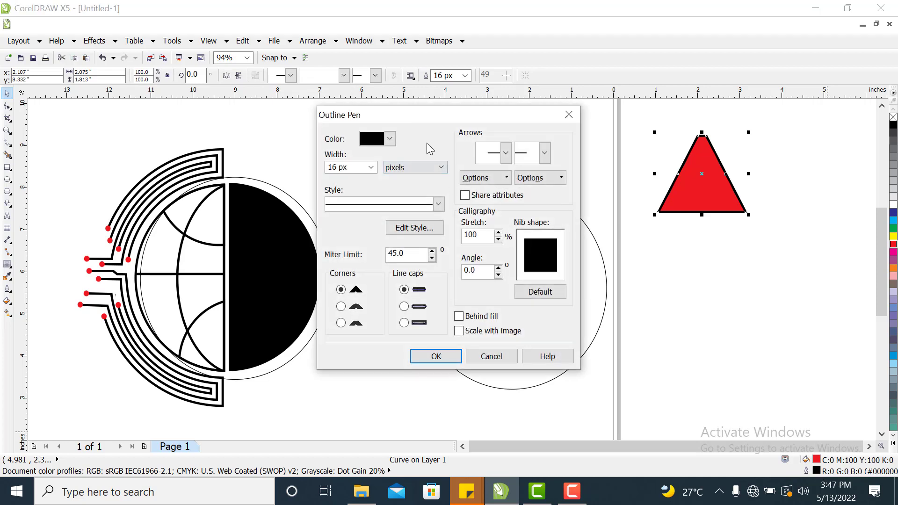
left_click(389, 139)
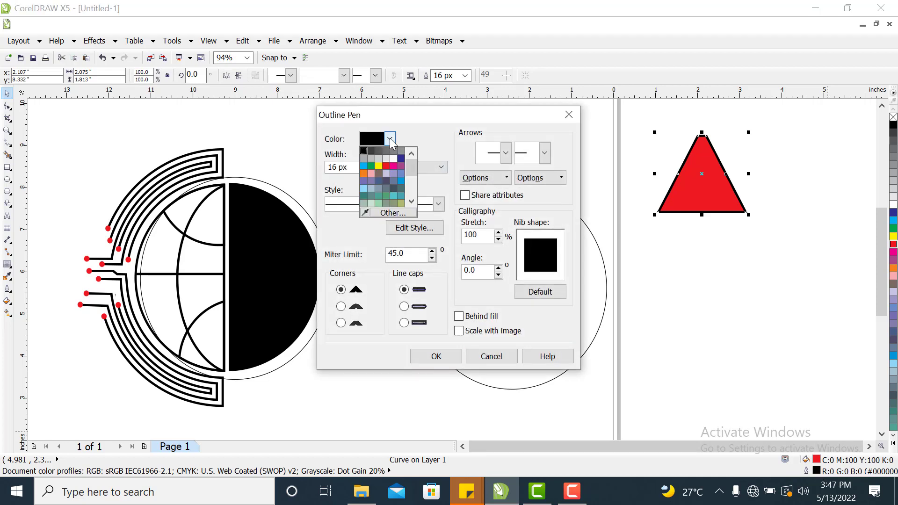
left_click(387, 166)
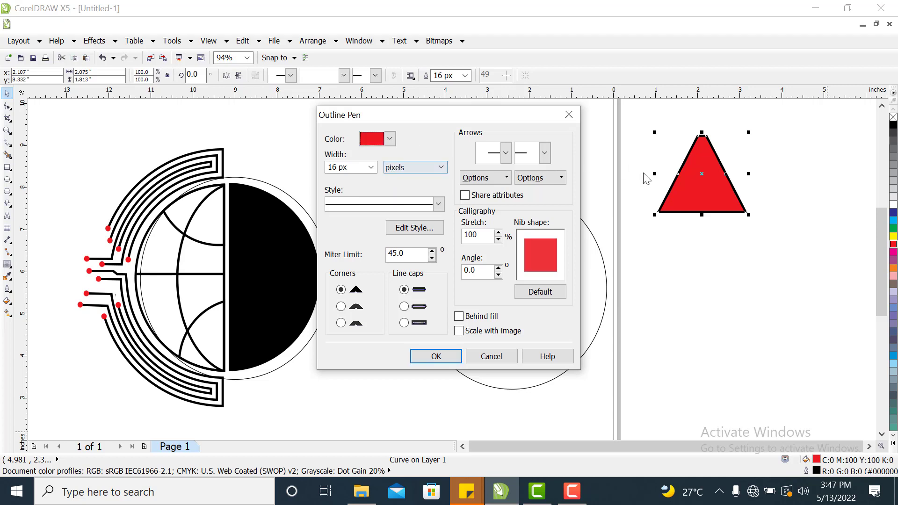
left_click(435, 356)
Fill the triangle black and resize it to about 2.5 by 2.2 inches.
left_click(701, 172)
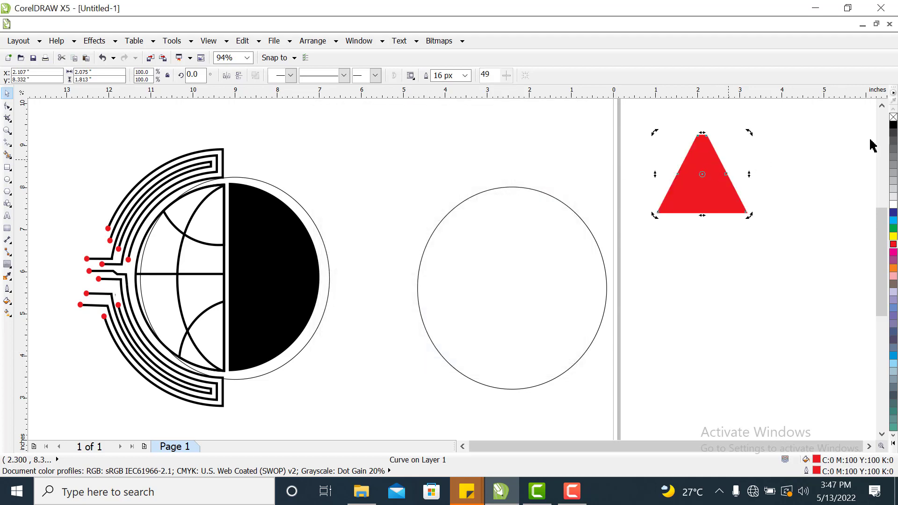
left_click(893, 126)
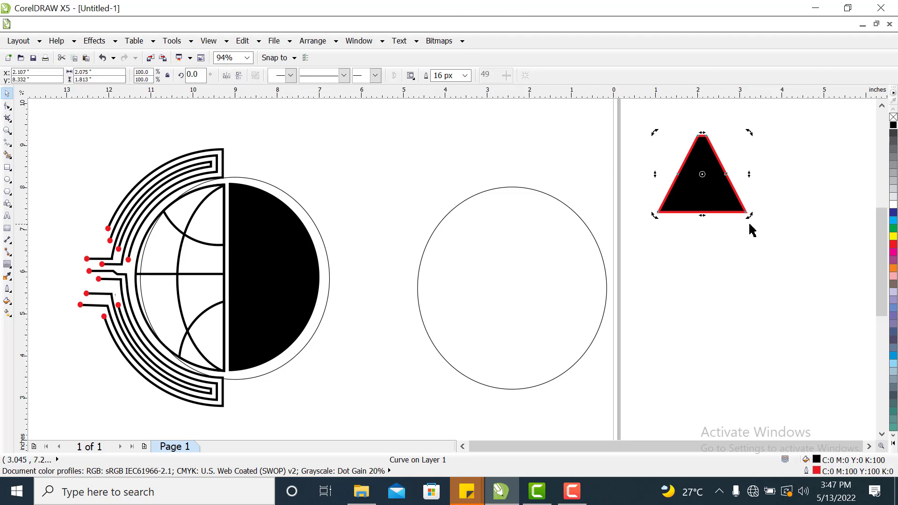
left_click(729, 200)
left_click_drag(747, 216, 707, 181)
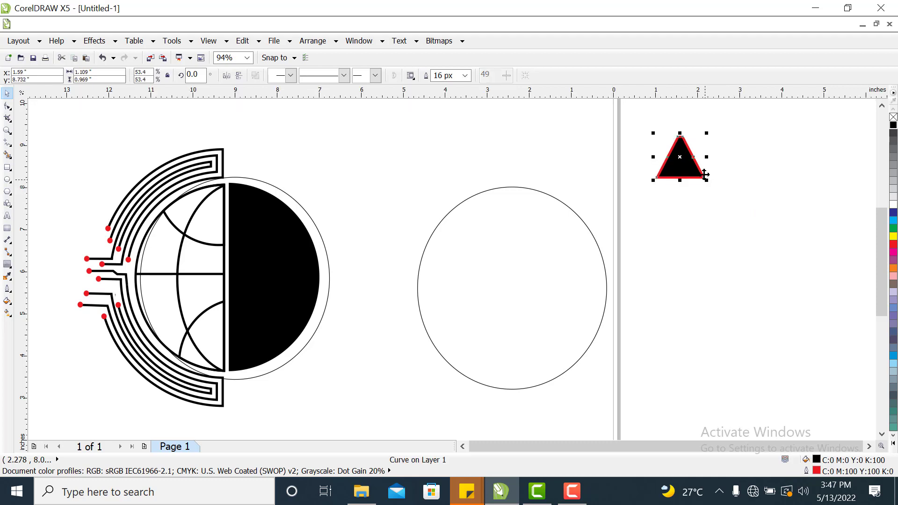
left_click(731, 168)
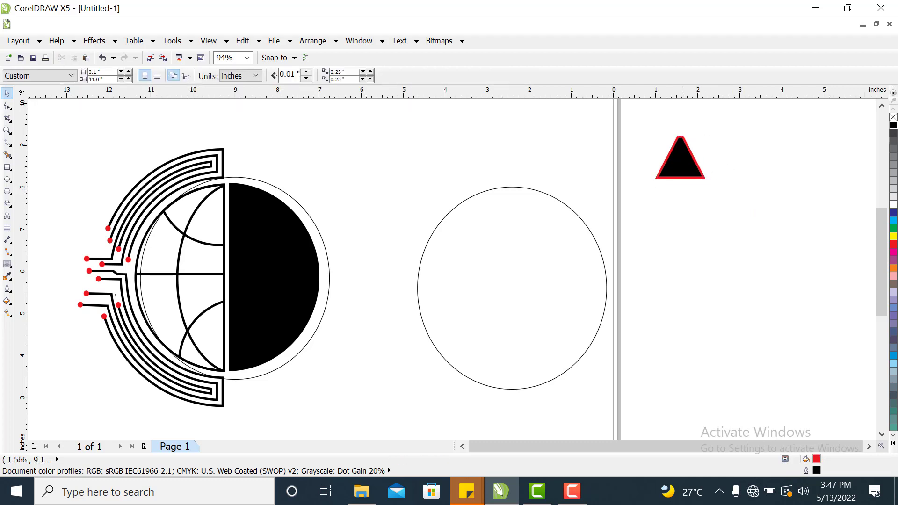
left_click(701, 176)
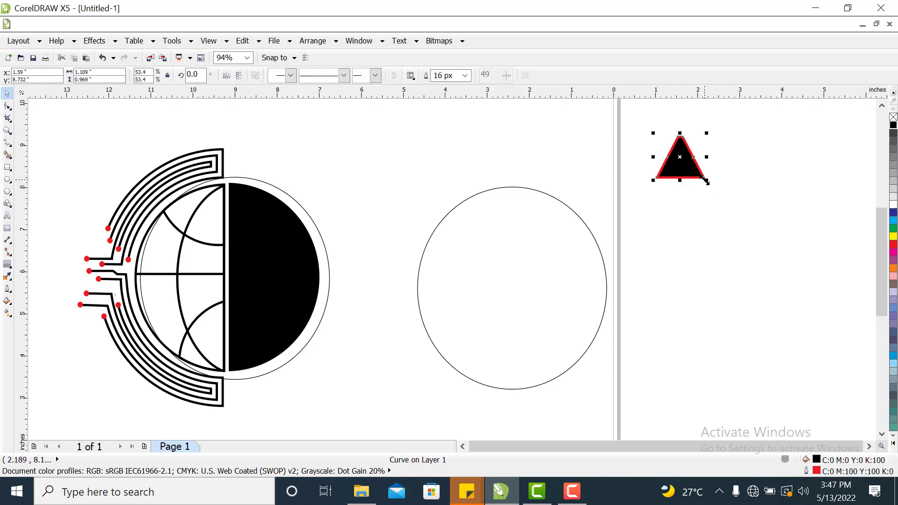
left_click_drag(707, 182, 763, 237)
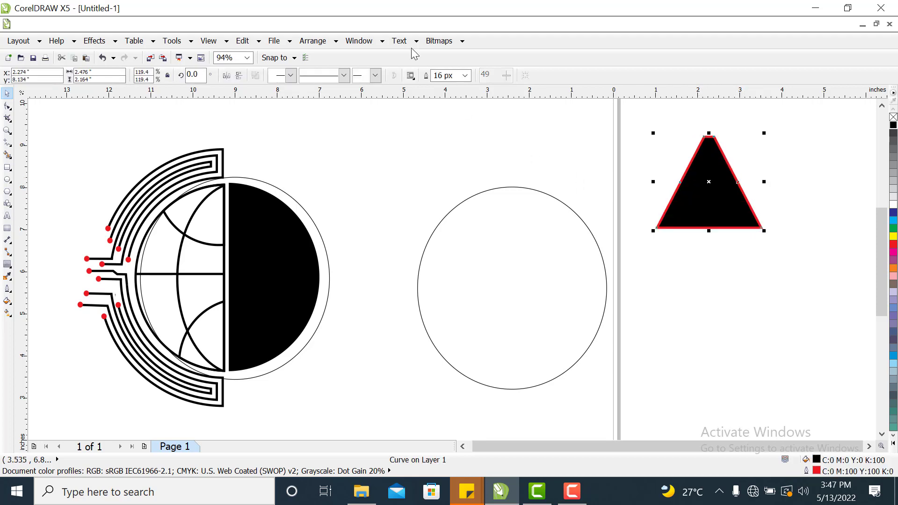
With the Shape tool, delete the triangle's apex nodes to turn it into a trapezoid.
left_click(7, 109)
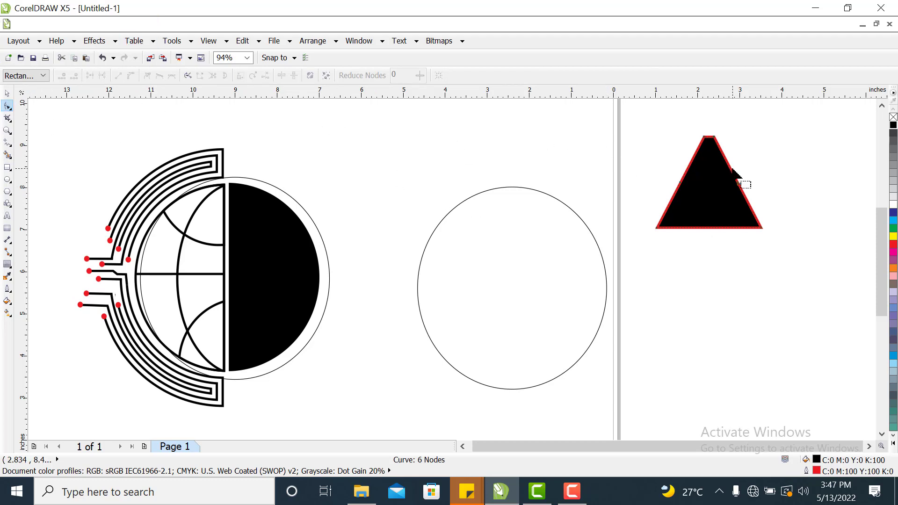
key("Delete")
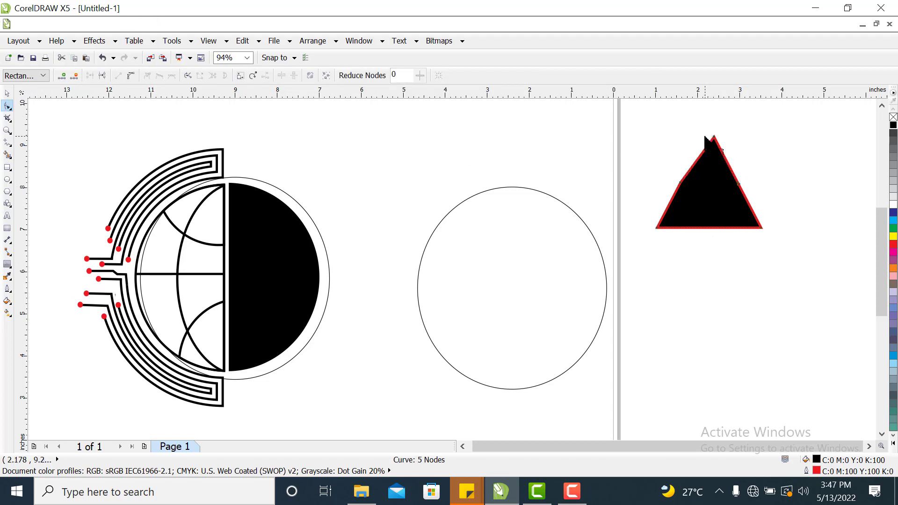
key("Delete")
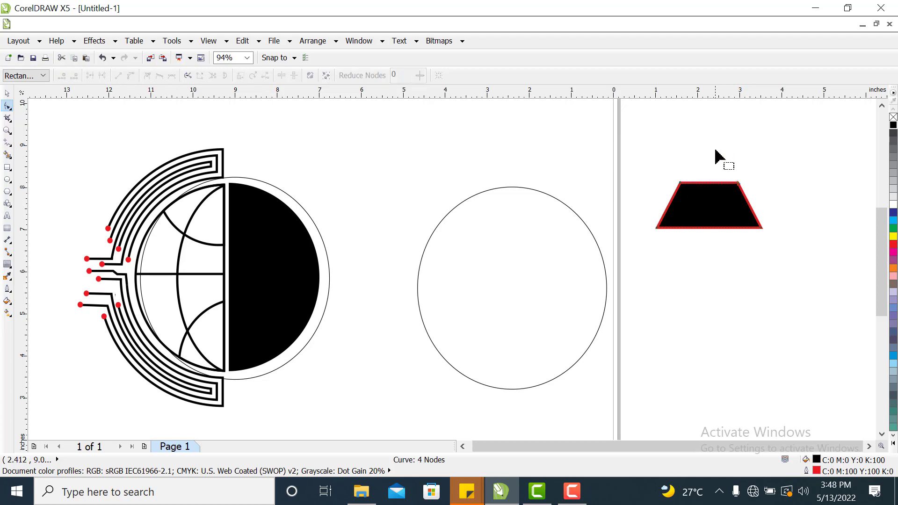
left_click(7, 93)
left_click(808, 183)
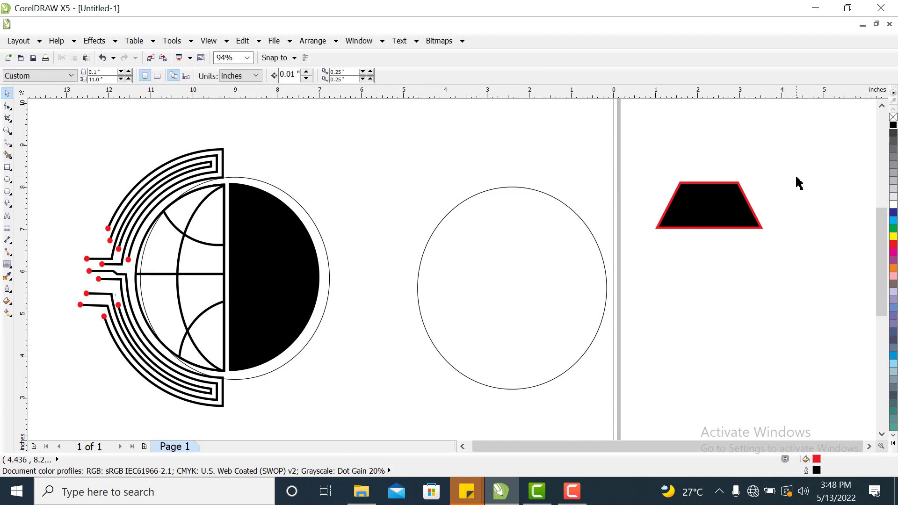
Resize the trapezoid to about 1.2 by 0.95 inches and place it on the top edge of the empty circle.
left_click_drag(714, 228, 702, 190)
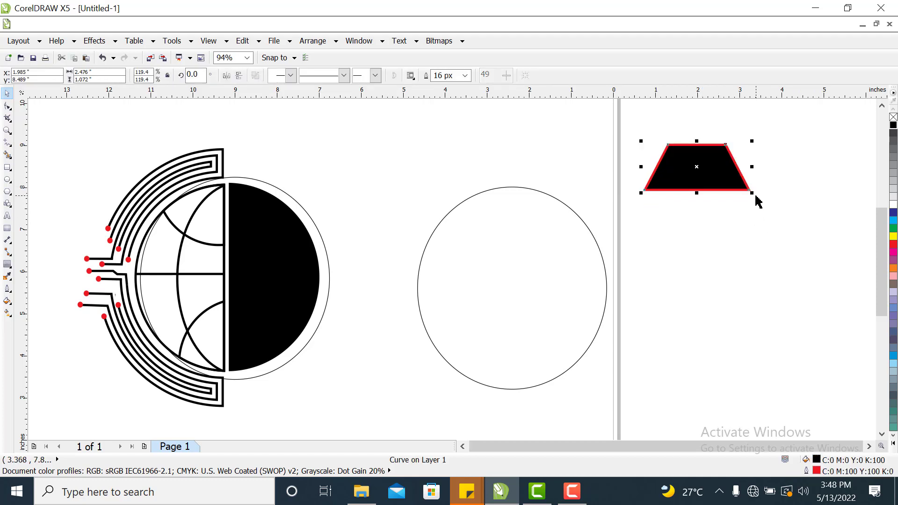
left_click_drag(752, 167, 730, 168)
left_click(757, 177)
double_click(694, 166)
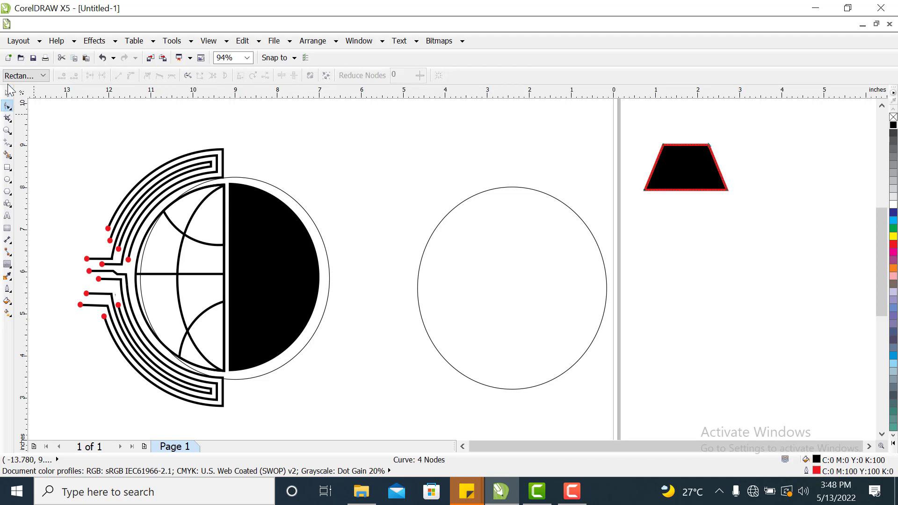
left_click(6, 93)
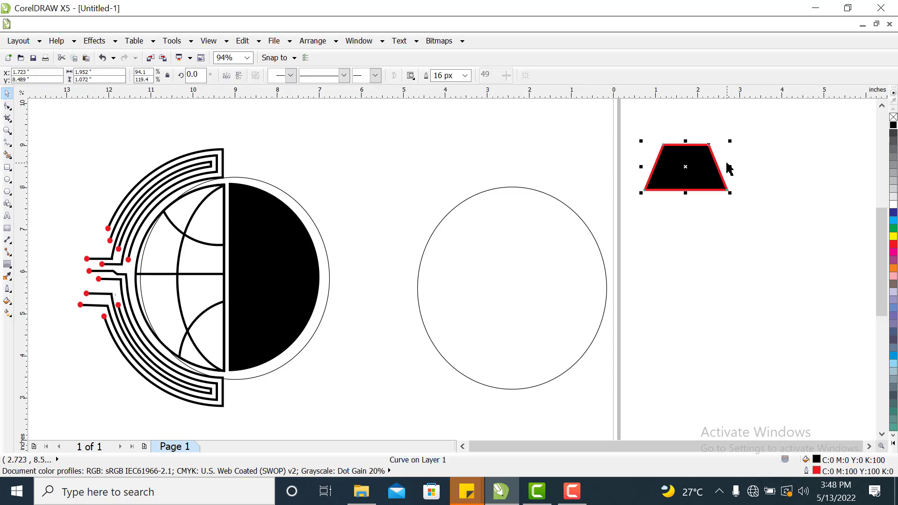
left_click_drag(728, 167, 741, 246)
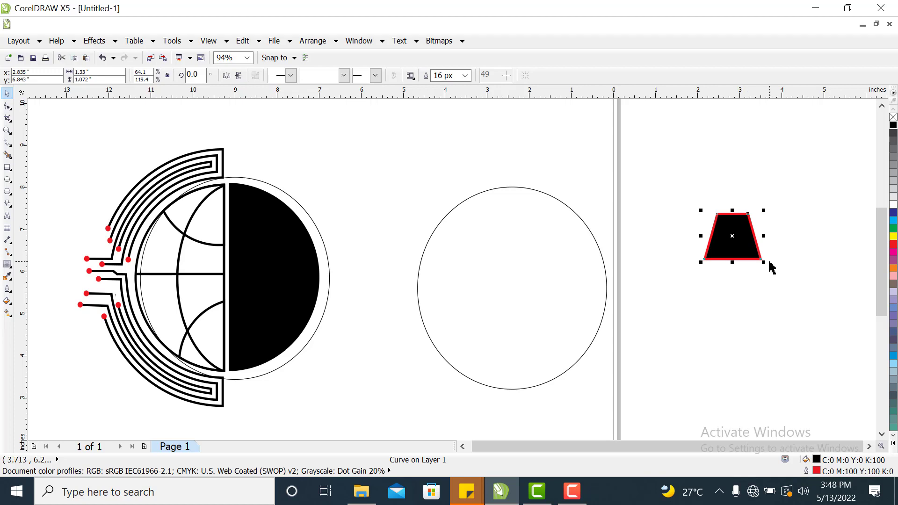
left_click_drag(763, 261, 519, 186)
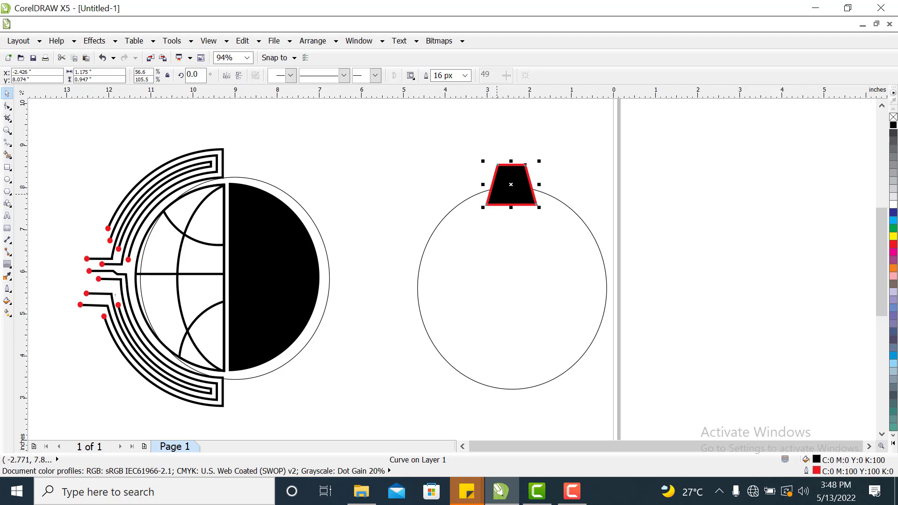
Place a vertically mirrored duplicate of the trapezoid on the circle's bottom edge.
left_click_drag(497, 196, 518, 385)
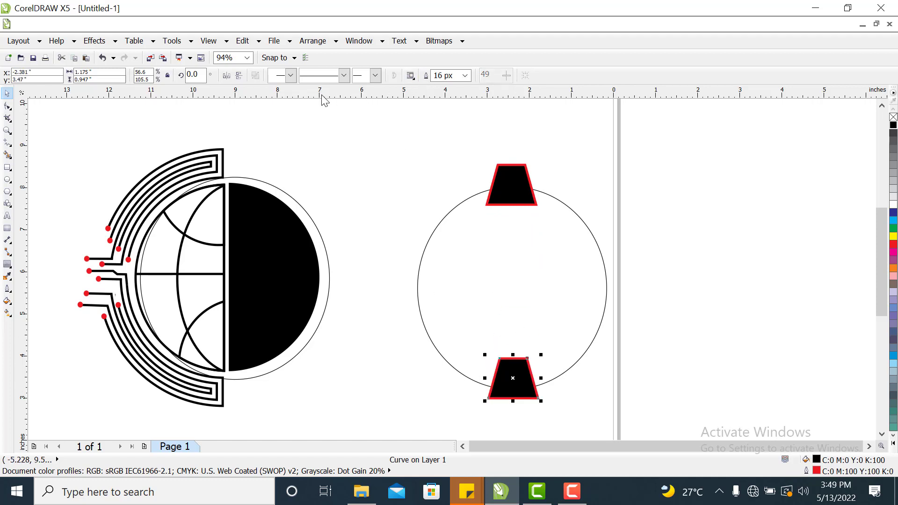
left_click(238, 76)
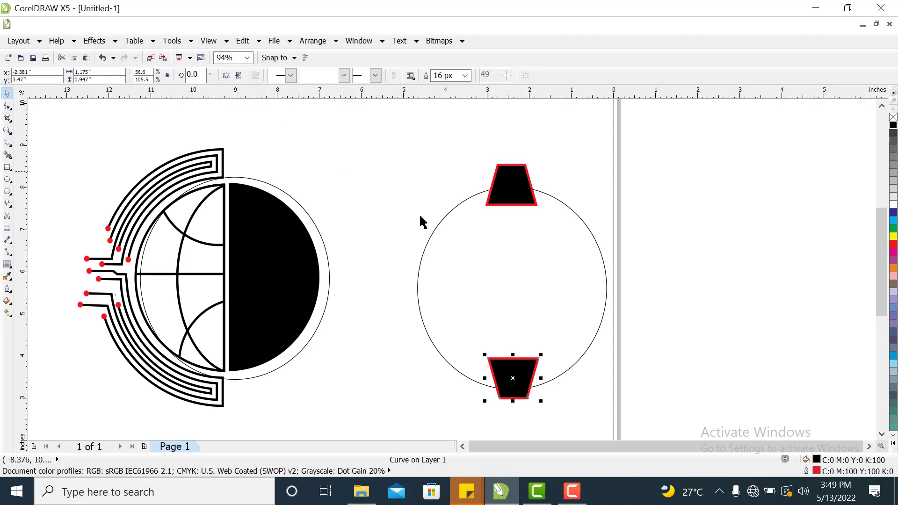
left_click(661, 326)
left_click_drag(511, 373, 524, 384)
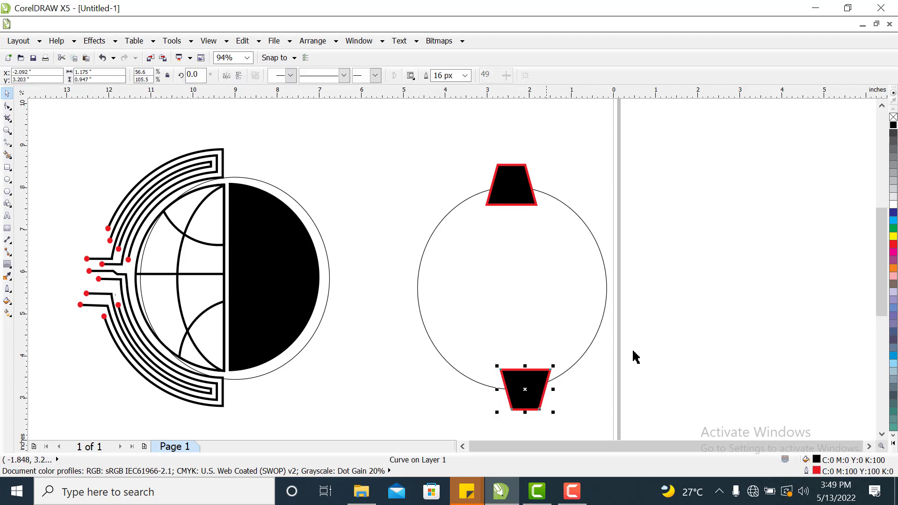
left_click(637, 368)
Nudge the top trapezoid slightly right and up on the circle's edge.
left_click(511, 182)
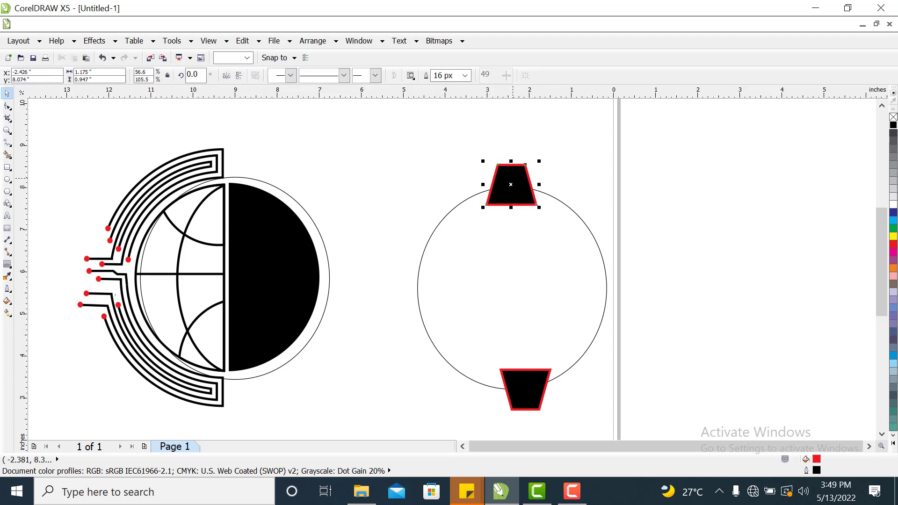
key("Right")
key("Right")
key("Right")
key("Right")
key("Right")
key("Right")
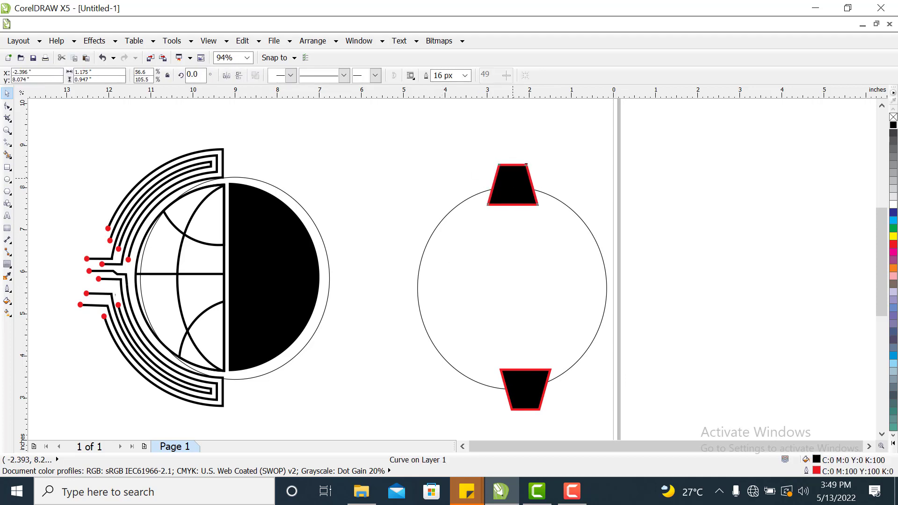
key("Up")
key("Up")
key("Up")
key("Up")
key("Up")
key("Up")
key("Up")
key("Up")
key("Up")
key("Up")
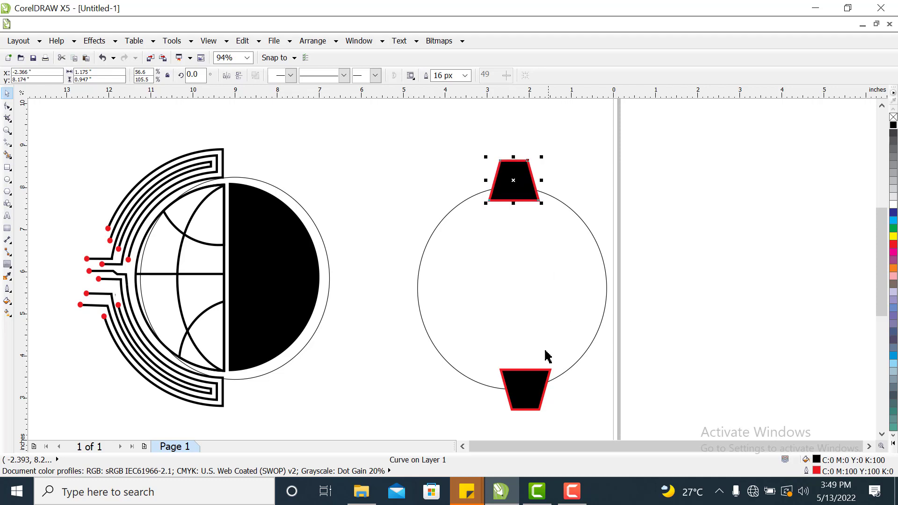
Nudge the bottom trapezoid down and sideways to align it under the top one on the circle's lower edge.
left_click(526, 379)
key("Down")
key("Down")
key("Down")
key("Down")
key("Down")
key("Down")
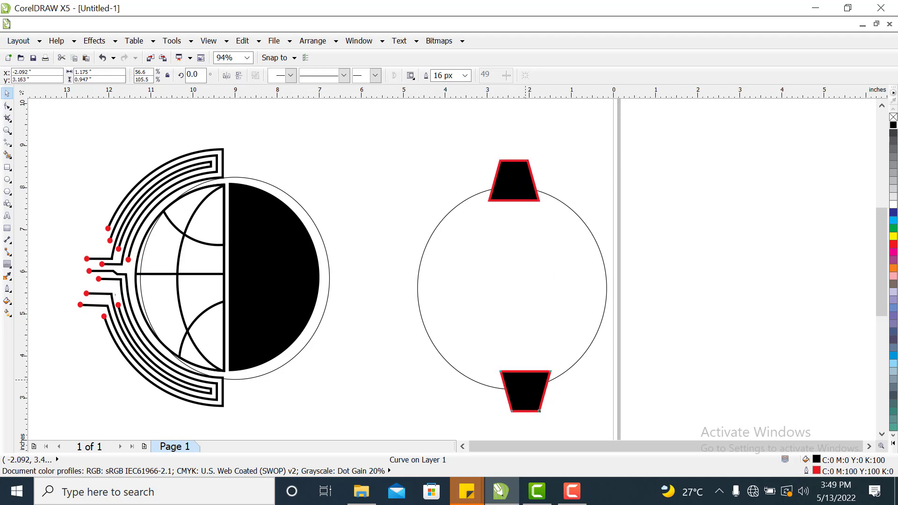
key("Right")
key("Right")
key("Down")
key("Down")
key("Down")
key("Down")
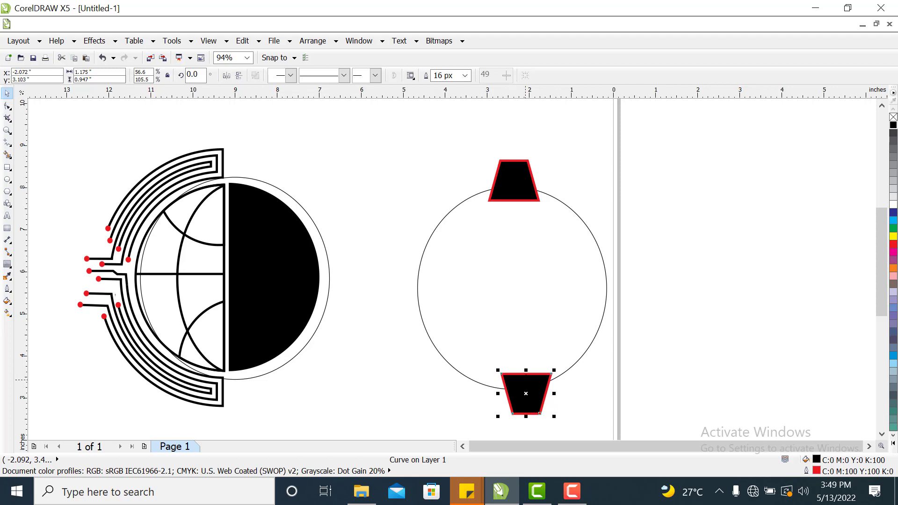
left_click(579, 349)
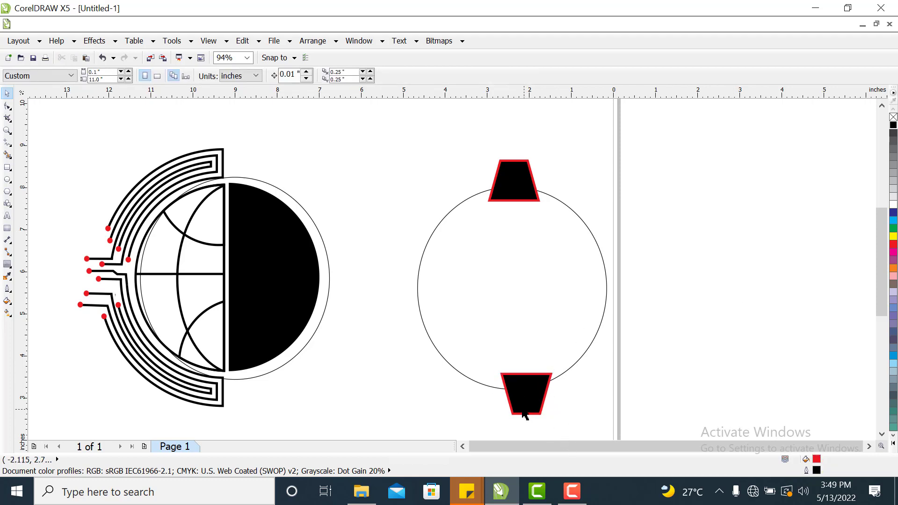
left_click(526, 401)
key("Down")
key("Down")
key("Down")
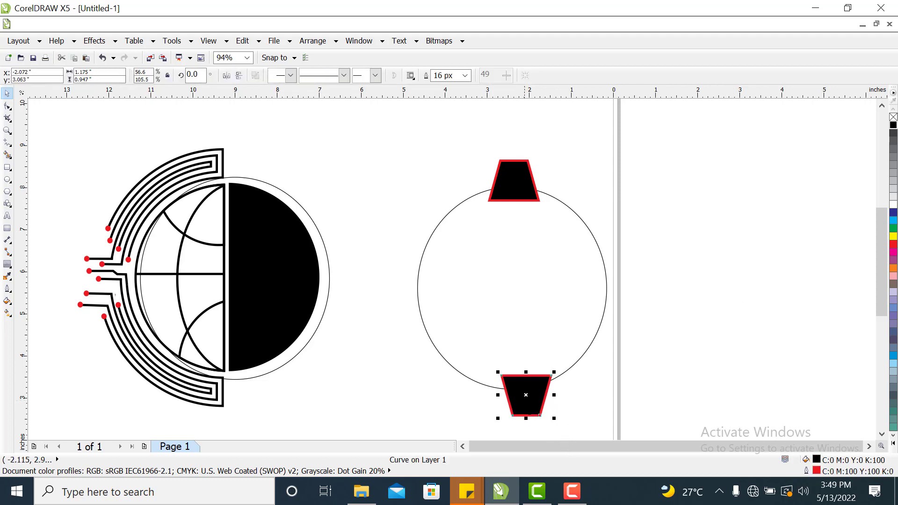
key("Down")
key("Down")
key("Down")
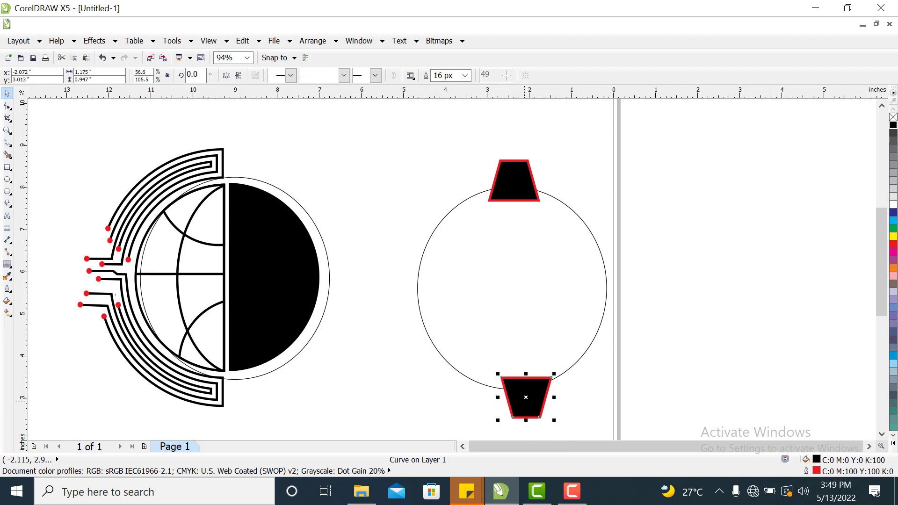
key("Left")
key("Left")
key("Left")
key("Left")
key("Up")
key("Up")
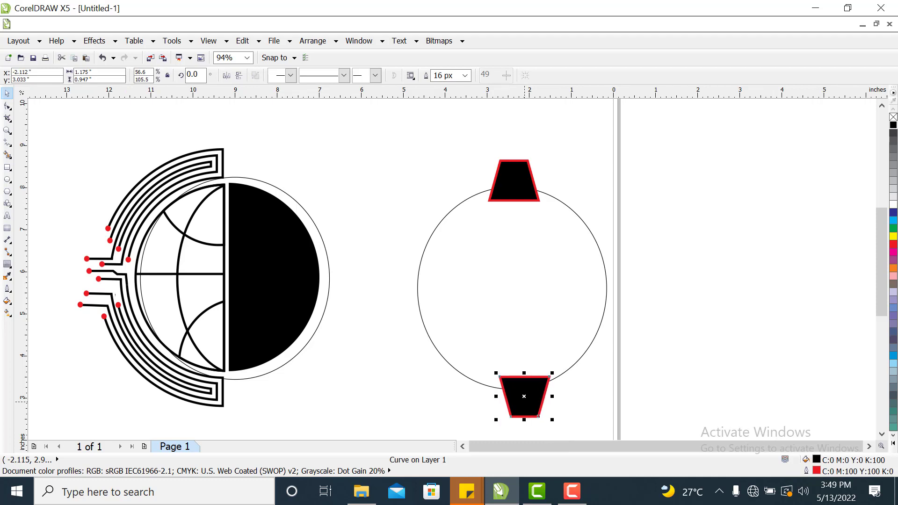
key("Up")
key("Up")
key("Left")
key("Left")
key("Left")
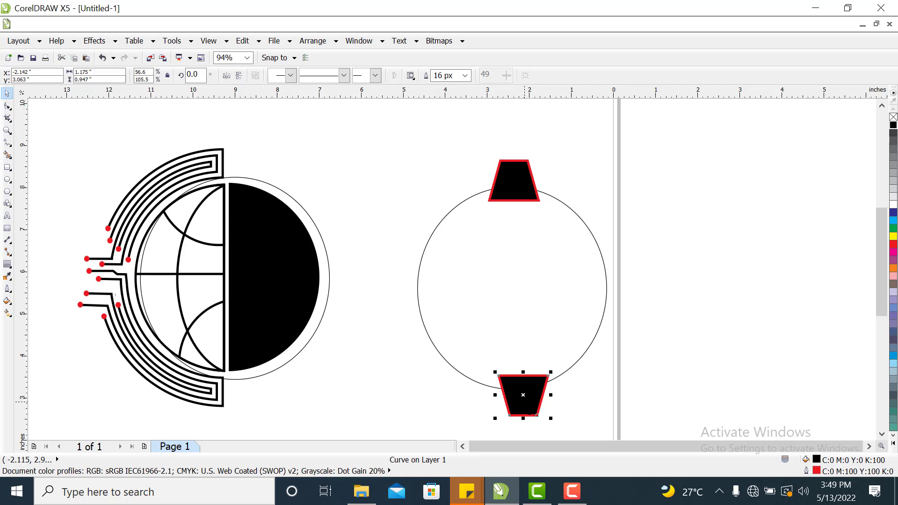
Nudge the bottom trapezoid up and slightly left onto the circle's lower edge.
left_click(740, 275)
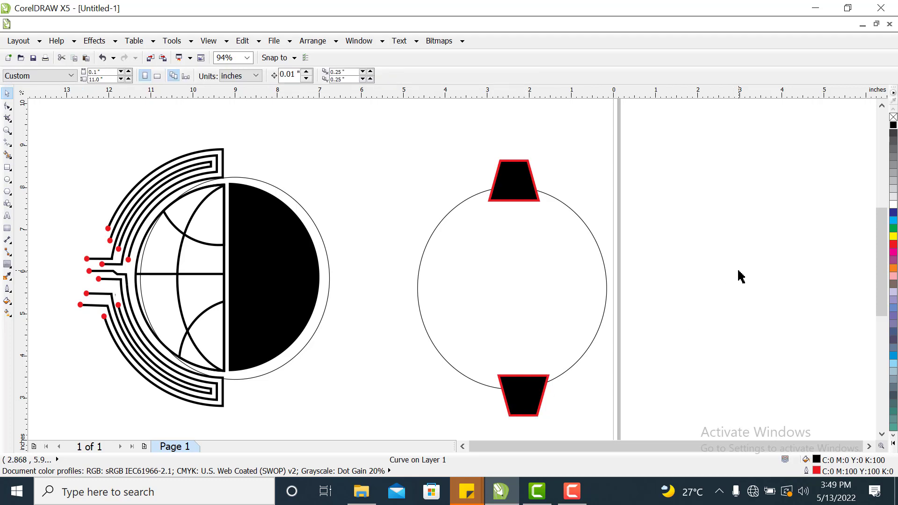
left_click(524, 395)
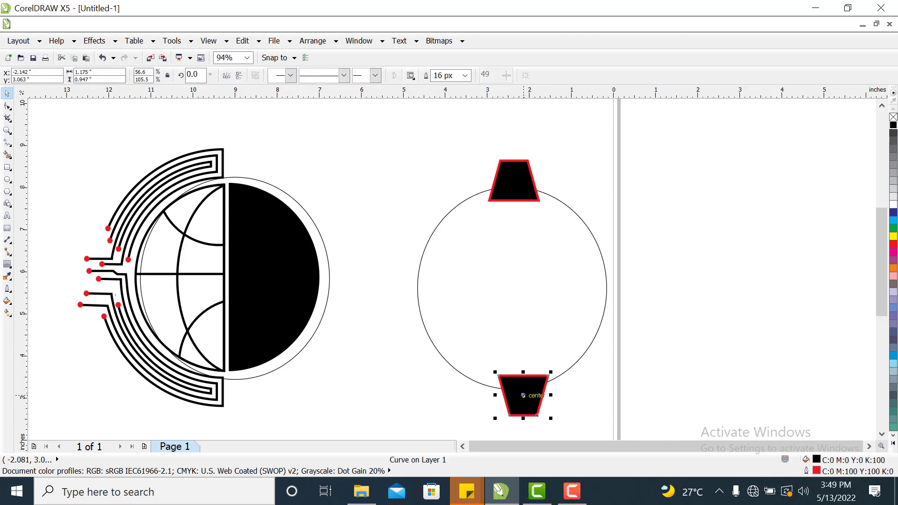
key("Up")
key("Up")
key("Up")
key("Up")
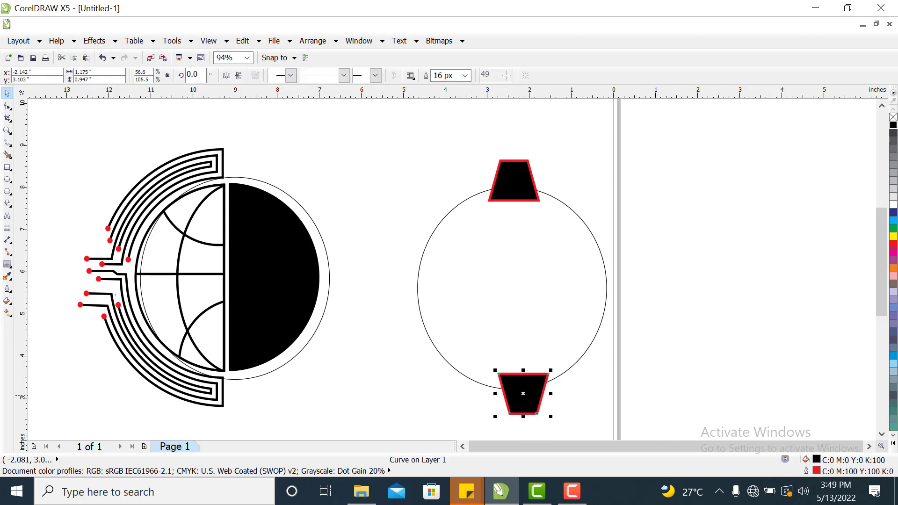
key("Left")
left_click(774, 305)
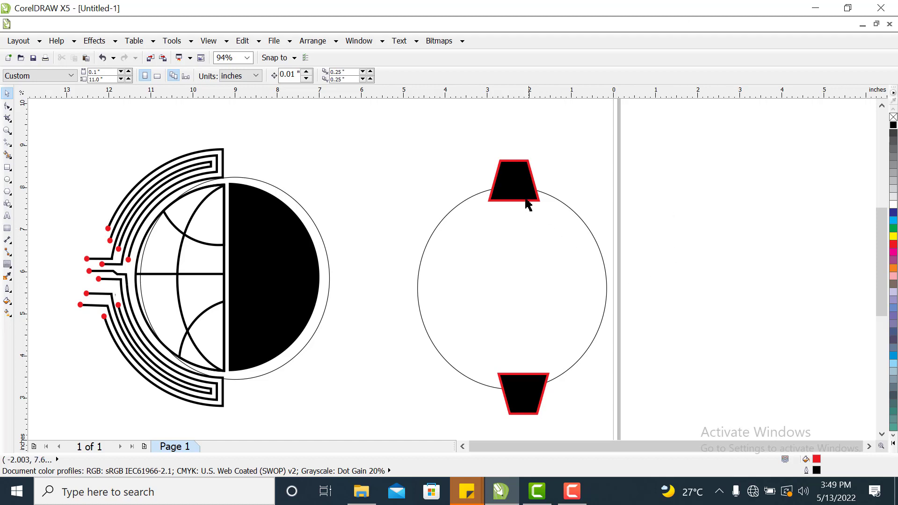
Group the top and bottom trapezoids together.
left_click(514, 179)
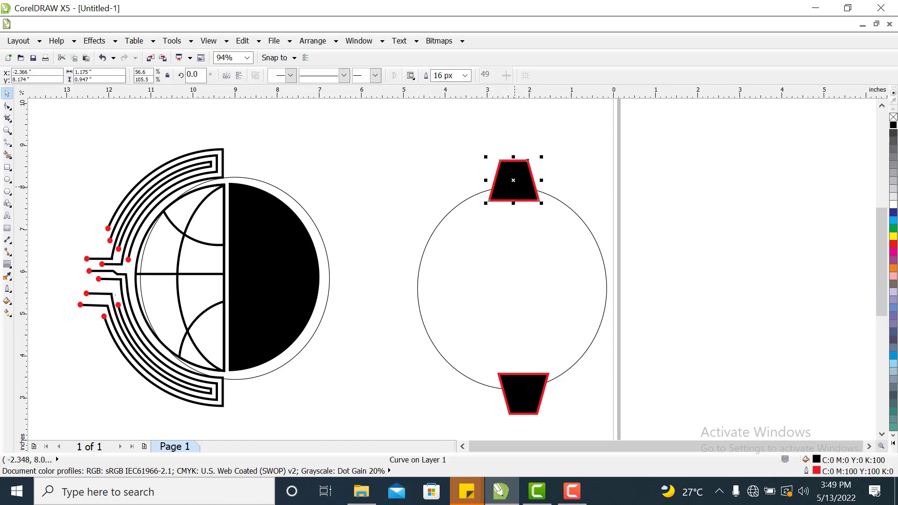
left_click(542, 394, "shift")
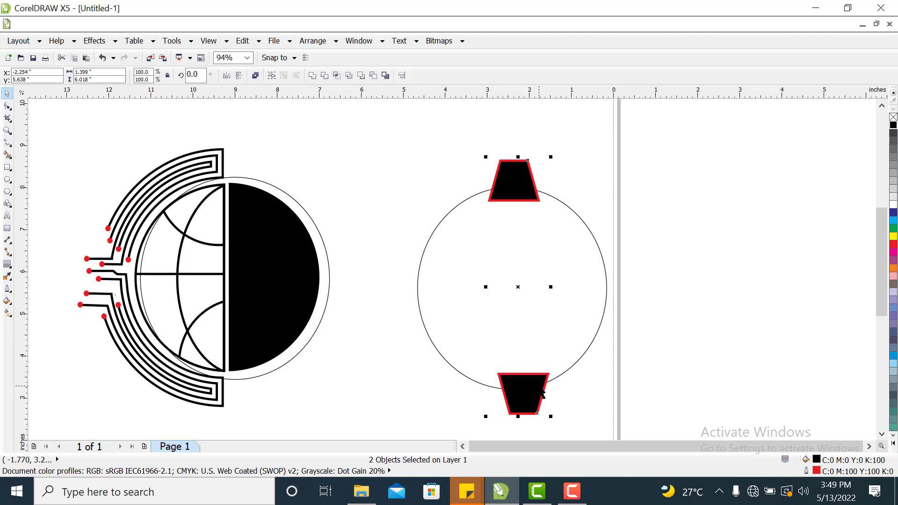
key("ctrl+g")
left_click(708, 246)
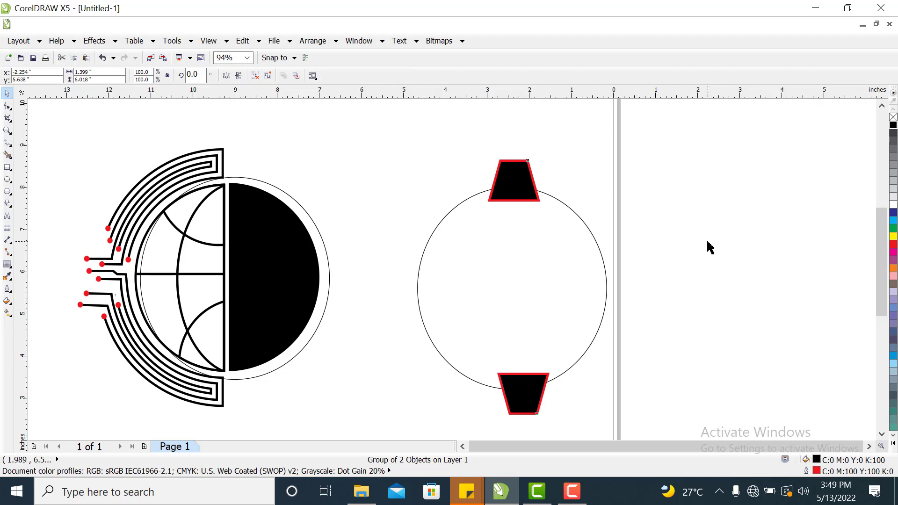
Rotate a duplicate of the trapezoid pair 38° around the circle's centre.
left_click(521, 196)
left_click(686, 190)
left_click(513, 181)
left_click(513, 181)
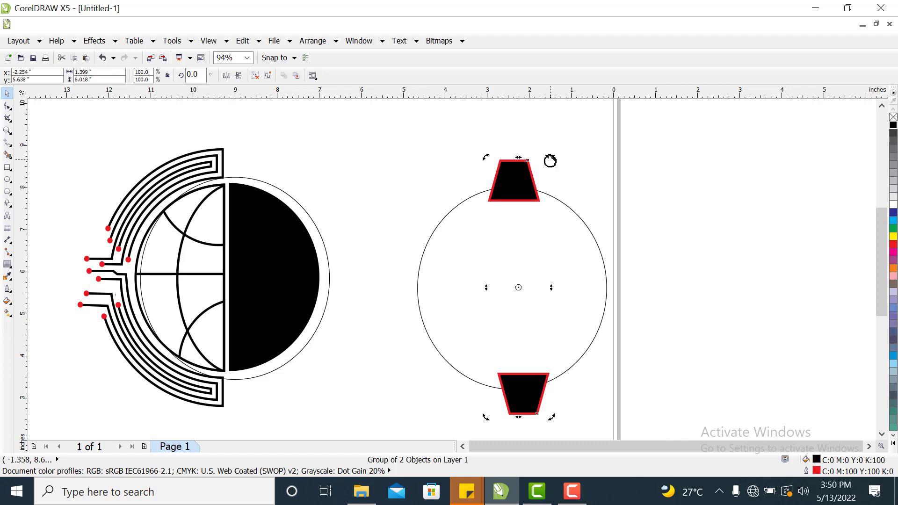
left_click(543, 209)
left_click(526, 184)
left_click(527, 184)
left_click_drag(552, 158, 456, 148)
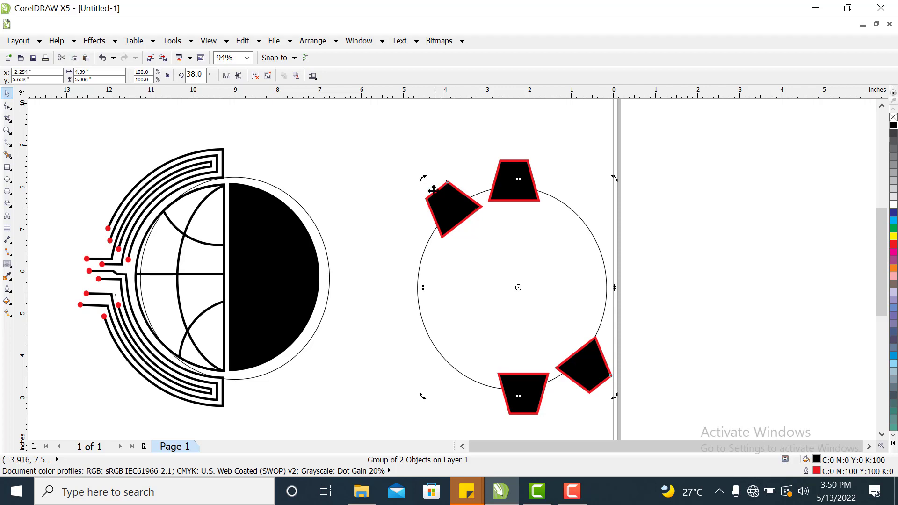
Rotate another duplicate of the trapezoid pair to about 75° and nudge it slightly left.
left_click_drag(420, 178, 377, 263)
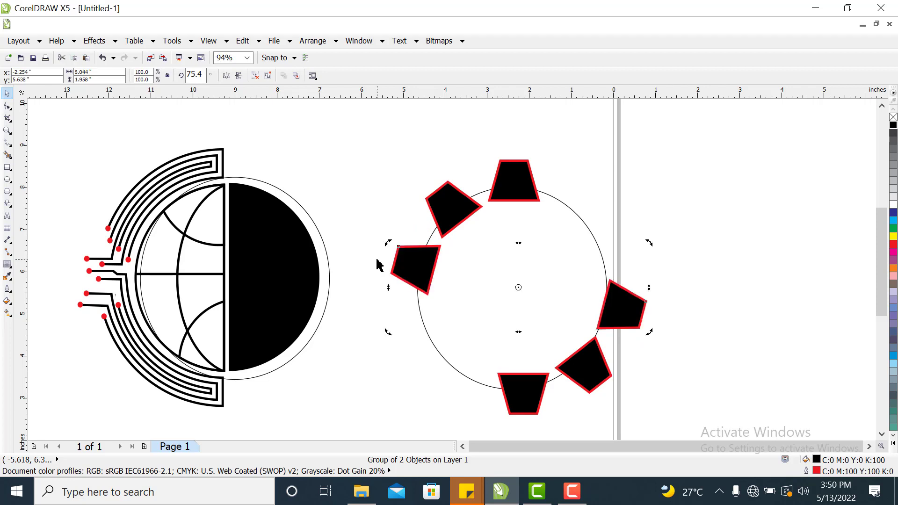
key("Left")
key("Left")
key("Left")
key("Left")
key("Left")
key("Left")
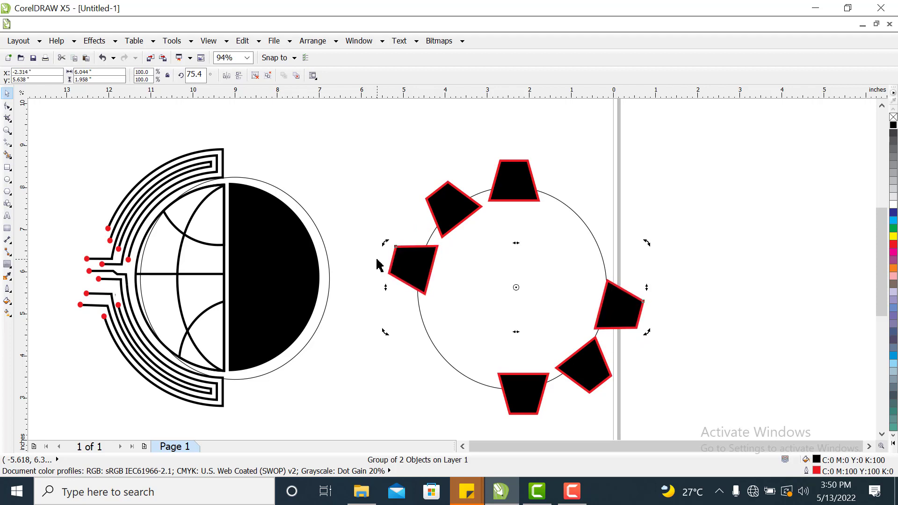
Adjust the 76° trapezoid pair and nudge it left so its shapes sit on the circle's edge.
left_click_drag(619, 304, 612, 305)
left_click(718, 296)
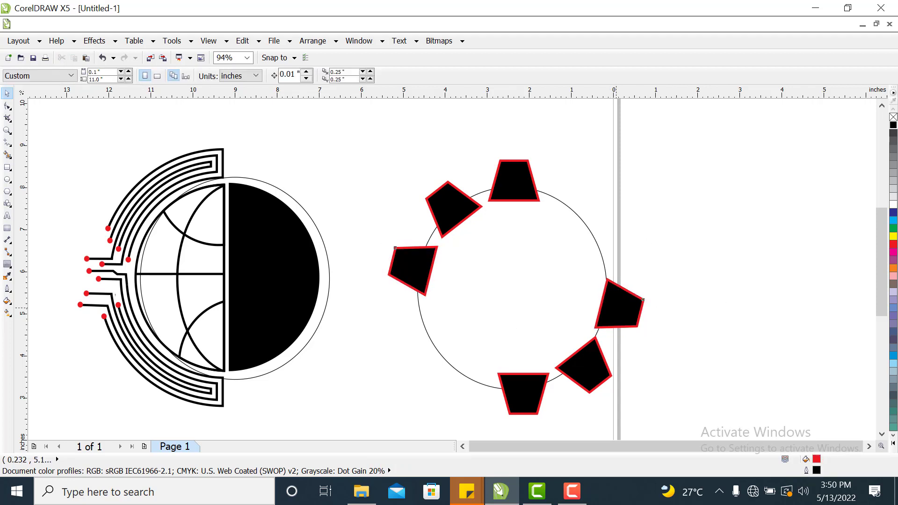
left_click(616, 307)
key("Left")
key("Left")
key("Left")
key("Left")
key("Left")
key("Left")
key("Left")
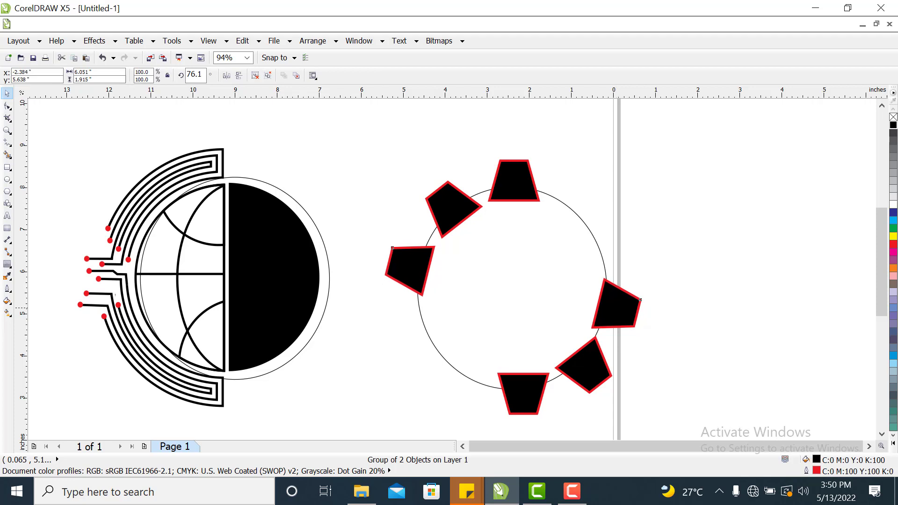
key("Left")
key("Left")
key("Left")
key("Left")
key("Left")
key("Left")
key("Left")
key("Left")
key("Left")
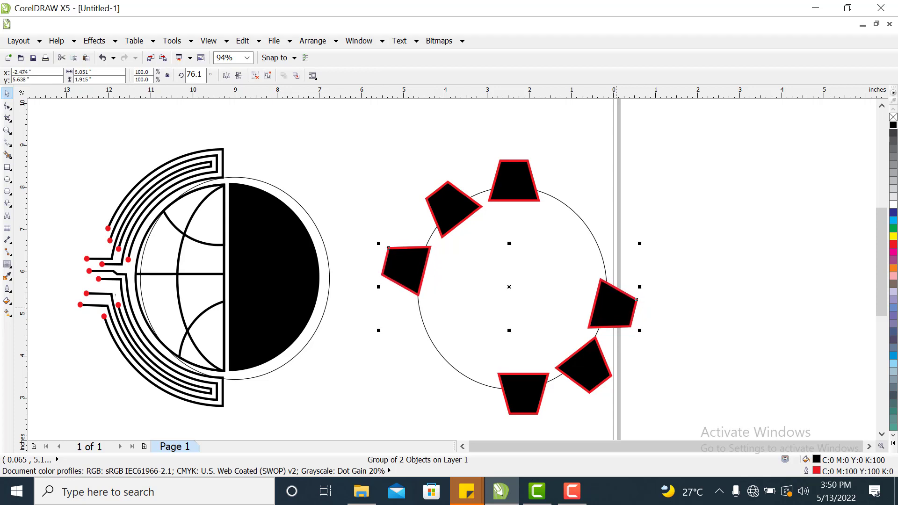
Reposition the 38° trapezoid pair by nudging and dragging it slightly onto the circle's edge.
left_click(597, 367)
left_click(445, 213)
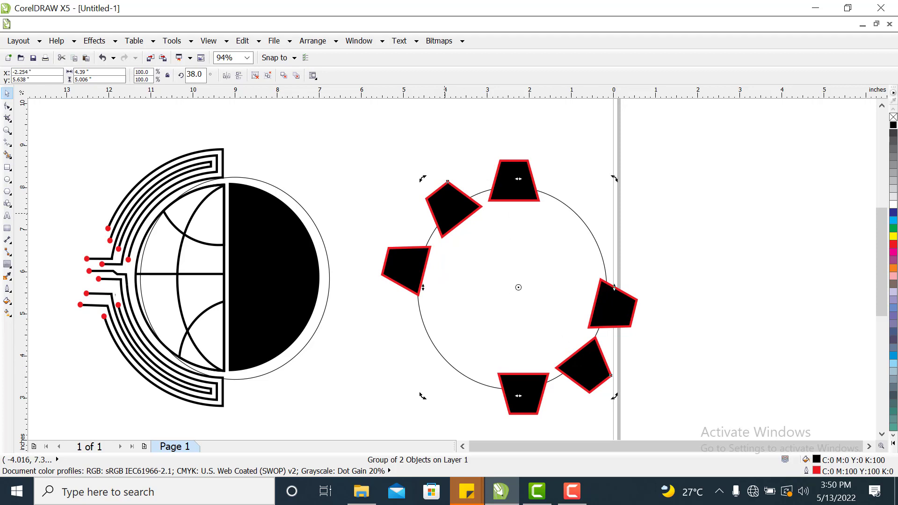
left_click(445, 213)
key("Left")
key("Left")
key("Left")
key("Left")
key("Left")
key("Left")
key("Left")
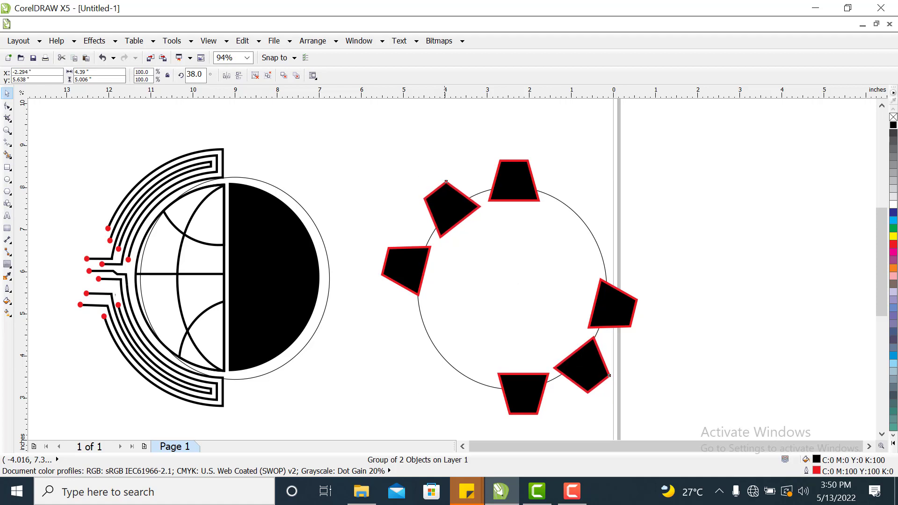
key("Left")
key("Left")
key("Right")
key("Right")
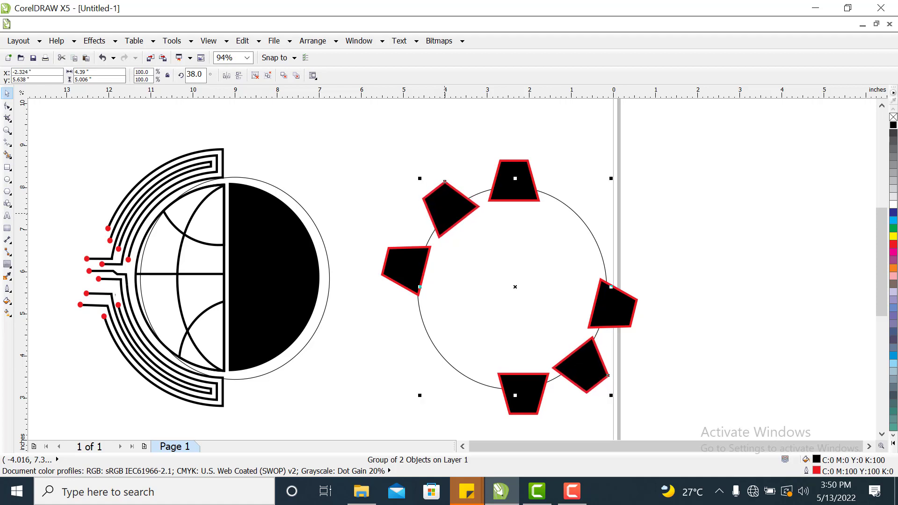
left_click(546, 206)
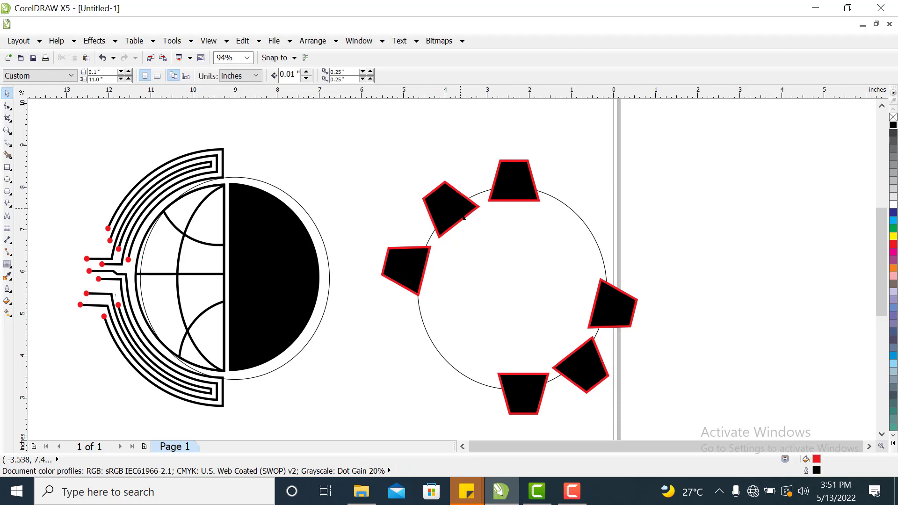
left_click_drag(455, 199, 460, 203)
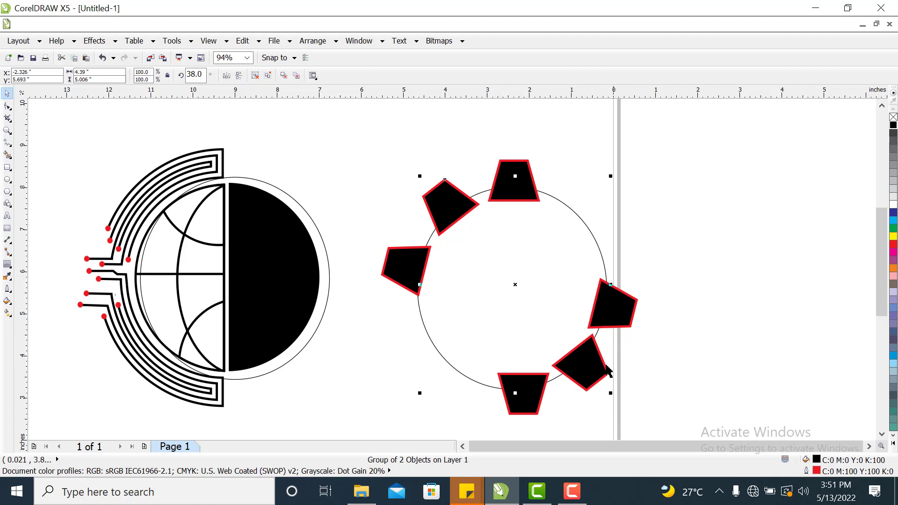
left_click_drag(593, 365, 591, 365)
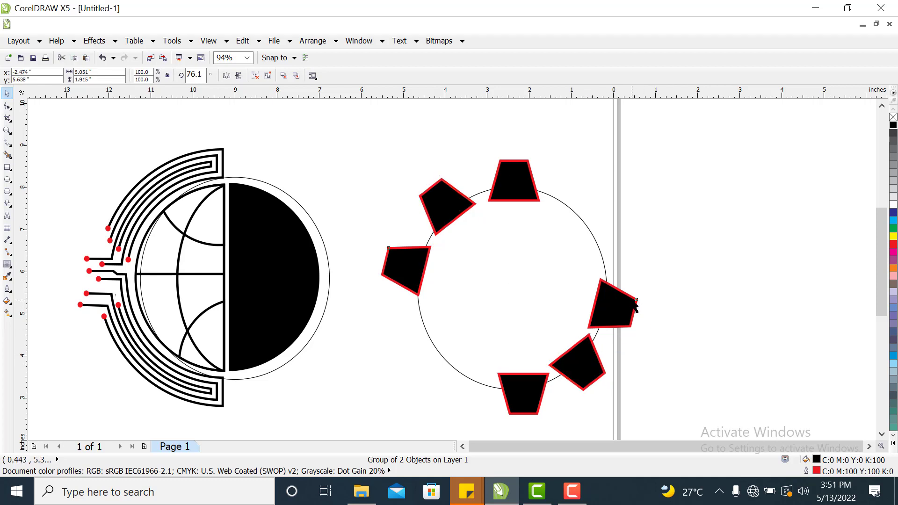
Rotate a duplicate of the 76° pair to about 111° around the circle's centre, undoing a stray move.
left_click(636, 300)
left_click(627, 299)
left_click_drag(639, 244, 619, 140)
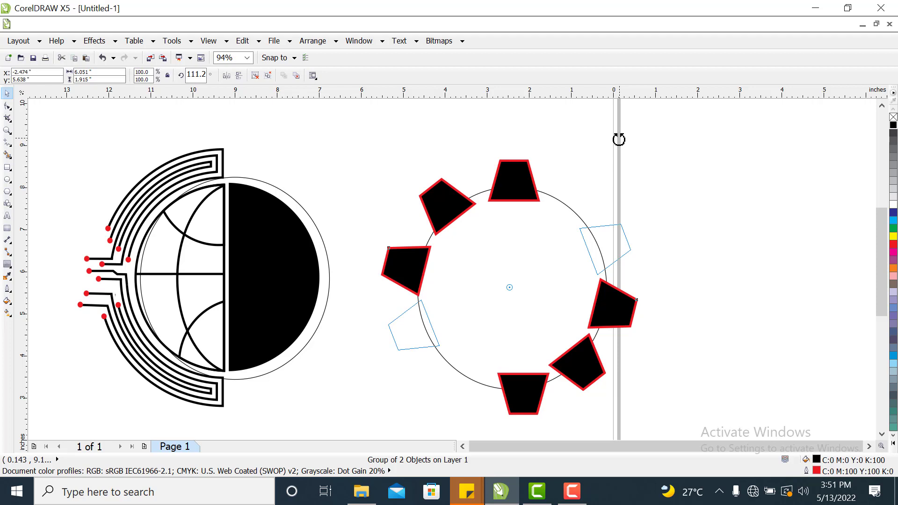
left_click_drag(619, 139, 619, 139)
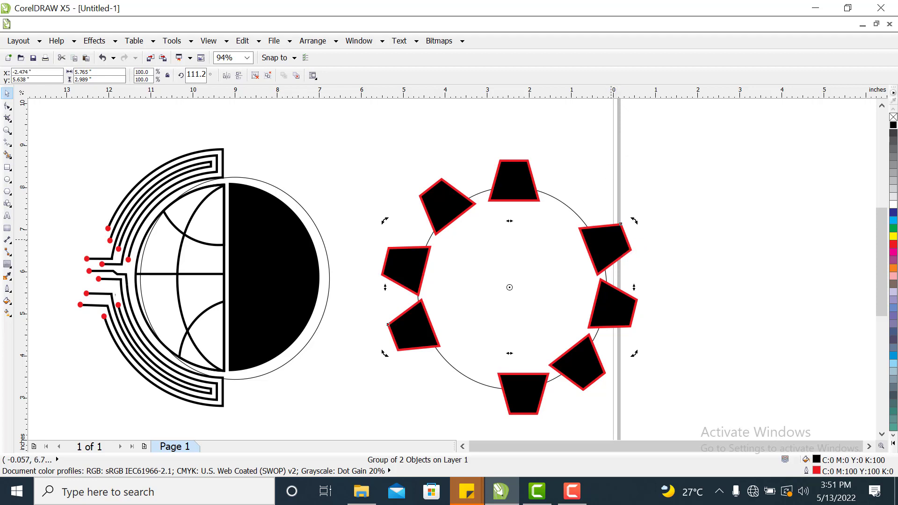
left_click_drag(611, 242, 596, 185)
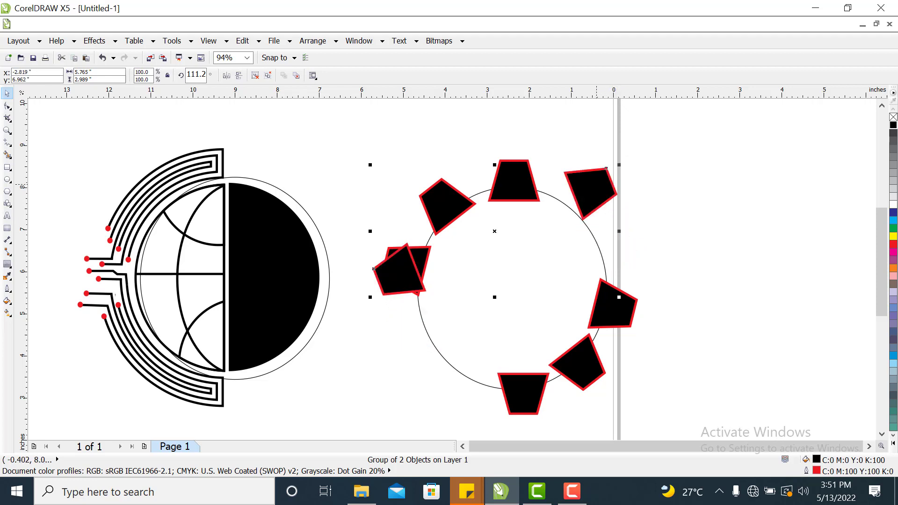
key("ctrl+z")
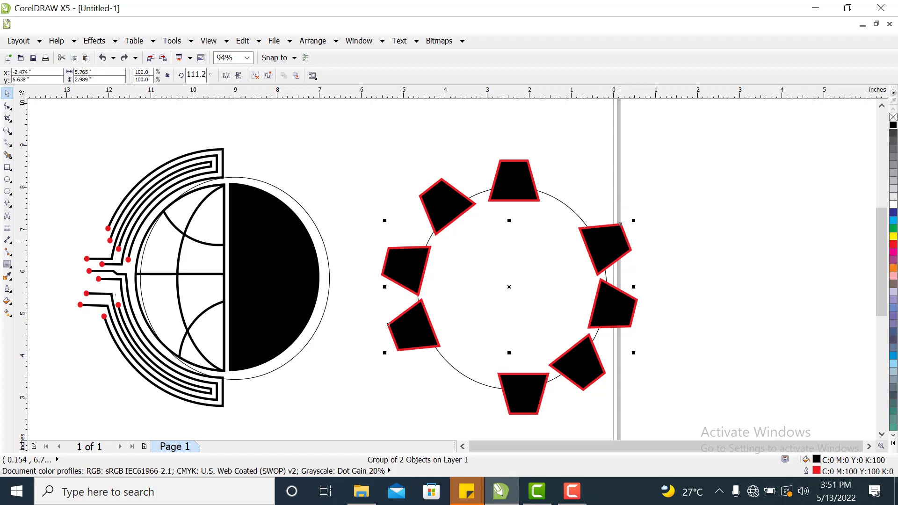
Rotate a duplicate of the 111° pair to 145° and nudge it slightly right.
left_click(621, 224)
left_click_drag(633, 220, 584, 146)
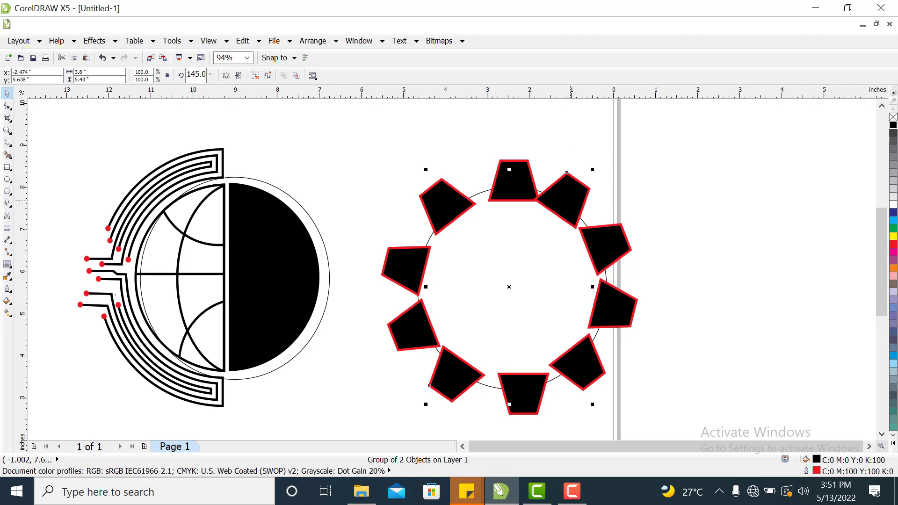
key("Right")
key("Right")
key("Right")
key("Right")
key("Right")
key("Right")
key("Right")
key("Right")
key("Right")
key("Right")
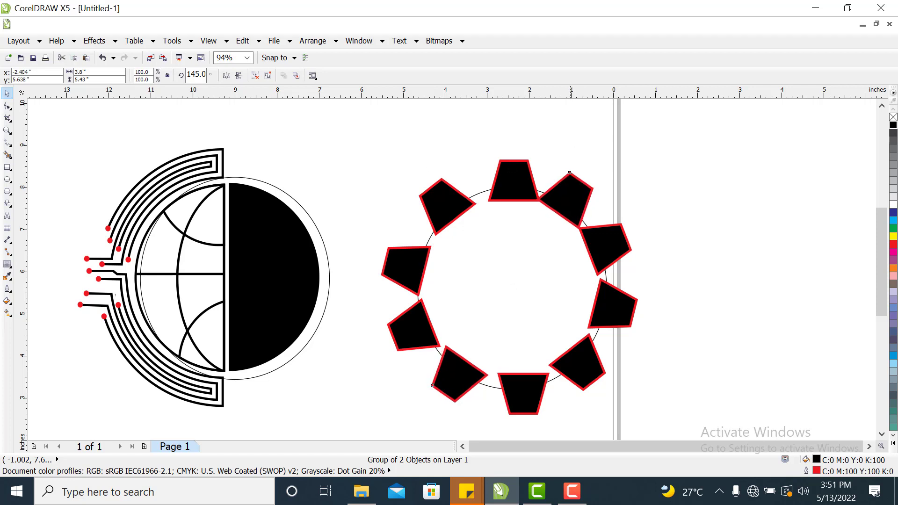
left_click_drag(566, 200, 566, 200)
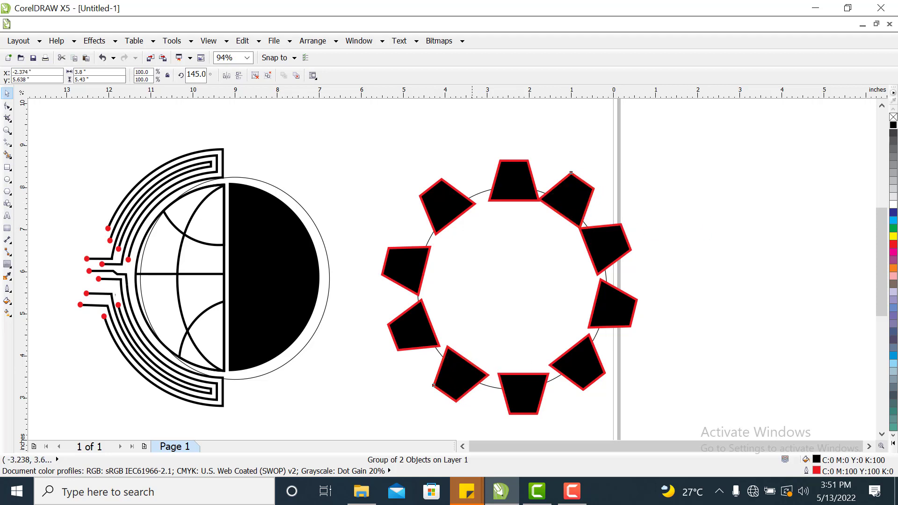
Fine-tune the 145° trapezoid pair's position so its shapes sit evenly on the circle.
left_click_drag(477, 372, 466, 375)
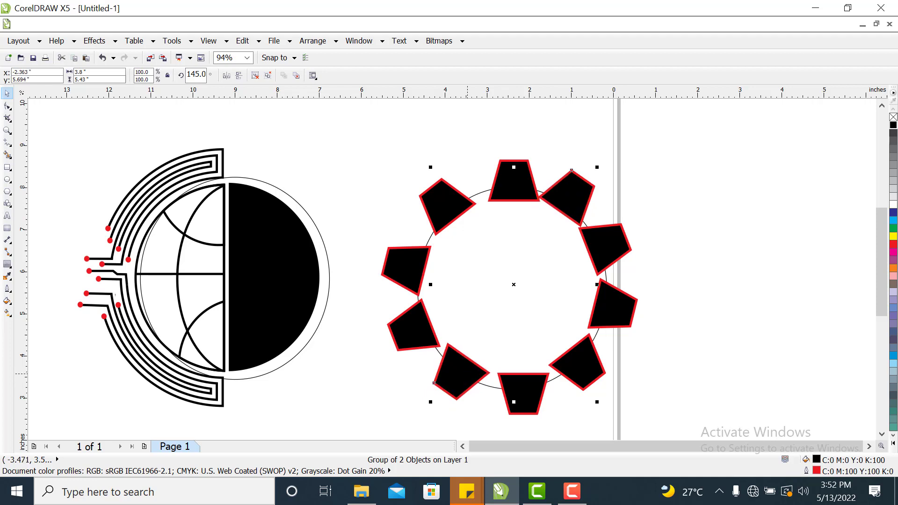
left_click_drag(518, 400, 513, 399)
left_click(747, 364)
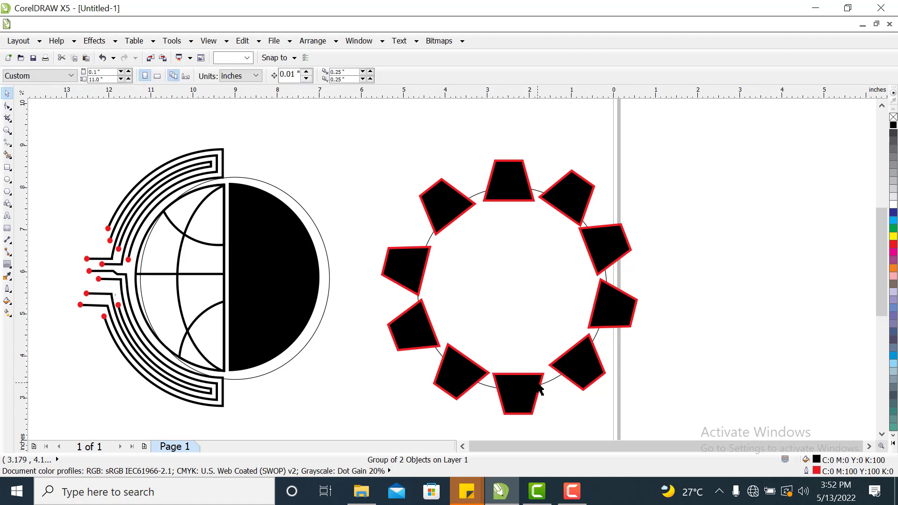
left_click(462, 391)
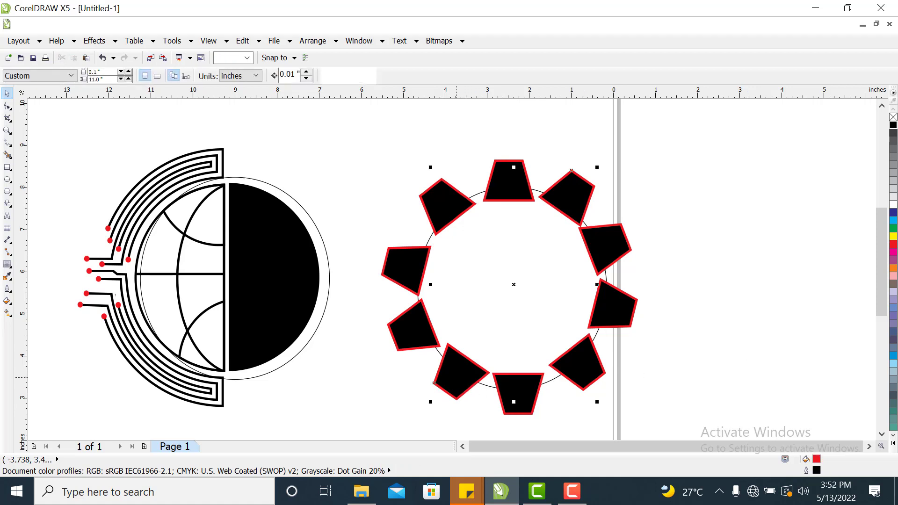
left_click(456, 377)
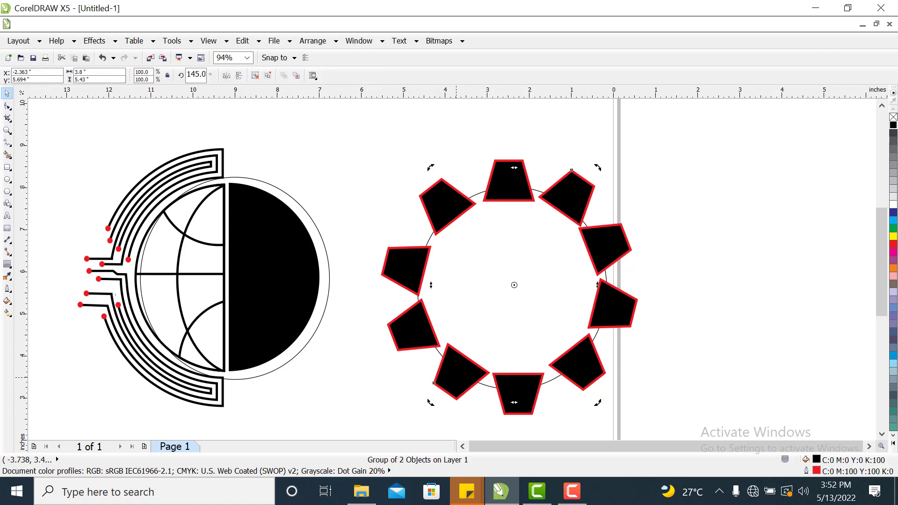
key("Left")
key("Left")
left_click_drag(456, 378, 455, 380)
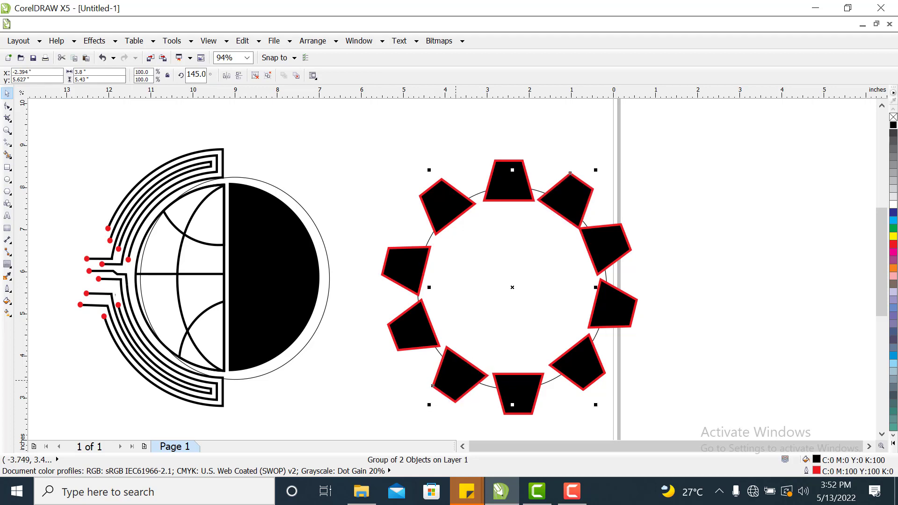
Fine-tune the 111° trapezoid pair's position by small drags around the circle.
left_click_drag(571, 194, 570, 192)
left_click(645, 186)
left_click(614, 263)
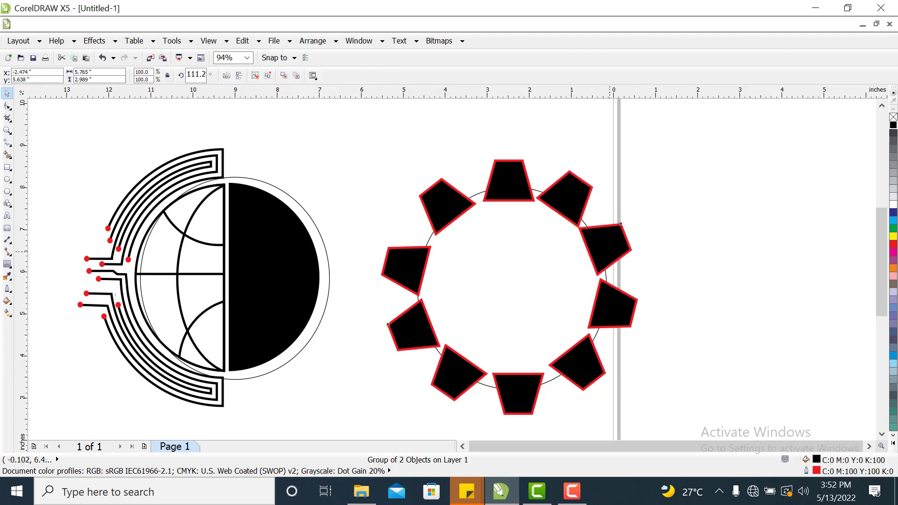
left_click_drag(388, 324, 389, 328)
left_click(730, 256)
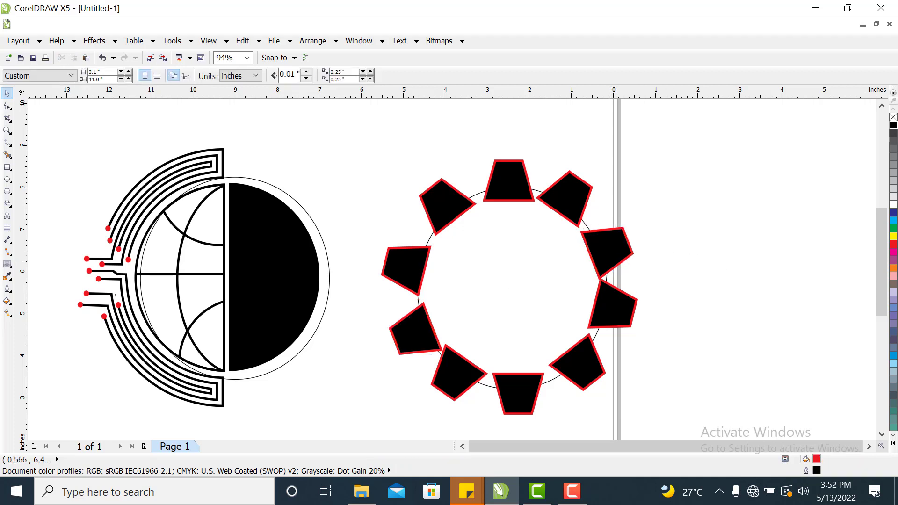
left_click_drag(614, 247, 613, 241)
left_click(685, 226)
left_click(597, 238)
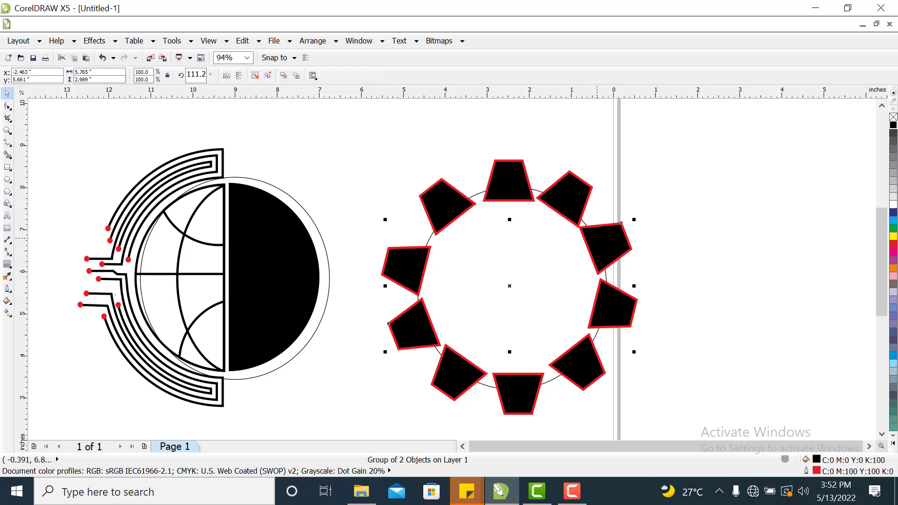
Check each trapezoid pair around the circle, nudging the 111° and 76° pairs slightly into place.
left_click_drag(597, 238, 600, 241)
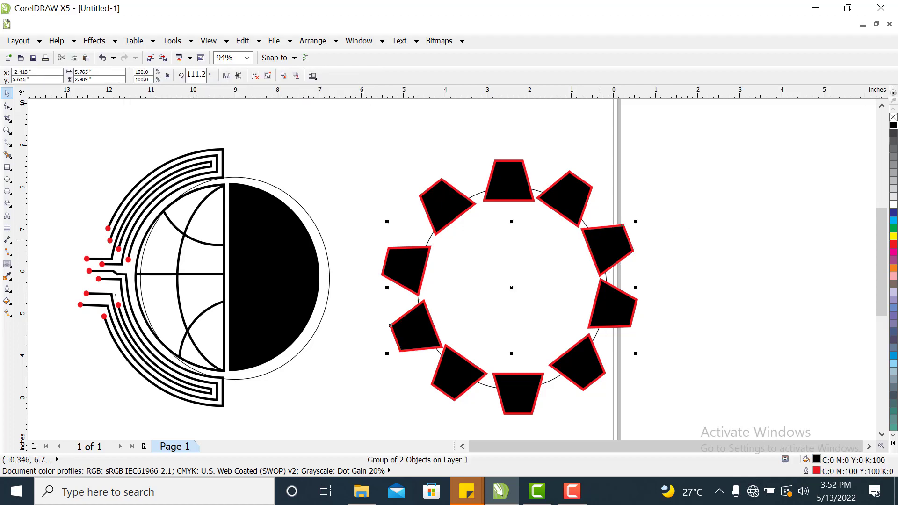
left_click(675, 242)
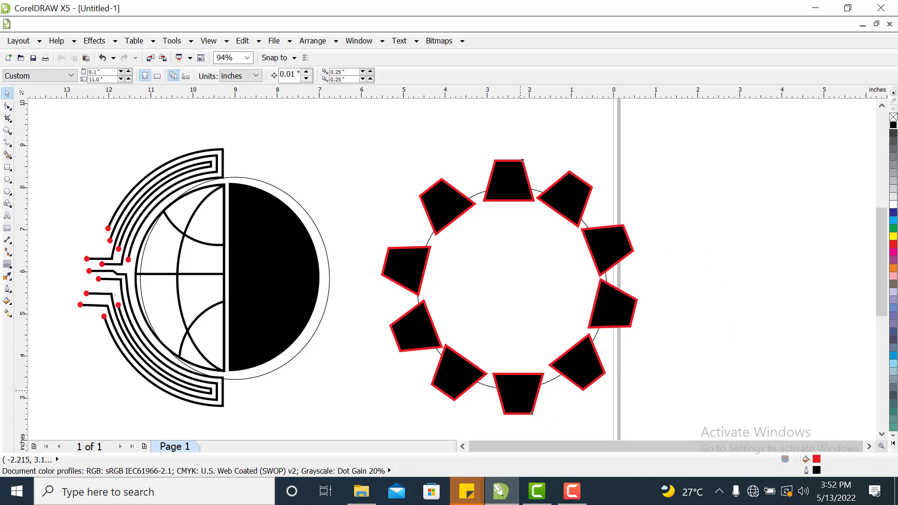
left_click(517, 395)
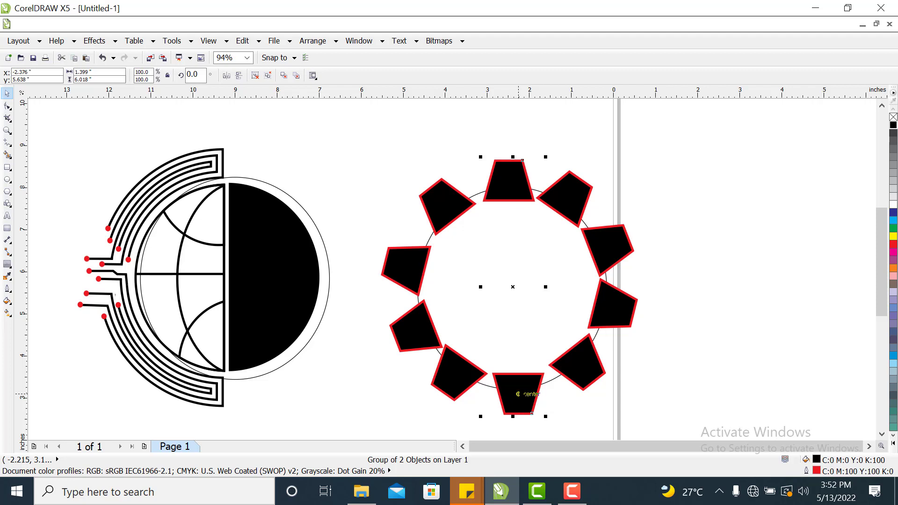
left_click(770, 361)
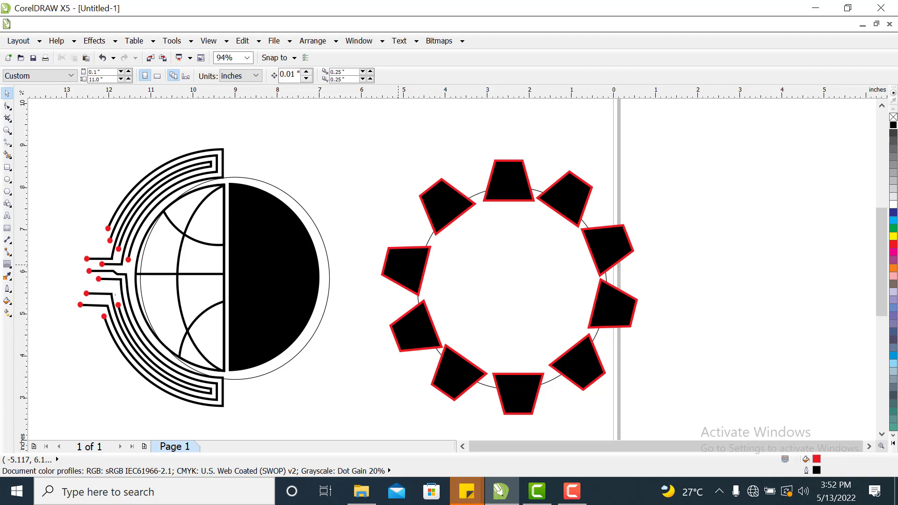
left_click(400, 267)
left_click_drag(400, 267, 400, 268)
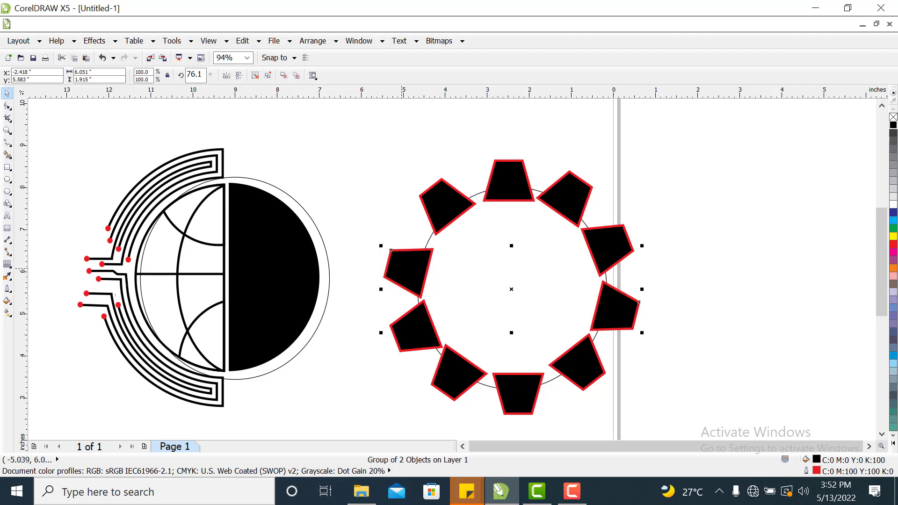
left_click(746, 272)
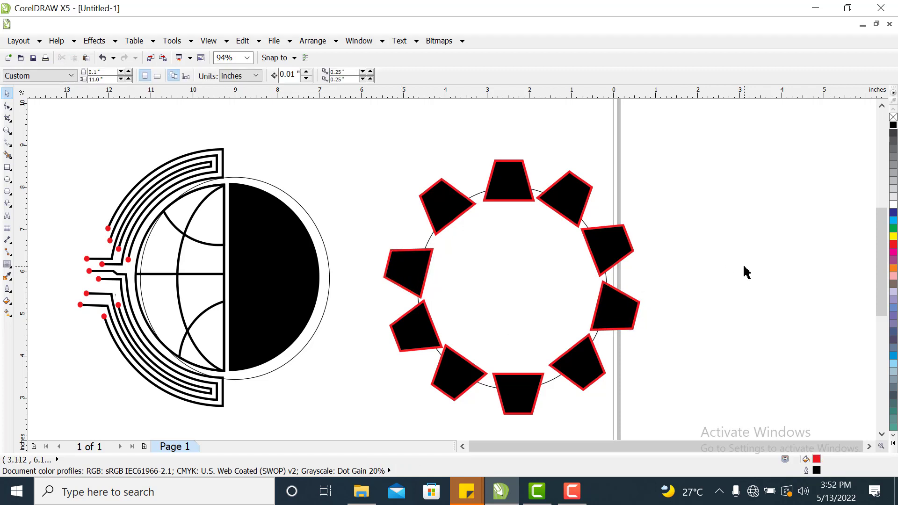
left_click(538, 367)
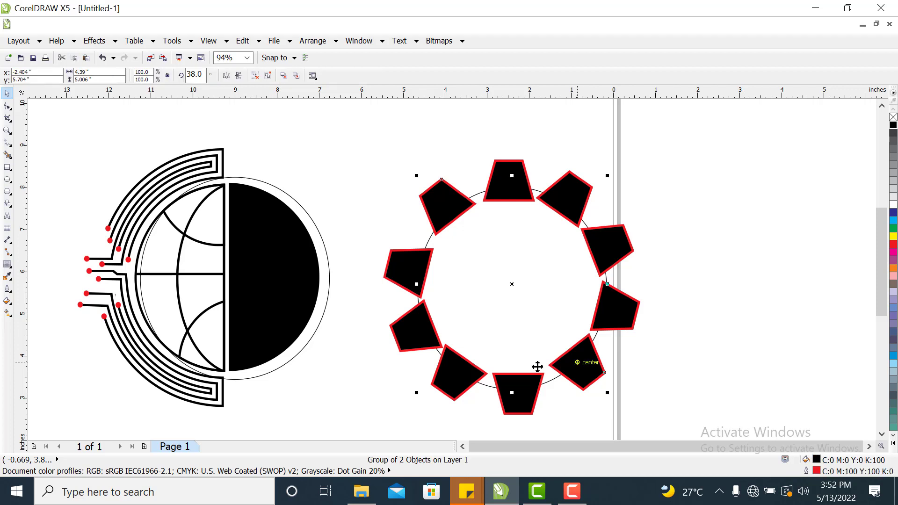
left_click(705, 334)
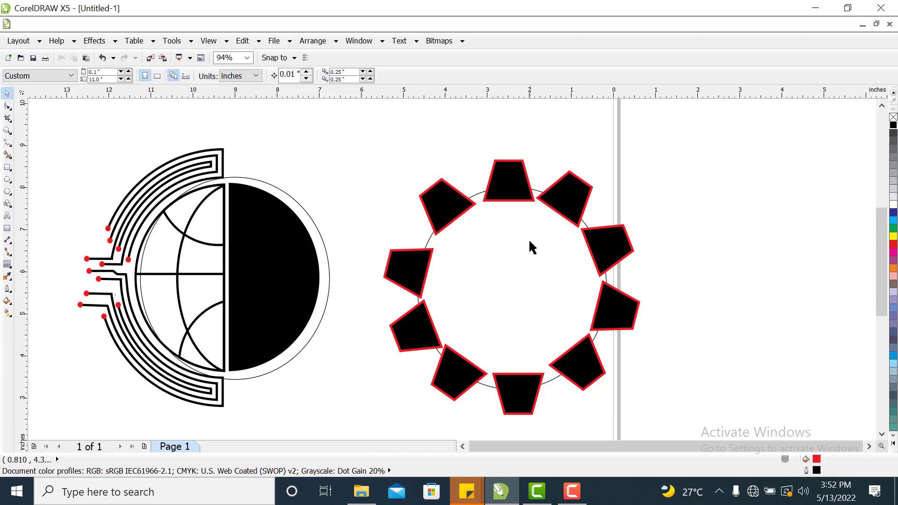
left_click(514, 190)
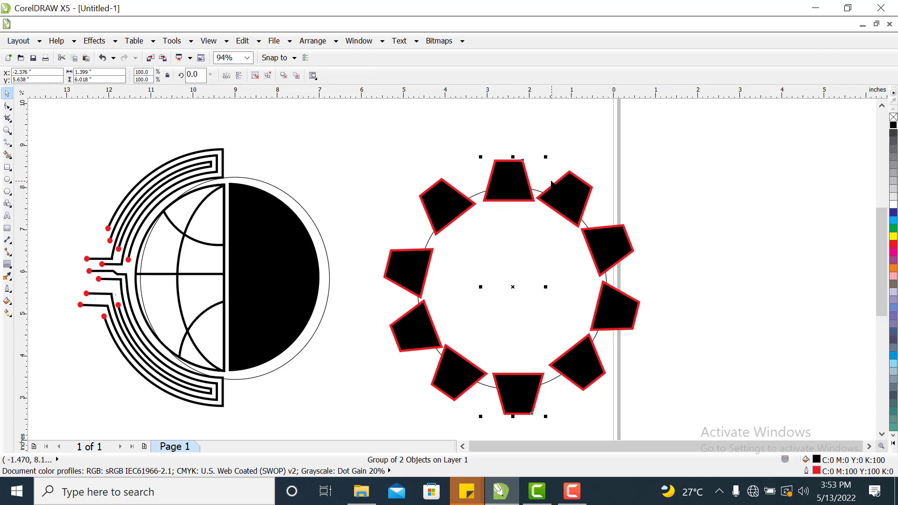
left_click(761, 152)
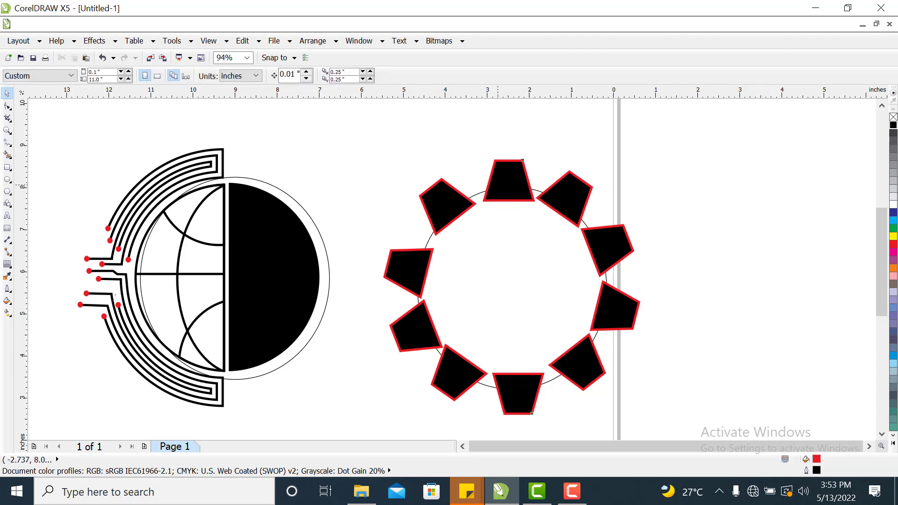
Ungroup the trapezoid pairs, select all trapezoids with the circle, and weld them into one gear-shaped curve.
left_click(423, 201)
key("ctrl+u")
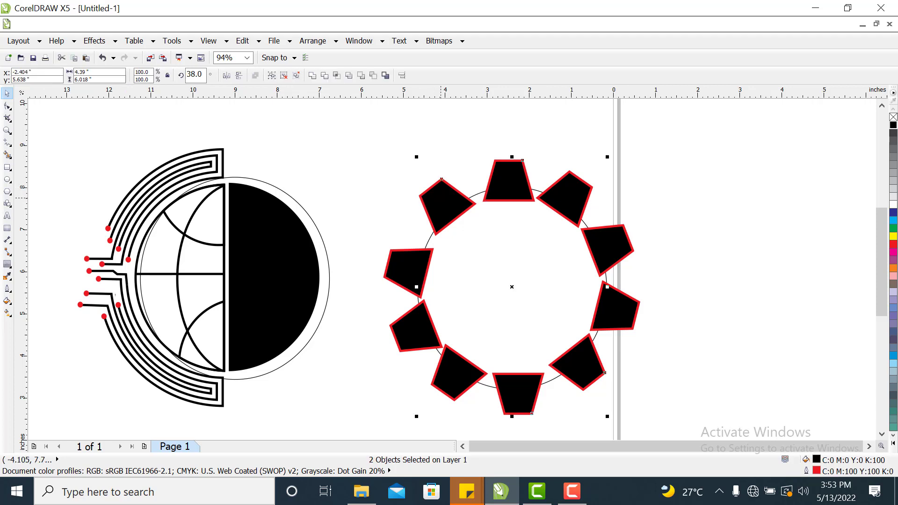
left_click(410, 259, "shift")
left_click(403, 339, "shift")
left_click(461, 378, "shift")
left_click(432, 242, "shift")
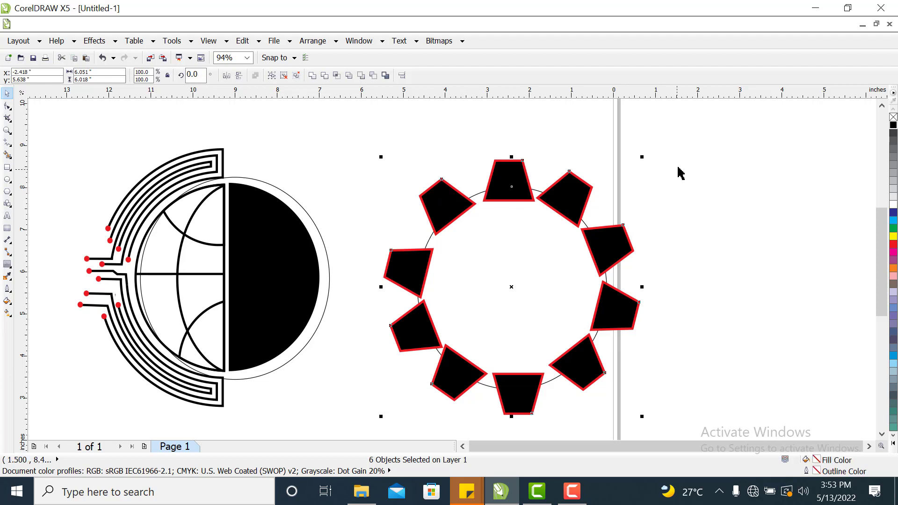
left_click(312, 75)
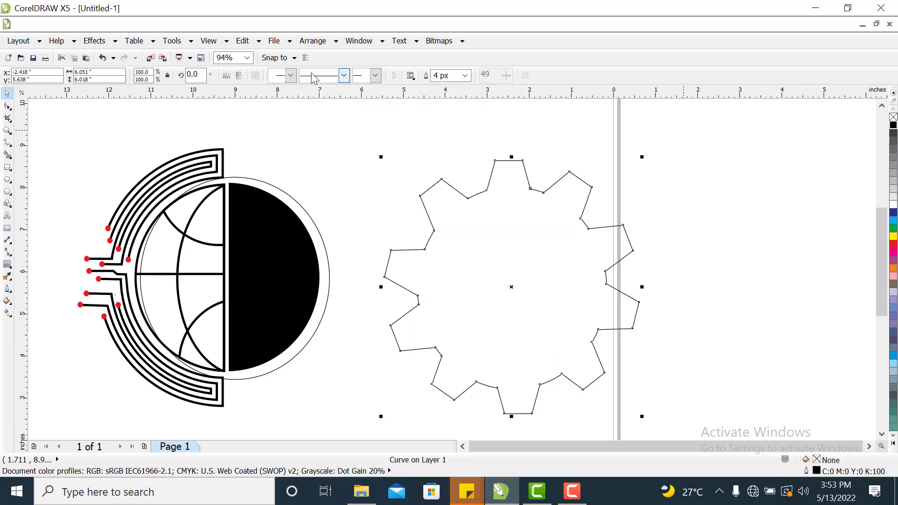
left_click(738, 261)
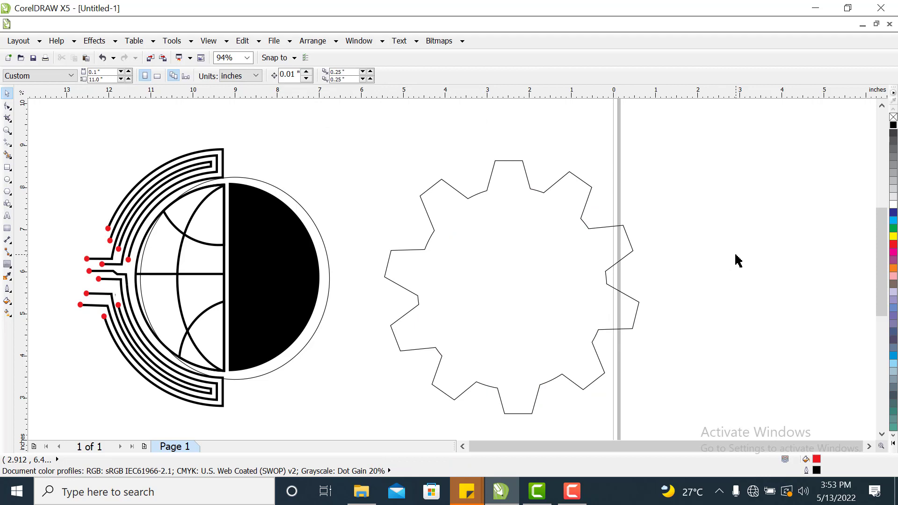
Move the gear shape slightly and rotate it to about 358.8°.
left_click_drag(475, 303, 521, 281)
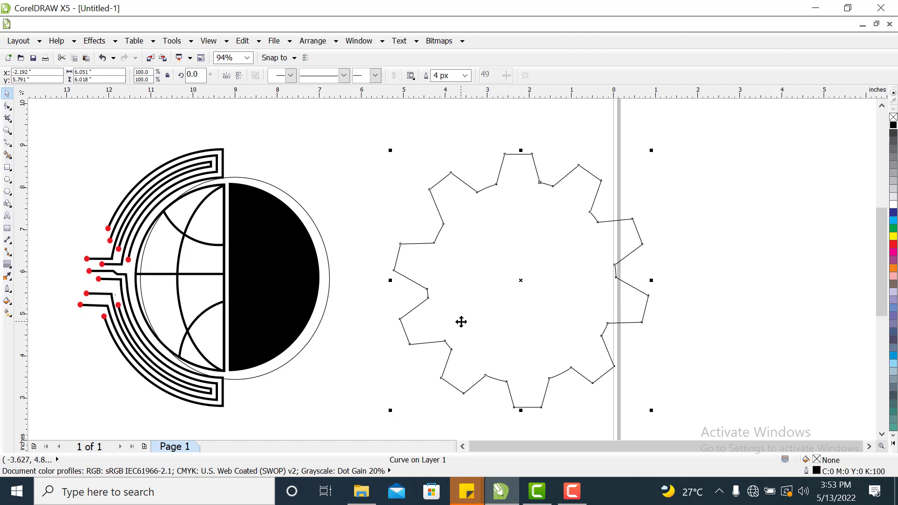
left_click(546, 277)
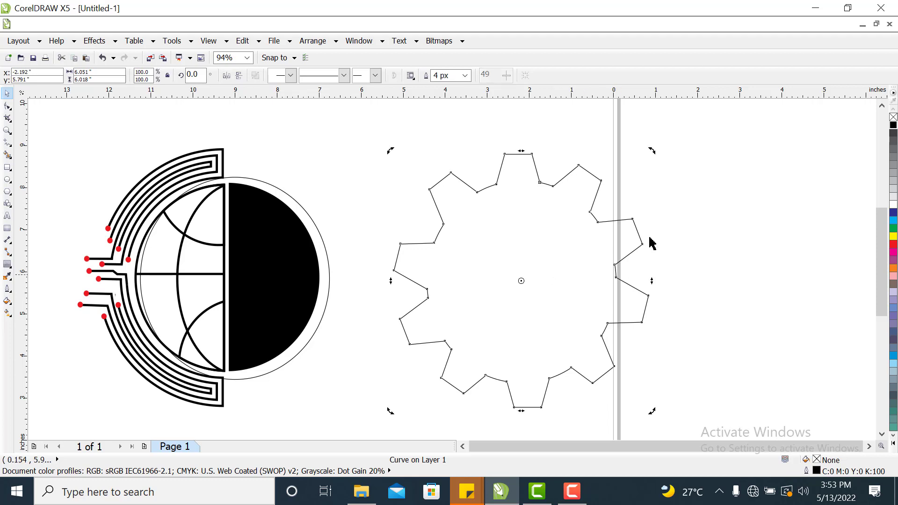
left_click_drag(653, 150, 655, 152)
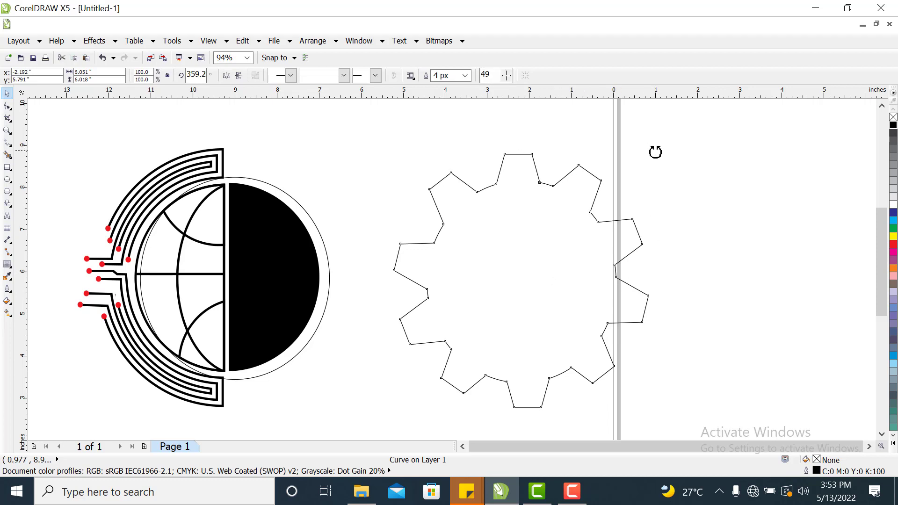
left_click(747, 230)
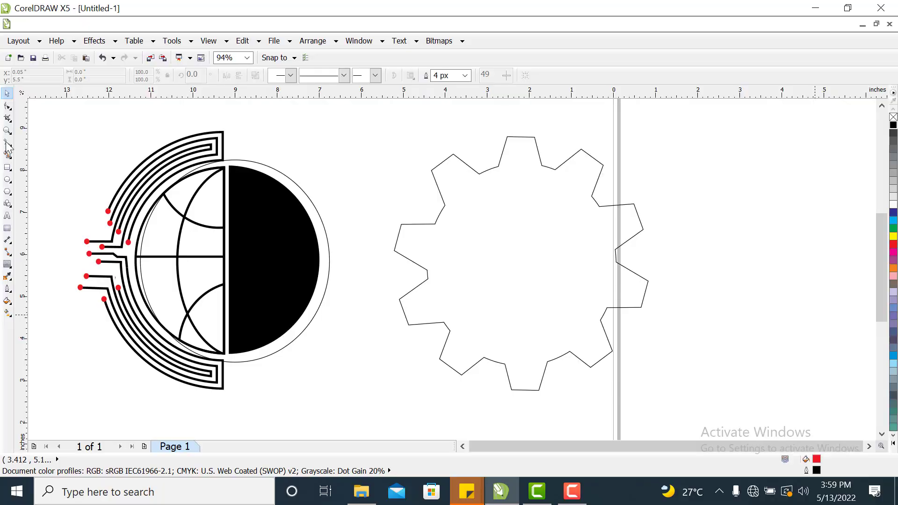
Draw a vertical line through the gear's centre and Smart Fill the gear's right half with red.
left_click(7, 142)
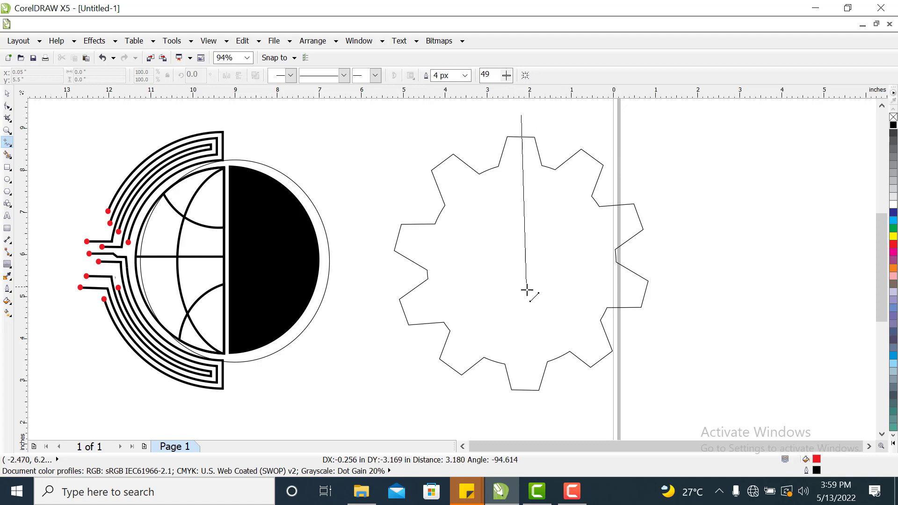
left_click(526, 414)
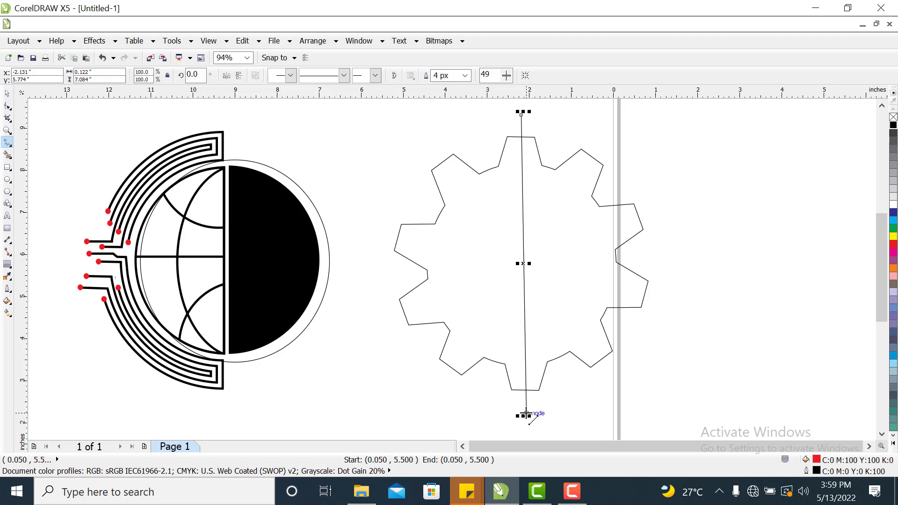
left_click(7, 156)
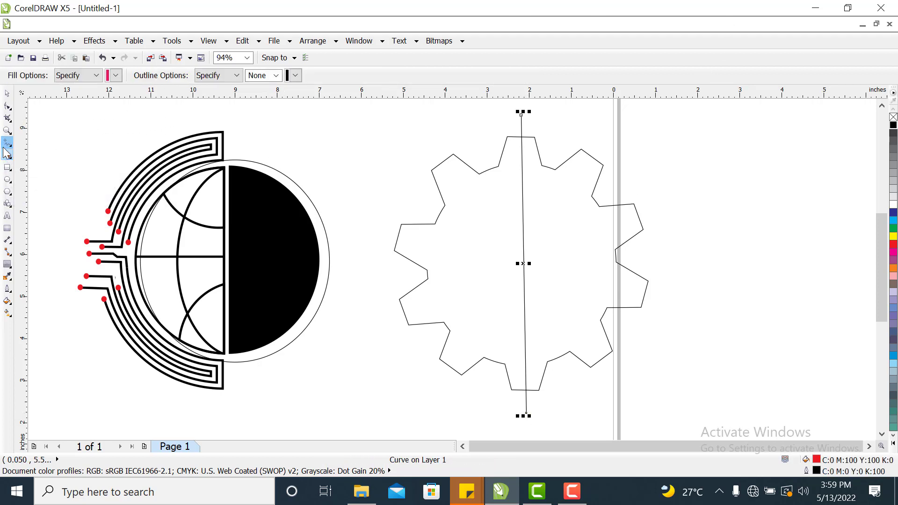
left_click(574, 227)
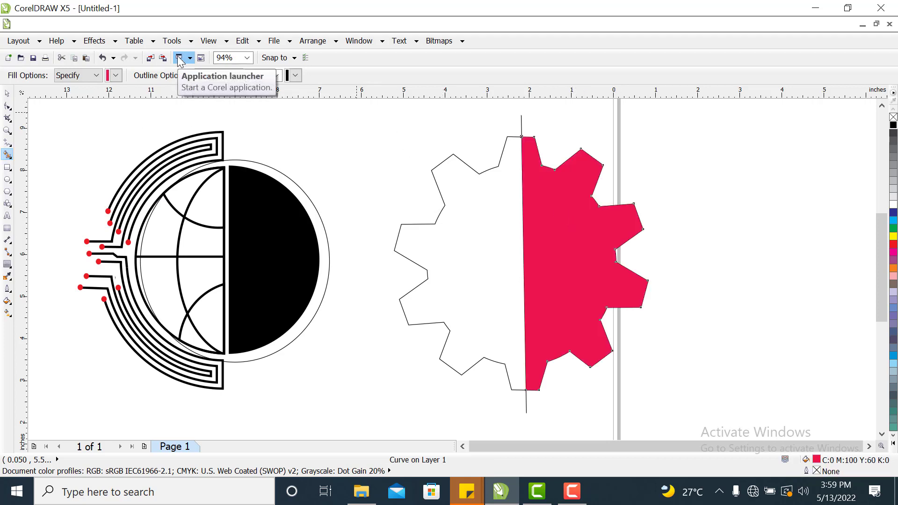
left_click(8, 93)
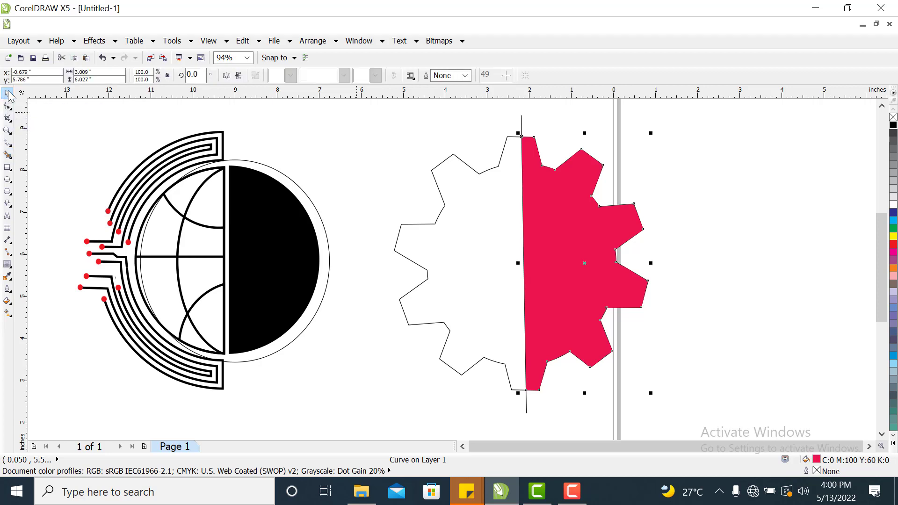
Delete the original gear outline and the vertical dividing line, keeping only the red half gear.
left_click(454, 255)
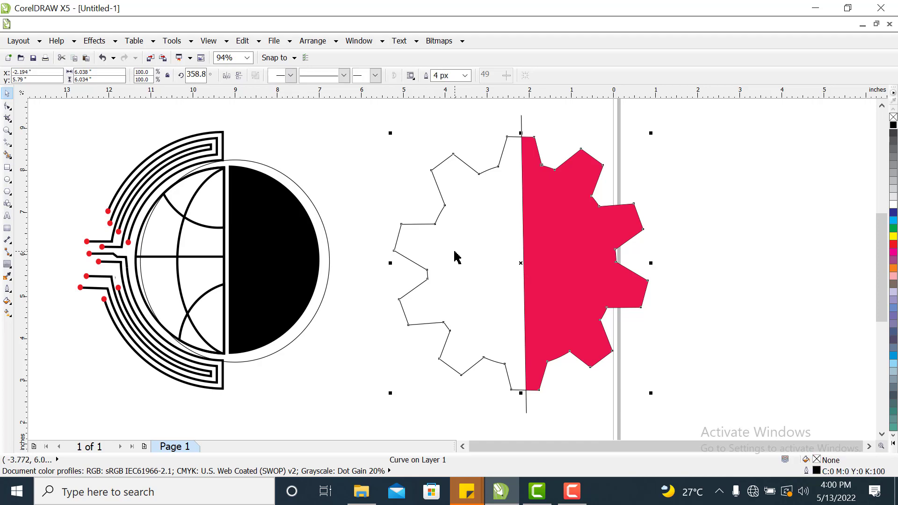
left_click_drag(457, 251, 711, 213)
right_click(711, 213)
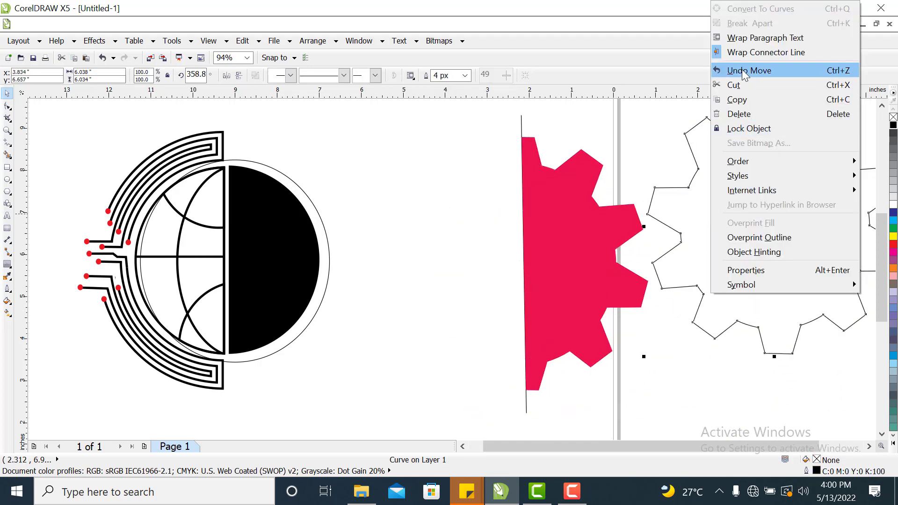
left_click(732, 115)
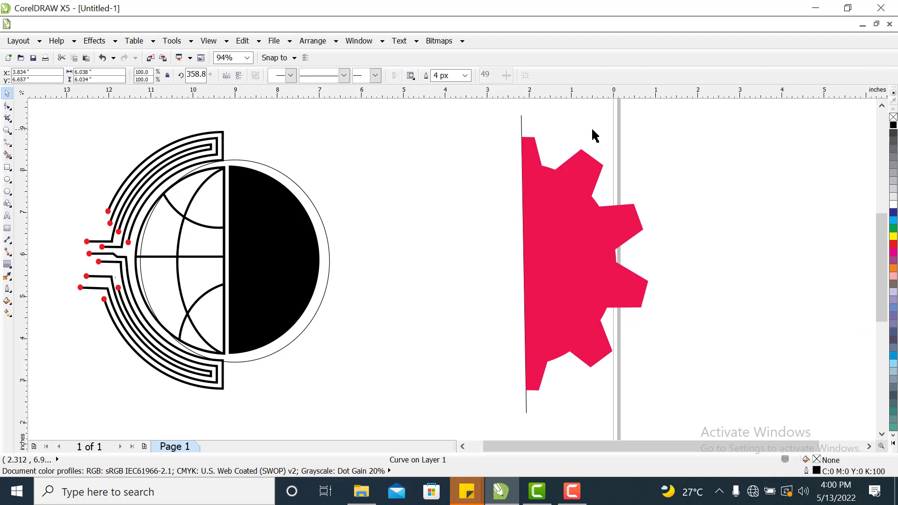
left_click(521, 121)
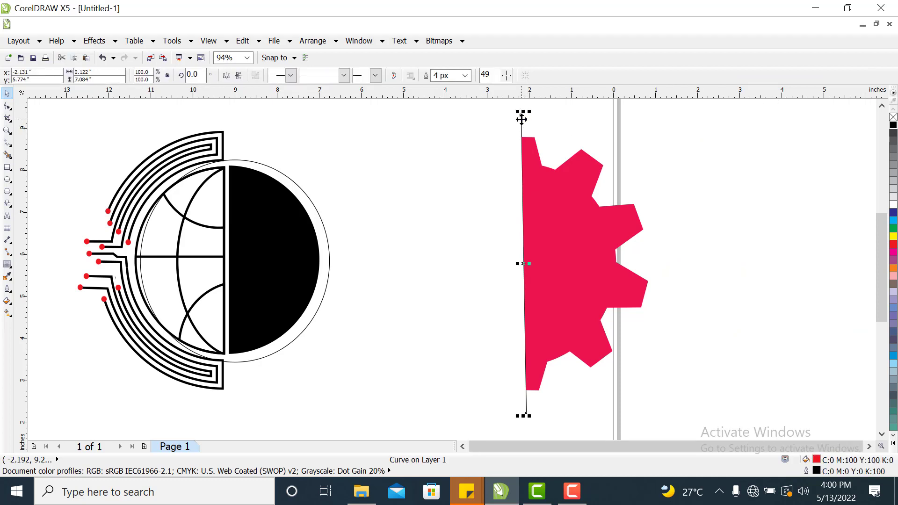
right_click(522, 120)
left_click(553, 238)
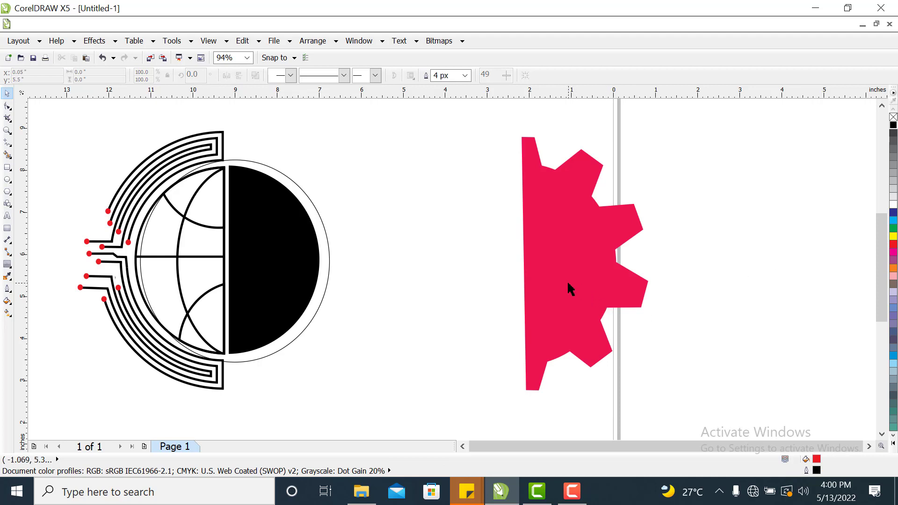
Move the red half gear onto the globe's right side and nudge it down to align with the circle.
left_click_drag(570, 289, 286, 293)
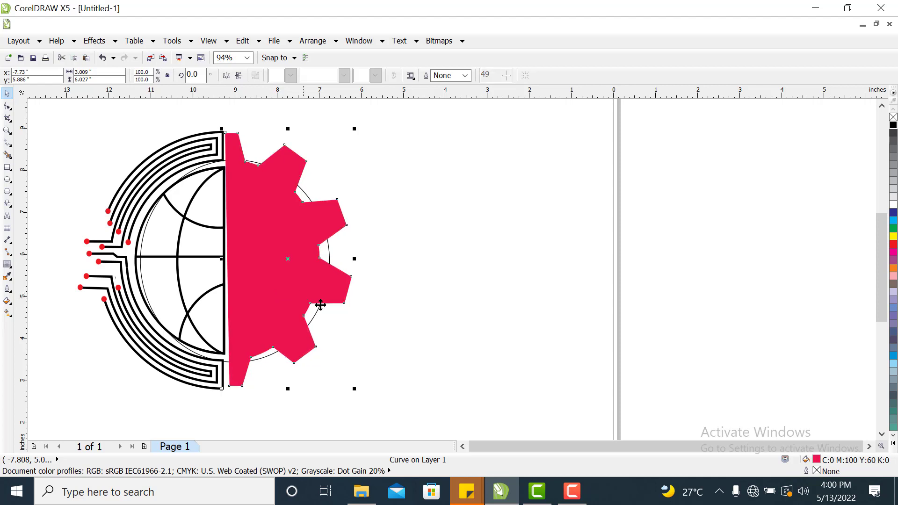
left_click(414, 328)
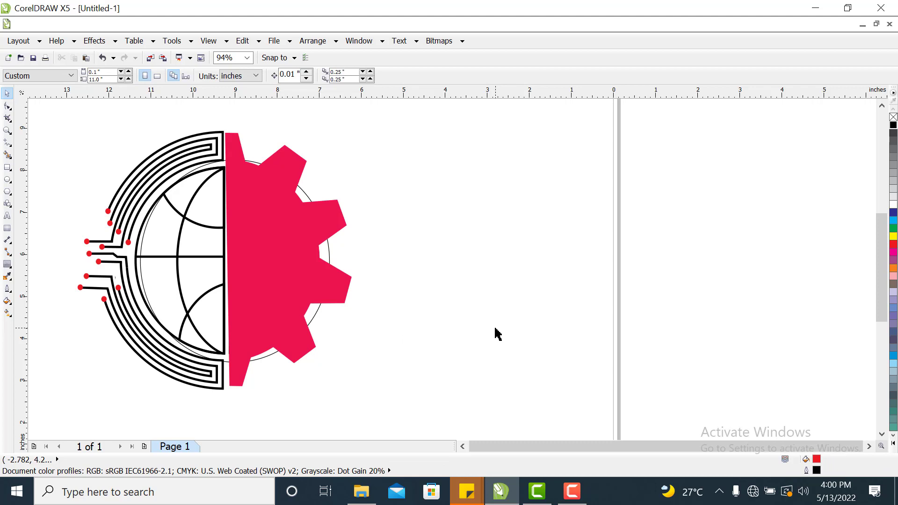
left_click(271, 307)
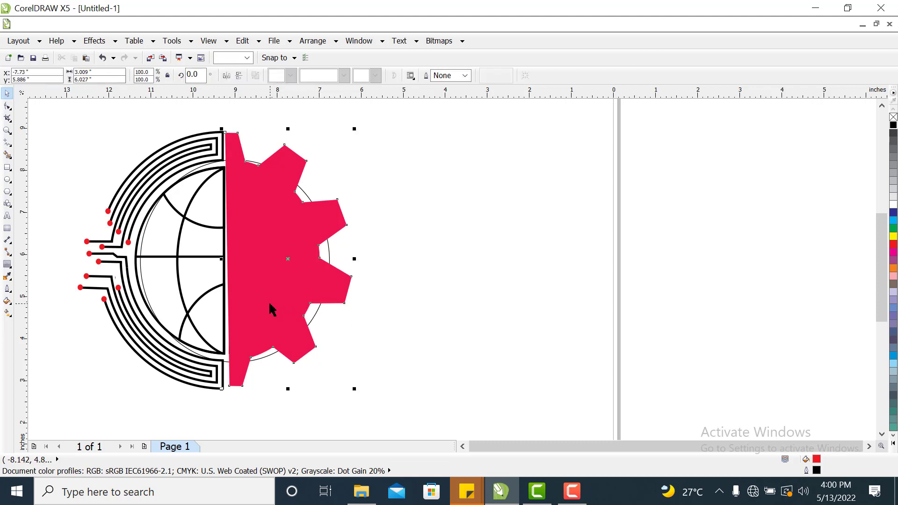
key("Down")
key("Down")
key("Down")
key("Down")
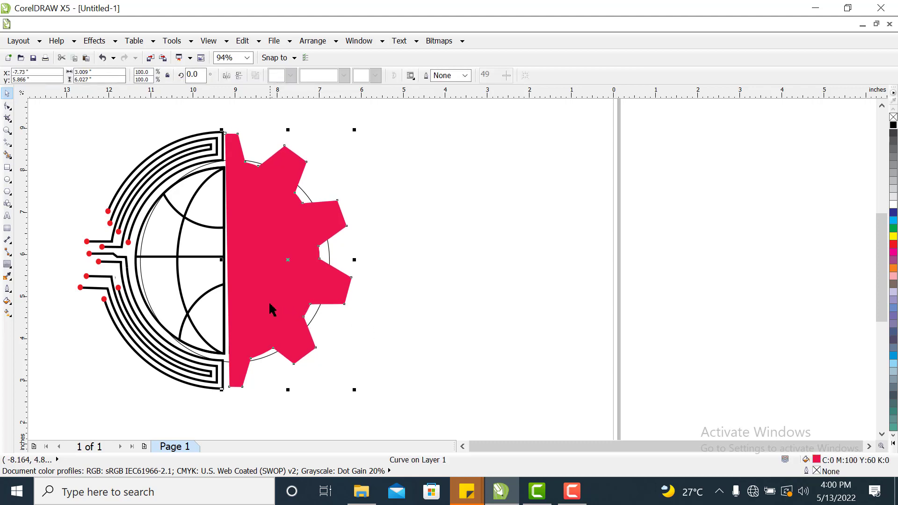
key("Down")
key("Down")
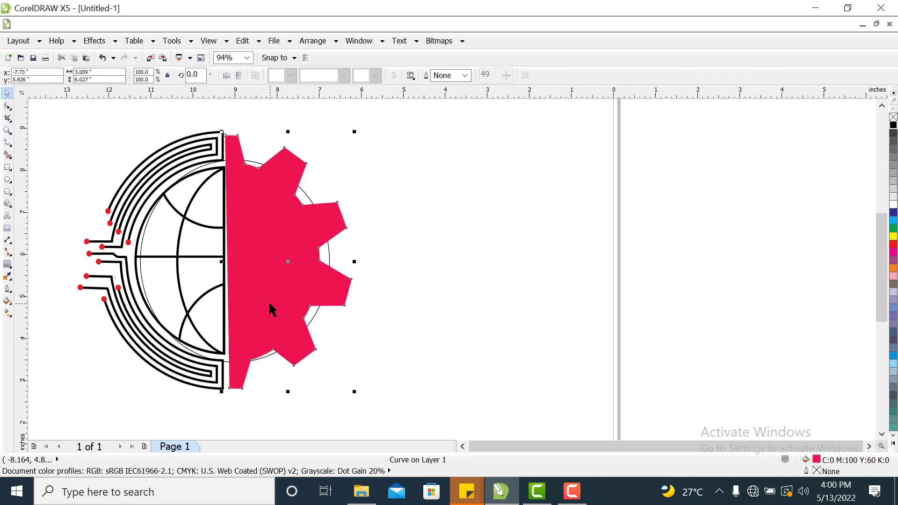
key("Up")
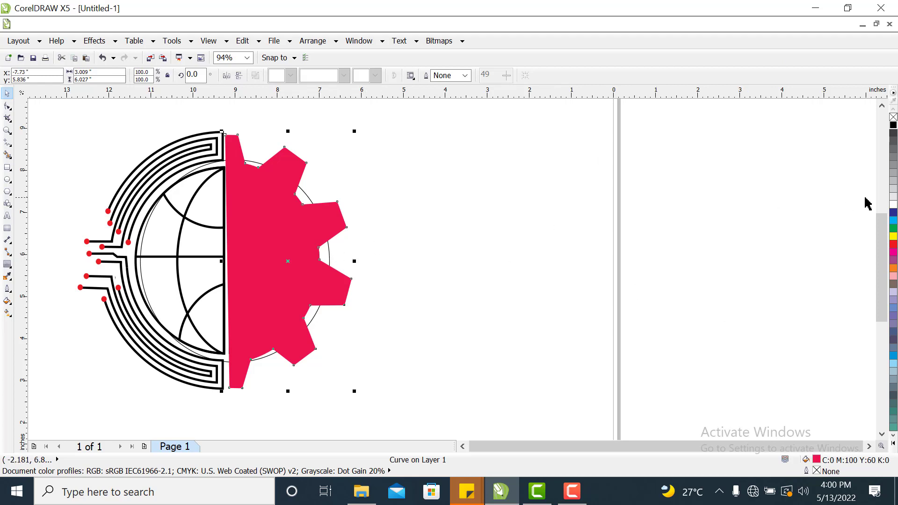
left_click(303, 194)
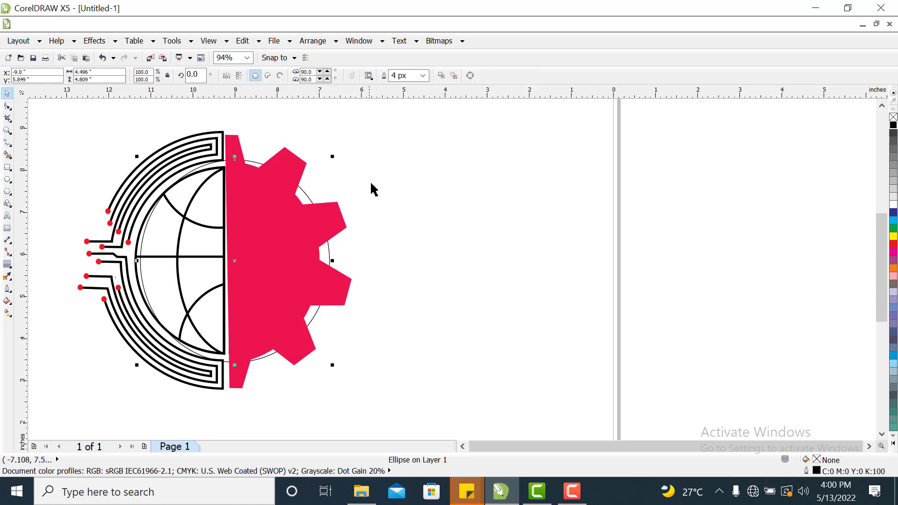
Change the stacking order so the globe circle sits behind the red half gear.
left_click(370, 190)
left_click(305, 194)
right_click(306, 194)
left_click(330, 113)
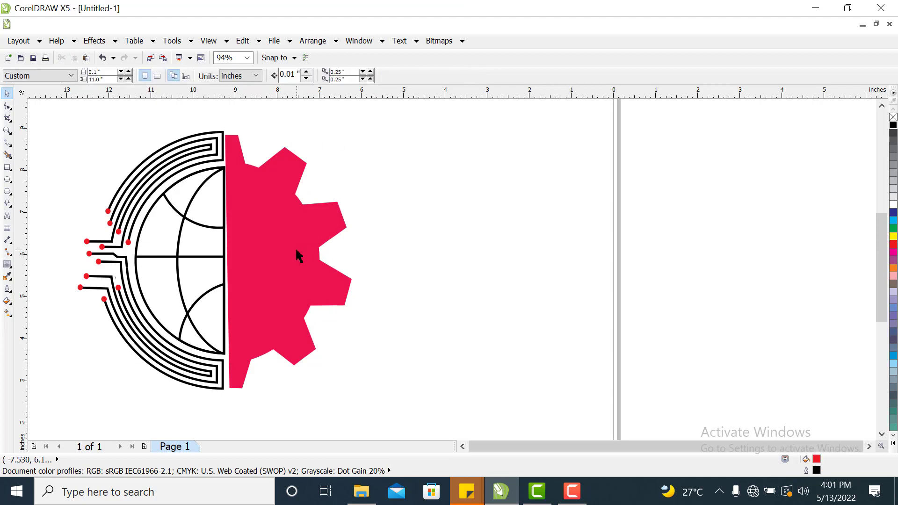
Rotate the red half gear slightly to about 359.3°.
left_click(279, 241)
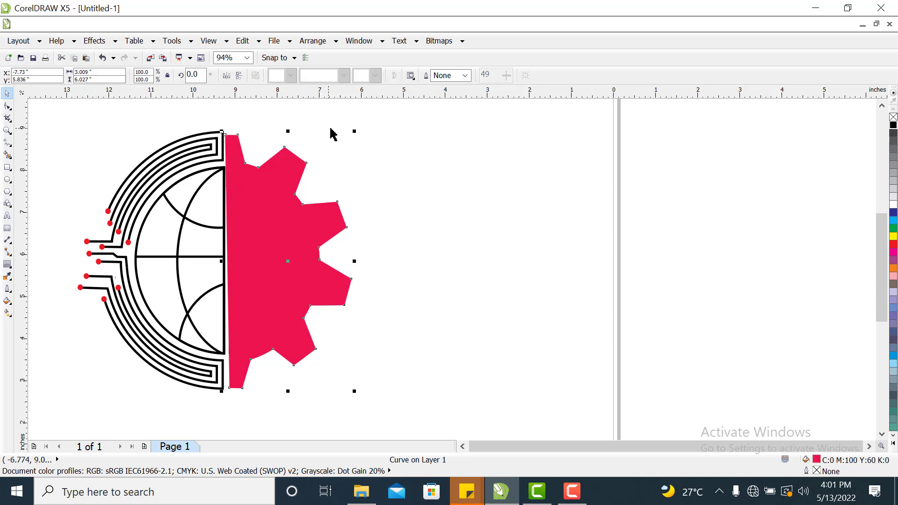
left_click(265, 202)
left_click_drag(355, 133, 355, 133)
left_click(471, 181)
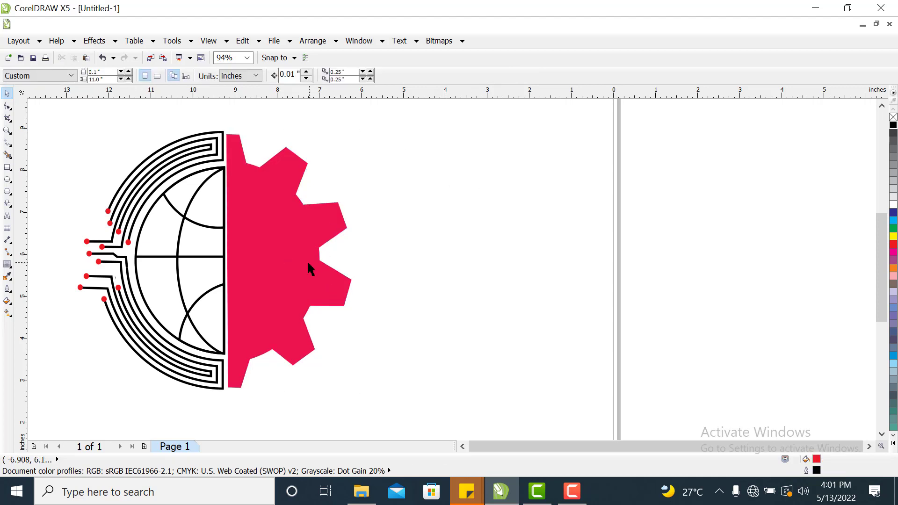
left_click(282, 273)
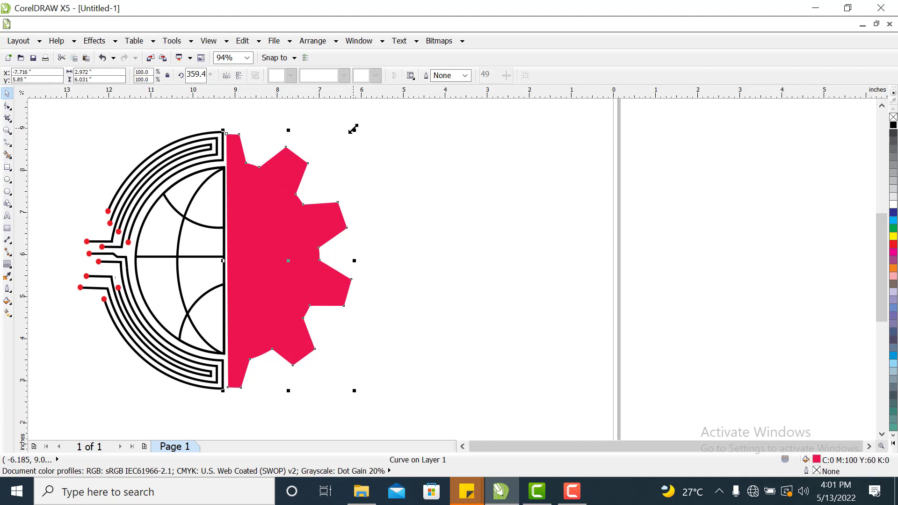
left_click(282, 193)
left_click_drag(353, 129, 357, 131)
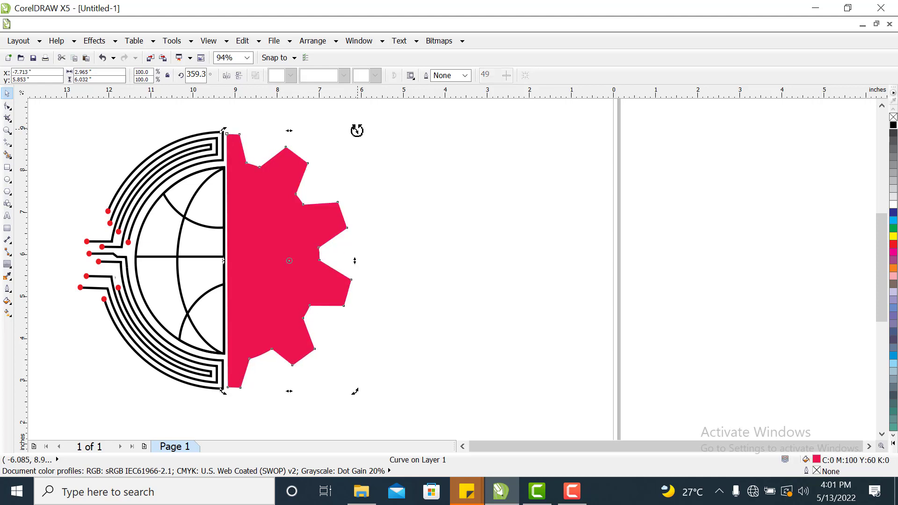
left_click(436, 196)
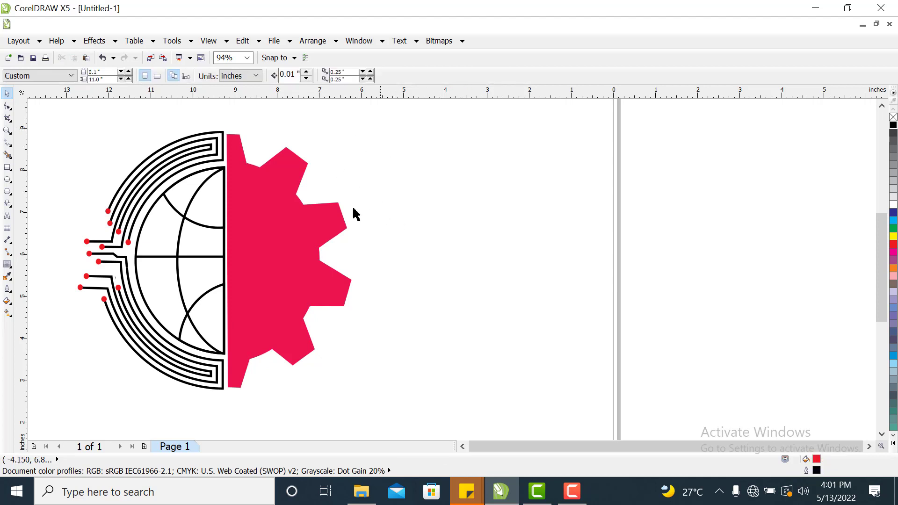
Recolour the half gear with pure red C:0 M:100 Y:100 K:0.
left_click(242, 214)
left_click(496, 168)
left_click(300, 234)
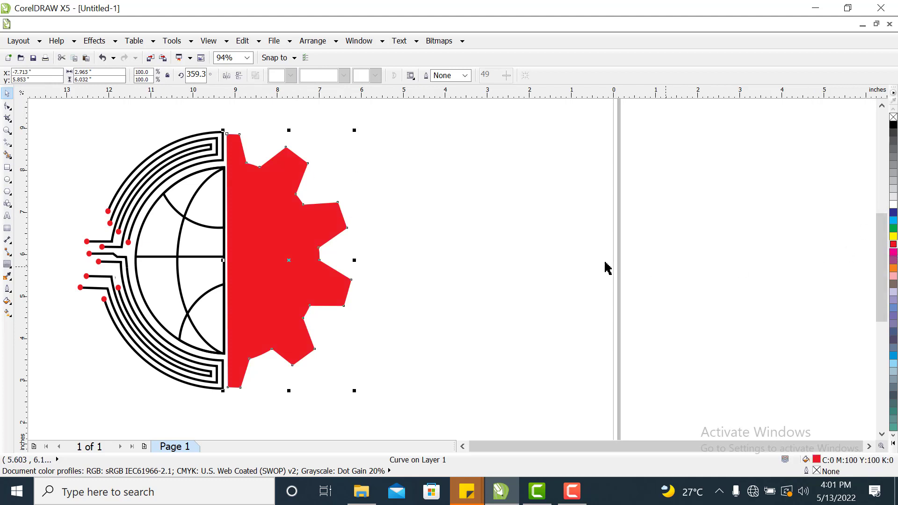
left_click(585, 267)
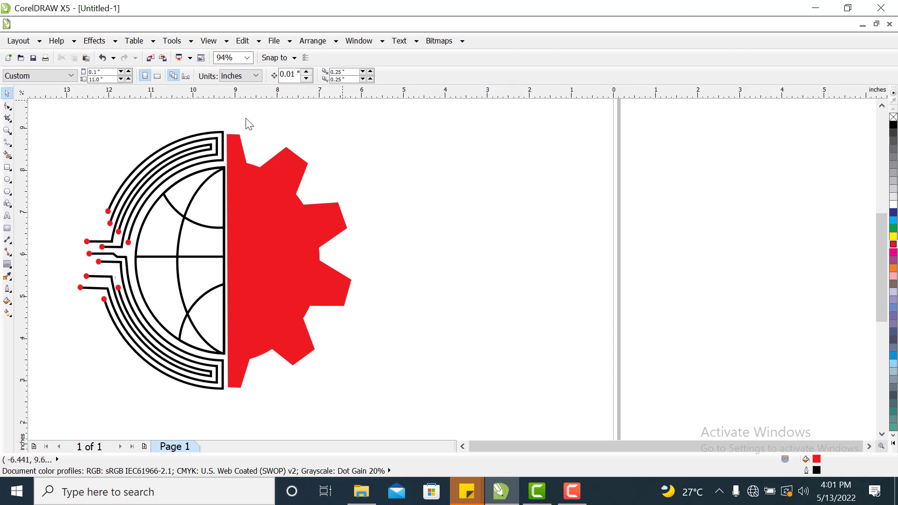
Send the half gear to the back so the black half circle shows in front of it.
left_click(314, 259)
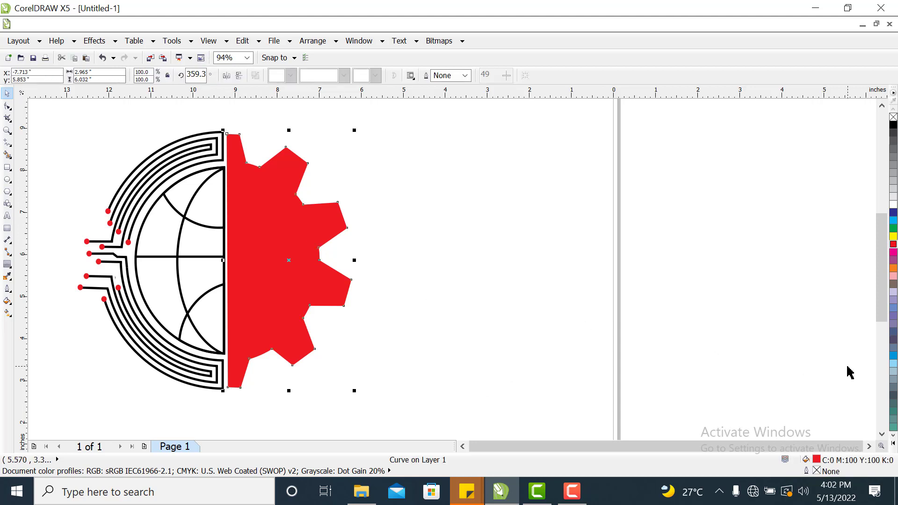
key("shift+Page_Down")
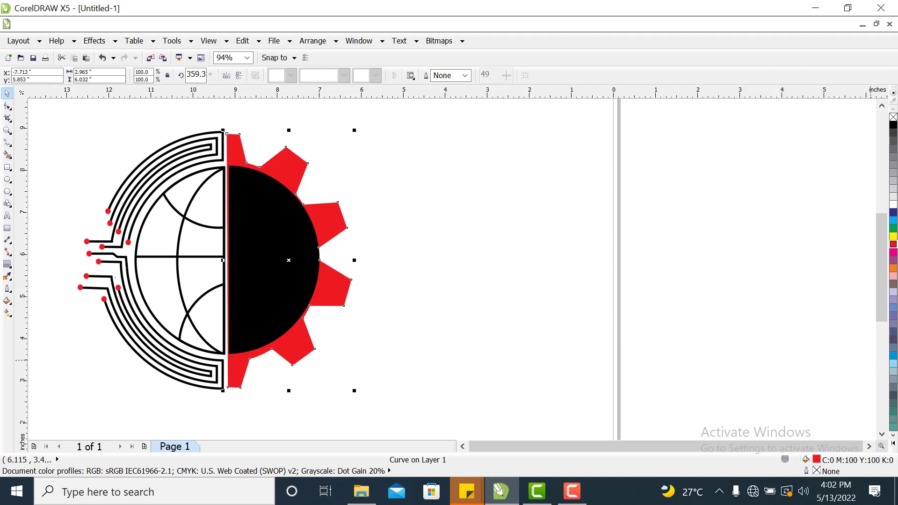
left_click(577, 280)
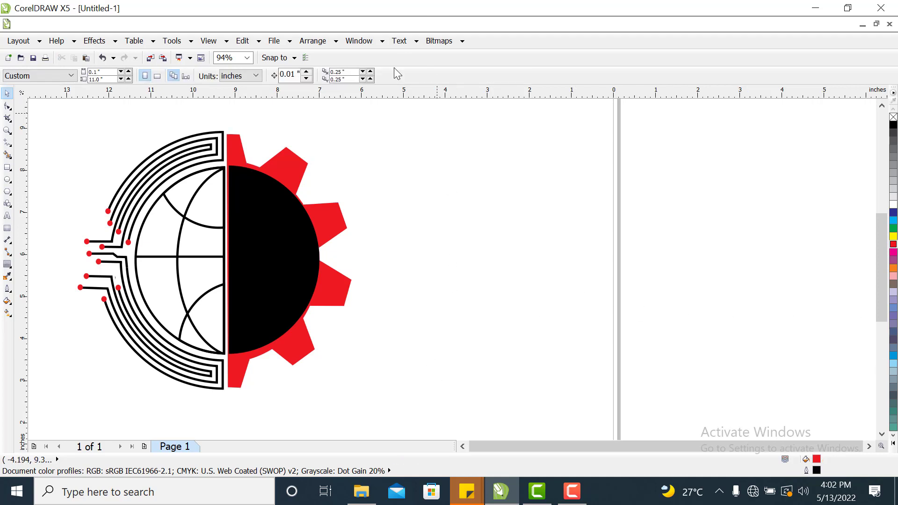
Fill the half gear with dark grey, settling on 80% black.
left_click(334, 228)
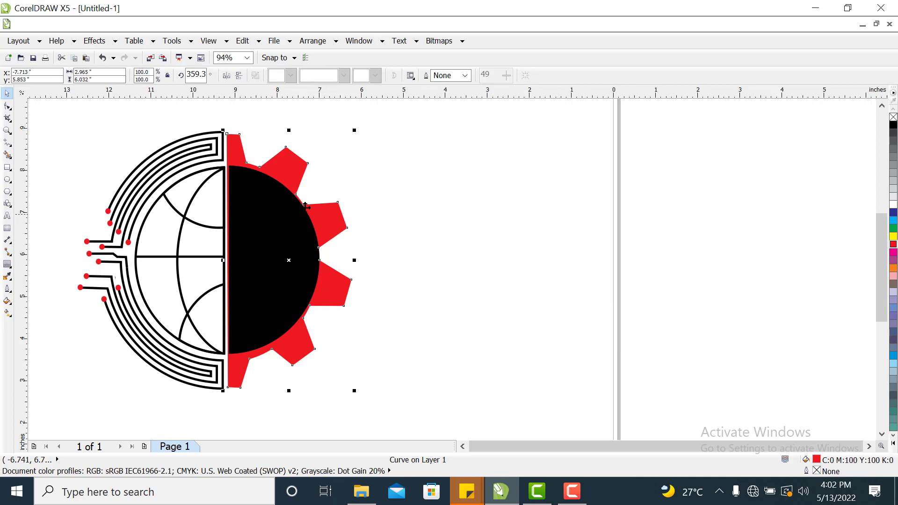
left_click(893, 158)
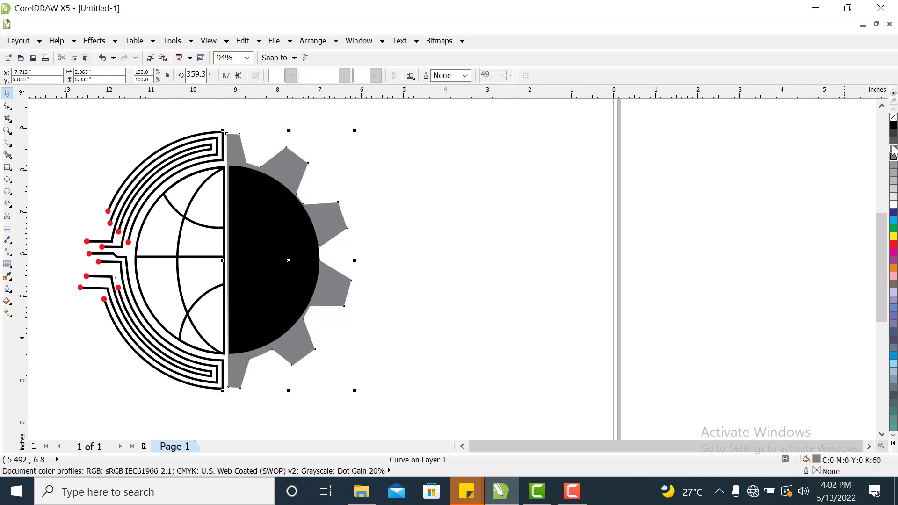
left_click(893, 148)
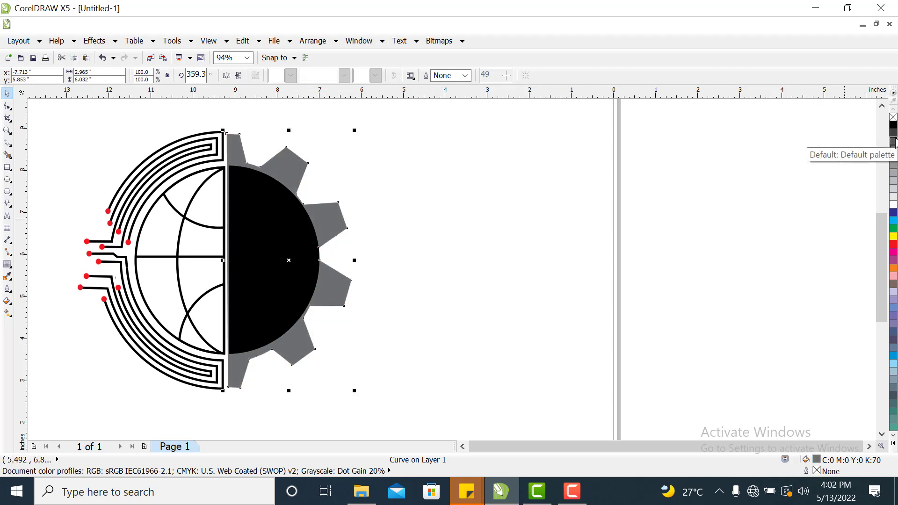
left_click(893, 142)
left_click(671, 271)
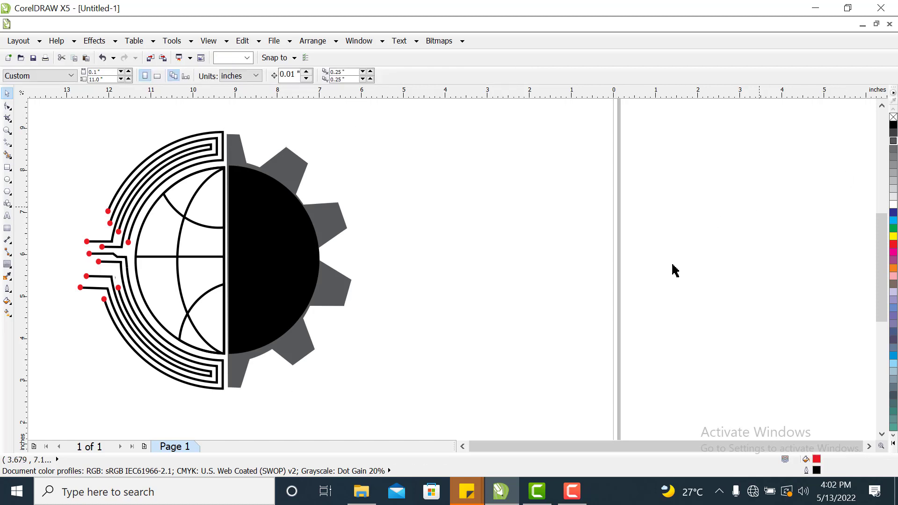
Scale the grey gear down to about 96% and nudge it downward.
left_click(292, 355)
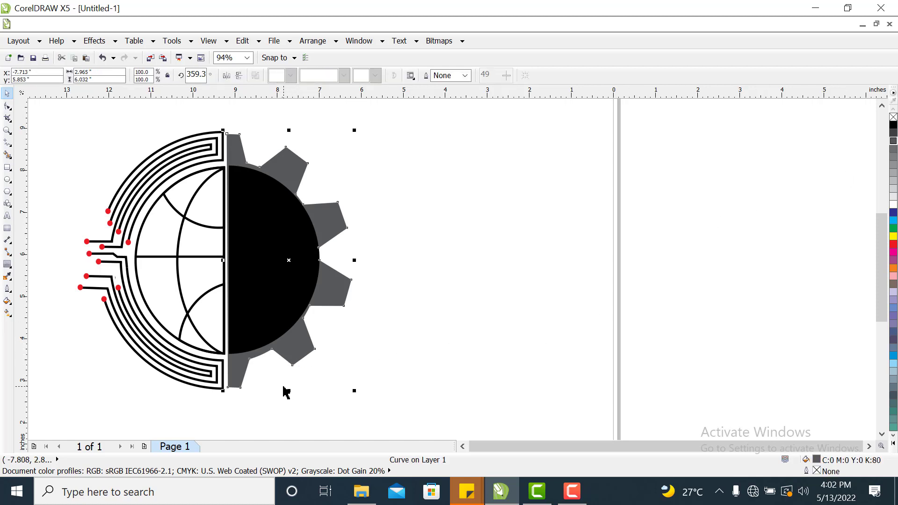
left_click(351, 393)
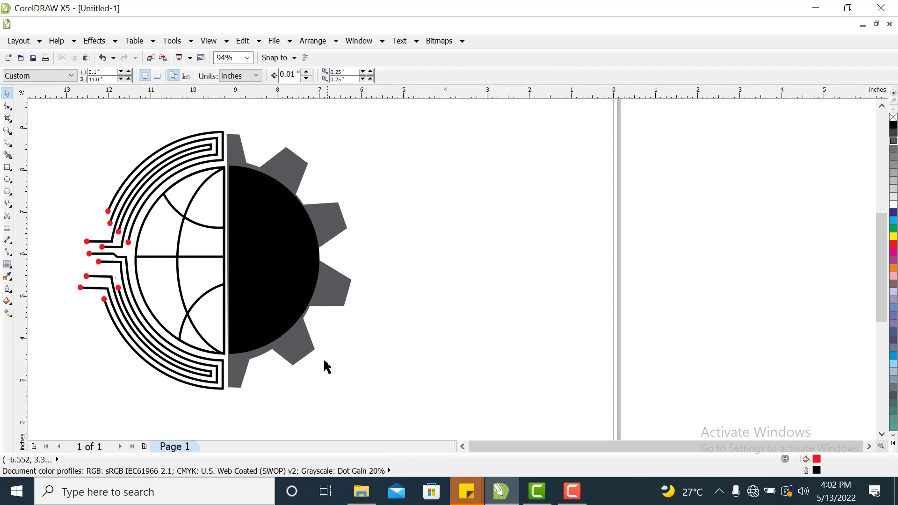
left_click(303, 345)
left_click_drag(350, 391, 347, 383)
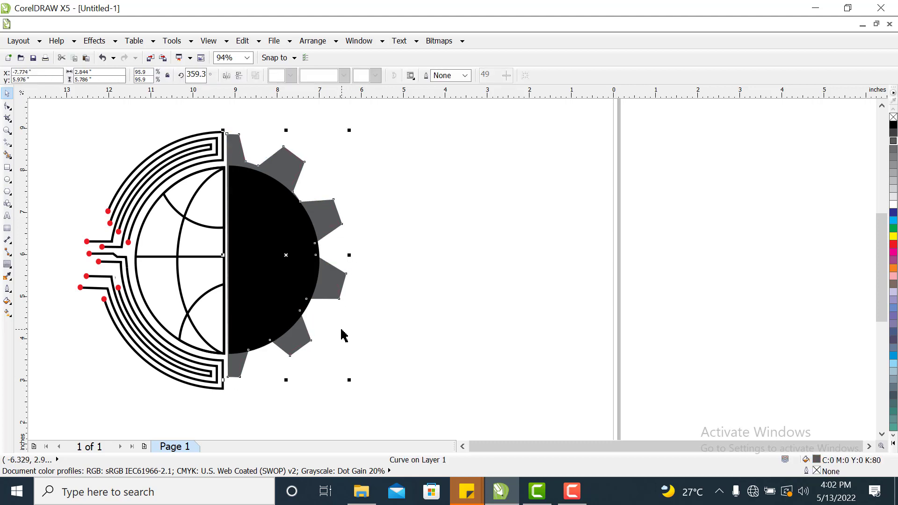
key("Down")
key("Down")
key("Down")
key("Down")
key("Down")
key("Down")
key("Down")
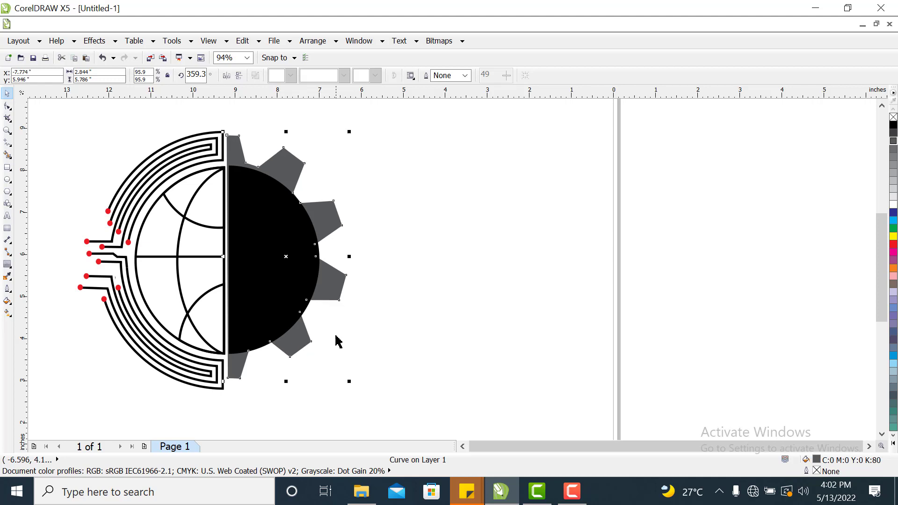
key("Down")
key("Down")
key("Down")
key("Down")
key("Down")
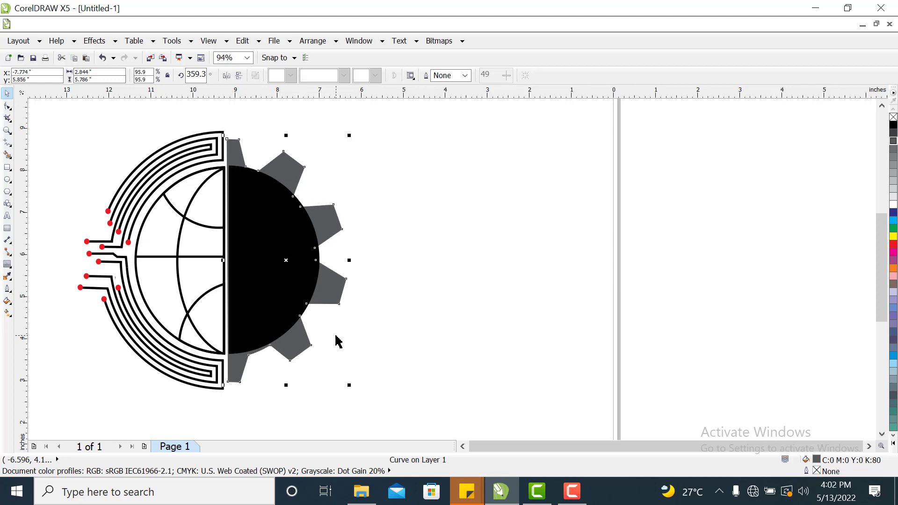
Nudge the grey gear left and right to align its edge with the globe's dividing line.
key("Right")
key("Right")
key("Right")
key("Right")
key("Right")
key("Right")
key("Right")
key("Right")
key("Right")
key("Right")
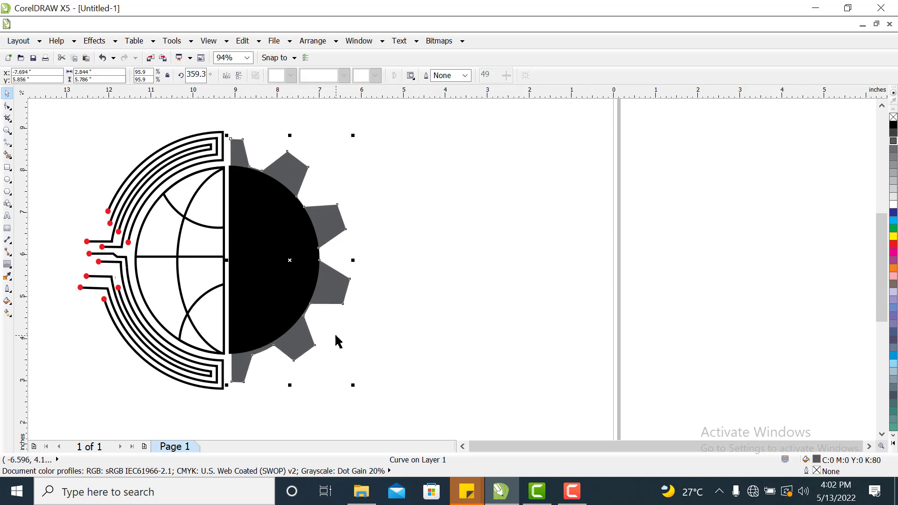
key("Left")
key("Left")
key("Left")
key("Left")
key("Left")
key("Left")
key("Left")
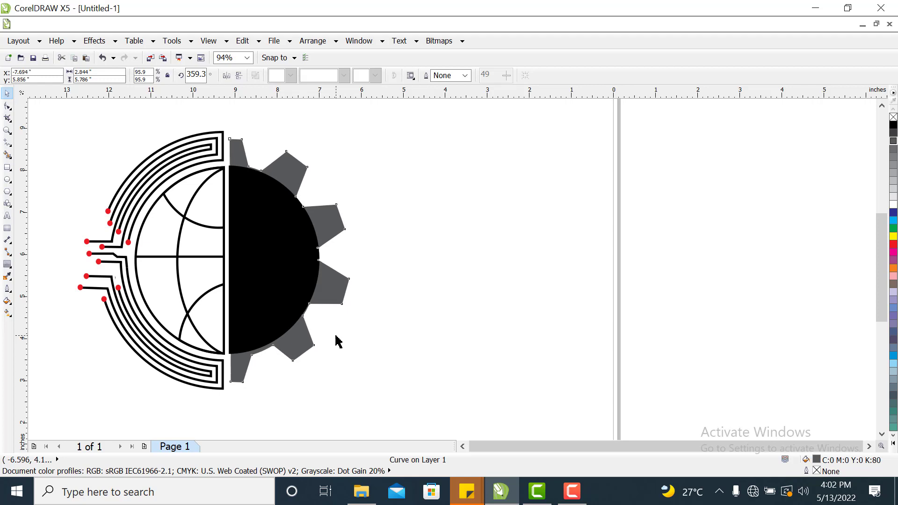
key("Left")
key("Left")
key("Left")
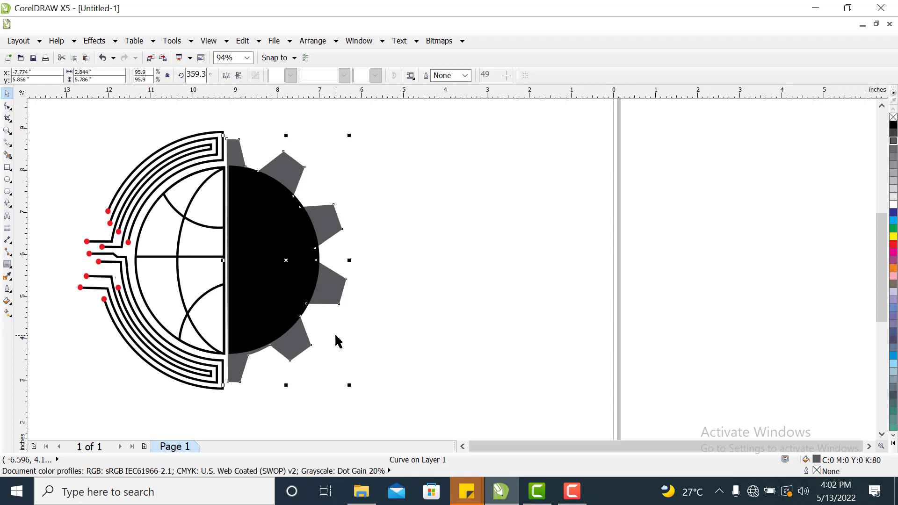
key("Left")
key("Left")
key("Left")
key("Right")
key("Right")
key("Right")
key("Right")
key("Right")
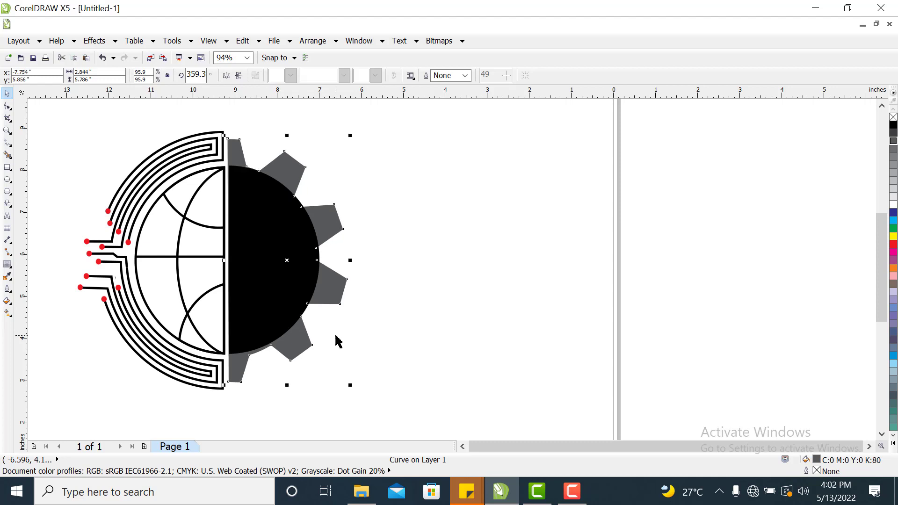
key("Left")
key("Left")
key("Left")
key("Left")
key("Left")
key("Left")
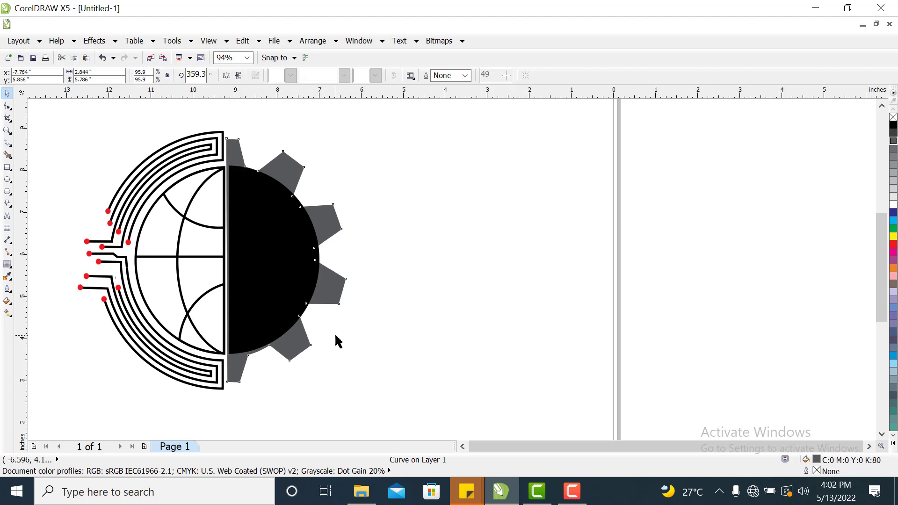
key("Left")
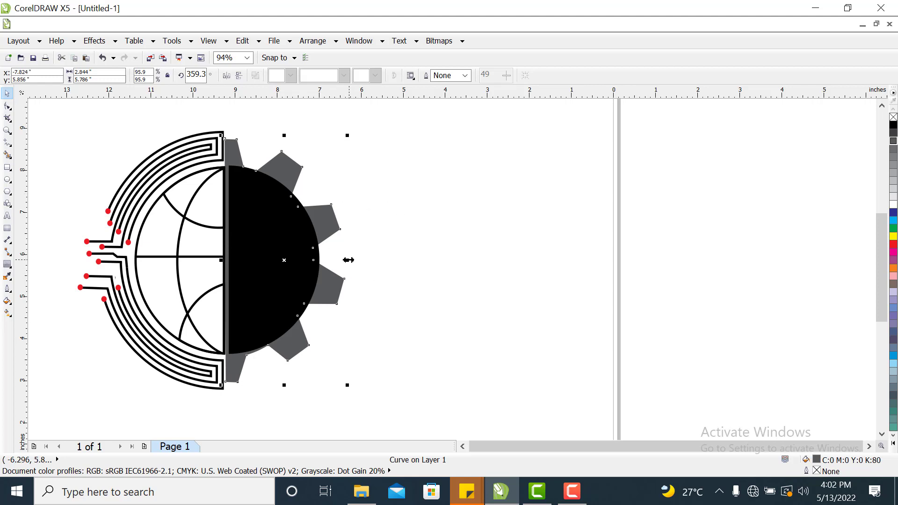
Enlarge the grey gear slightly to about 98% using its handles.
mouse_move(347, 262)
left_mouse_down()
mouse_move(355, 264)
mouse_move(347, 263)
left_mouse_up()
left_click_drag(347, 386, 352, 393)
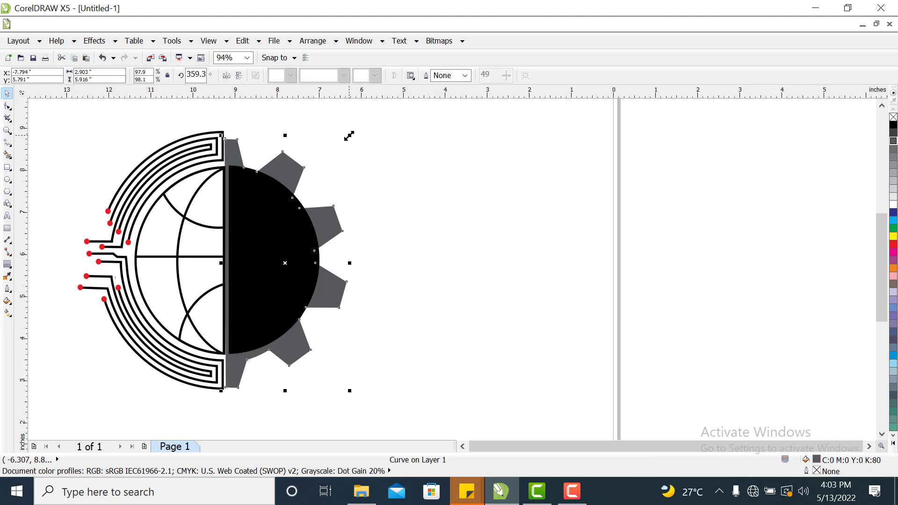
left_click_drag(349, 135, 352, 129)
left_click(435, 217)
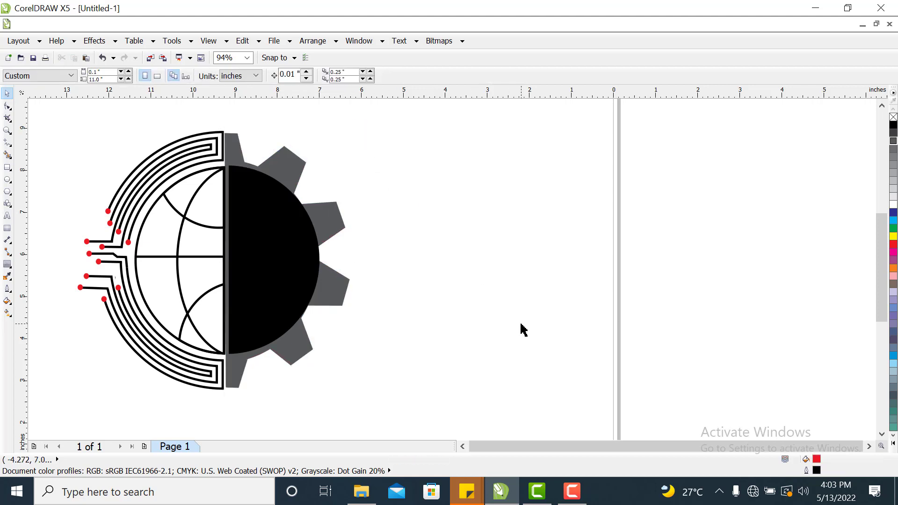
Nudge the black half circle horizontally to sit flush against the globe's vertical divider.
left_click(292, 280)
key("Left")
key("Left")
key("Left")
key("Left")
key("Left")
key("Left")
key("Left")
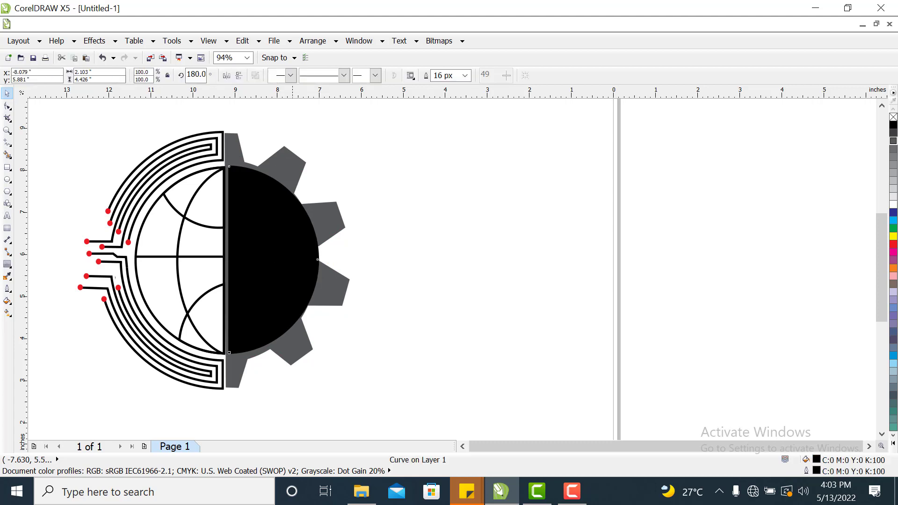
key("Left")
key("Left")
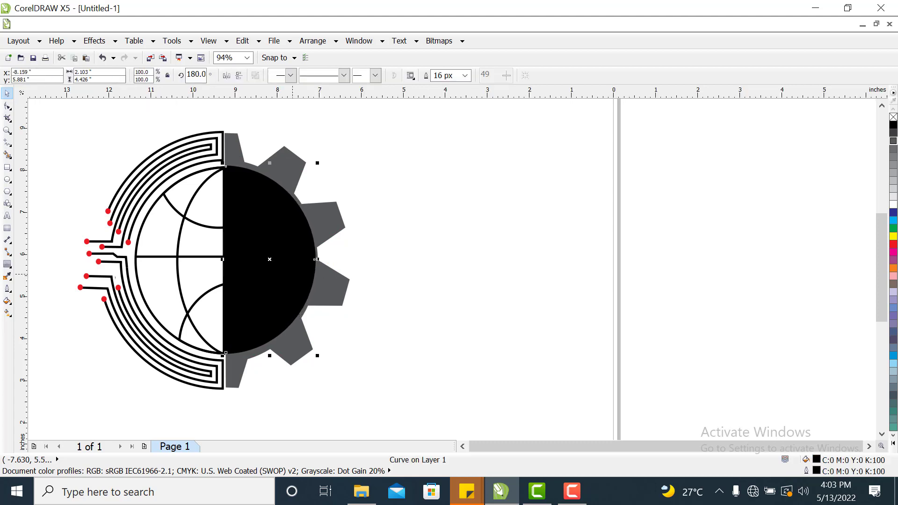
key("Right")
key("Right")
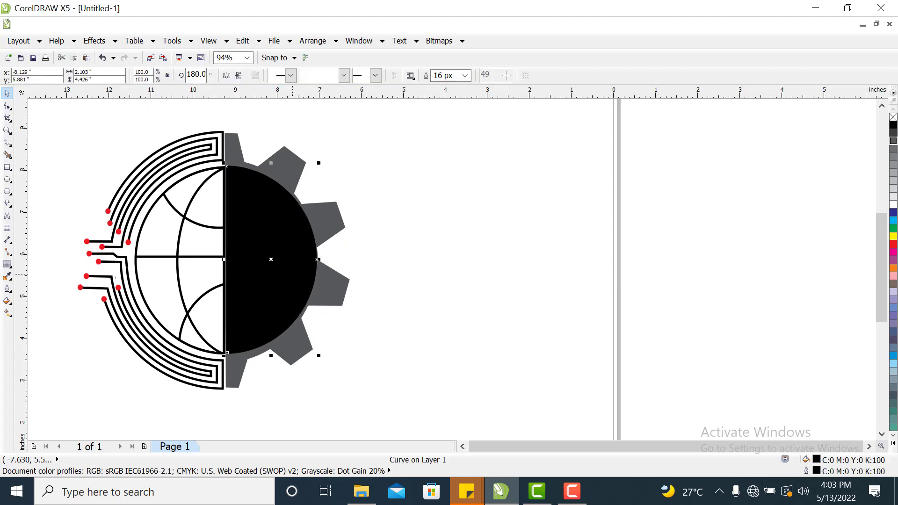
left_click(480, 276)
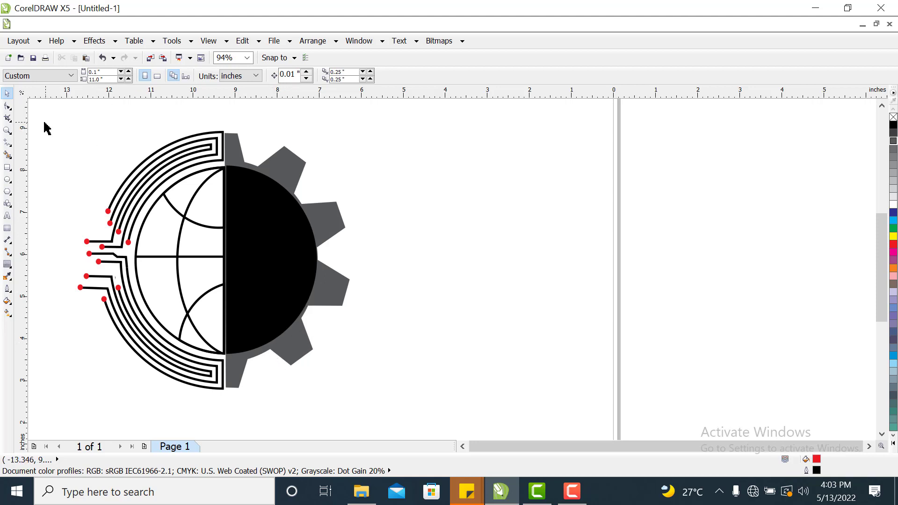
Select all logo parts, group them, and move the group toward the page centre.
left_click_drag(39, 117, 424, 404)
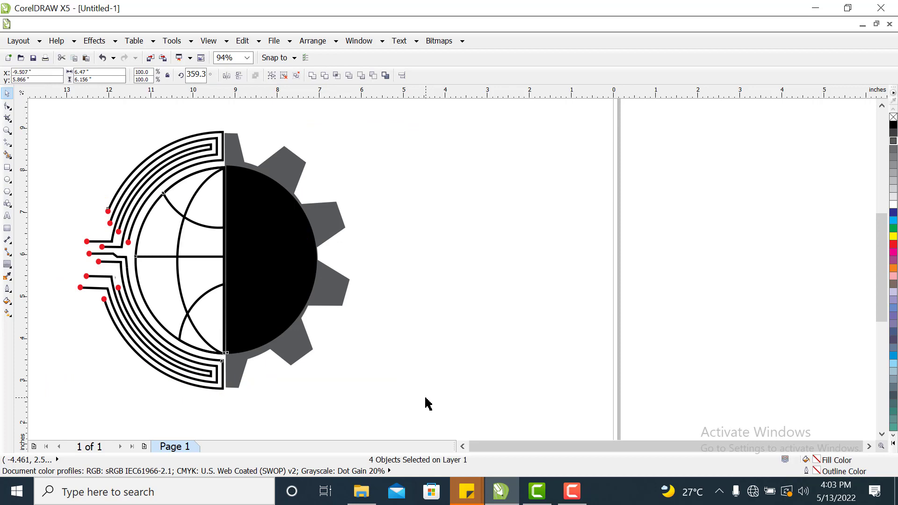
key("ctrl+g")
left_click_drag(239, 295, 450, 284)
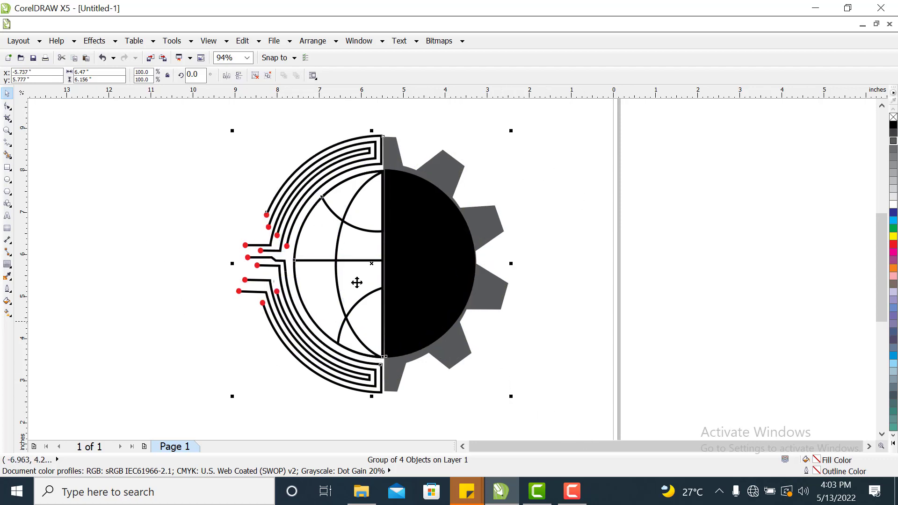
left_click_drag(407, 279, 409, 266)
left_click(544, 296)
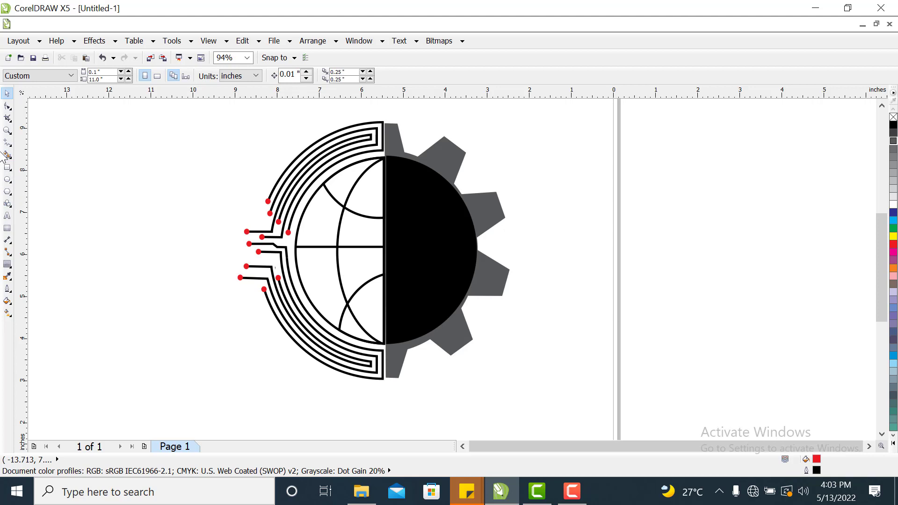
Add the artistic text "TM TECH CONNECT" below the logo.
left_click(8, 216)
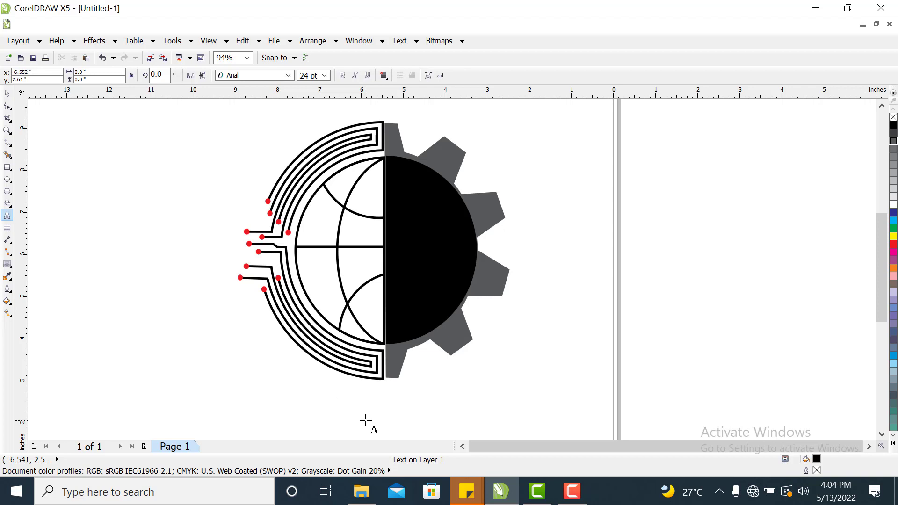
type("h")
key("BackSpace")
key("BackSpace")
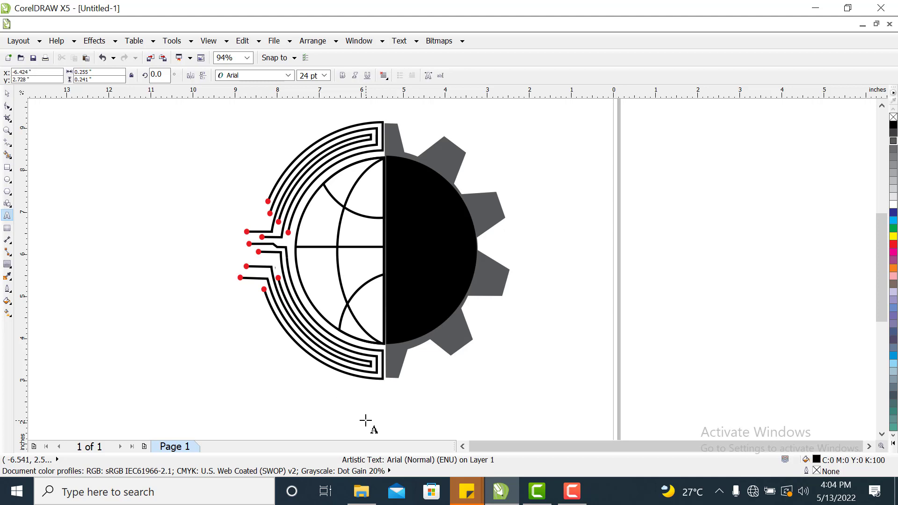
type("TM CONNE")
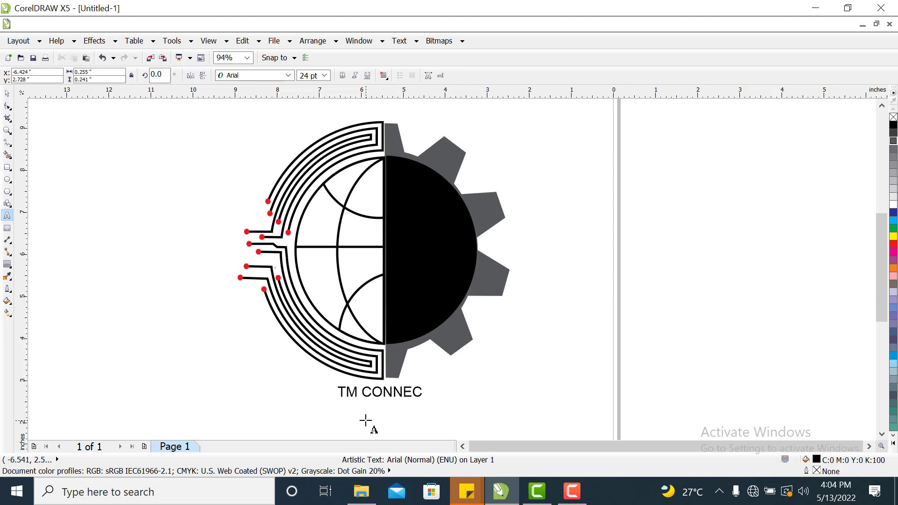
type("C")
key("BackSpace")
key("BackSpace")
key("BackSpace")
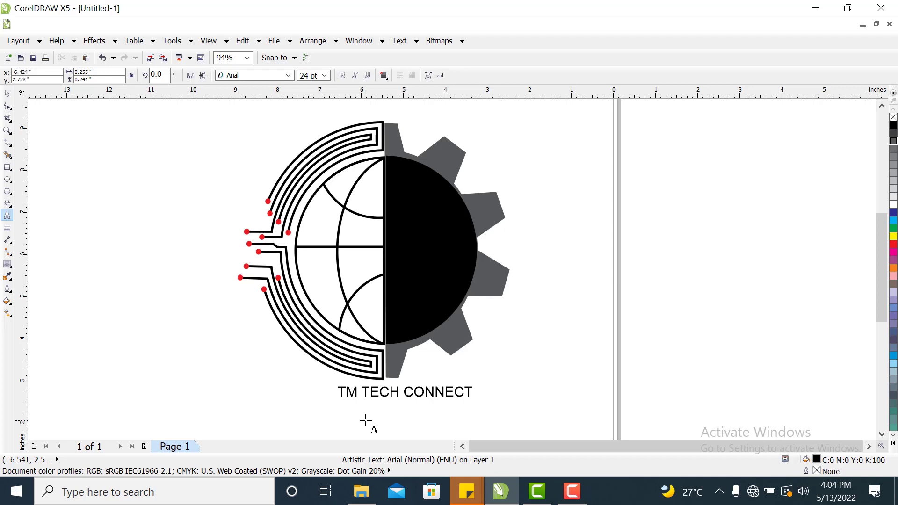
Enlarge the title text to about 36 pt and move it left to sit centred under the logo.
left_click(7, 93)
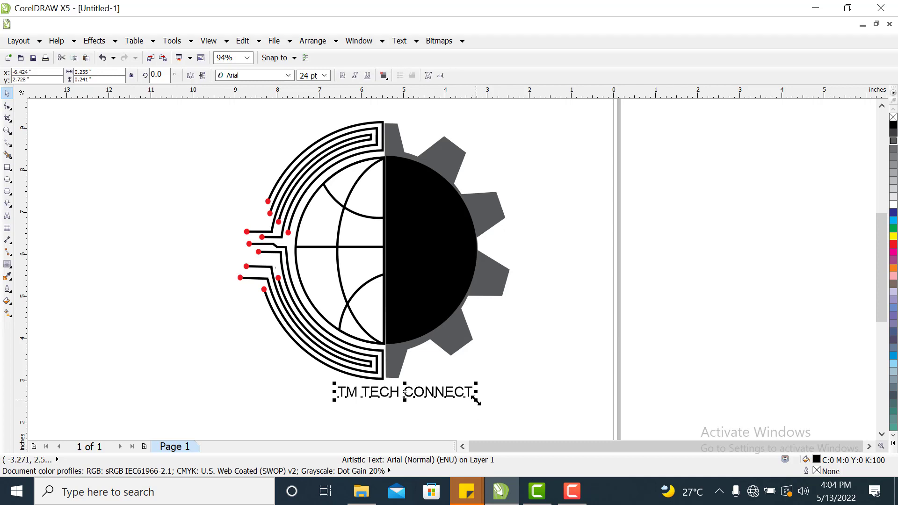
left_click_drag(476, 400, 489, 356)
key("Escape")
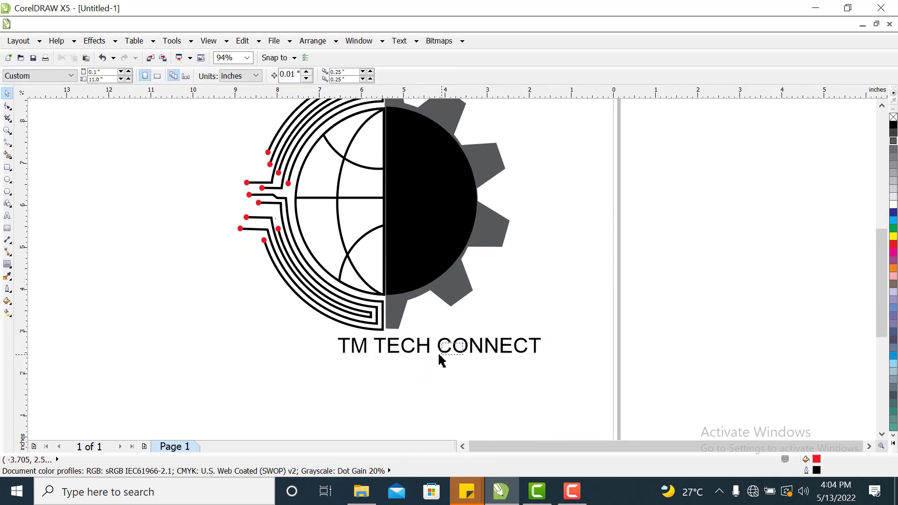
left_click(520, 356)
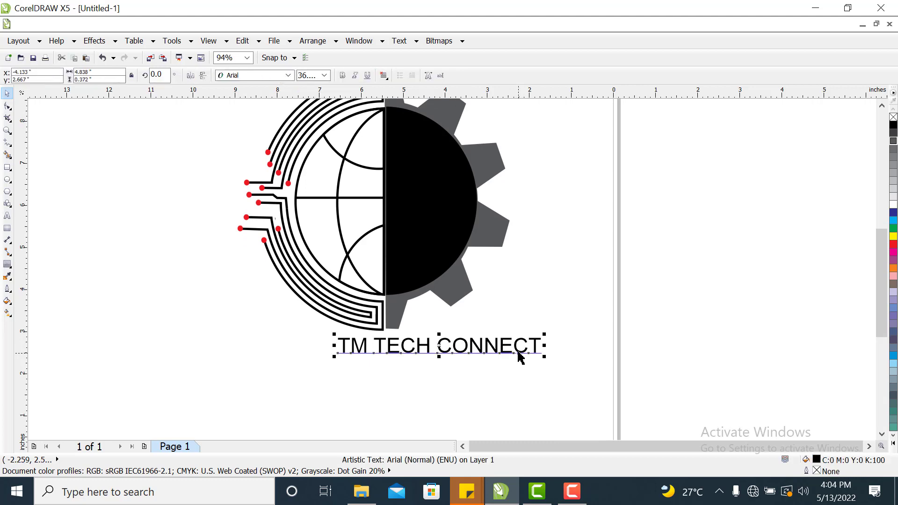
left_click_drag(517, 355, 468, 355)
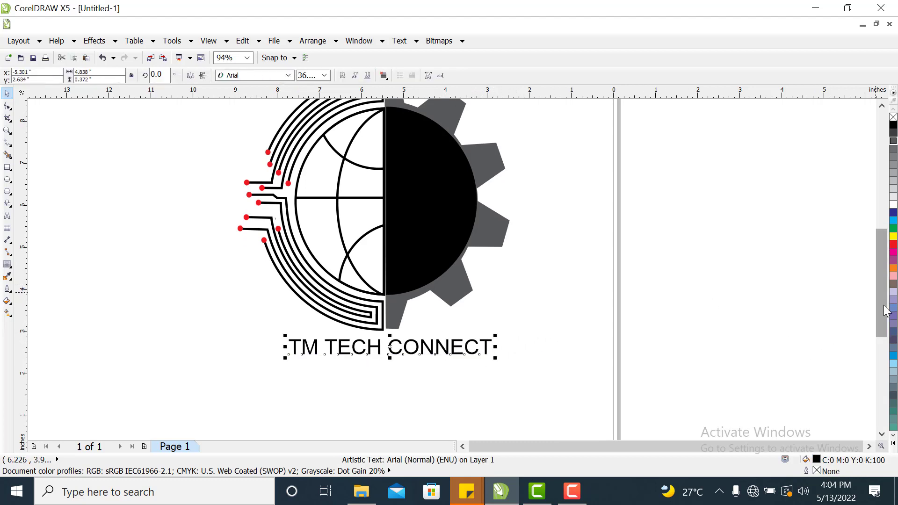
Ungroup the logo group.
scroll(879, 293, "up", 3)
scroll(887, 294, "down", 1)
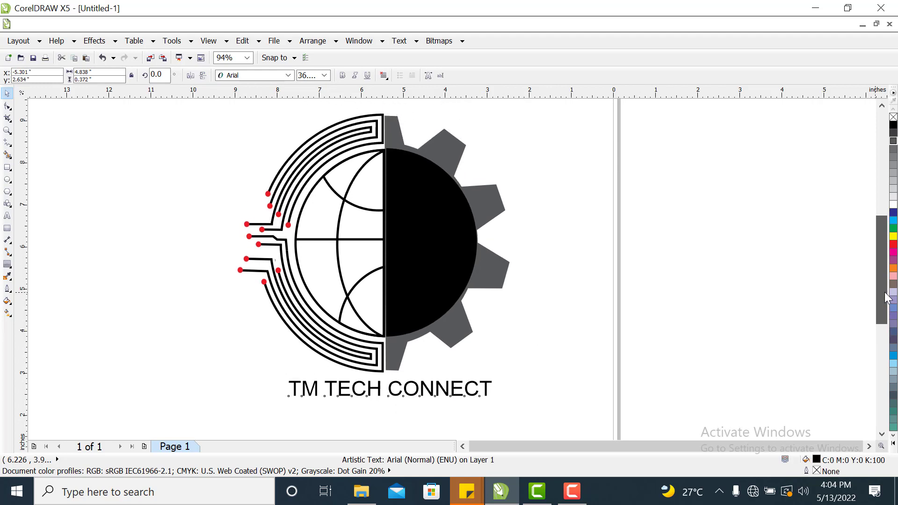
left_click(482, 250)
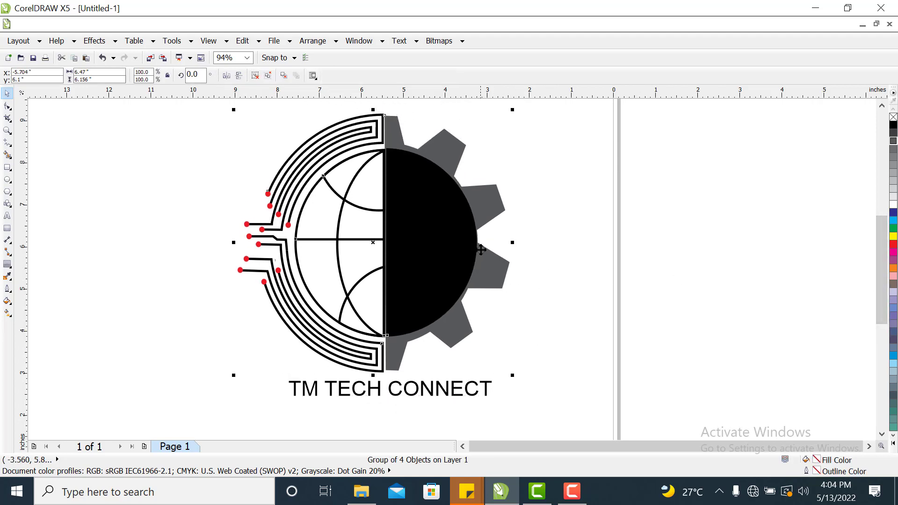
left_click(579, 233)
left_click(385, 335)
right_click(441, 237)
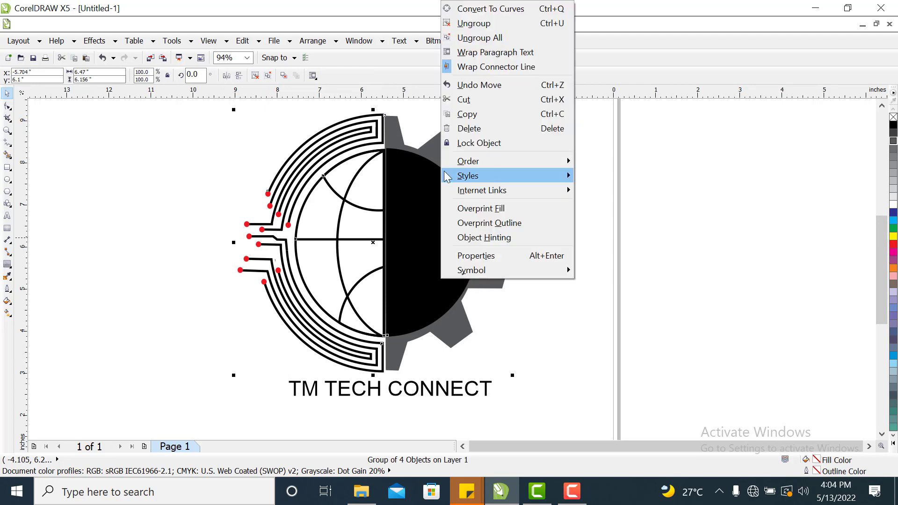
left_click(502, 25)
Narrow the black half circle slightly to about 95% width so it sits inside the grey gear.
left_click(464, 243)
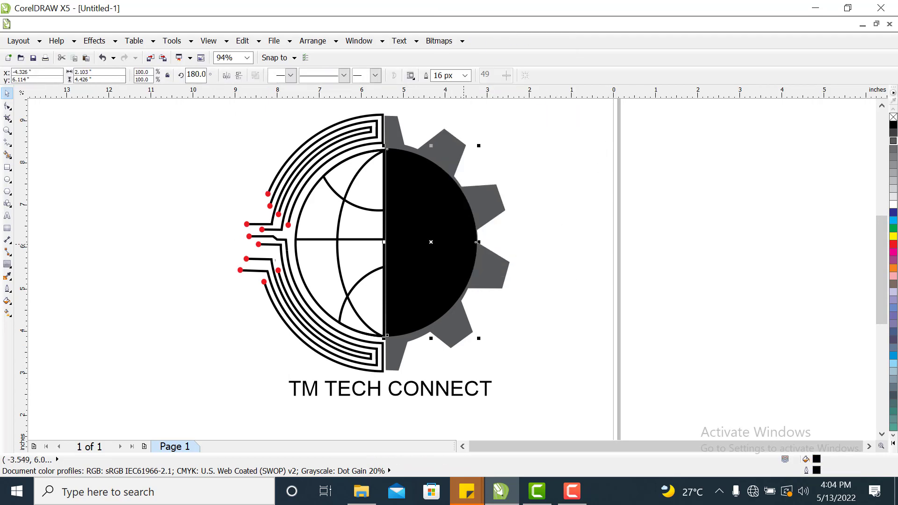
left_click_drag(478, 244, 477, 244)
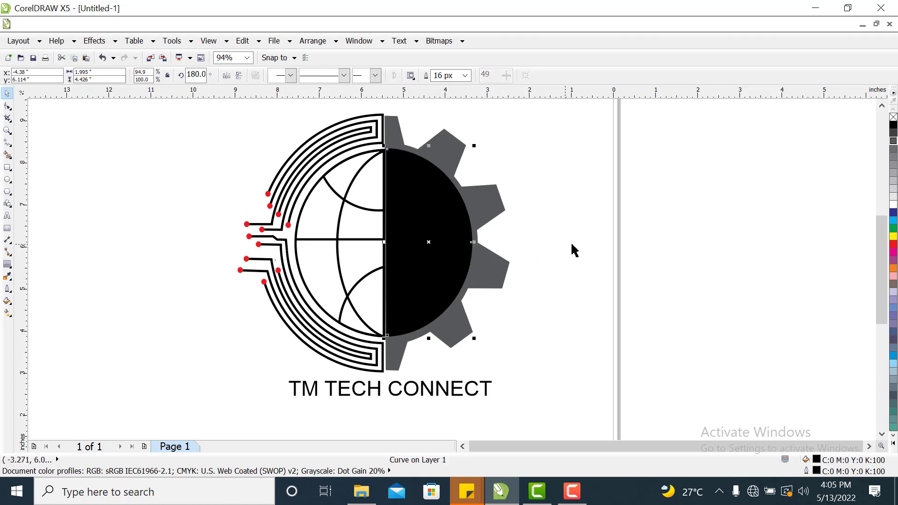
left_click(602, 244)
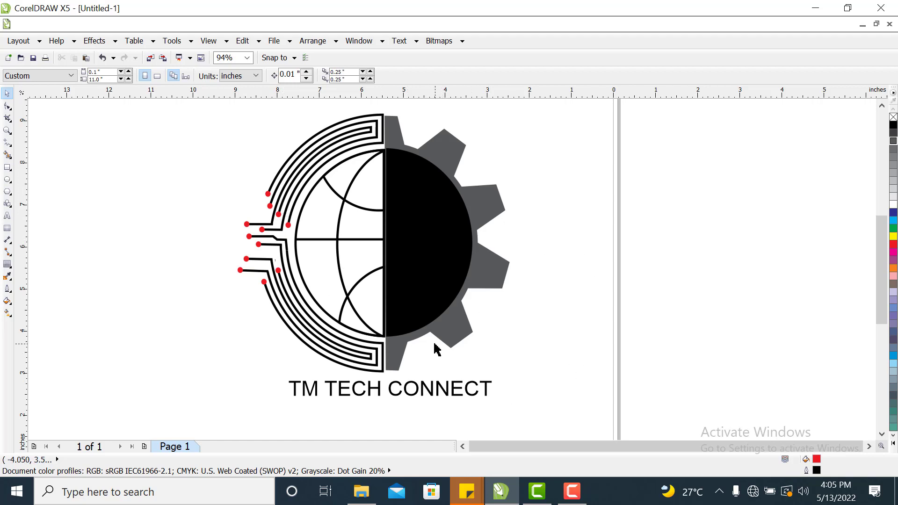
left_click(407, 259)
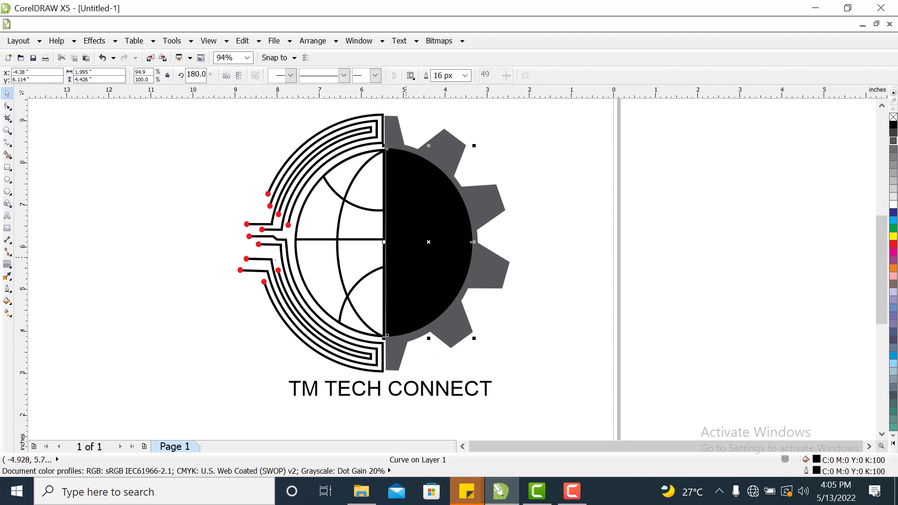
key("Down")
key("Up")
left_click(590, 202)
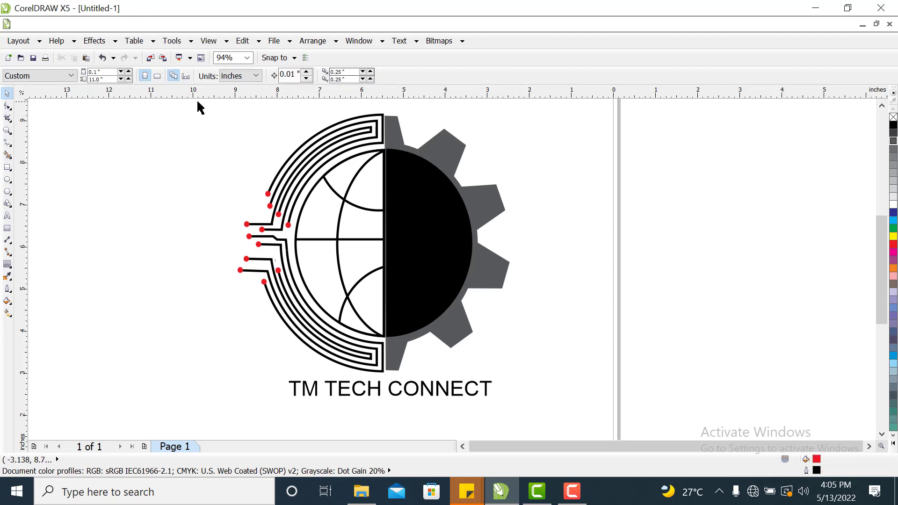
Select all the logo parts and group them again.
left_click_drag(208, 111, 533, 378)
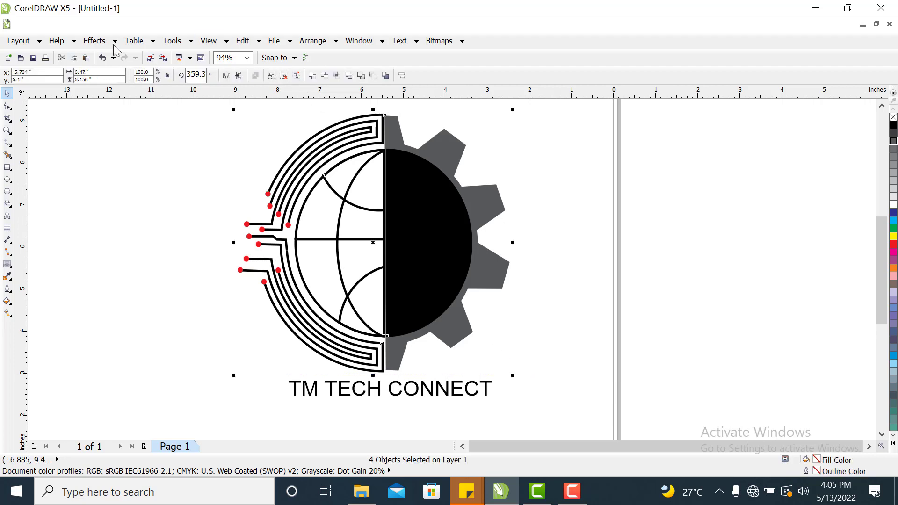
right_click(351, 236)
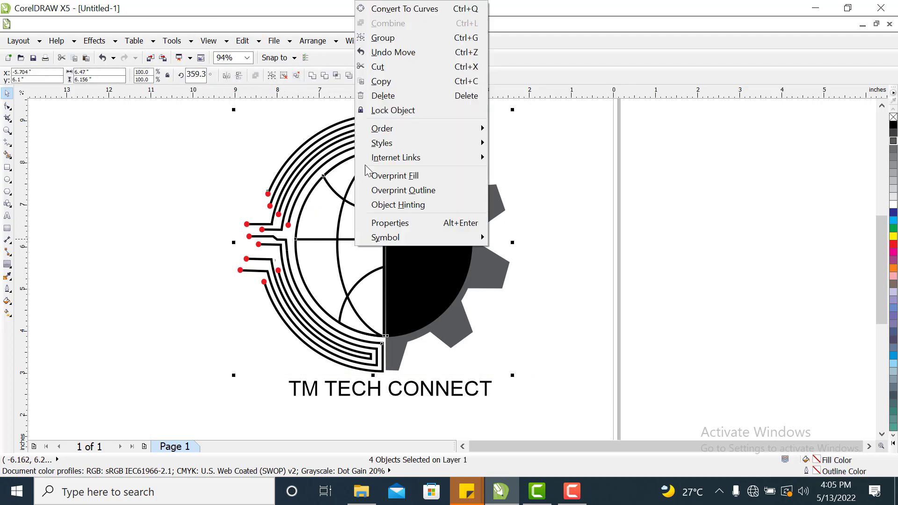
left_click(384, 39)
left_click(634, 245)
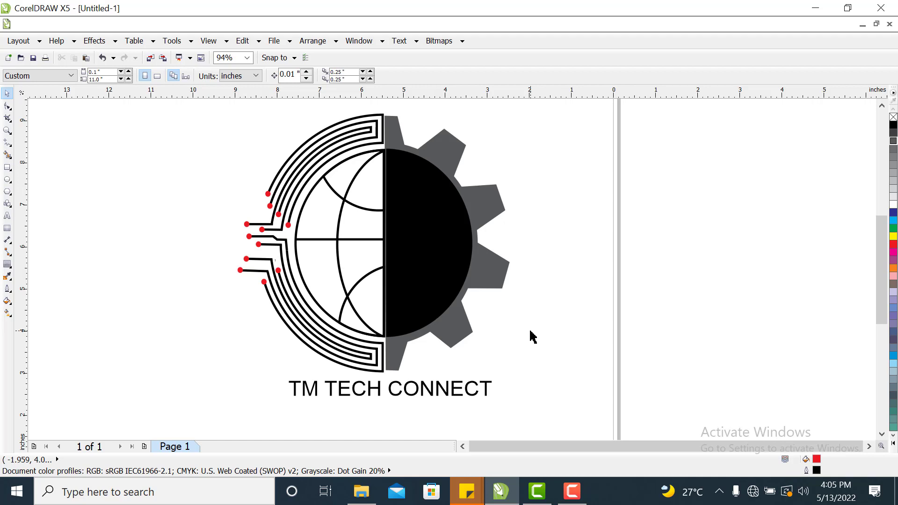
Change the title text's font to Blackoak Std.
left_click(456, 398)
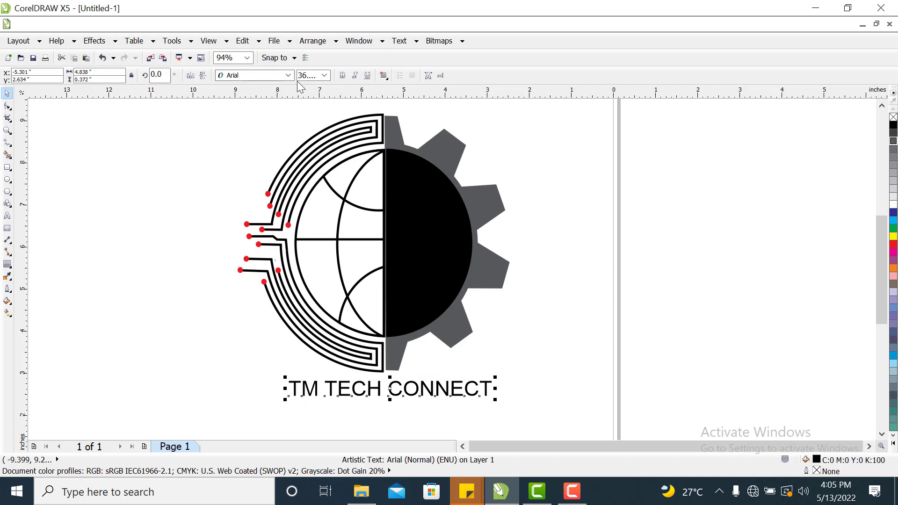
left_click(280, 76)
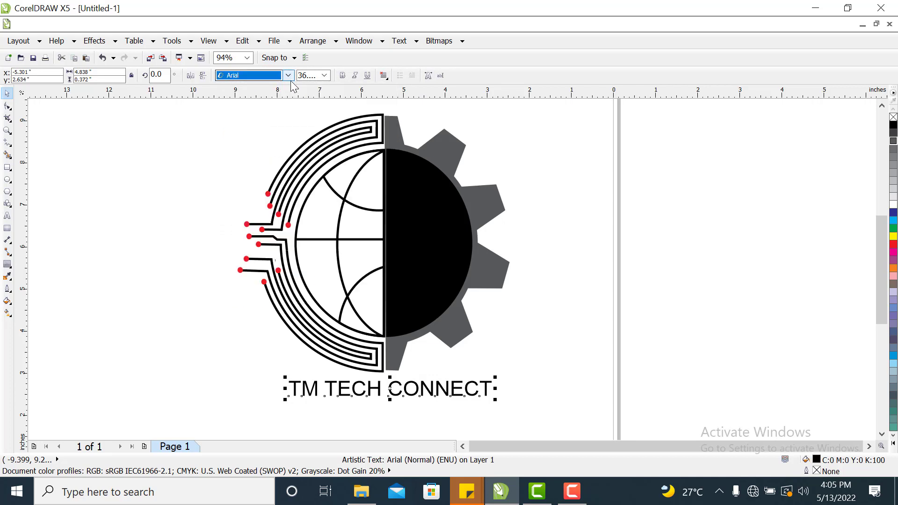
left_click(289, 76)
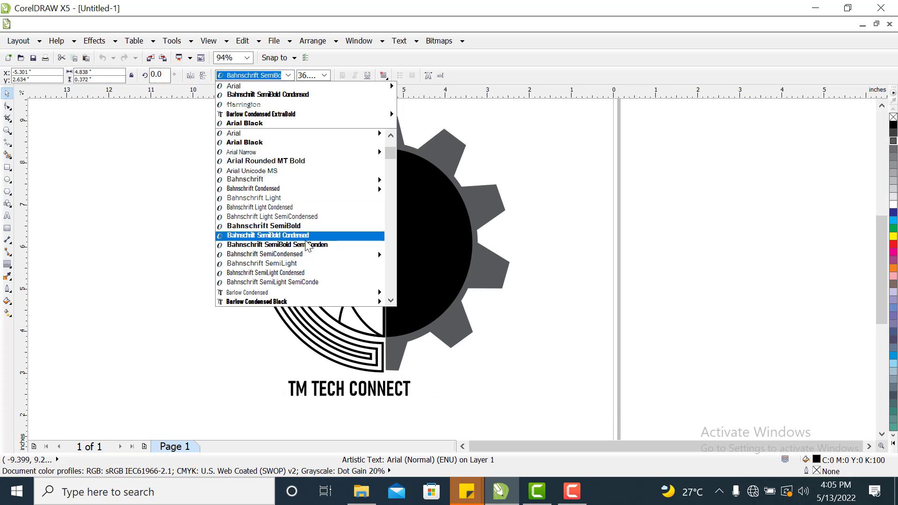
mouse_move(302, 258)
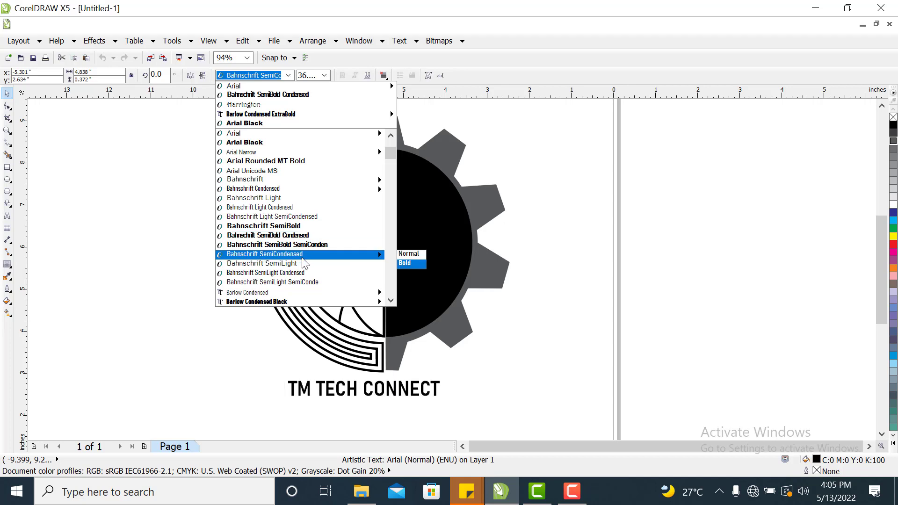
scroll(300, 255, "down", 4)
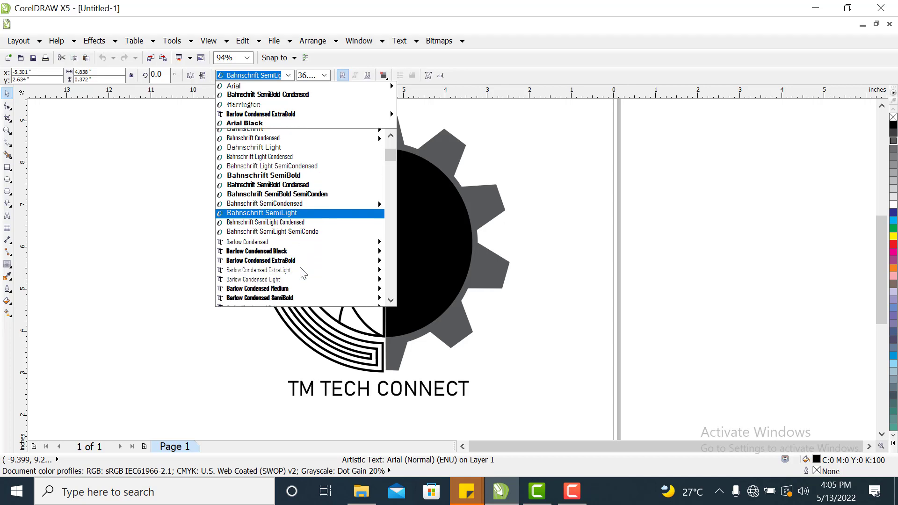
mouse_move(280, 246)
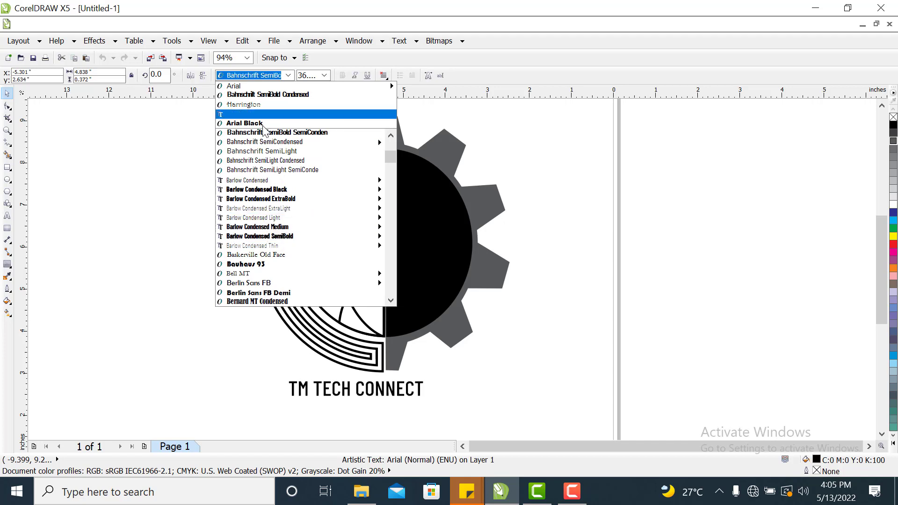
scroll(285, 178, "down", 3)
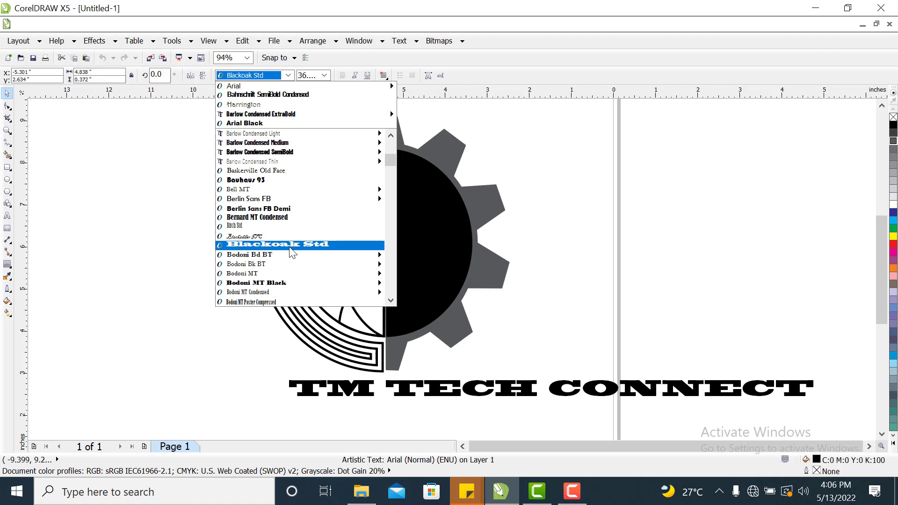
left_click(292, 245)
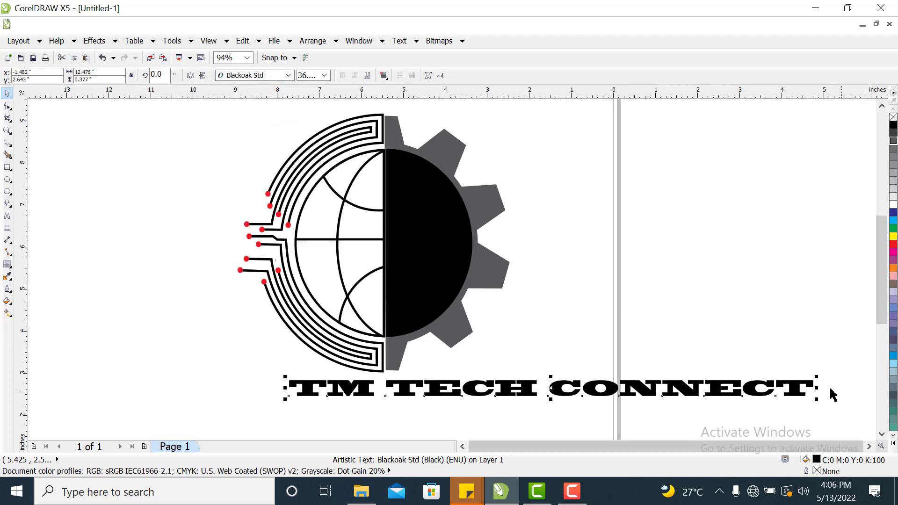
Scale the title down to match the logo's width, about 4.1 inches, and fill it red.
left_click_drag(817, 388, 420, 392)
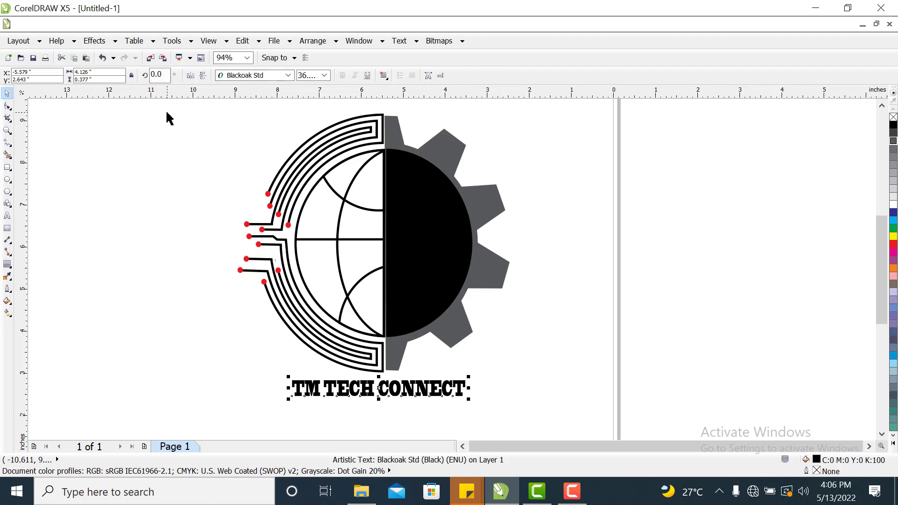
left_click(893, 244)
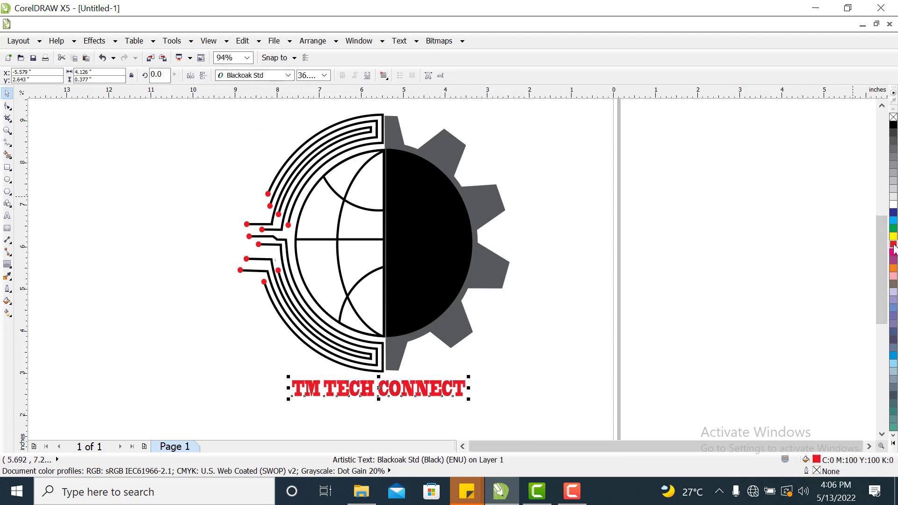
left_click_drag(468, 399, 468, 400)
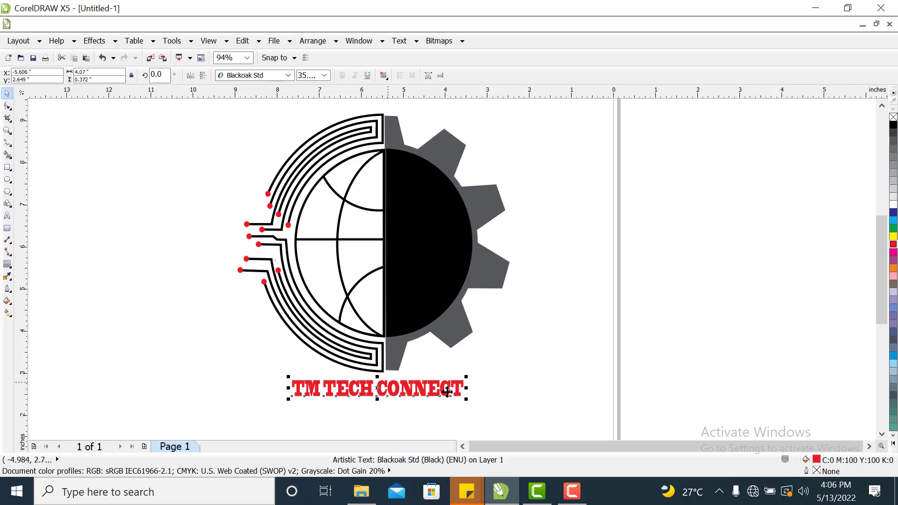
left_click(570, 382)
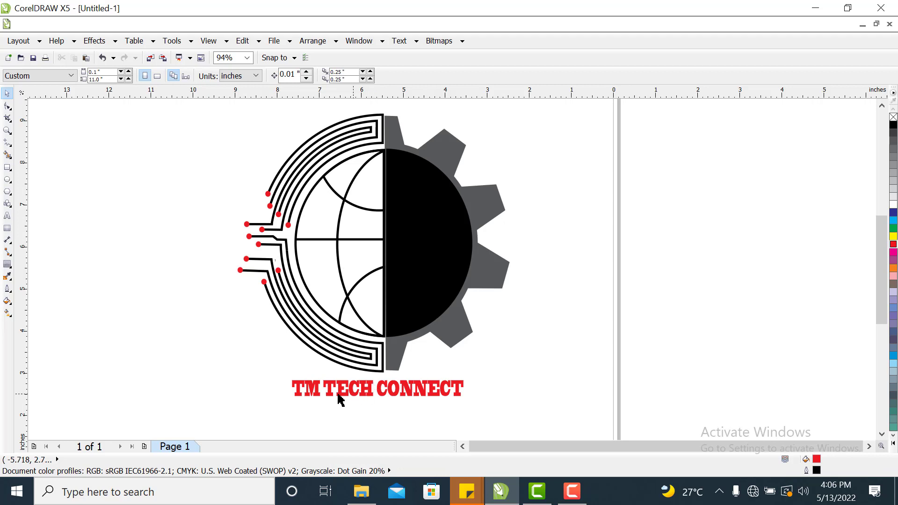
Recolour the words "TM TECH" in the title black.
double_click(373, 388)
left_click_drag(381, 390, 463, 396)
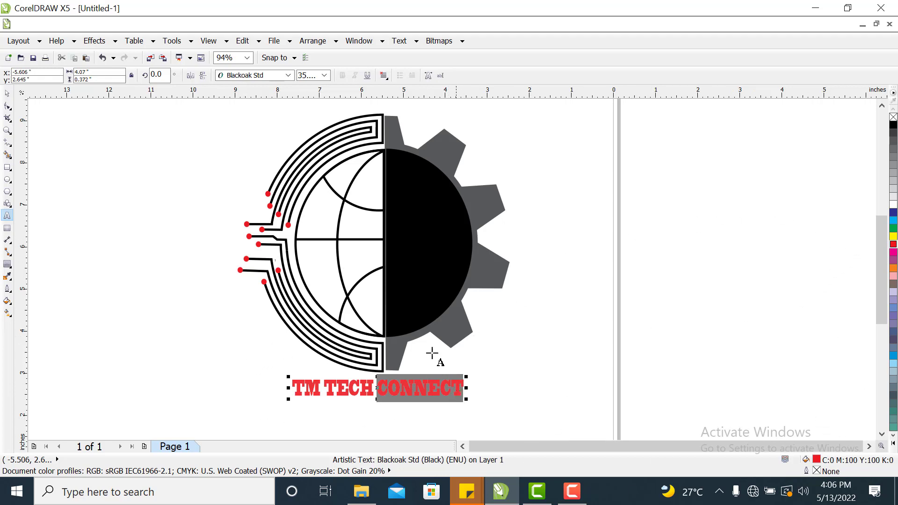
left_click_drag(375, 392, 293, 387)
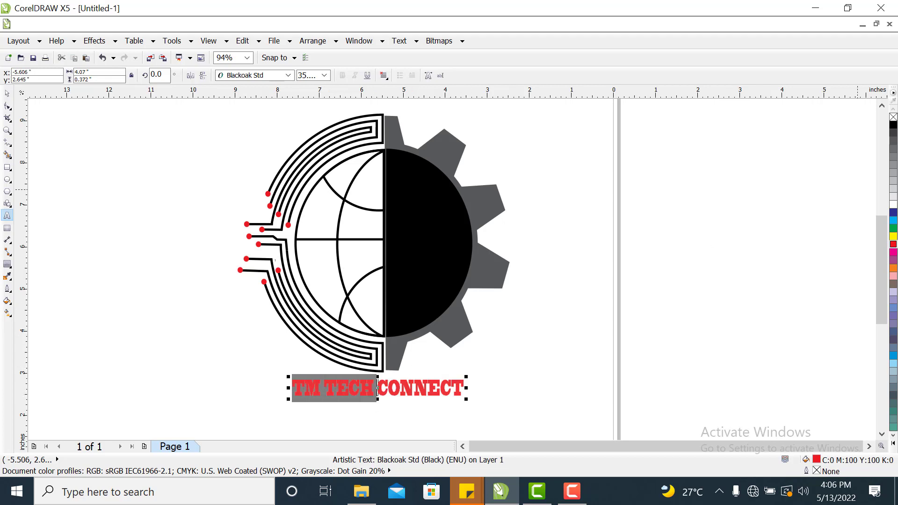
left_click(893, 125)
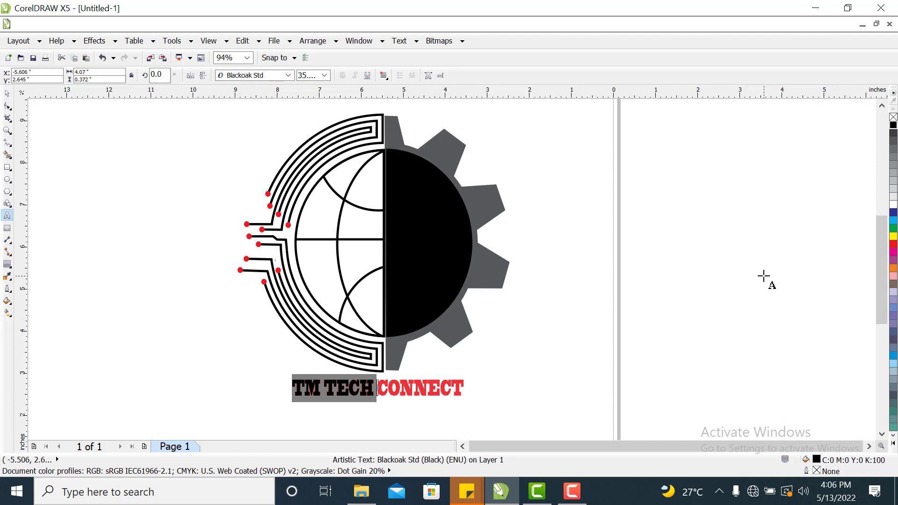
left_click(7, 93)
left_click(590, 255)
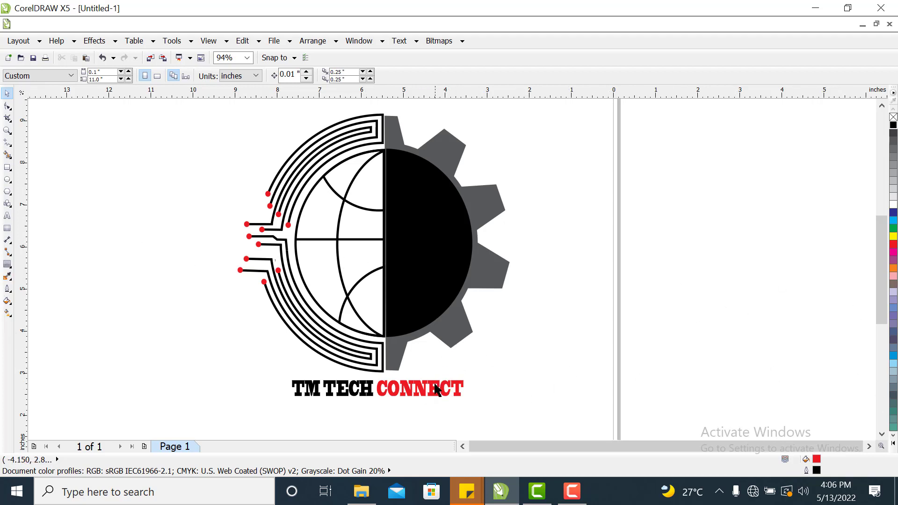
Select the title text and nudge it slightly up and to the right.
left_click(432, 394)
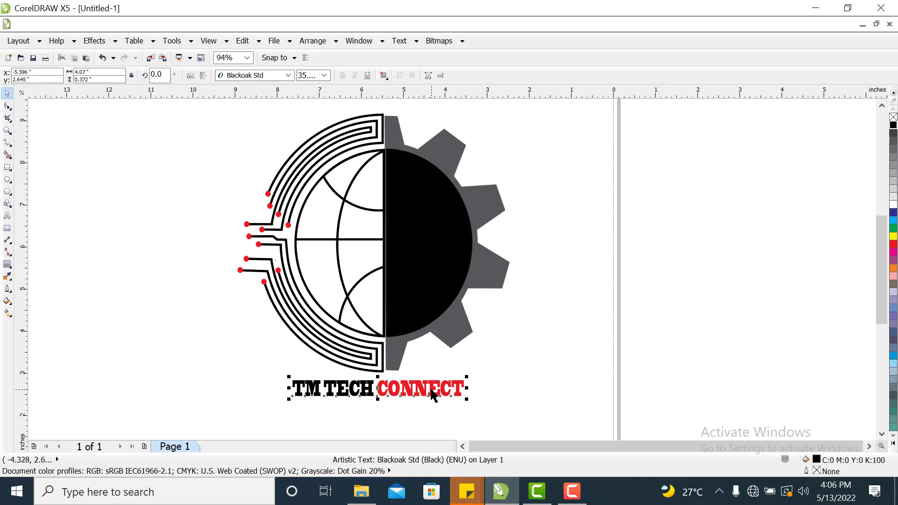
key("Up")
key("Up")
key("Right")
key("Right")
key("Right")
key("Right")
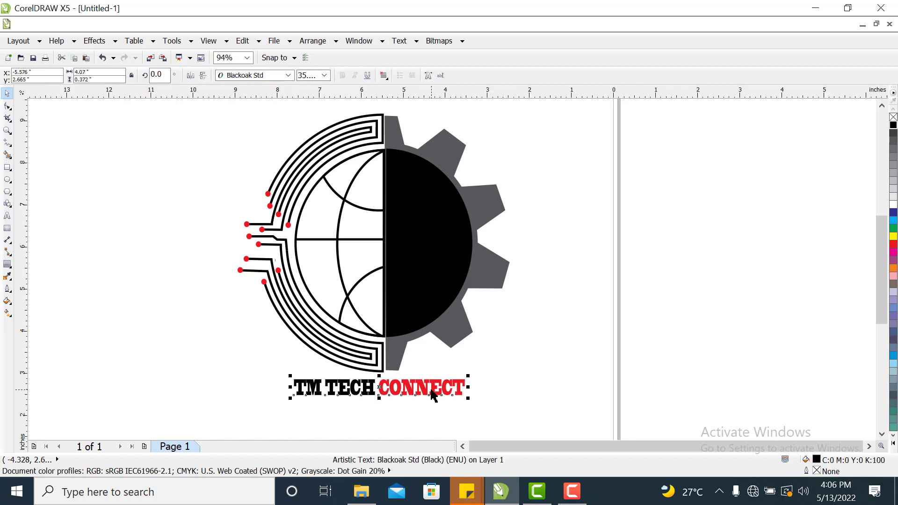
key("Right")
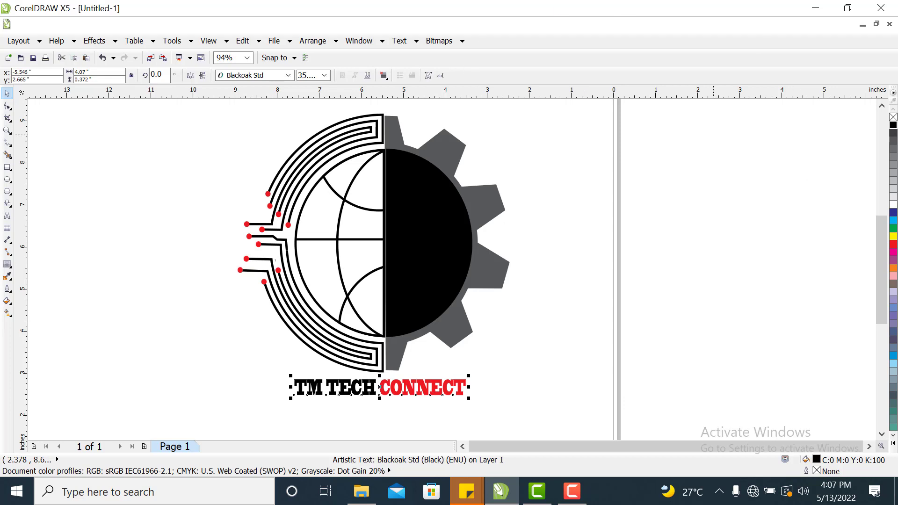
Draw a horizontal line about 1.7 inches long under "TM TECH" and set its outline width to 16 px.
left_click(7, 142)
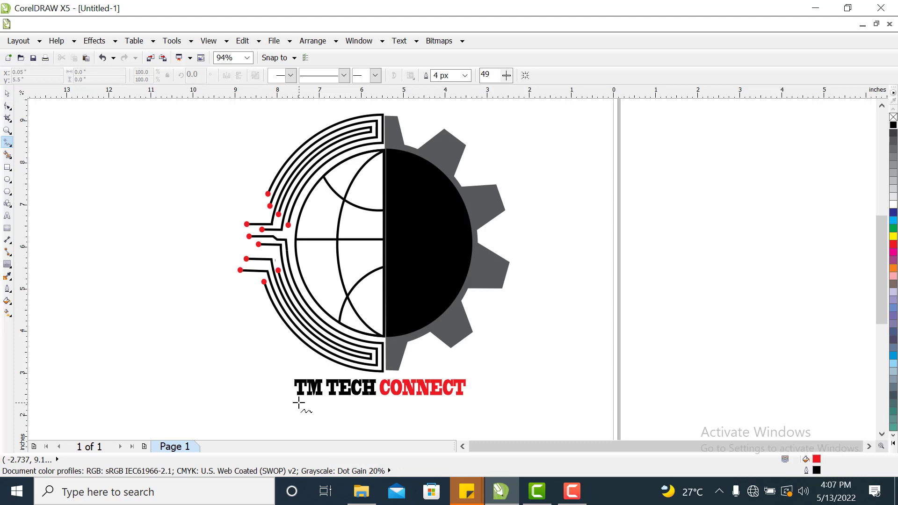
left_click(299, 403)
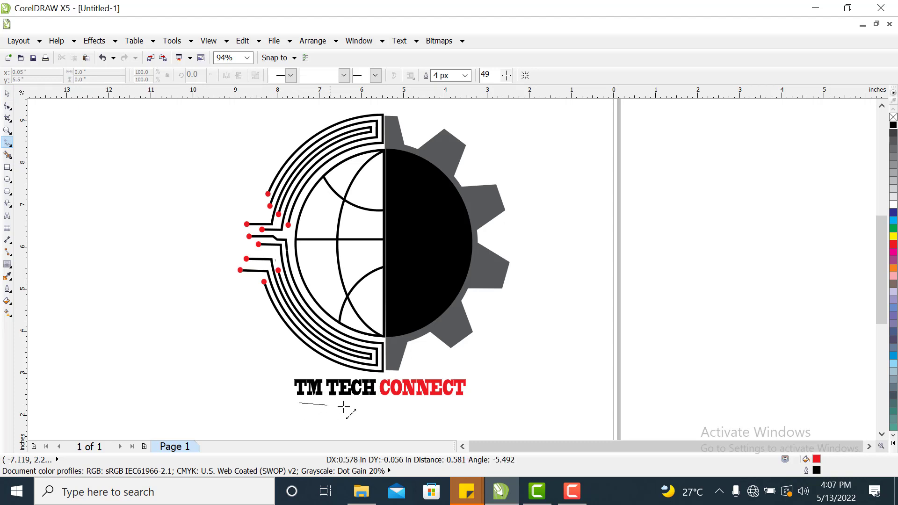
left_click(371, 402)
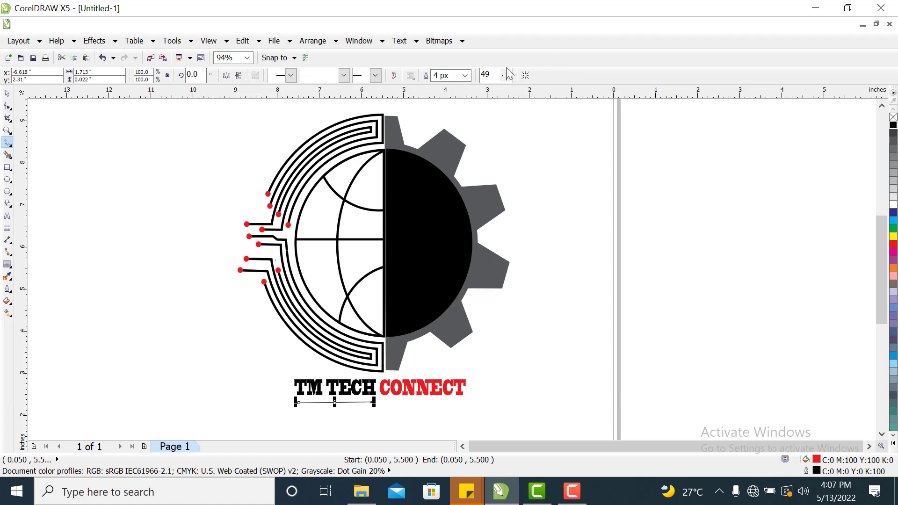
left_click(465, 75)
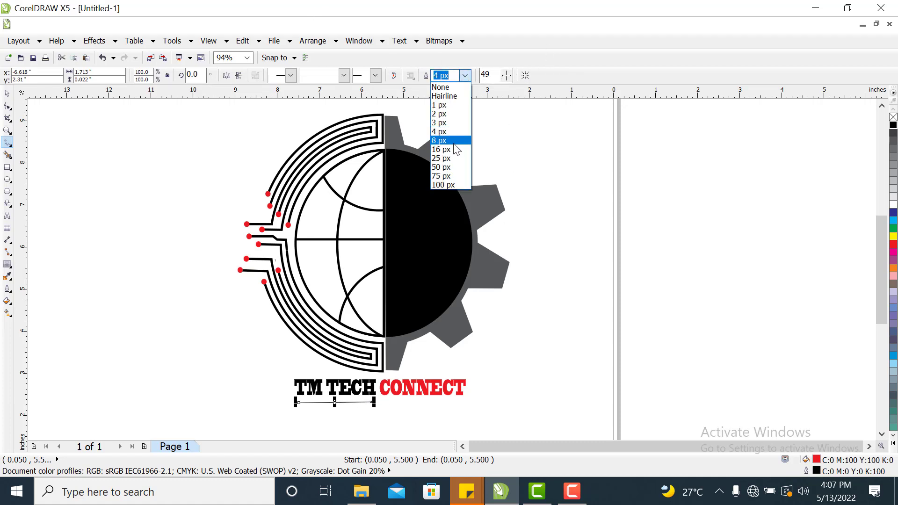
left_click(444, 150)
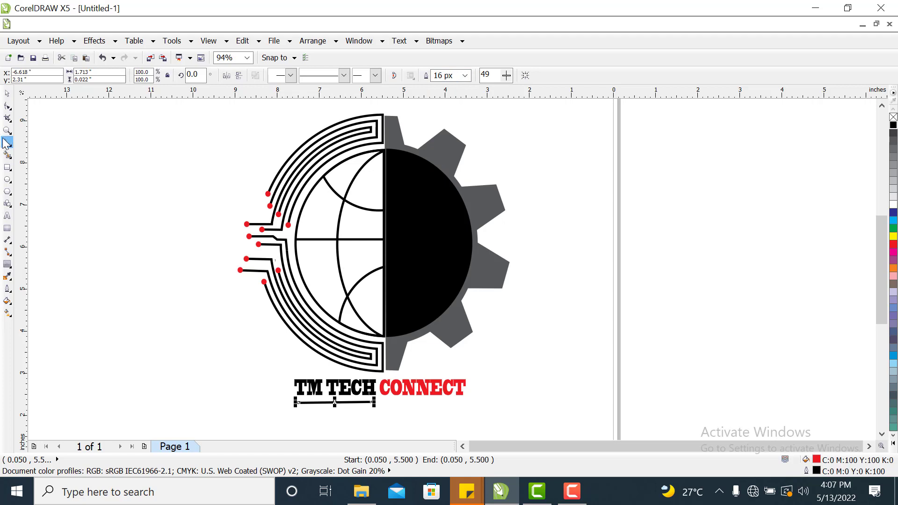
Draw a small dot about 0.2 inch wide and move it onto the left end of the underline.
left_click(7, 181)
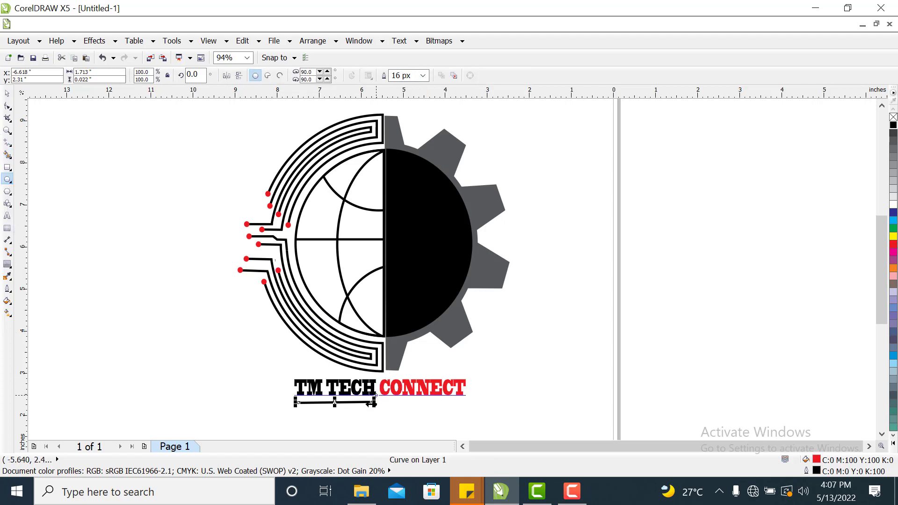
left_click_drag(498, 357, 506, 367)
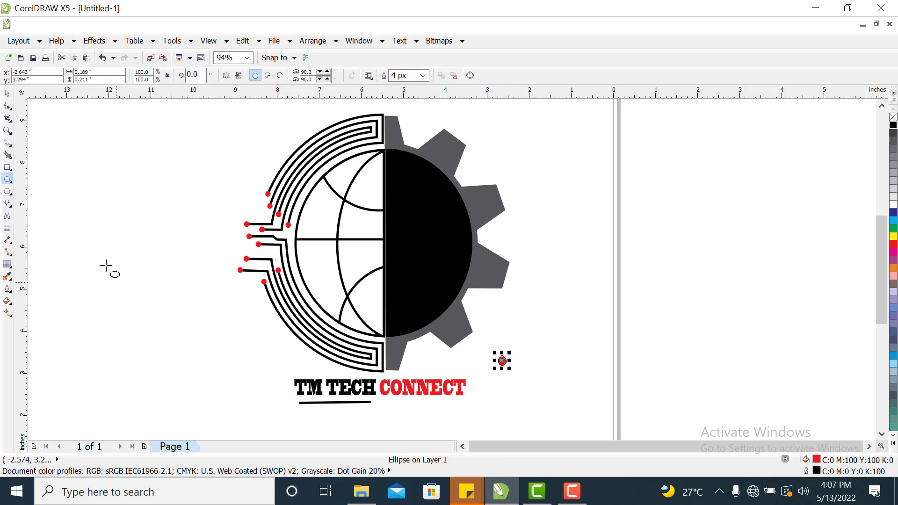
left_click(8, 94)
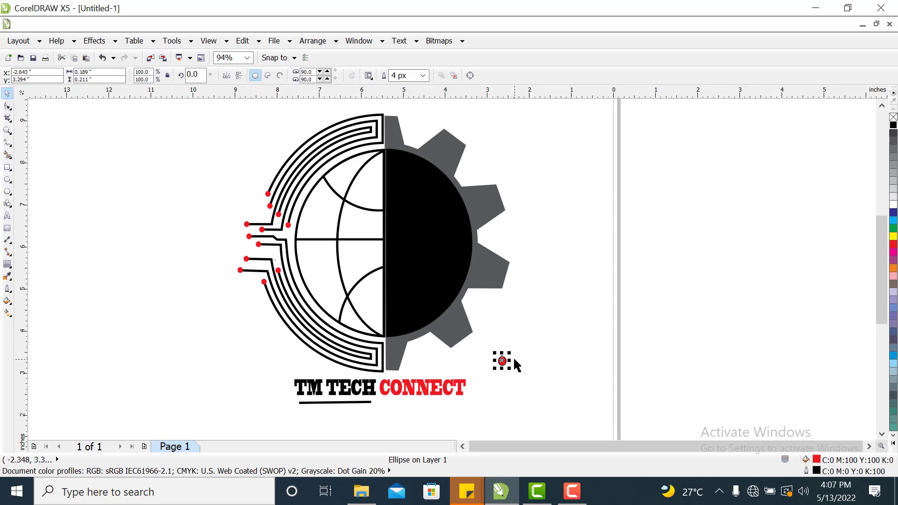
left_click_drag(501, 361, 299, 403)
key("Escape")
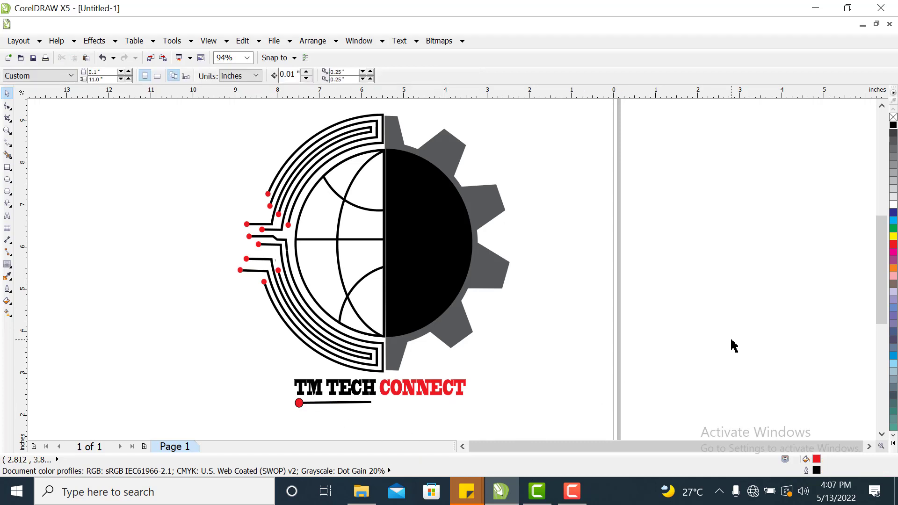